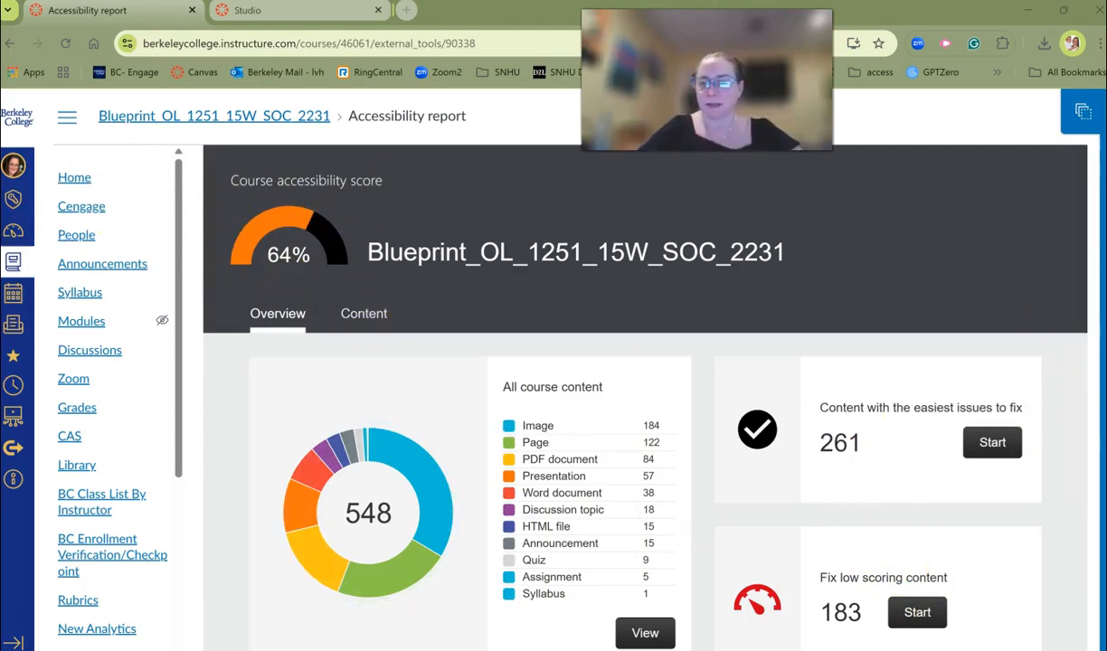
Review the course accessibility report's overview and open its list of low scoring content
{"action": "scroll", "coordinate": [634, 362], "scroll_direction": "down", "scroll_amount": 3}
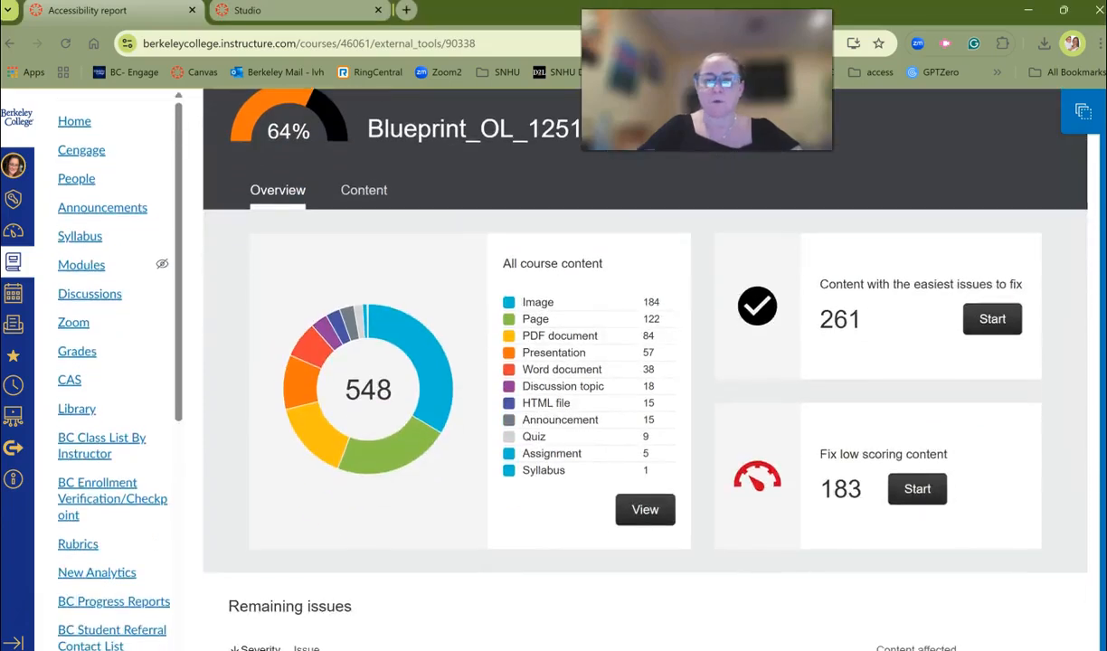
{"action": "scroll", "coordinate": [966, 537], "scroll_direction": "down", "scroll_amount": 1}
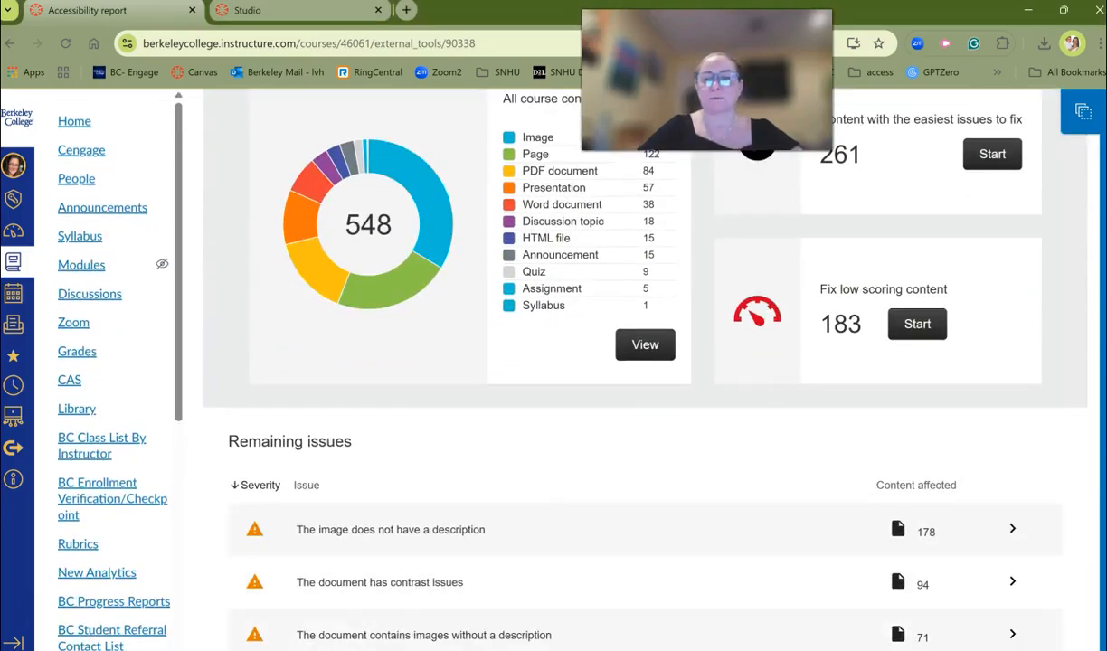
{"action": "scroll", "coordinate": [966, 537], "scroll_direction": "up", "scroll_amount": 2}
{"action": "left_click", "coordinate": [922, 513]}
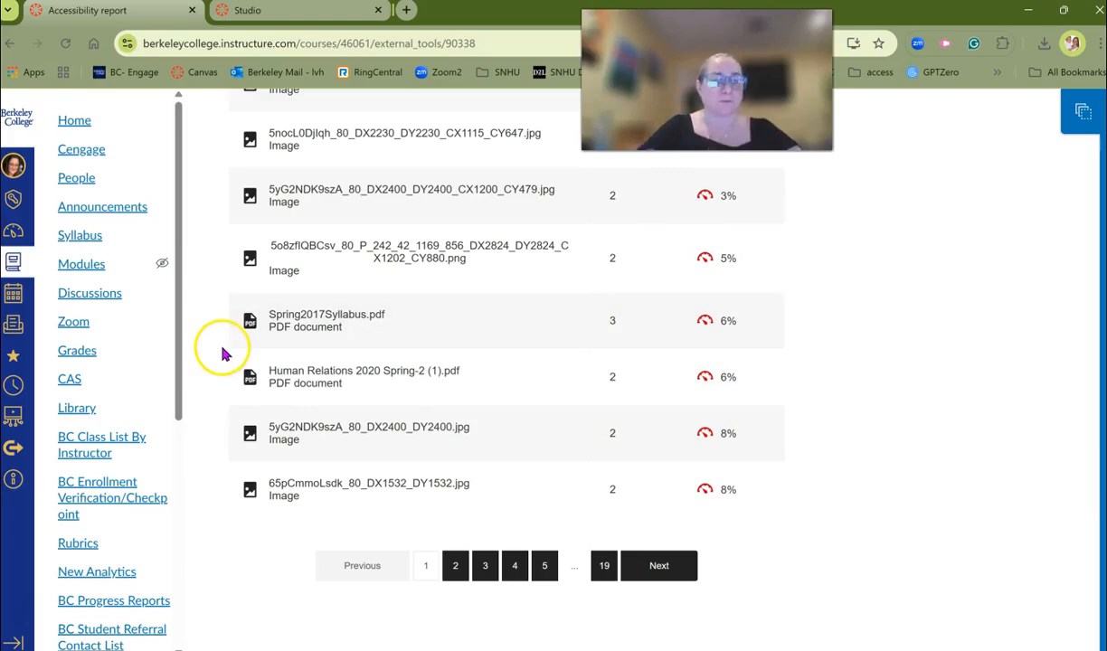
Check the course modules and open the full list of all pages in the course
{"action": "left_click", "coordinate": [83, 267]}
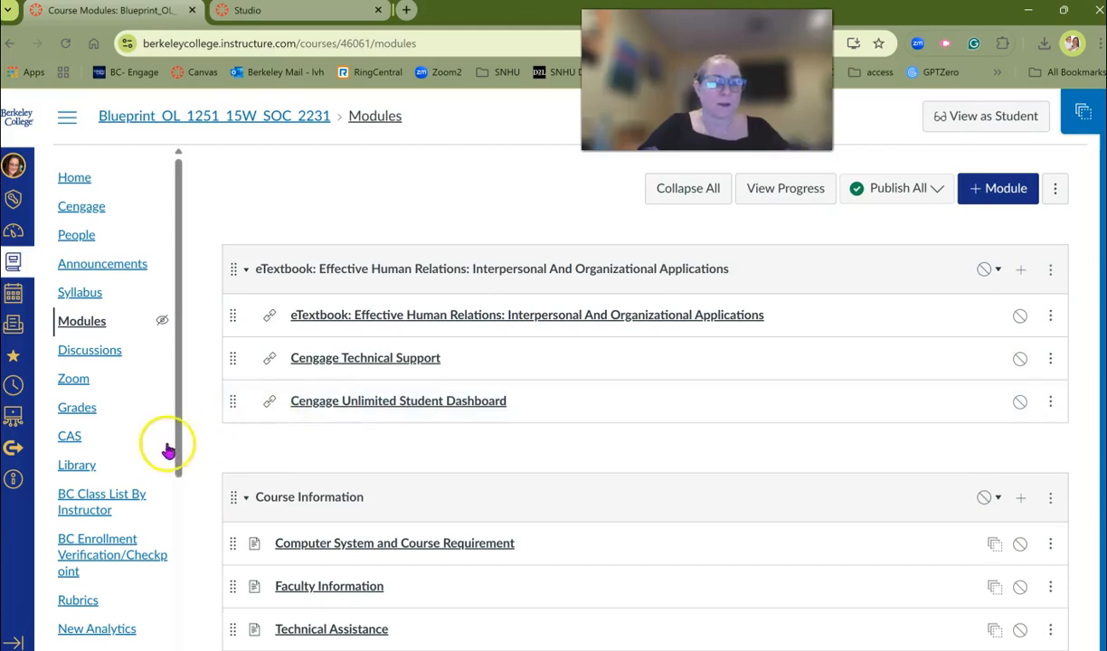
{"action": "left_click_drag", "start_coordinate": [179, 437], "coordinate": [166, 577]}
{"action": "left_click", "coordinate": [77, 554]}
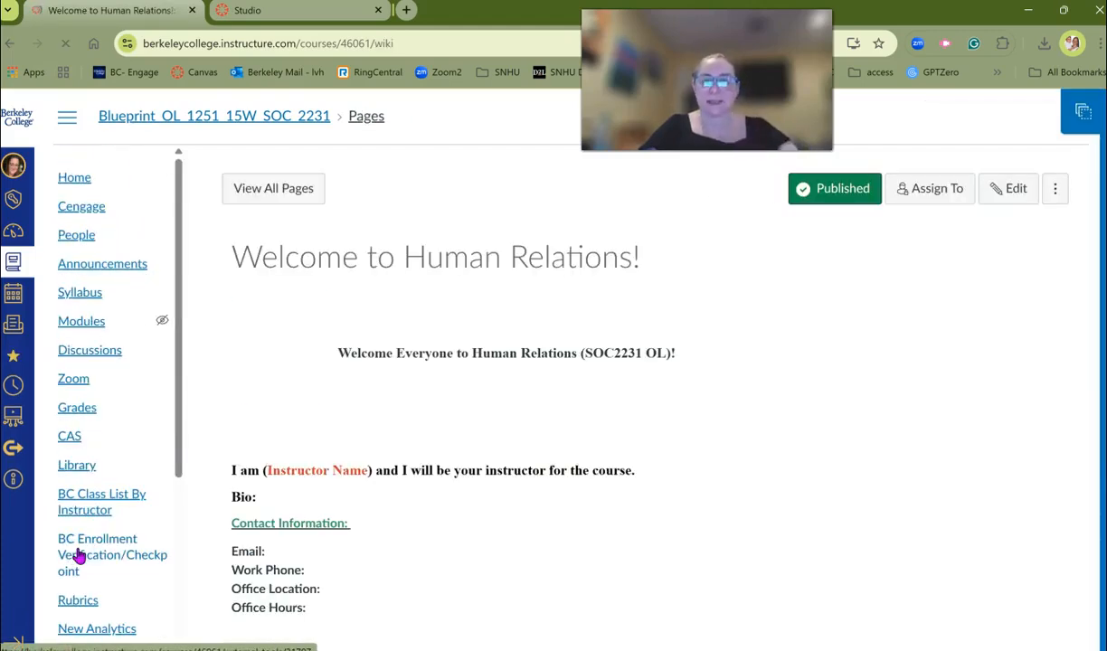
{"action": "left_click", "coordinate": [264, 202]}
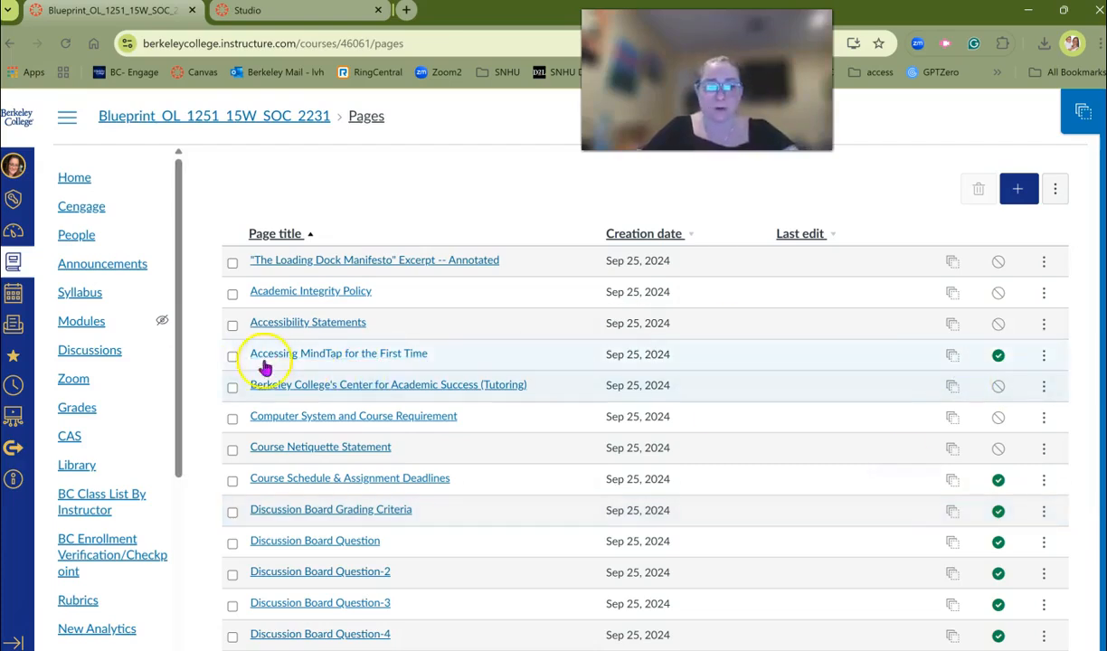
Select Accessing MindTap for the First Time, Course Schedule & Assignment Deadlines, Discussion Board Grading Criteria, and all four Discussion Board Question pages
{"action": "left_click", "coordinate": [233, 356]}
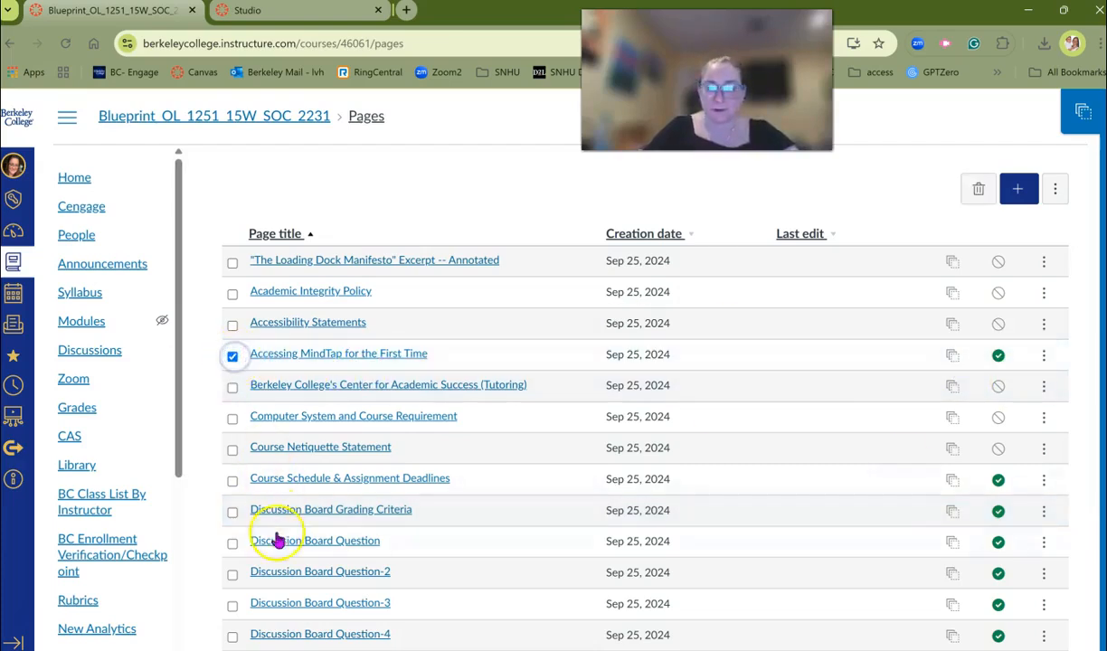
{"action": "left_click", "coordinate": [233, 482]}
{"action": "left_click", "coordinate": [233, 513]}
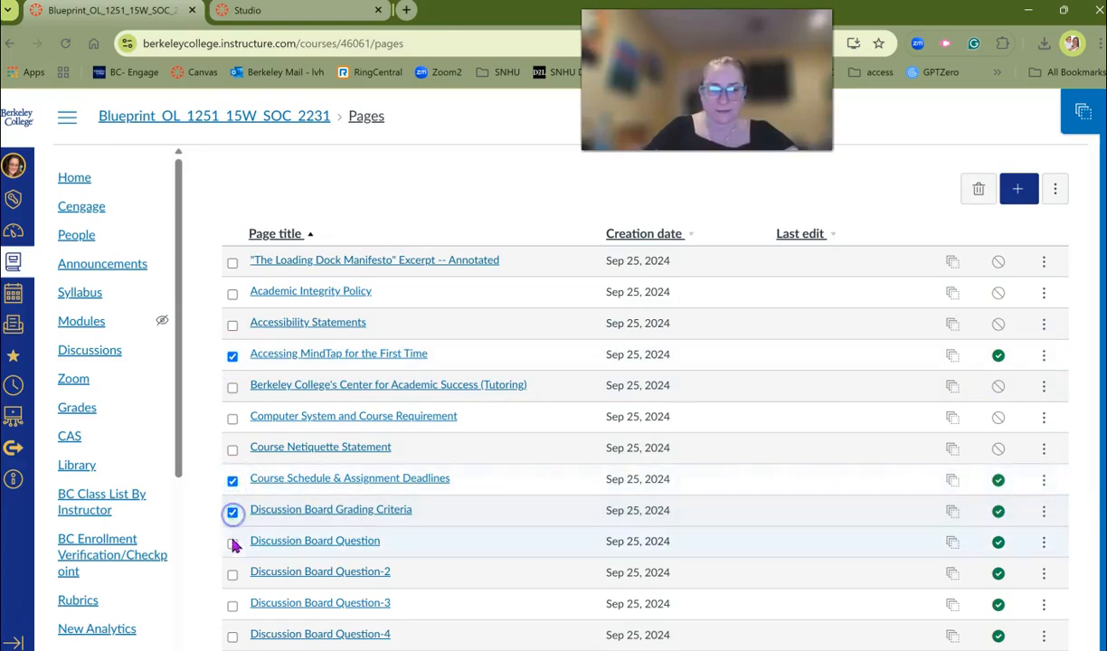
{"action": "left_click", "coordinate": [233, 576]}
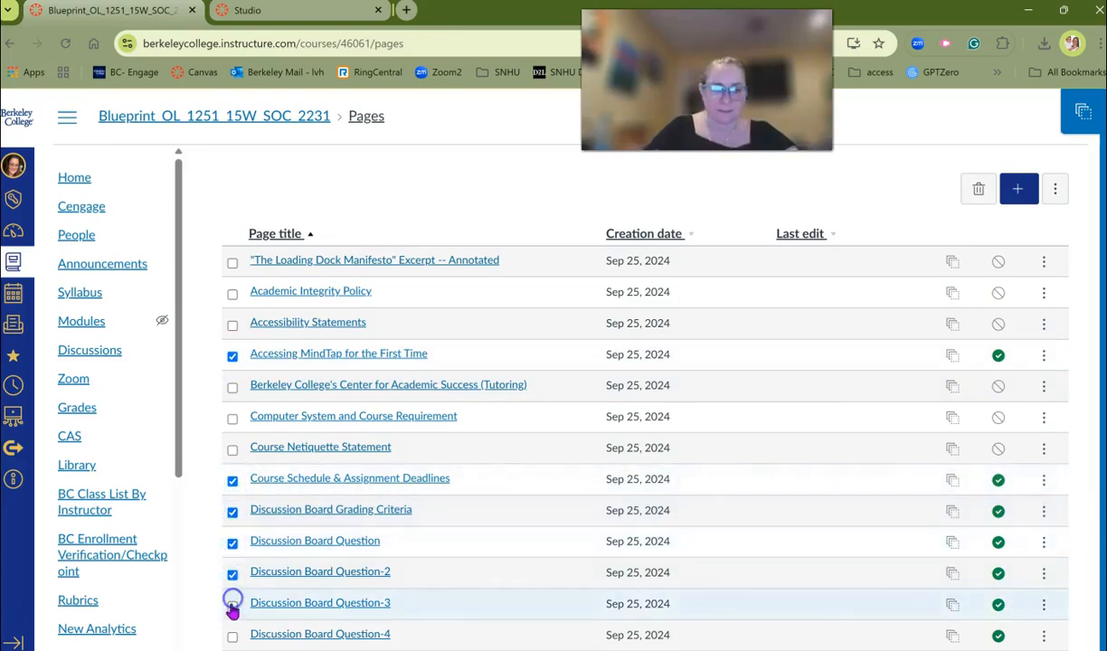
{"action": "left_click", "coordinate": [234, 607]}
{"action": "left_click", "coordinate": [234, 637]}
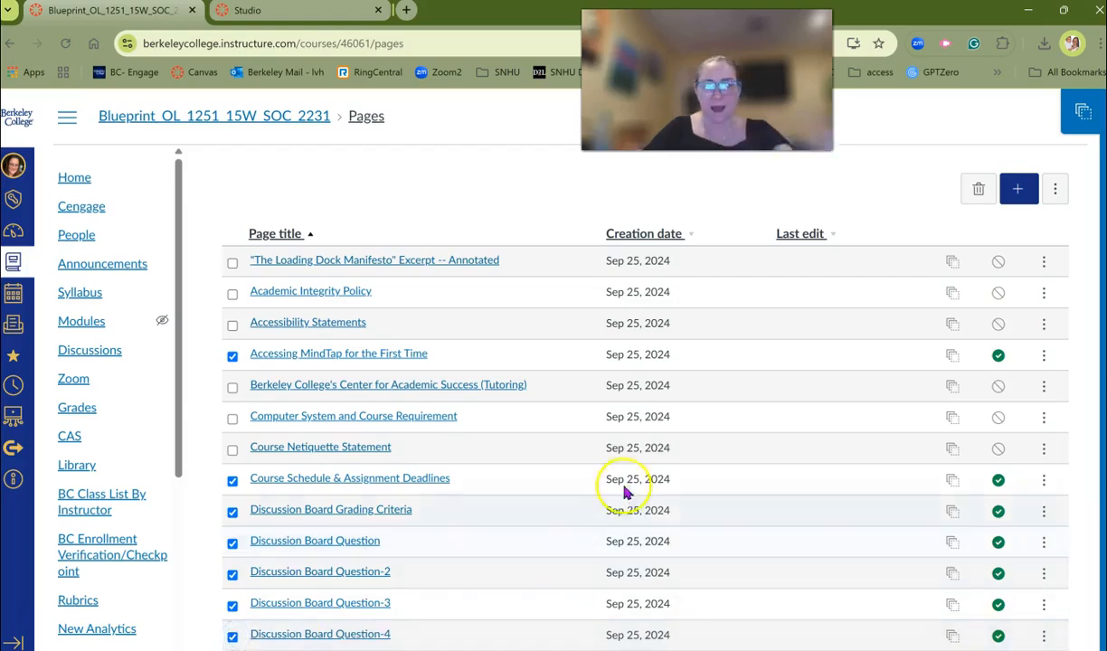
Add the five Discussion Question pages and the Discussion Rubric page to the selection
{"action": "scroll", "coordinate": [624, 463], "scroll_direction": "down", "scroll_amount": 3}
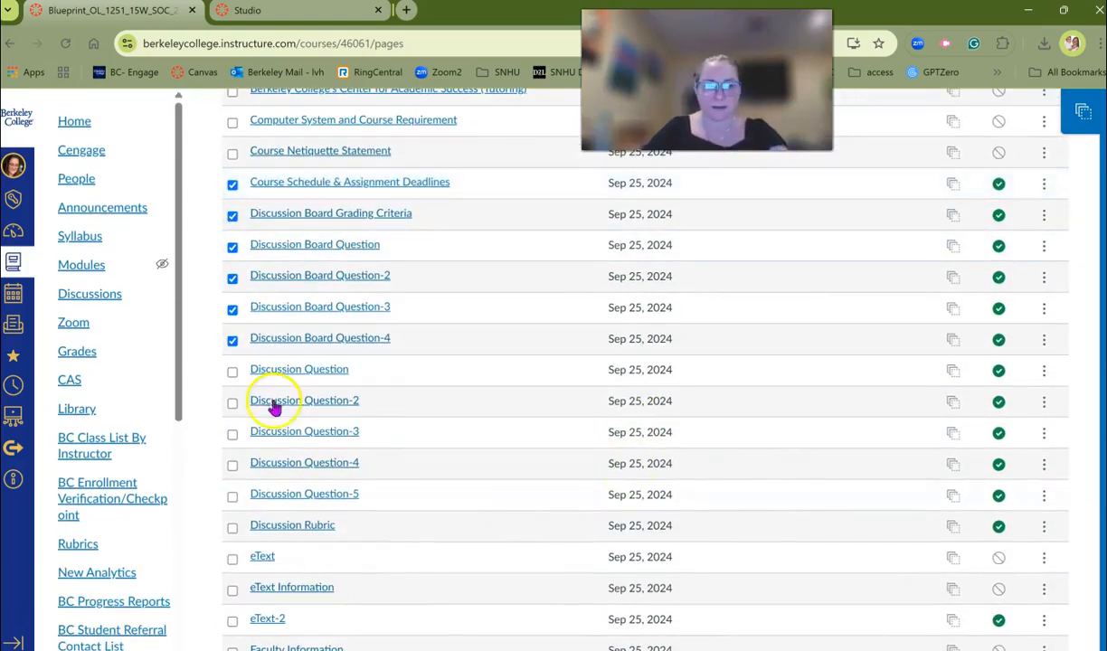
{"action": "left_click", "coordinate": [233, 403]}
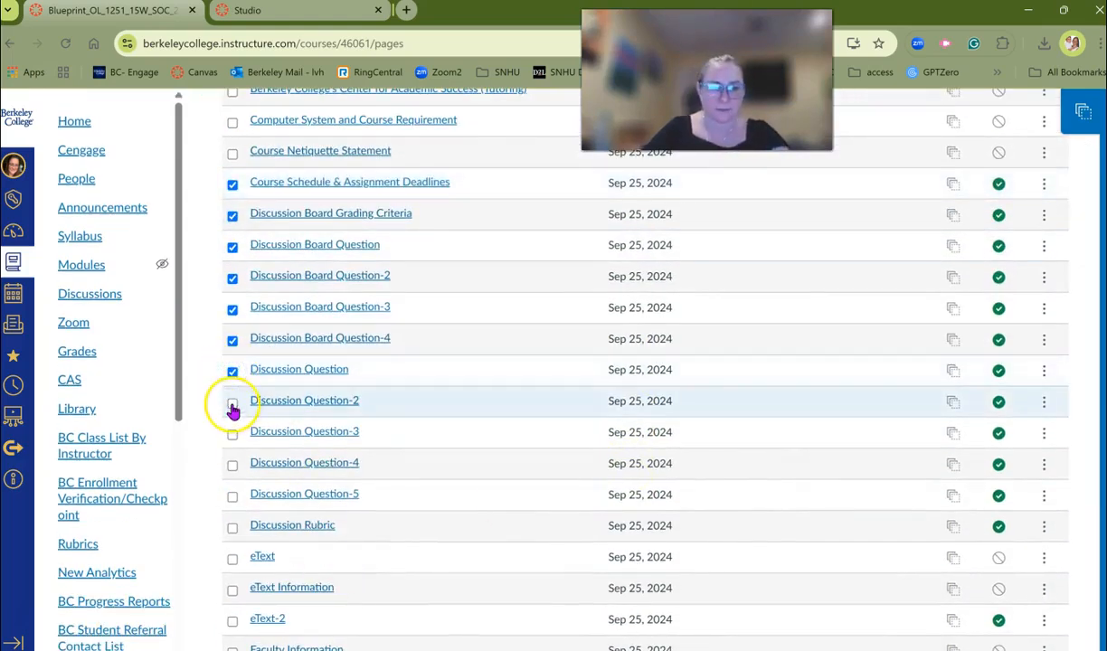
{"action": "left_click", "coordinate": [233, 465]}
{"action": "left_click", "coordinate": [232, 496]}
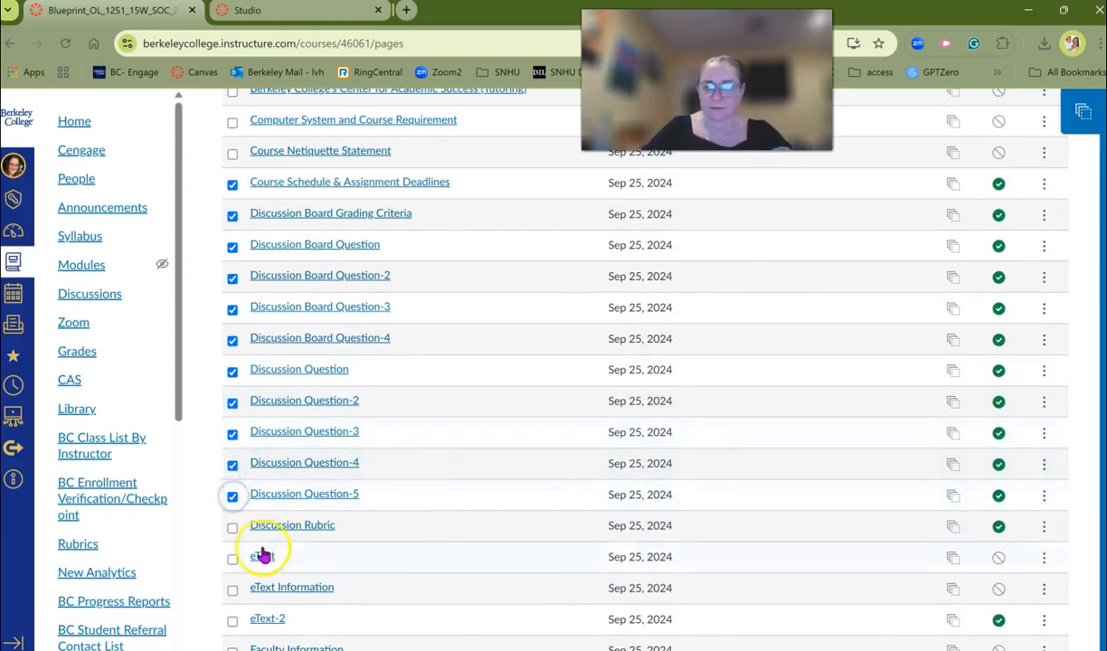
{"action": "left_click", "coordinate": [232, 529]}
Add eText-2, FAQs: Troubleshooting Proctorio Exam Errors, Grading Schedule, both Guide to APA Format and Style pages, and Haiku Deck Lecture to the selection
{"action": "scroll", "coordinate": [455, 512], "scroll_direction": "down", "scroll_amount": 2}
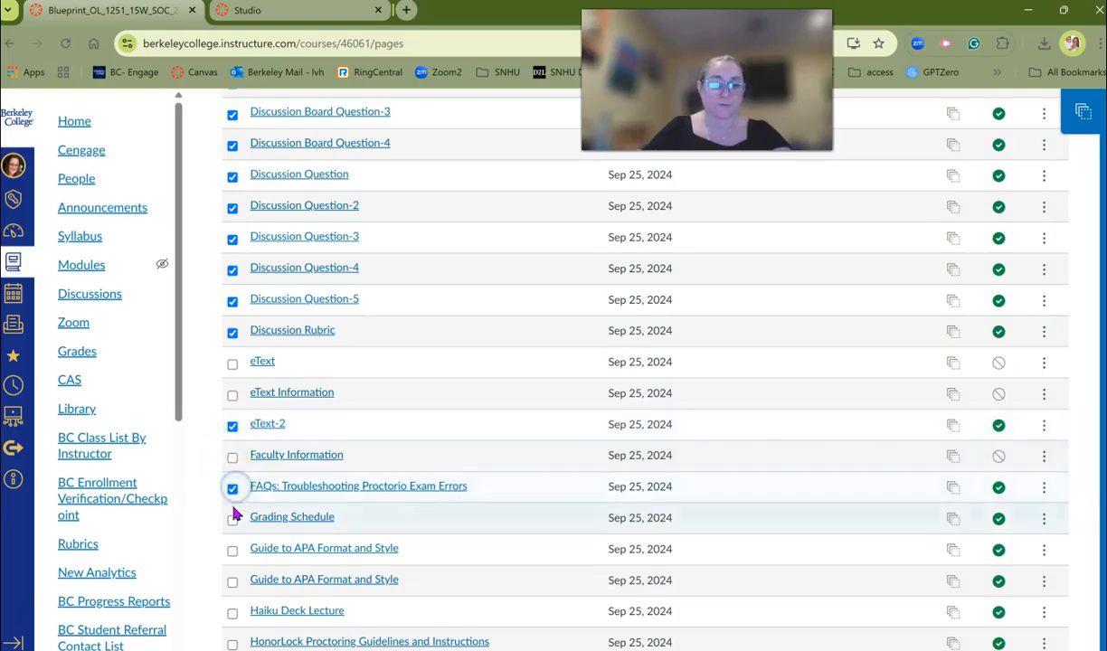
{"action": "left_click", "coordinate": [232, 551]}
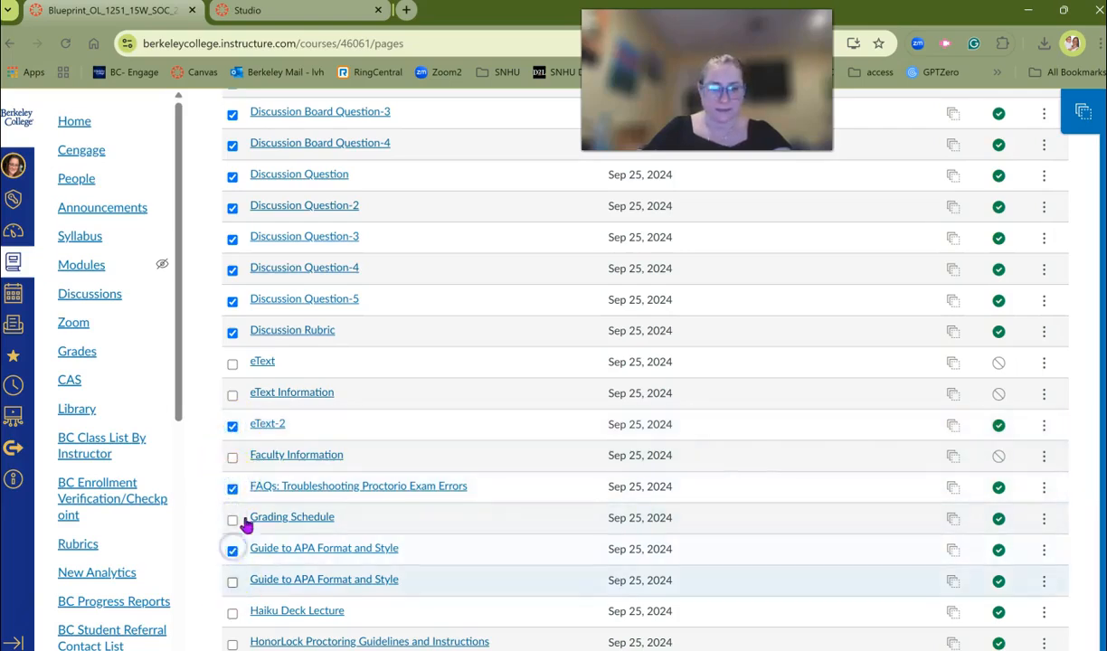
{"action": "left_click", "coordinate": [237, 581]}
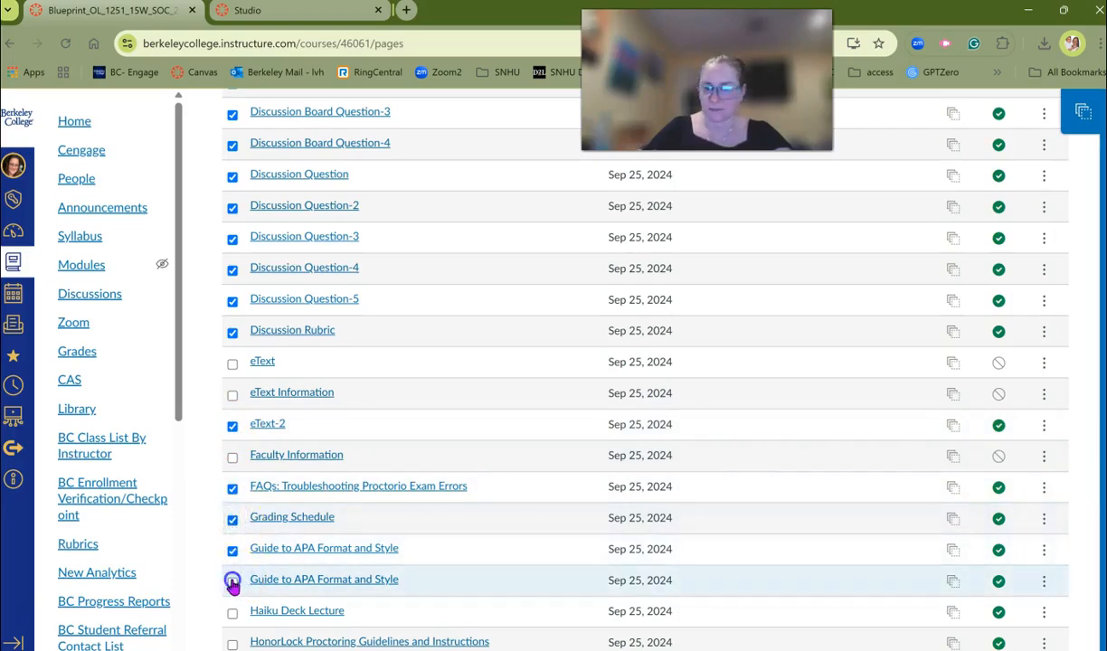
{"action": "left_click", "coordinate": [233, 583]}
{"action": "scroll", "coordinate": [513, 595], "scroll_direction": "down", "scroll_amount": 3}
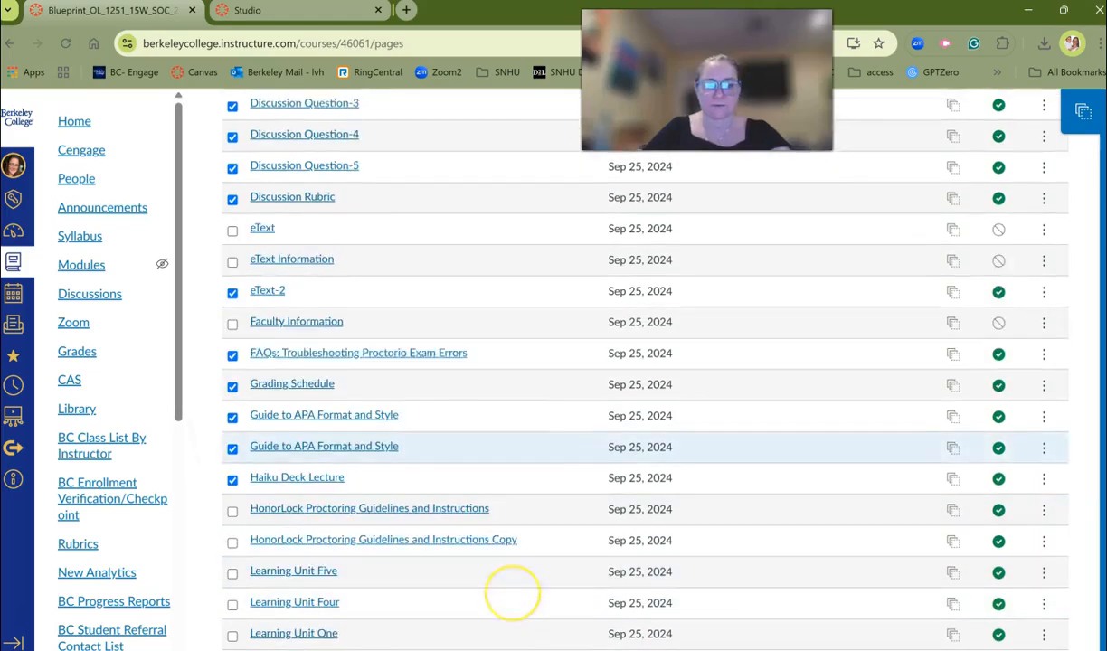
Add both HonorLock Proctoring Guidelines and Instructions pages, the five Learning Unit pages, and Netiquette Information to the selection
{"action": "scroll", "coordinate": [508, 598], "scroll_direction": "down", "scroll_amount": 3}
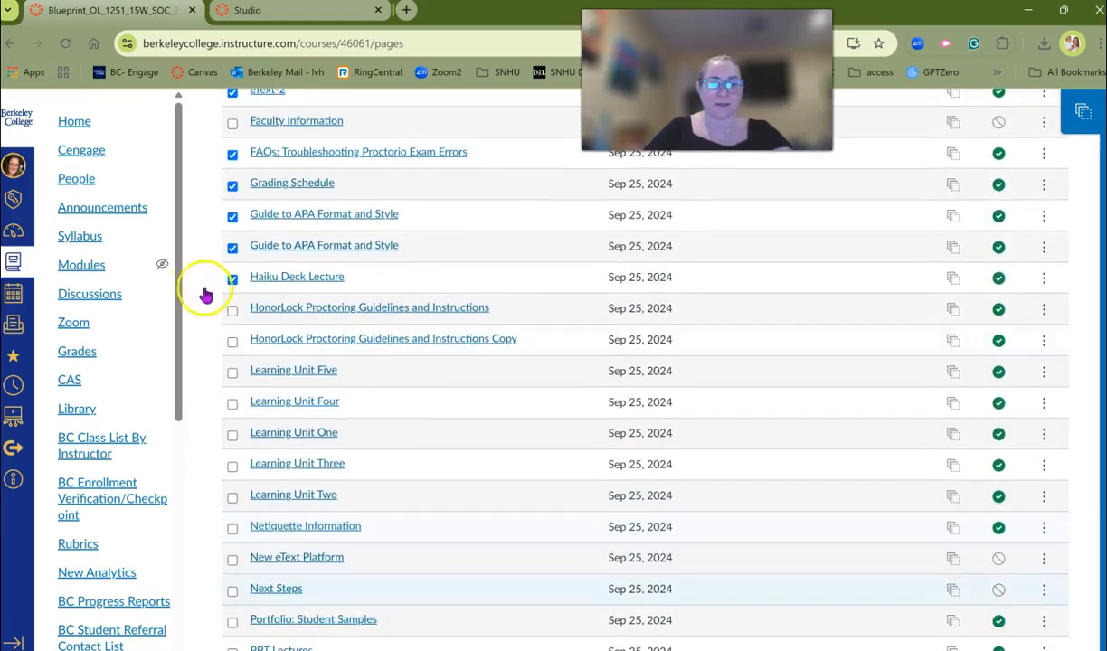
{"action": "left_click", "coordinate": [233, 310]}
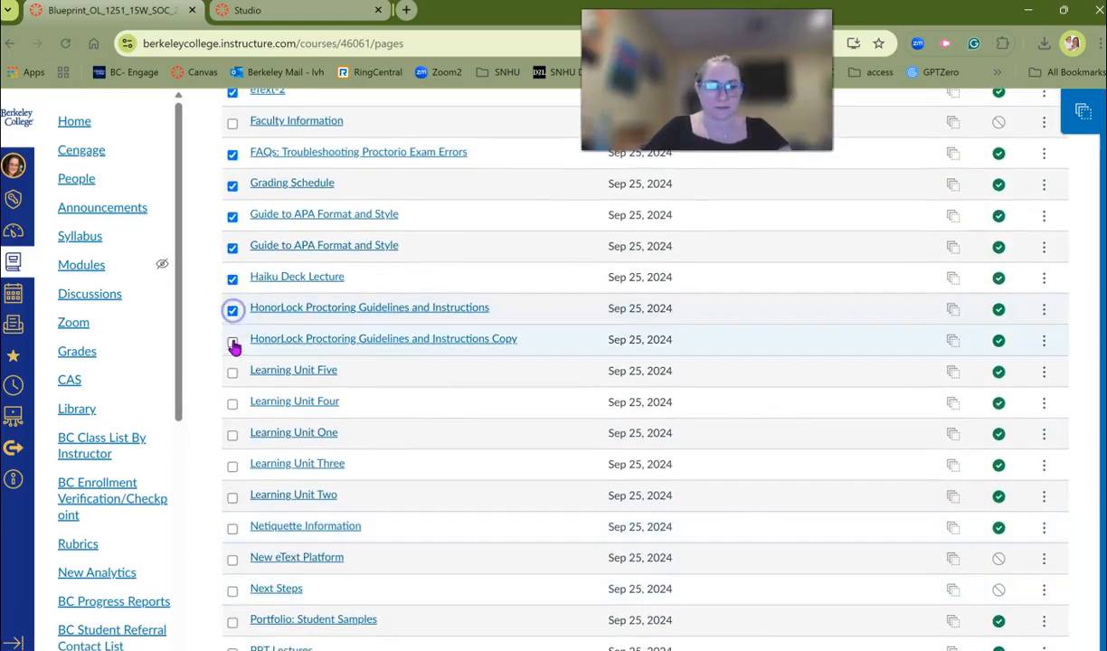
{"action": "left_click", "coordinate": [233, 372]}
{"action": "left_click", "coordinate": [232, 403]}
{"action": "left_click", "coordinate": [232, 435]}
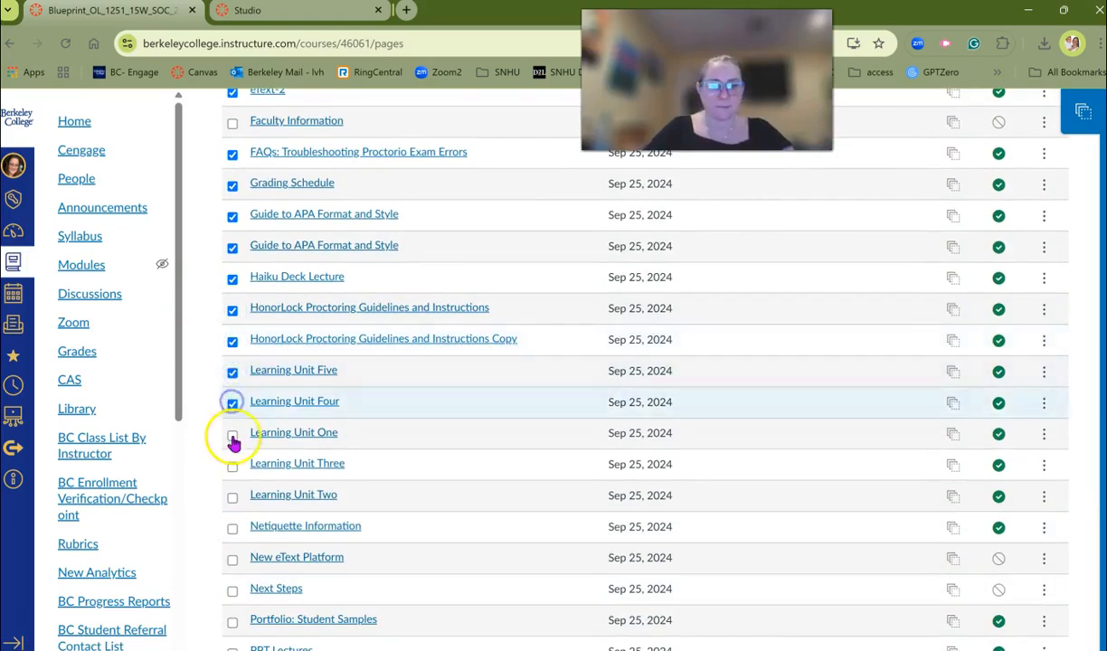
{"action": "left_click", "coordinate": [234, 467]}
{"action": "left_click", "coordinate": [234, 498]}
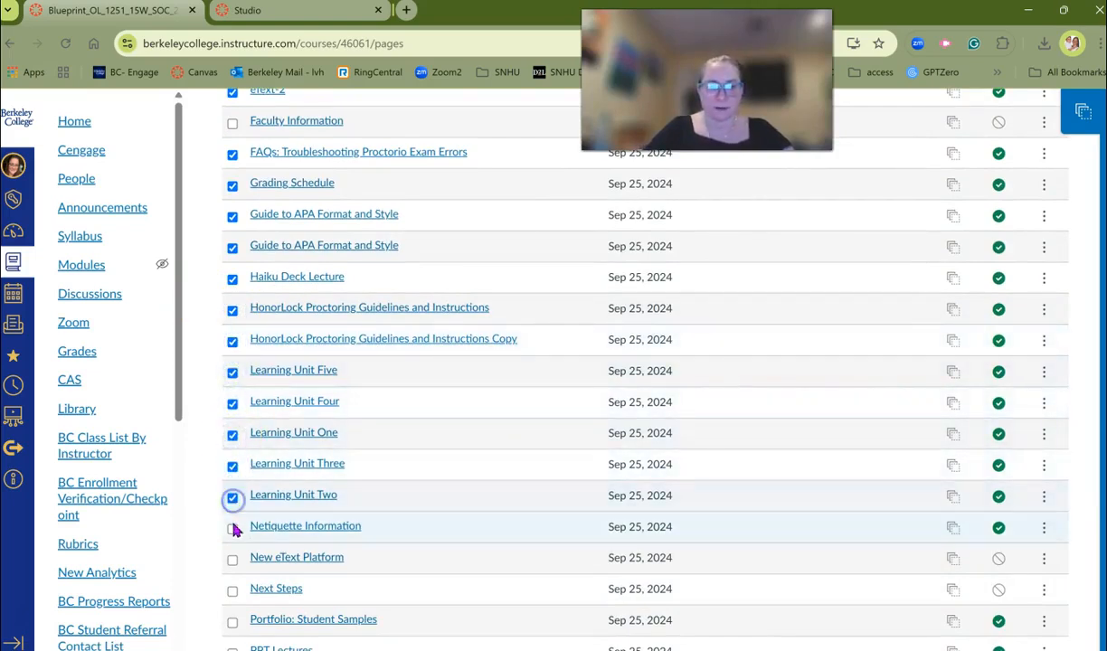
{"action": "left_click", "coordinate": [232, 529]}
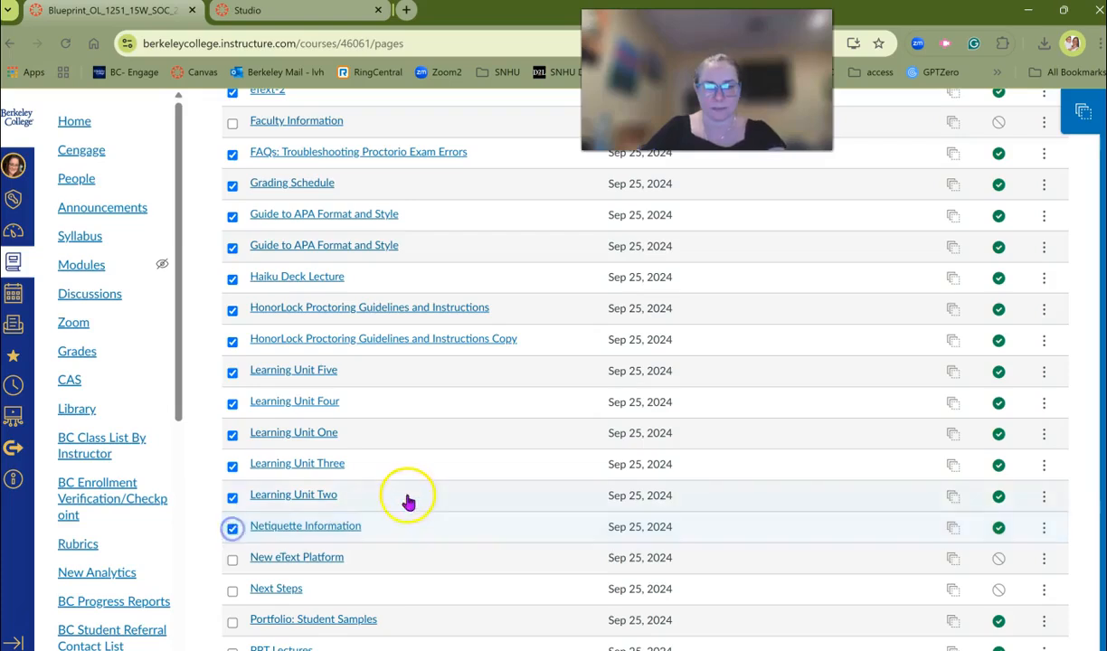
Select only the published pages from Portfolio: Student Samples through Setting up your Professor Proctorio Account & Exam
{"action": "scroll", "coordinate": [408, 496], "scroll_direction": "down", "scroll_amount": 3}
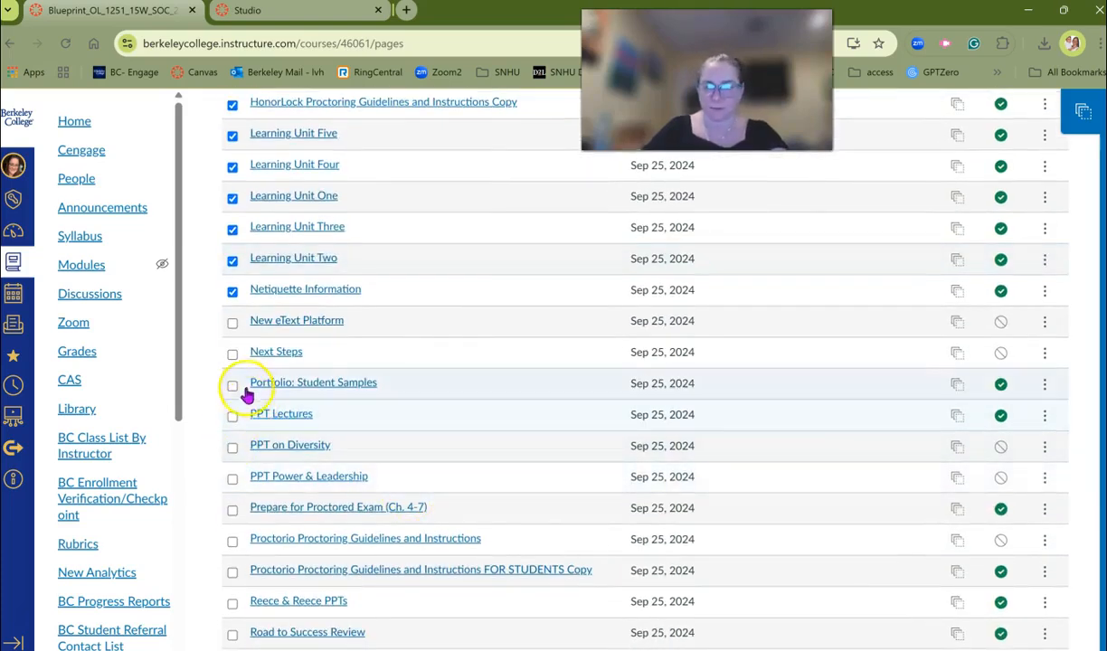
{"action": "left_click", "coordinate": [232, 387]}
{"action": "left_click", "coordinate": [233, 417]}
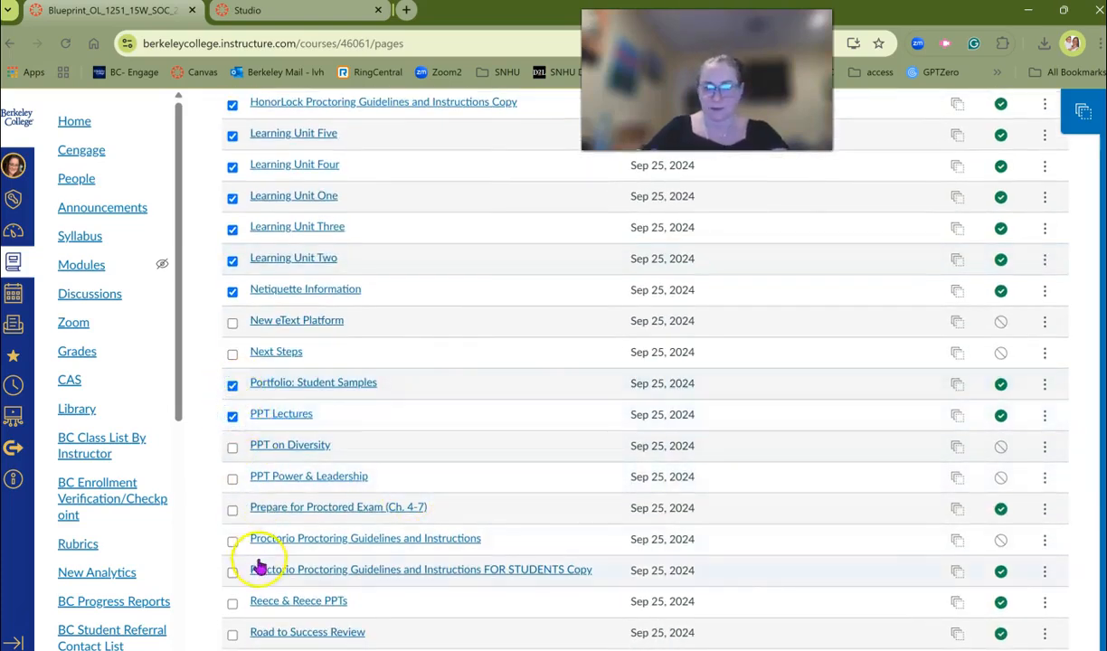
{"action": "scroll", "coordinate": [814, 511], "scroll_direction": "down", "scroll_amount": 2}
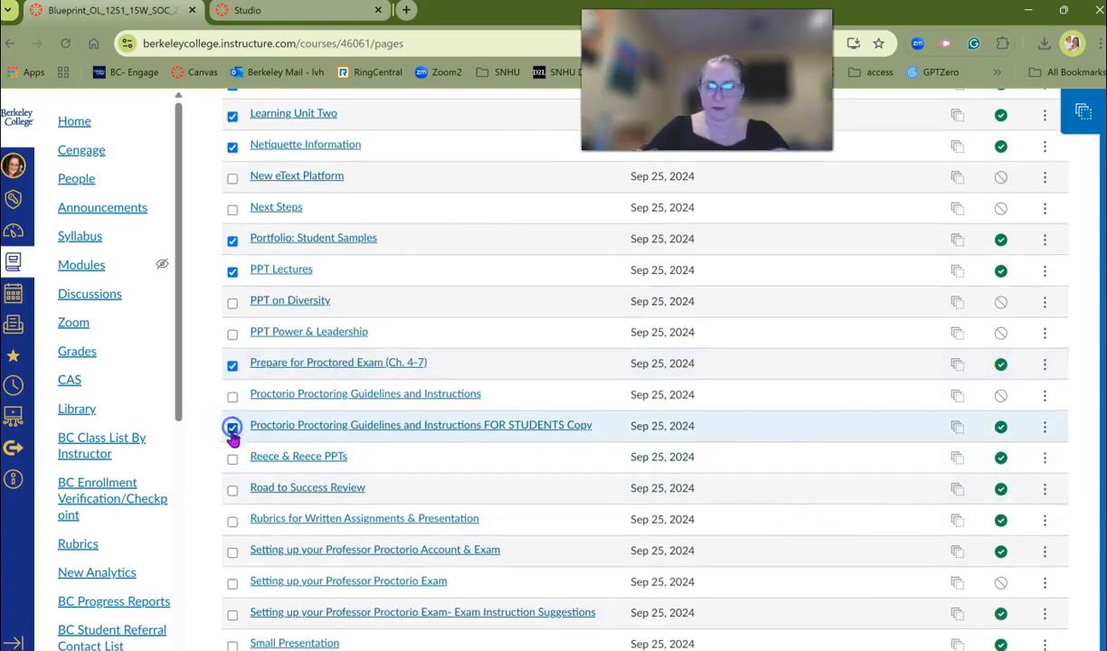
{"action": "left_click", "coordinate": [233, 459]}
{"action": "left_click", "coordinate": [236, 516]}
{"action": "left_click", "coordinate": [232, 521]}
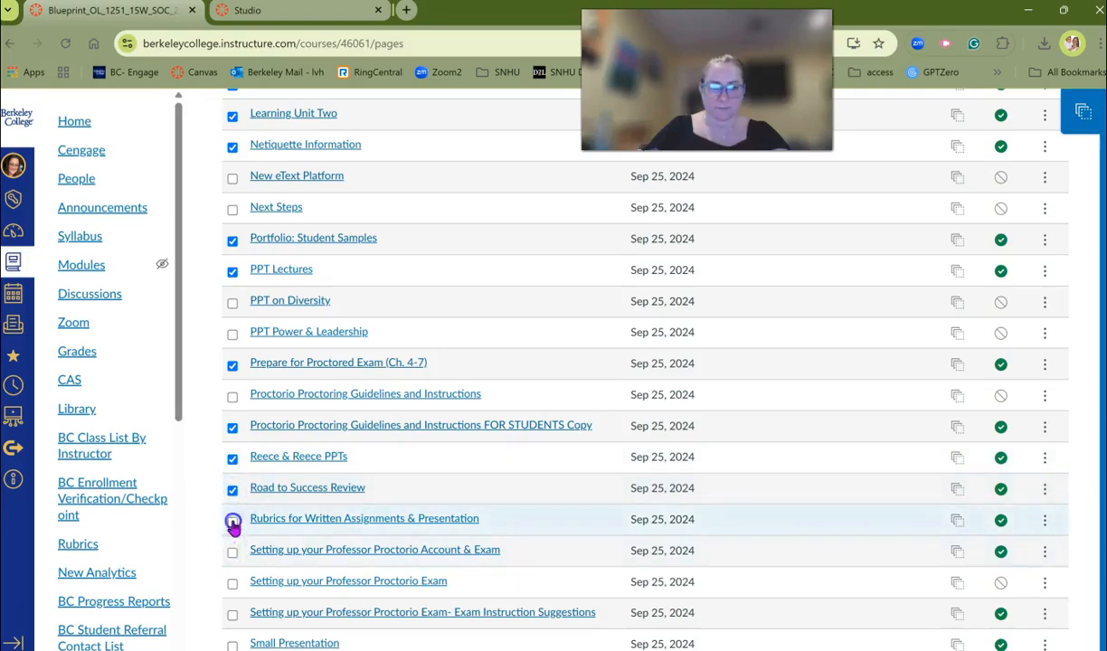
Select the published pages from Setting up your Professor Proctorio Exam- Exam Instruction Suggestions through Video Lecture - Conflict, skipping Technical Assistance
{"action": "scroll", "coordinate": [491, 506], "scroll_direction": "down", "scroll_amount": 3}
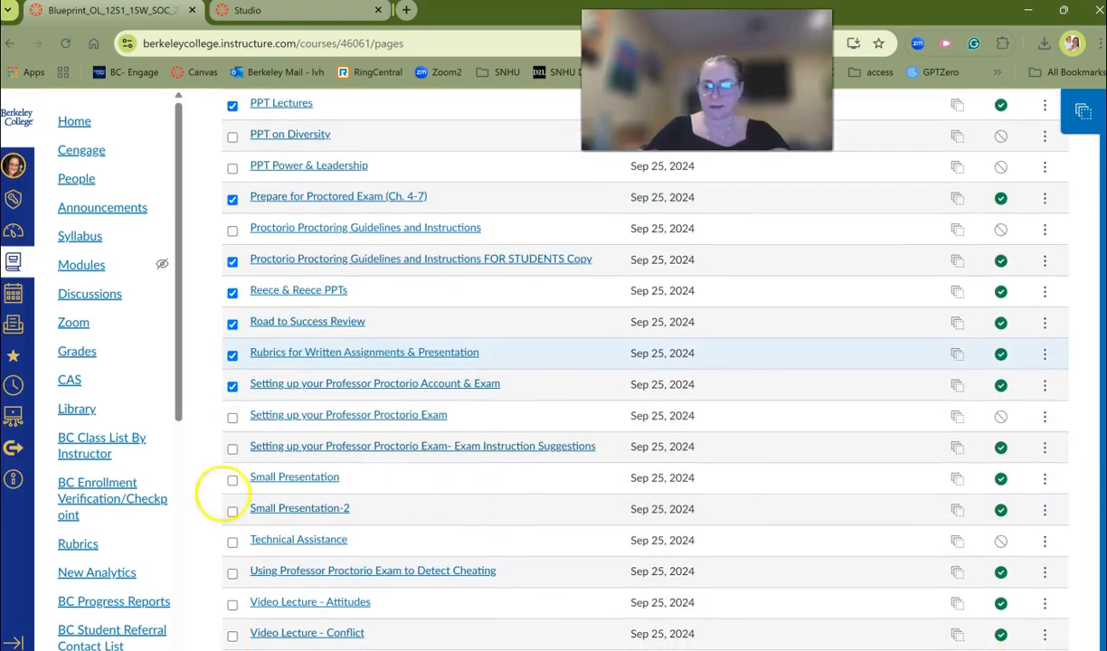
{"action": "left_click", "coordinate": [232, 449]}
{"action": "left_click", "coordinate": [232, 481]}
{"action": "left_click", "coordinate": [232, 512]}
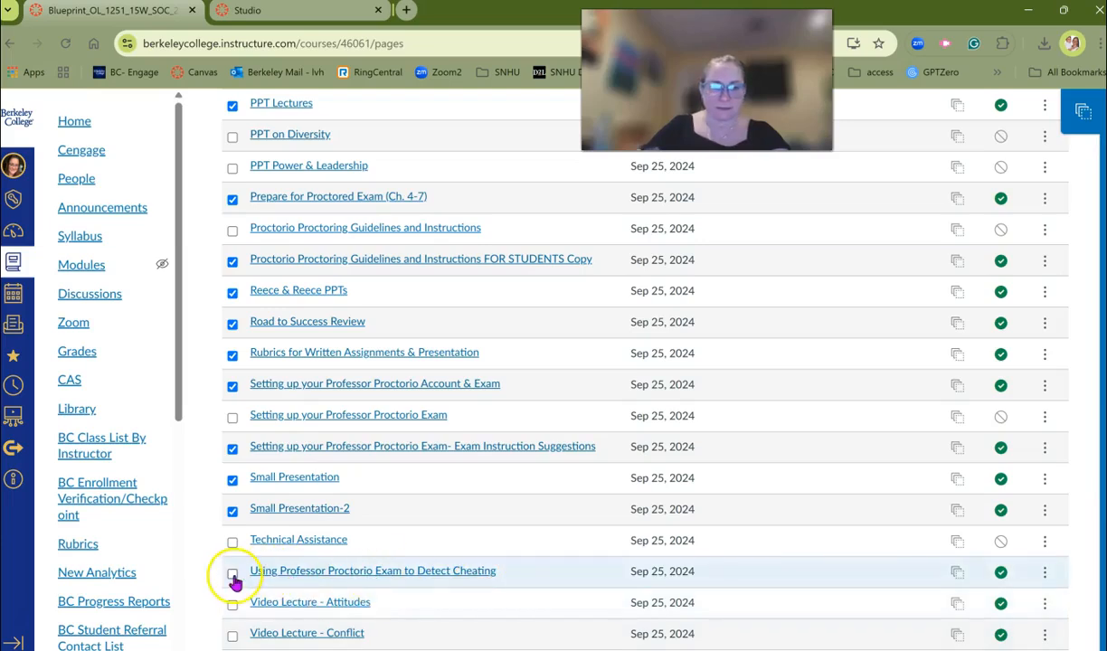
{"action": "left_click", "coordinate": [233, 606]}
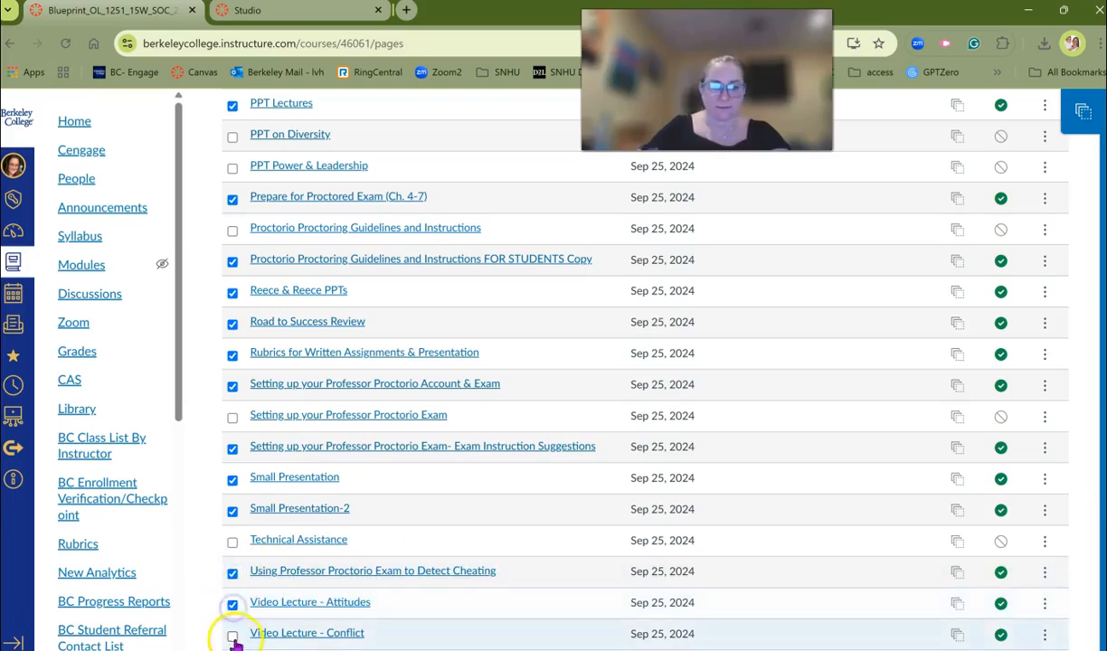
{"action": "left_click", "coordinate": [234, 636]}
Select the published pages from Video Lecture - Motivation through Week 2: Lectures, leaving out Week 1: Required Resources and Week 1: Weekly Introduction
{"action": "scroll", "coordinate": [440, 622], "scroll_direction": "down", "scroll_amount": 5}
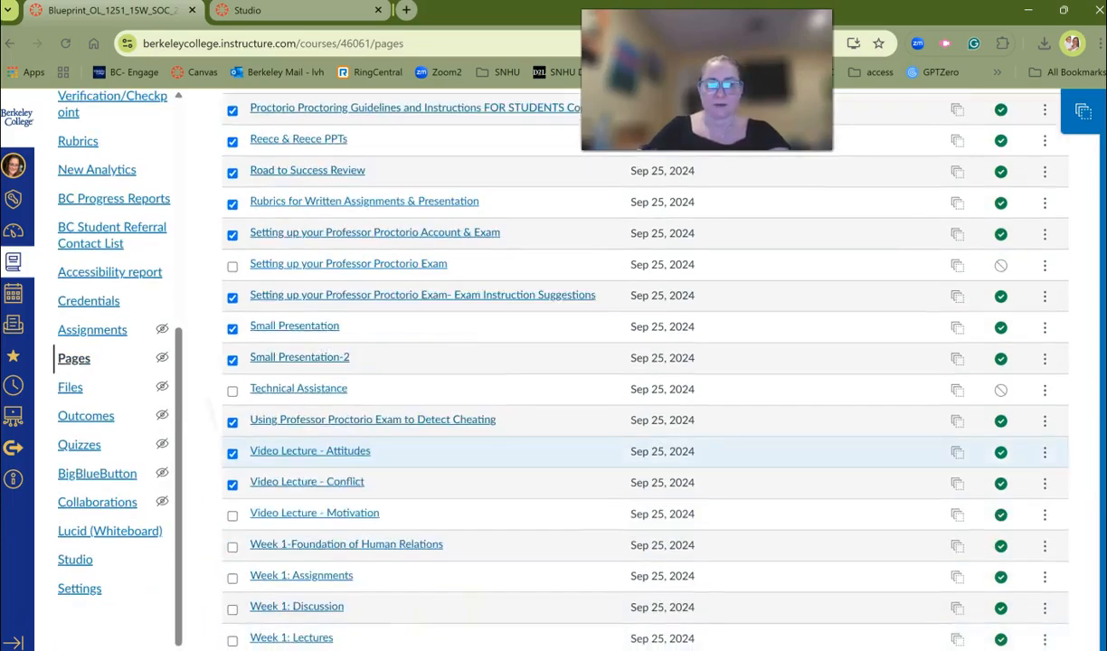
{"action": "scroll", "coordinate": [435, 452], "scroll_direction": "down", "scroll_amount": 4}
{"action": "left_click", "coordinate": [232, 342]}
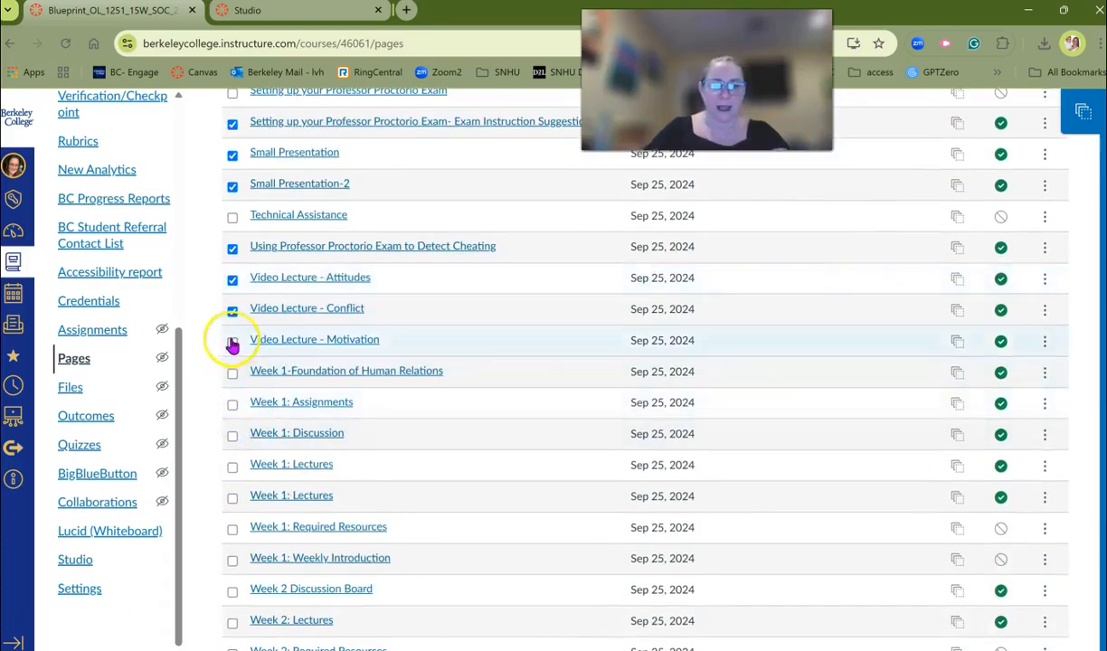
{"action": "left_click", "coordinate": [233, 373]}
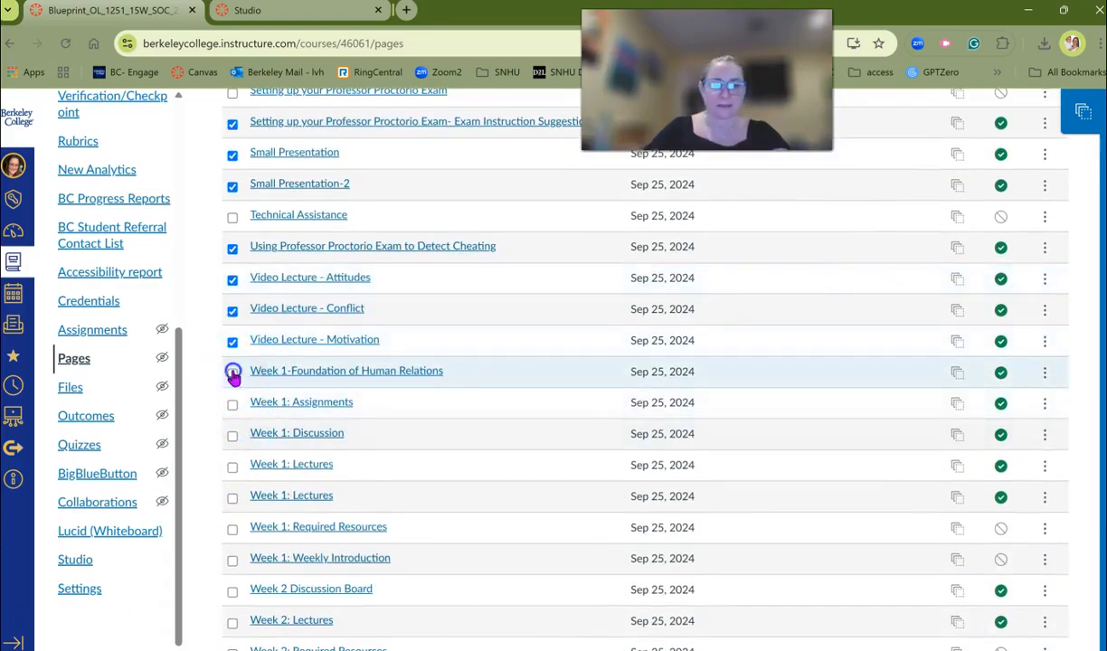
{"action": "left_click", "coordinate": [235, 439]}
{"action": "left_click", "coordinate": [234, 500]}
{"action": "left_click", "coordinate": [232, 591]}
{"action": "left_click", "coordinate": [235, 624]}
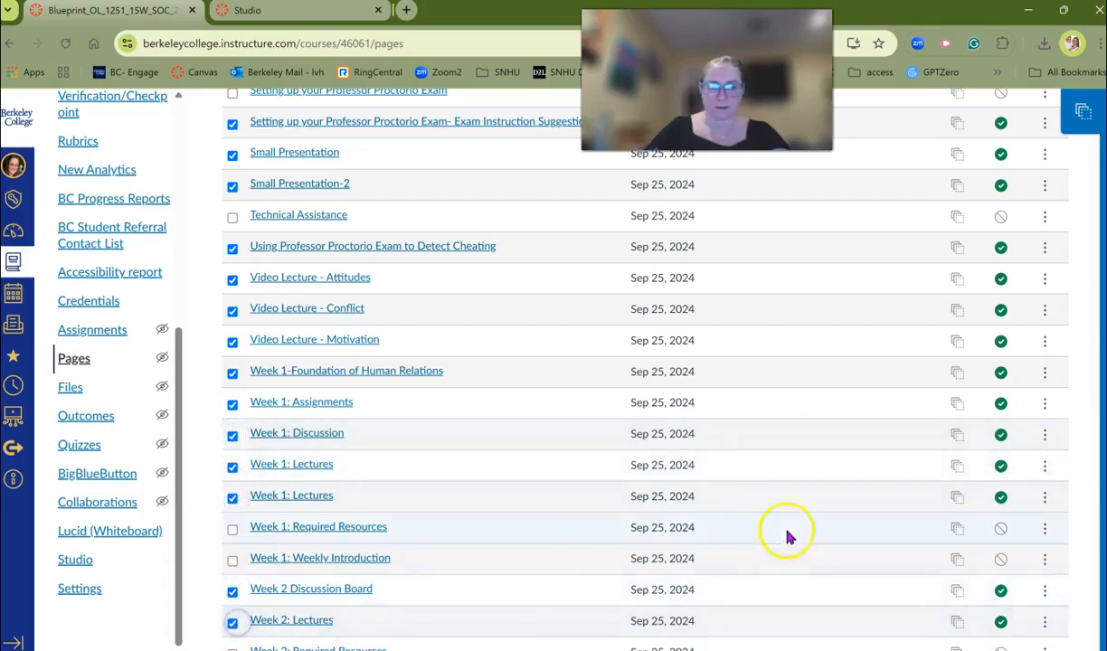
Deselect the Week 2 Discussion Board and Week 2: Lectures pages
{"action": "scroll", "coordinate": [786, 534], "scroll_direction": "down", "scroll_amount": 4}
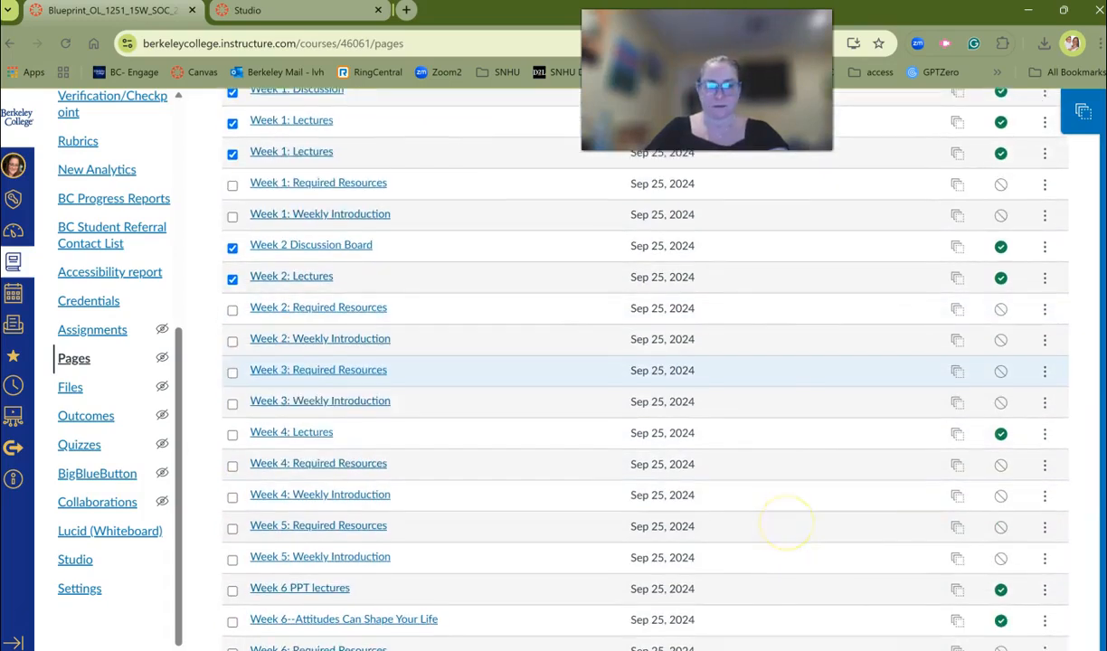
{"action": "scroll", "coordinate": [633, 362], "scroll_direction": "down", "scroll_amount": 1}
{"action": "left_click", "coordinate": [234, 170]}
{"action": "left_click", "coordinate": [233, 201]}
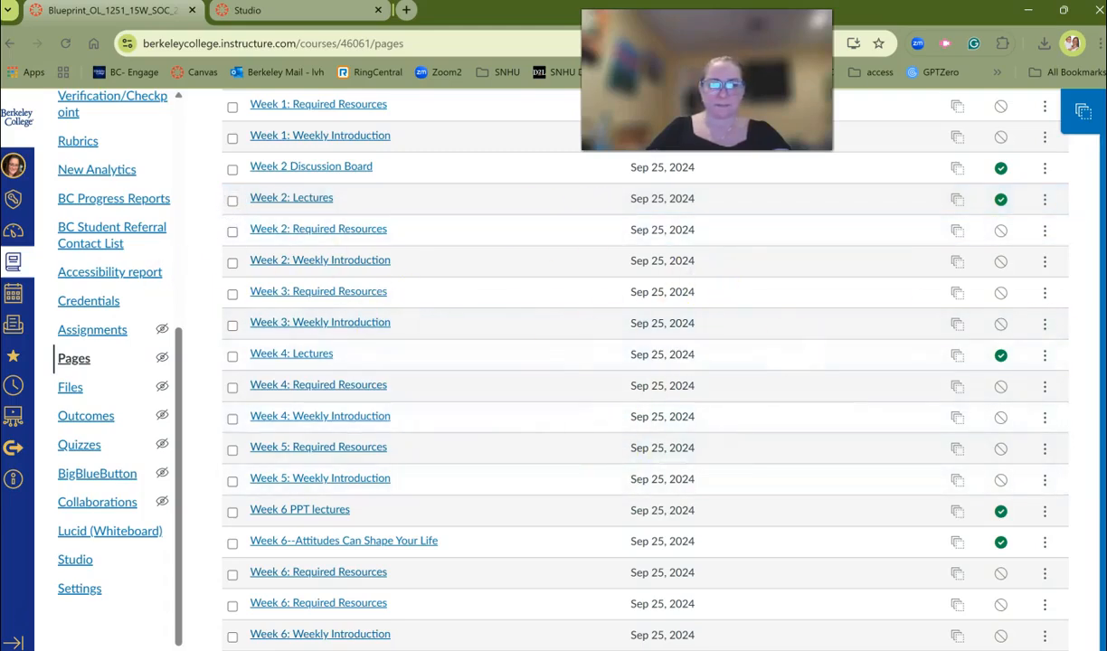
Select the published Week 6 PPT lectures and Week 6--Attitudes Can Shape Your Life pages
{"action": "scroll", "coordinate": [989, 543], "scroll_direction": "down", "scroll_amount": 2}
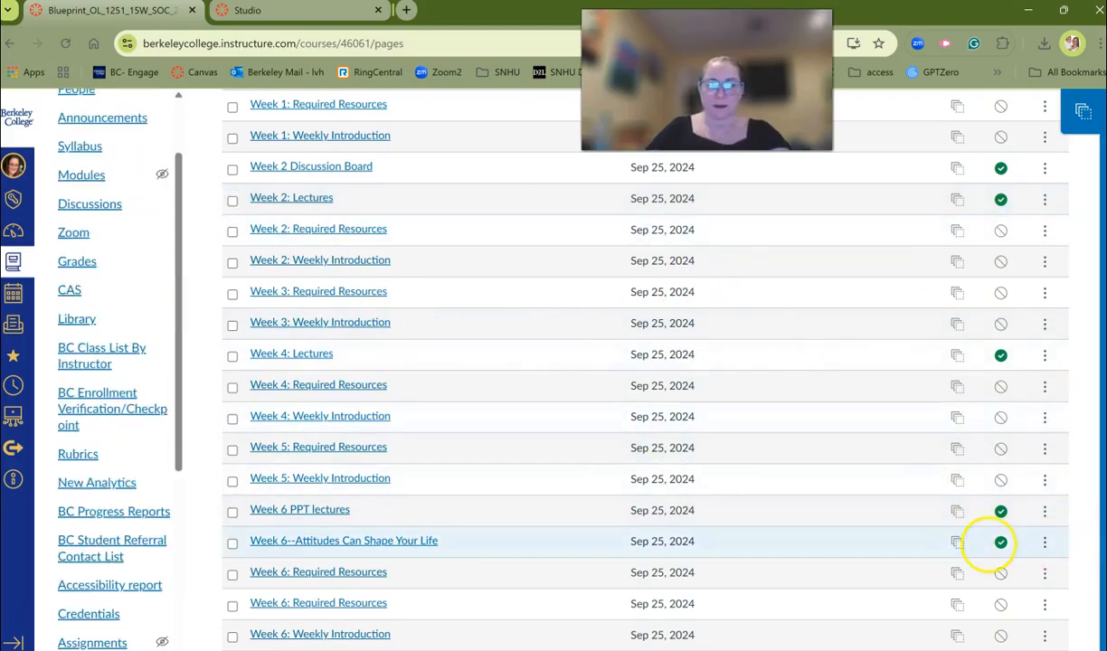
{"action": "scroll", "coordinate": [989, 543], "scroll_direction": "down", "scroll_amount": 2}
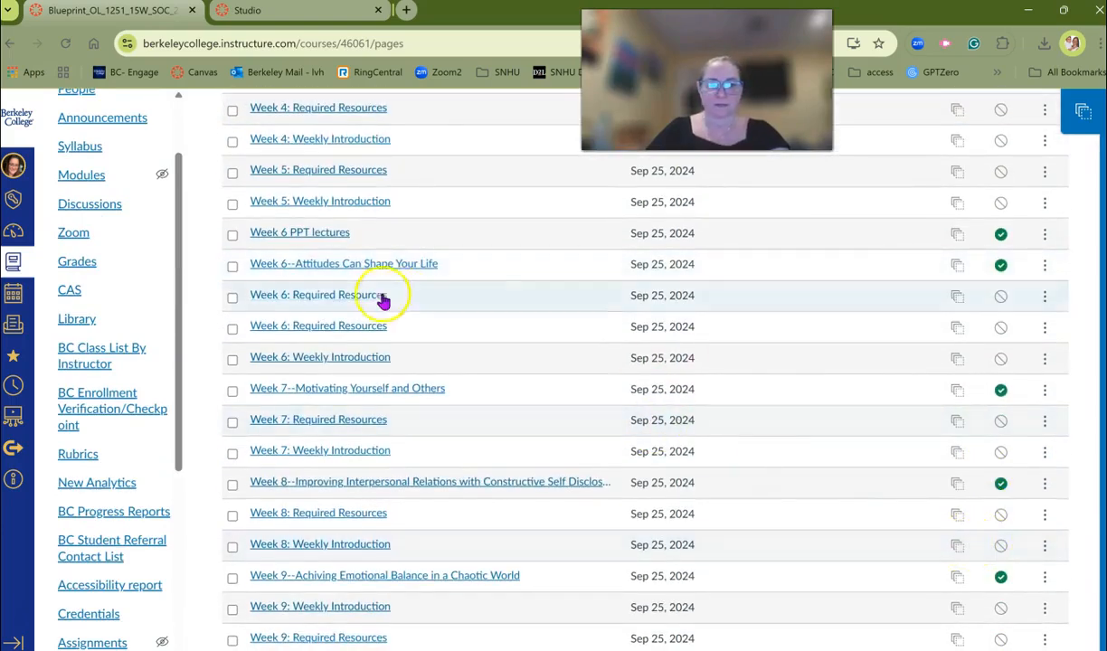
{"action": "left_click", "coordinate": [234, 235]}
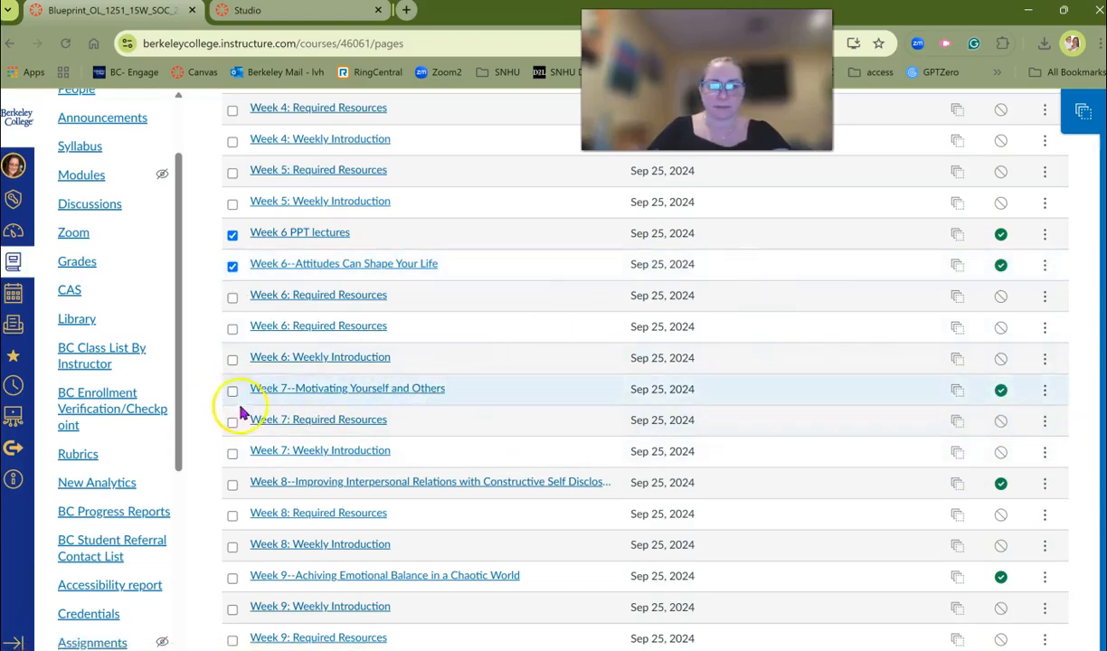
Delete all of the selected pages from the course and confirm the deletion
{"action": "scroll", "coordinate": [673, 547], "scroll_direction": "down", "scroll_amount": 4}
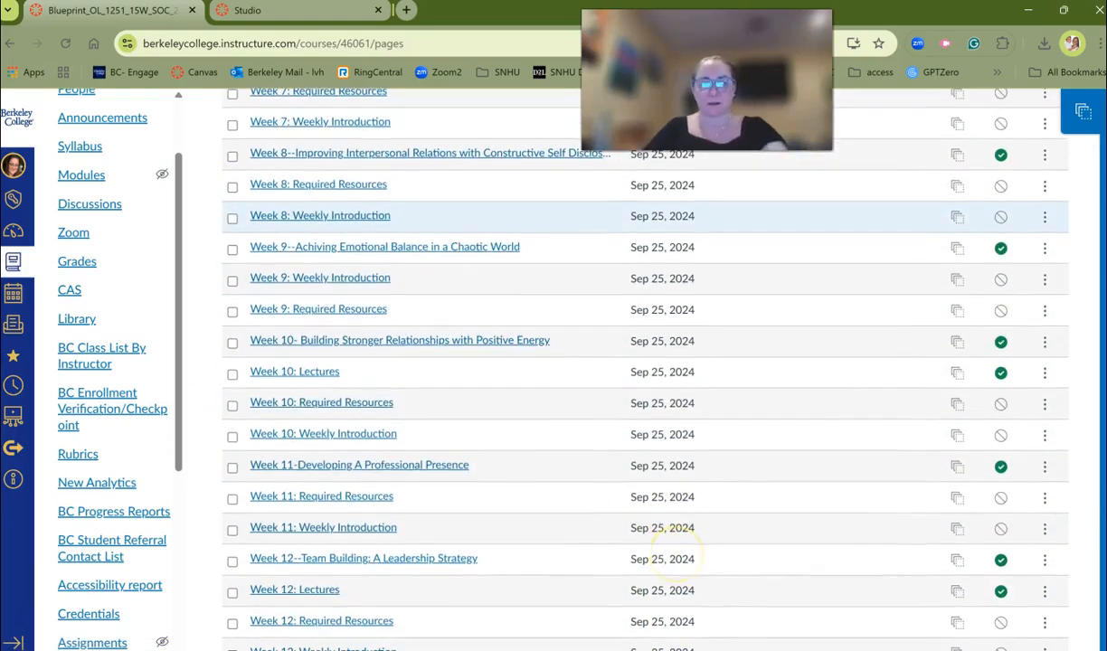
{"action": "scroll", "coordinate": [617, 353], "scroll_direction": "up", "scroll_amount": 15}
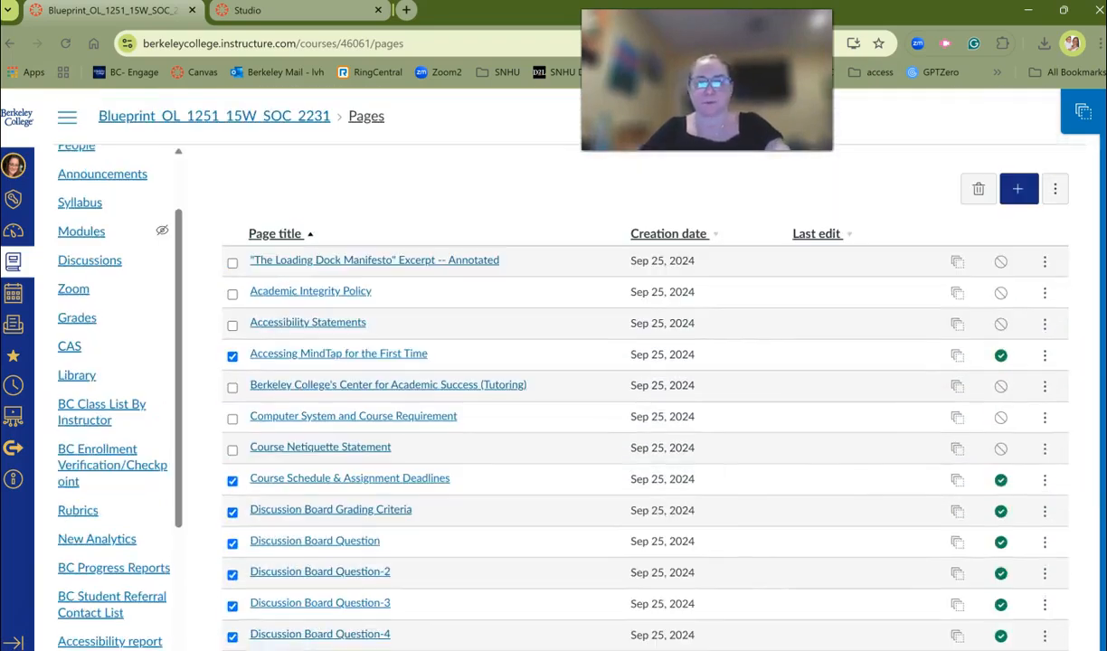
{"action": "left_click", "coordinate": [978, 189]}
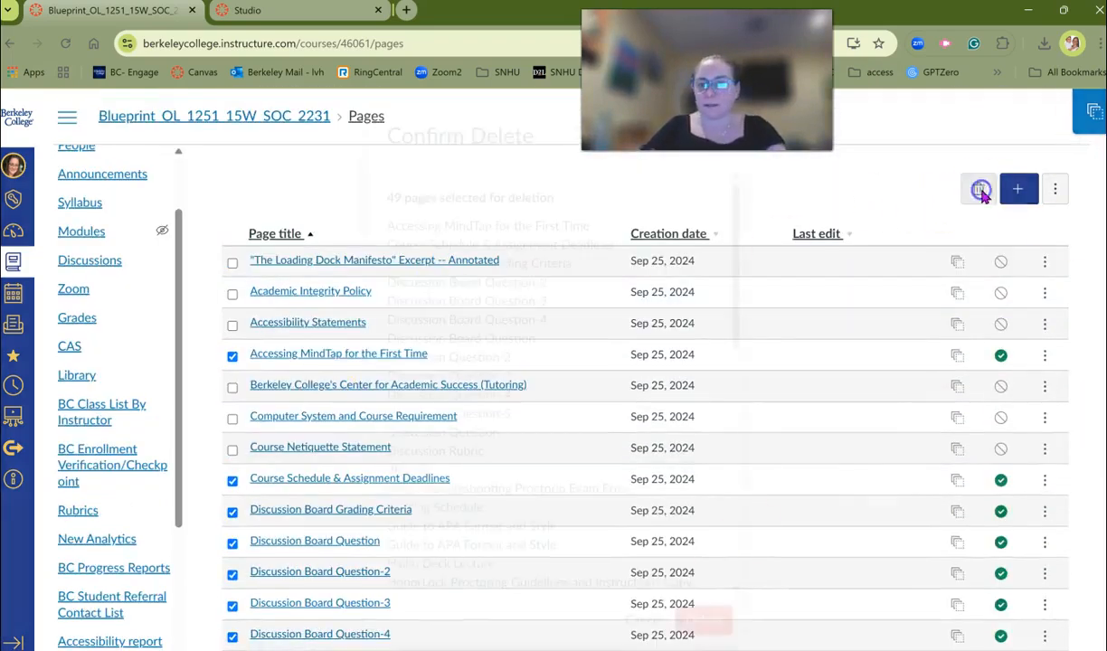
{"action": "left_click", "coordinate": [713, 633]}
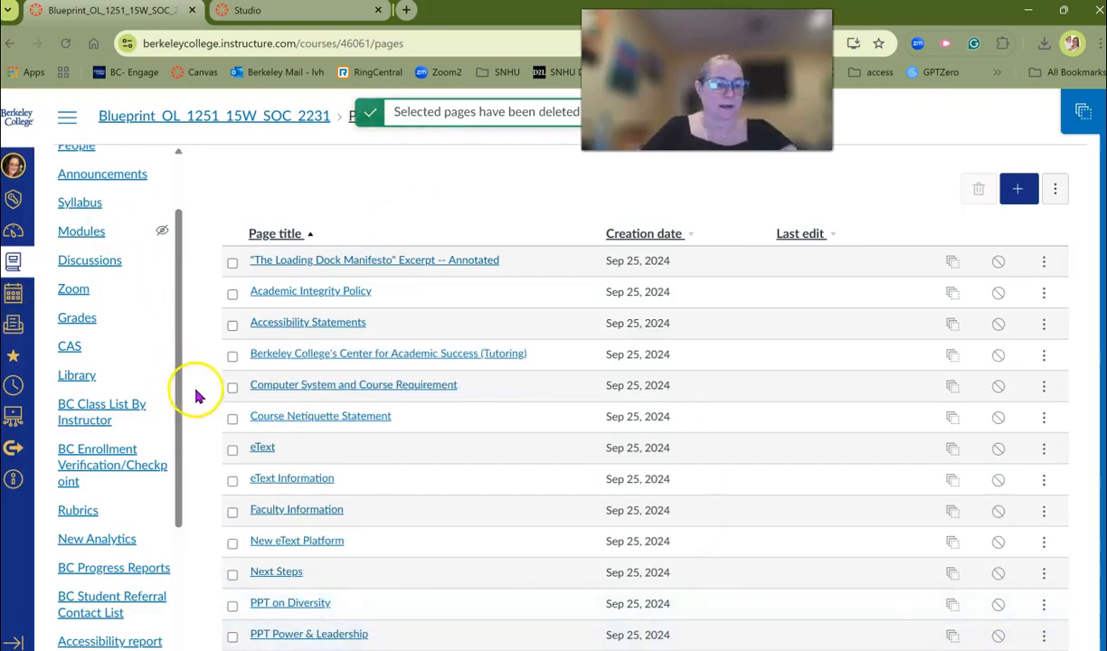
Open the course's Accessibility report to check its accessibility score
{"action": "left_click_drag", "start_coordinate": [187, 384], "coordinate": [180, 554]}
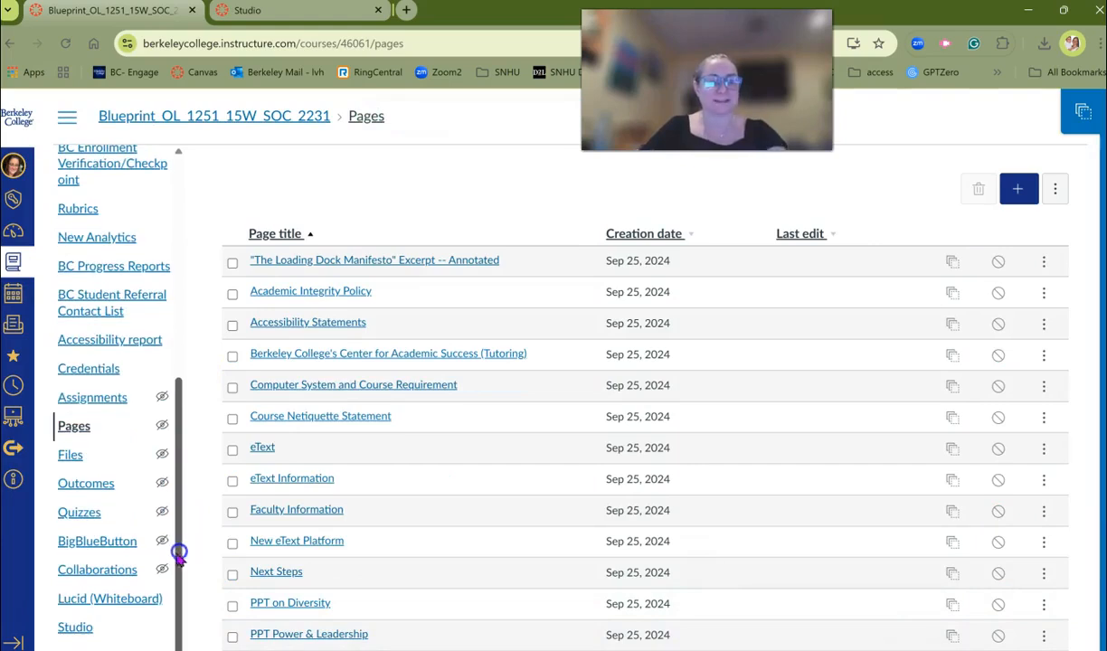
{"action": "left_click", "coordinate": [106, 341]}
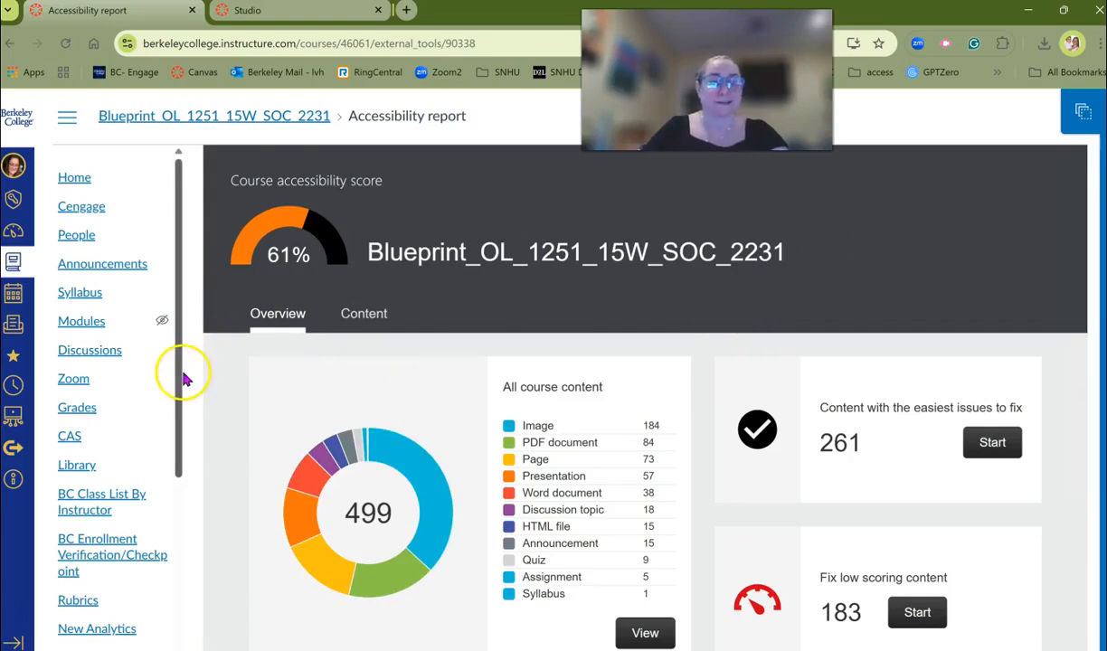
Open the course's Files and show the contents of the top-level Blueprint_OL_1251_15W_SOC_2231 folder
{"action": "left_click_drag", "start_coordinate": [180, 383], "coordinate": [176, 586]}
{"action": "left_click", "coordinate": [75, 468]}
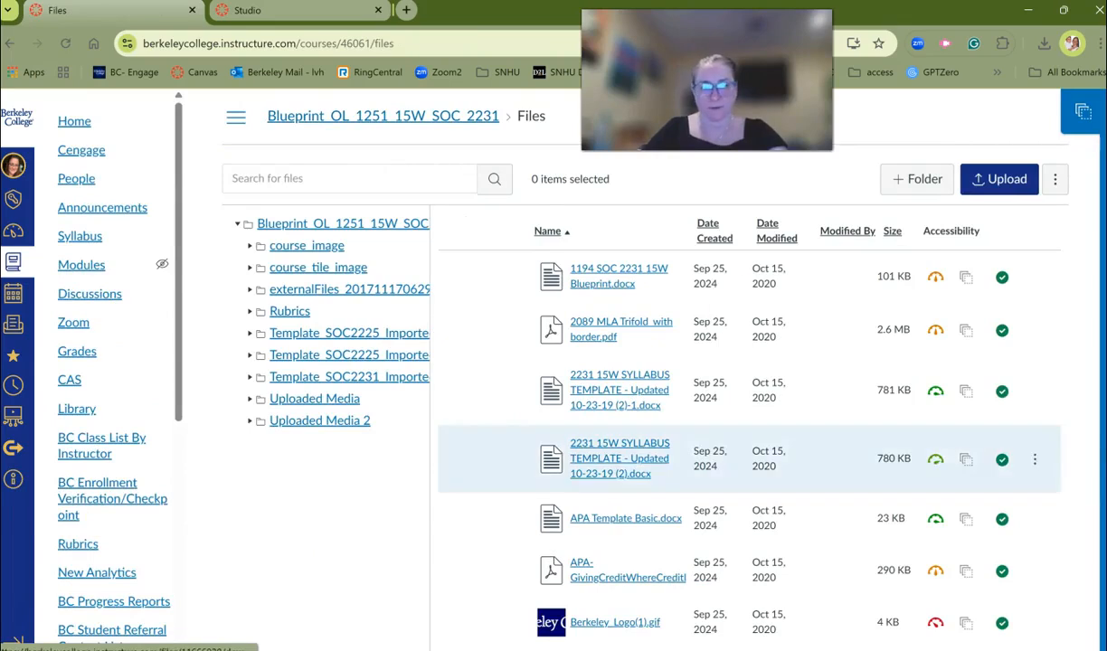
{"action": "left_click", "coordinate": [296, 227]}
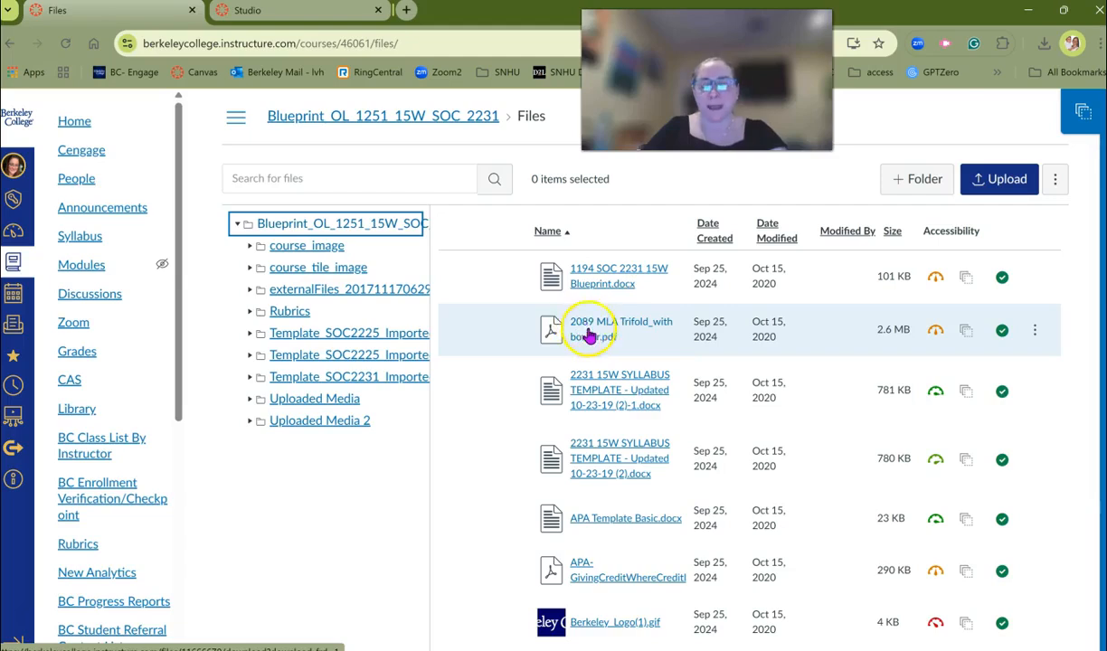
Delete 1194 SOC 2231 15W Blueprint.docx, 2089 MLA Trifold_with border.pdf and both 2231 15W SYLLABUS TEMPLATE documents
{"action": "left_click", "coordinate": [476, 291]}
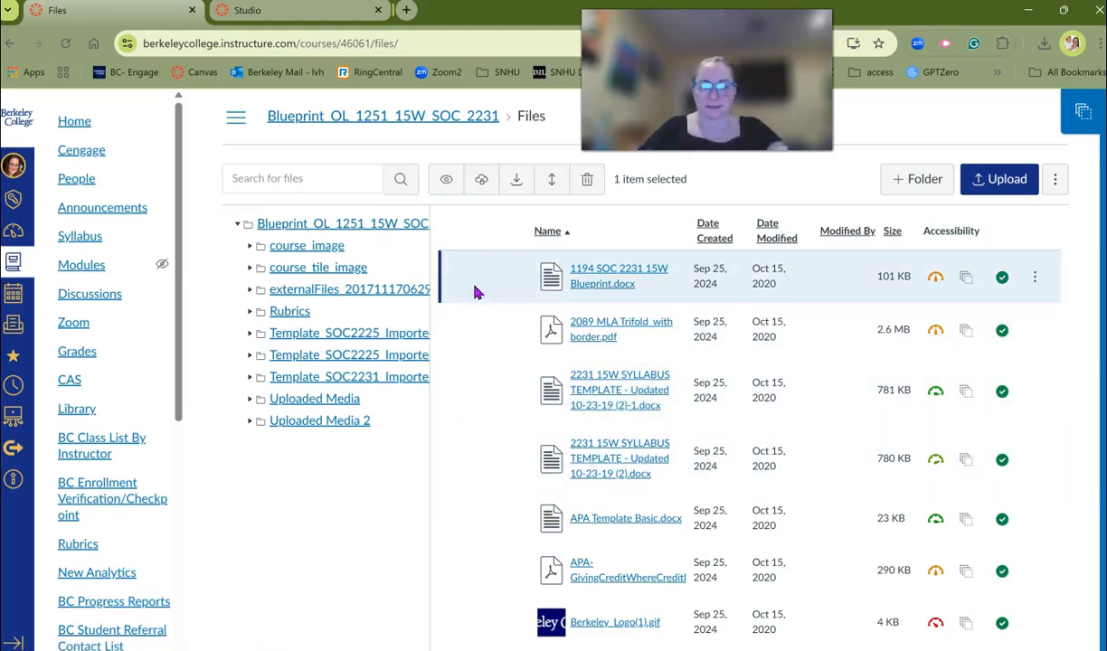
{"action": "left_click", "coordinate": [472, 331], "text": "ctrl"}
{"action": "left_click", "coordinate": [487, 389], "text": "ctrl"}
{"action": "left_click", "coordinate": [488, 460], "text": "ctrl"}
{"action": "left_click", "coordinate": [587, 179]}
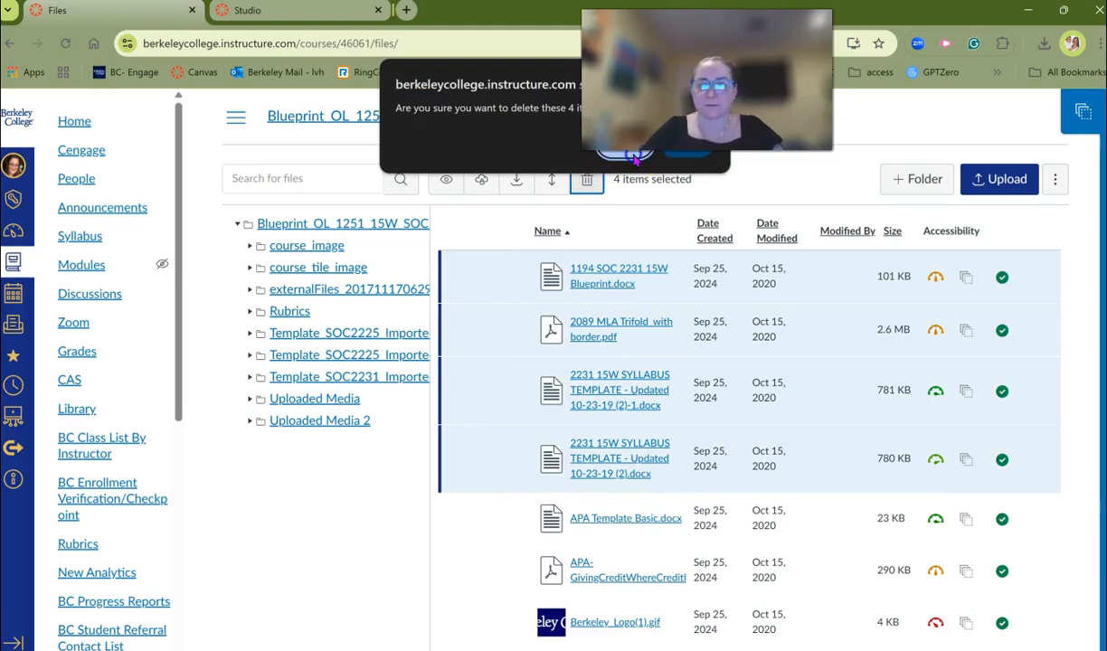
{"action": "left_click", "coordinate": [634, 159]}
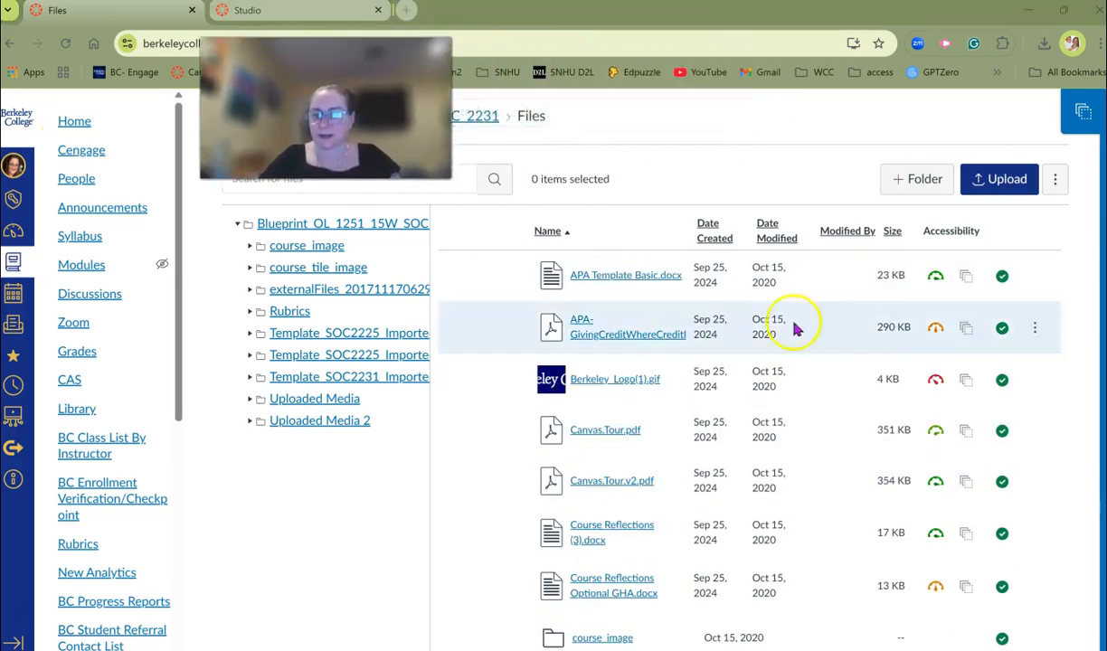
Select Canvas.Tour.pdf and Canvas.Tour.v2.pdf together in the file list
{"action": "scroll", "coordinate": [1031, 407], "scroll_direction": "down", "scroll_amount": 2}
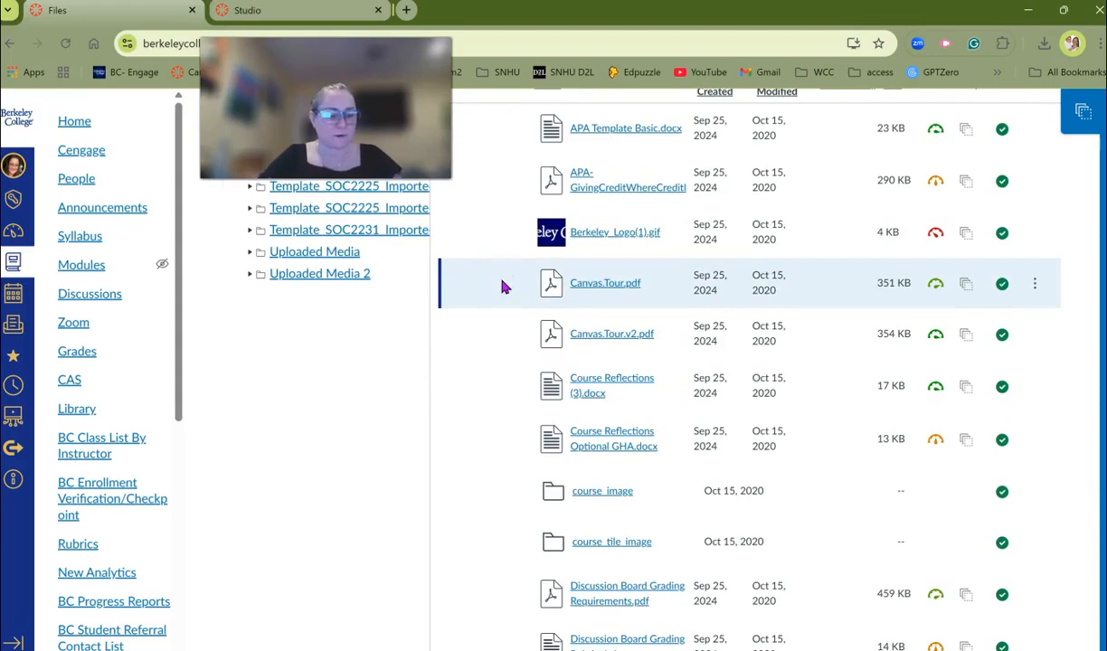
{"action": "left_click", "coordinate": [502, 285]}
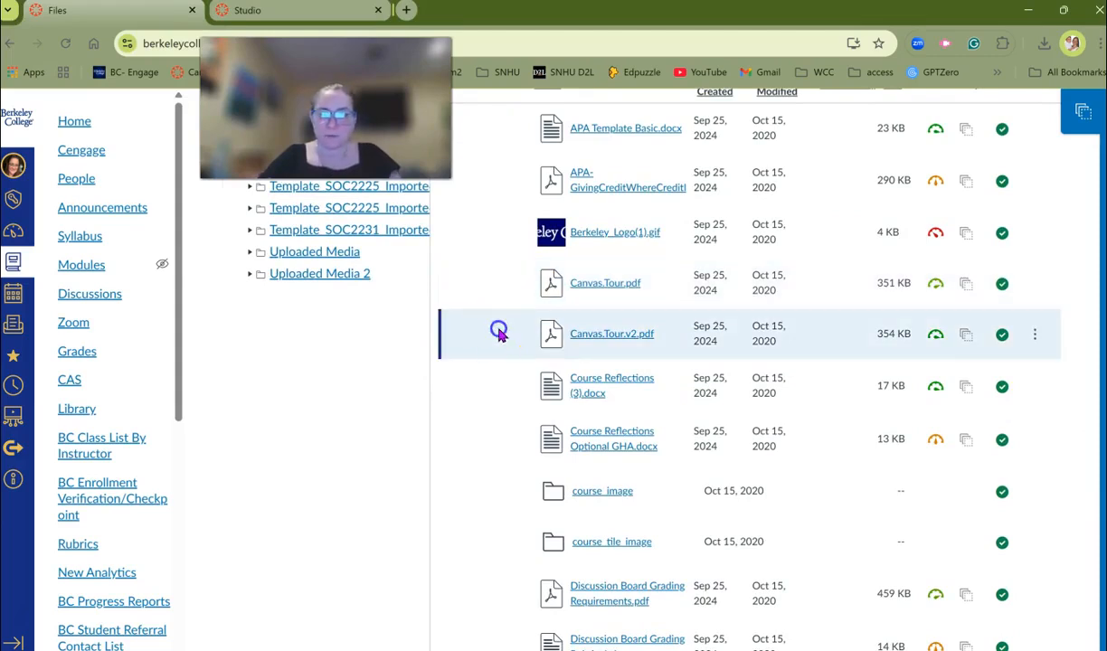
{"action": "left_click", "coordinate": [499, 290]}
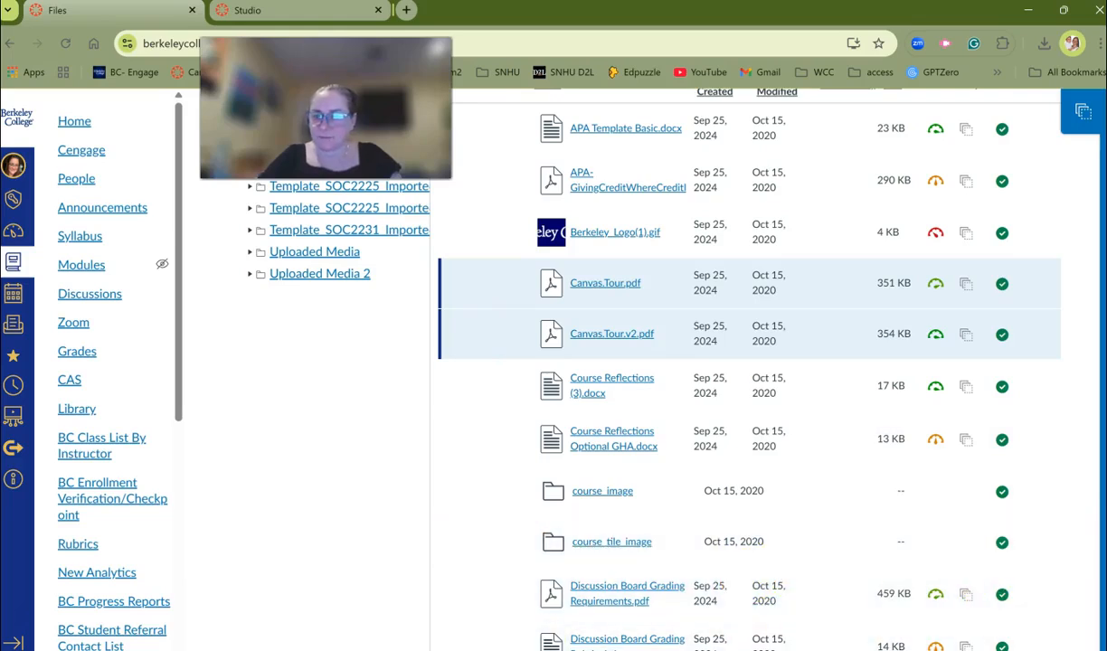
Add Discussion Board Grading Rubric-1.docx, Rubric-2.docx and Rubric.docx to the file selection
{"action": "scroll", "coordinate": [724, 362], "scroll_direction": "down", "scroll_amount": 5}
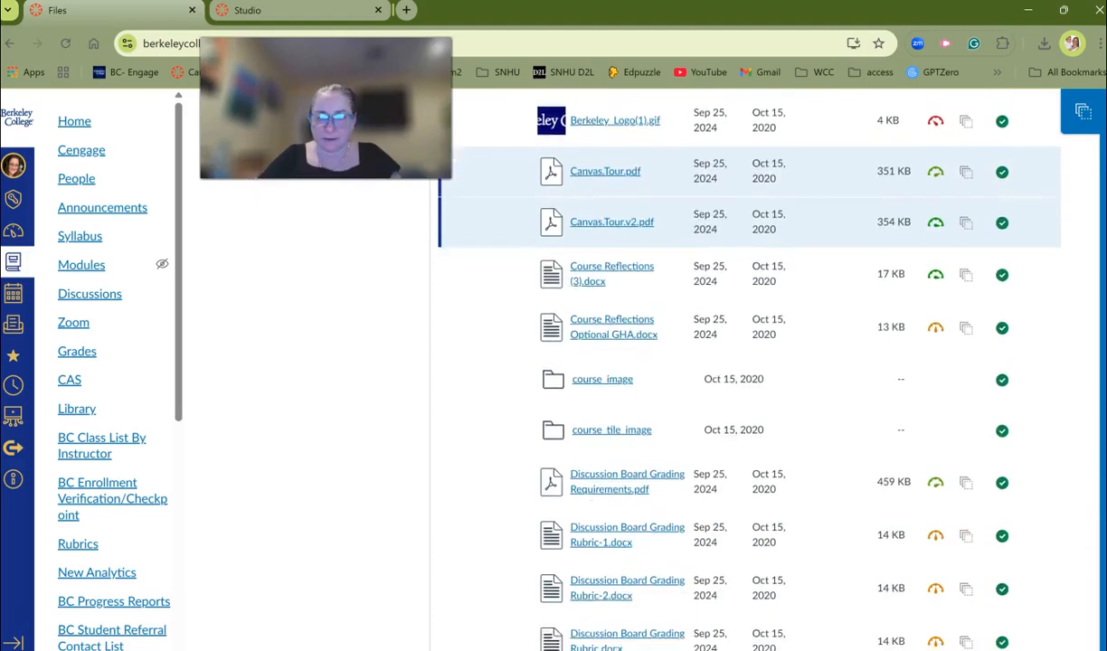
{"action": "scroll", "coordinate": [742, 353], "scroll_direction": "down", "scroll_amount": 1}
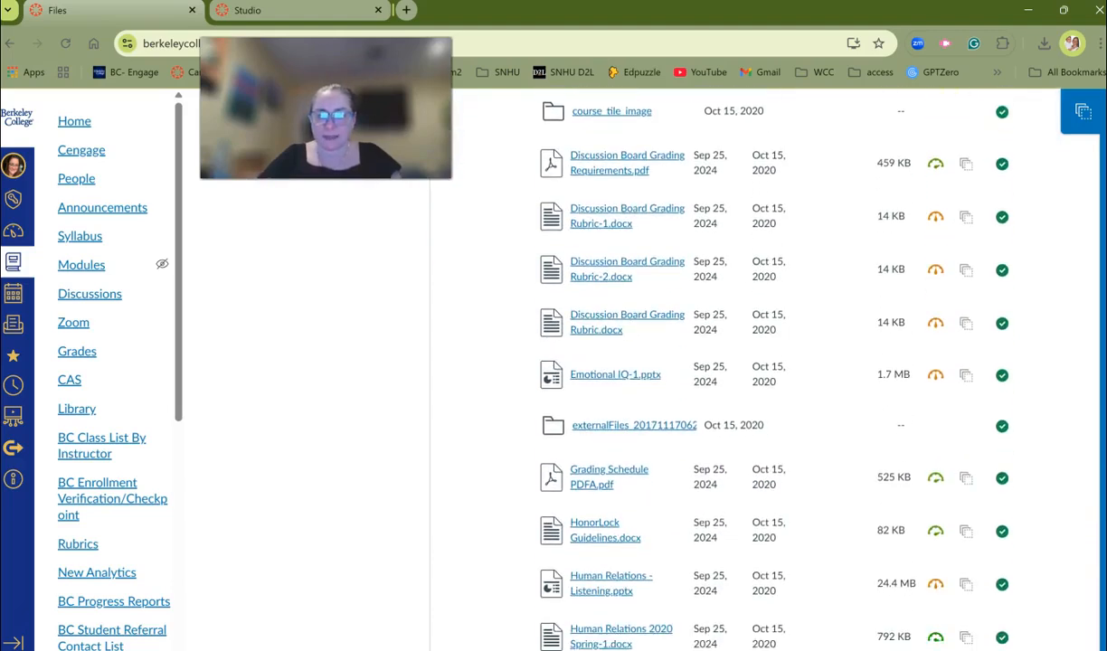
{"action": "left_click", "coordinate": [499, 234]}
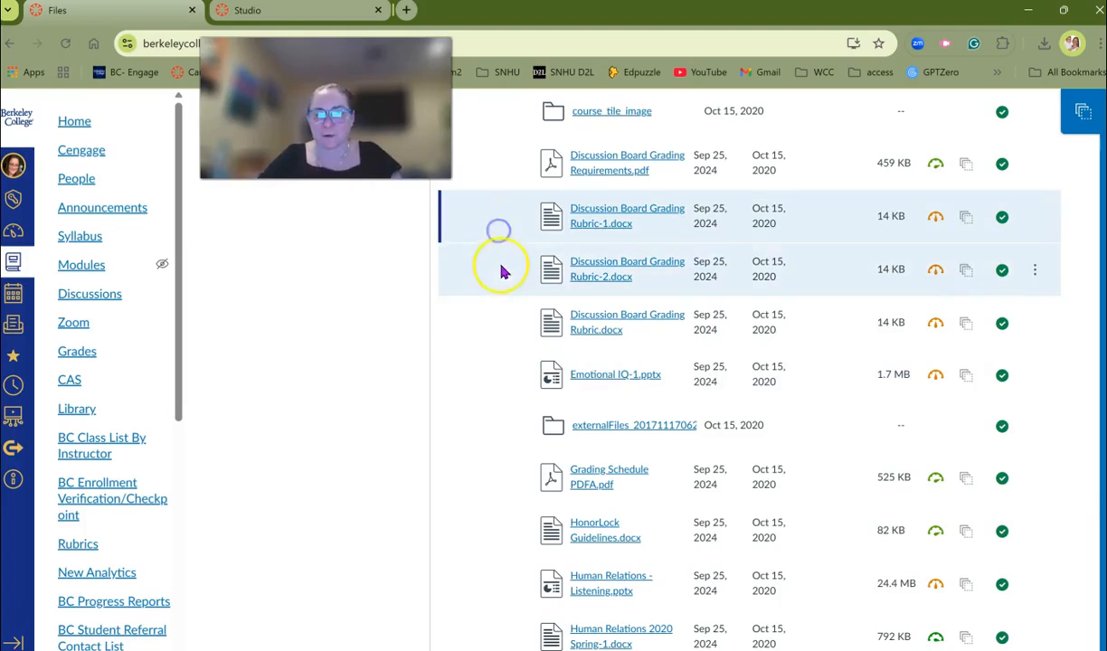
{"action": "left_click", "coordinate": [494, 342]}
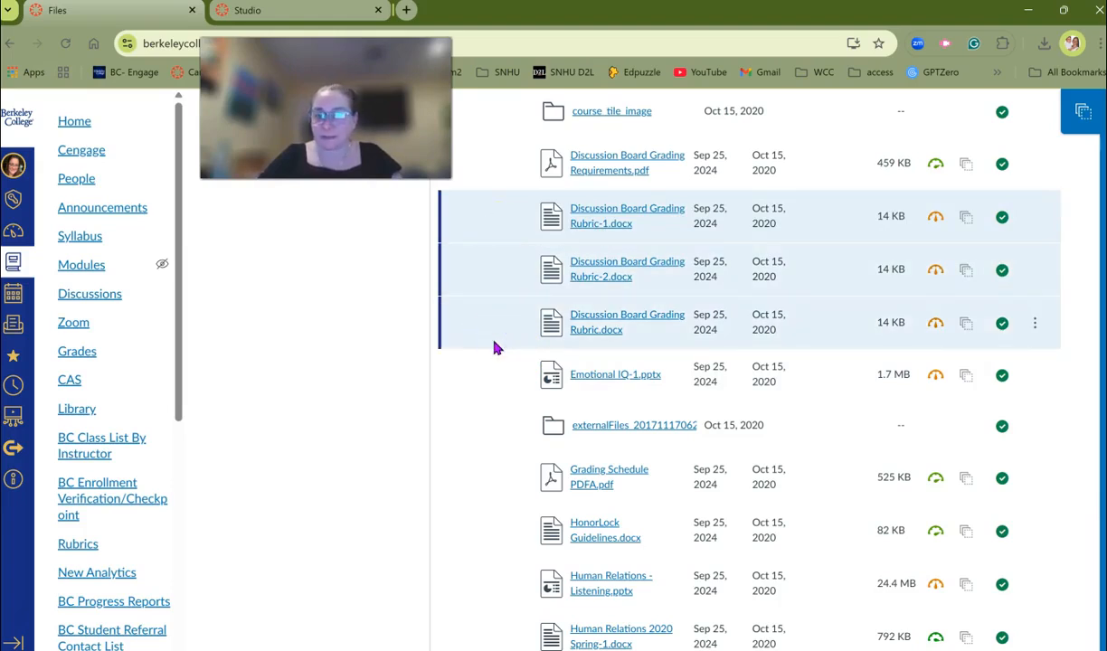
{"action": "left_click", "coordinate": [511, 362]}
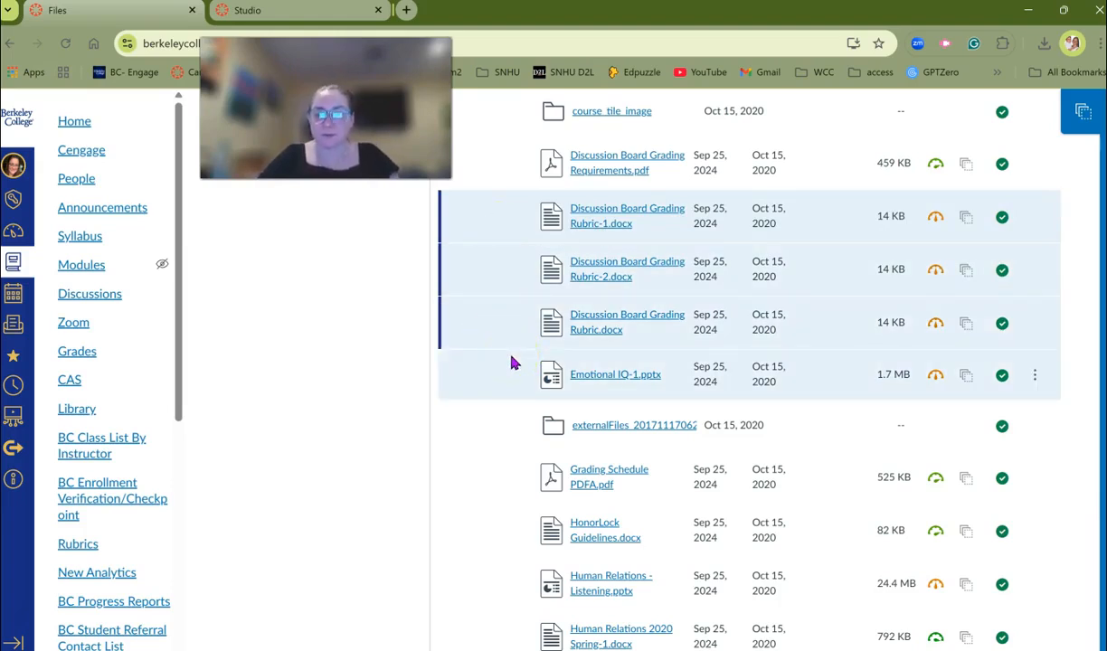
Add the six syllabus files from Human Relations 2020 Spring-1.docx through Human Relations Edited Syllabus.docx to the selection
{"action": "scroll", "coordinate": [995, 624], "scroll_direction": "down", "scroll_amount": 3}
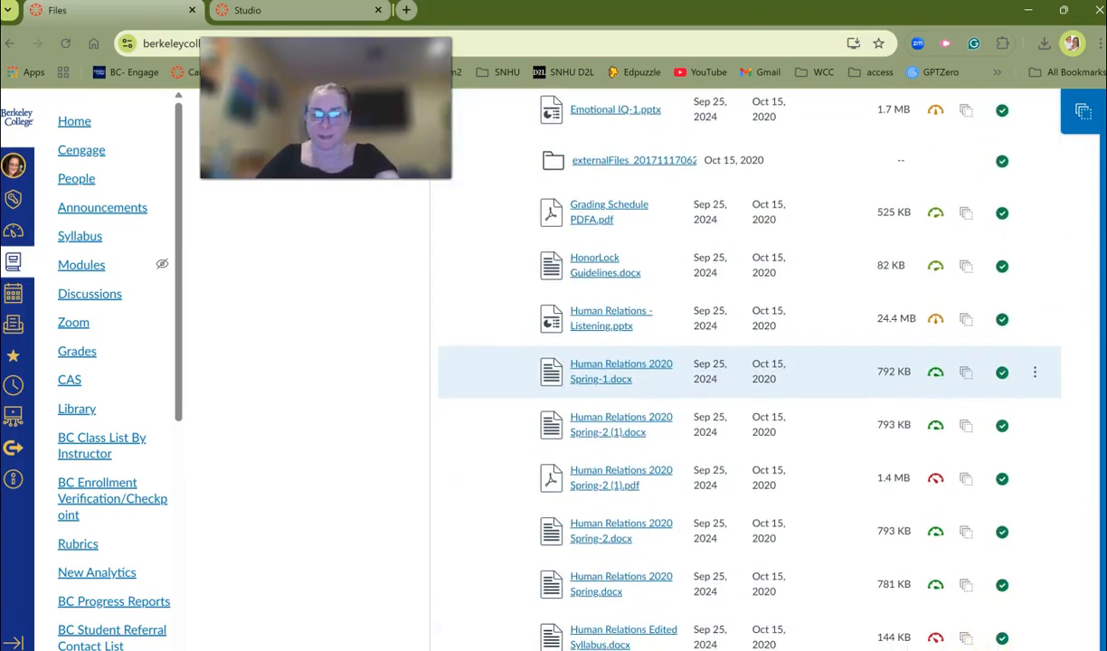
{"action": "scroll", "coordinate": [723, 362], "scroll_direction": "down", "scroll_amount": 2}
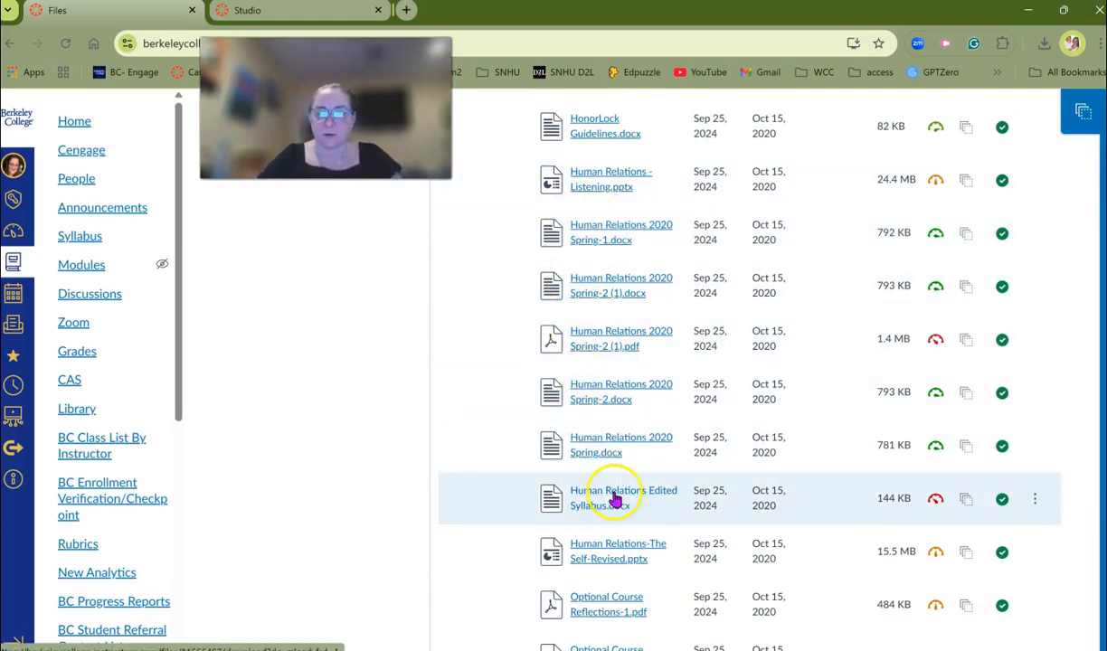
{"action": "left_click", "coordinate": [489, 247]}
{"action": "left_click", "coordinate": [487, 305], "text": "ctrl"}
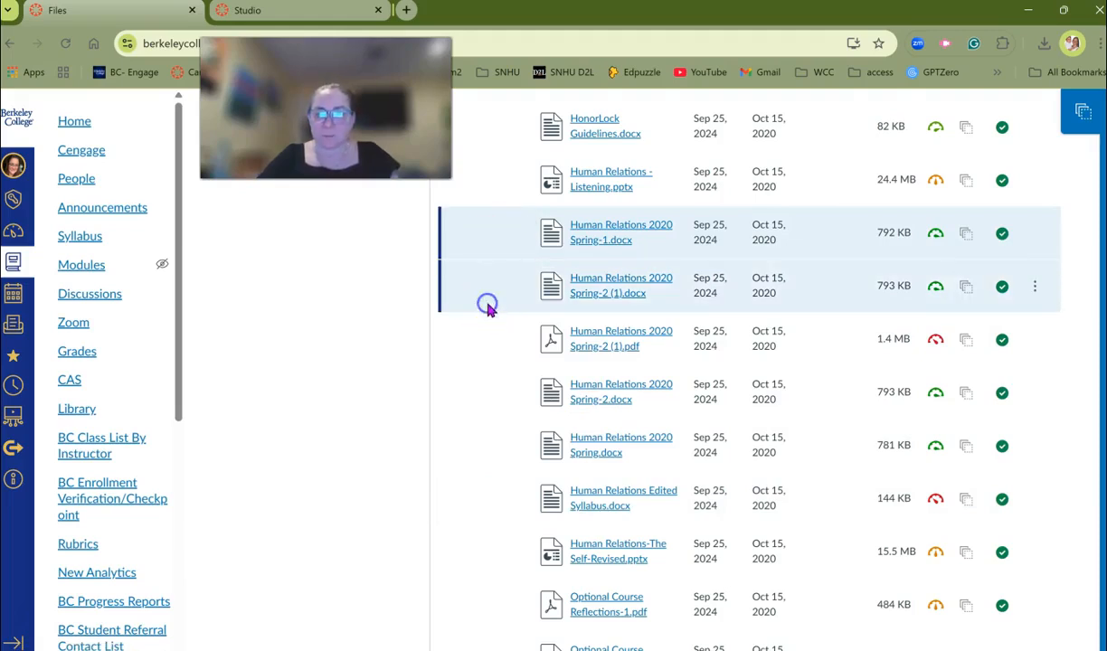
{"action": "left_click", "coordinate": [490, 351], "text": "ctrl"}
{"action": "left_click", "coordinate": [489, 412], "text": "ctrl"}
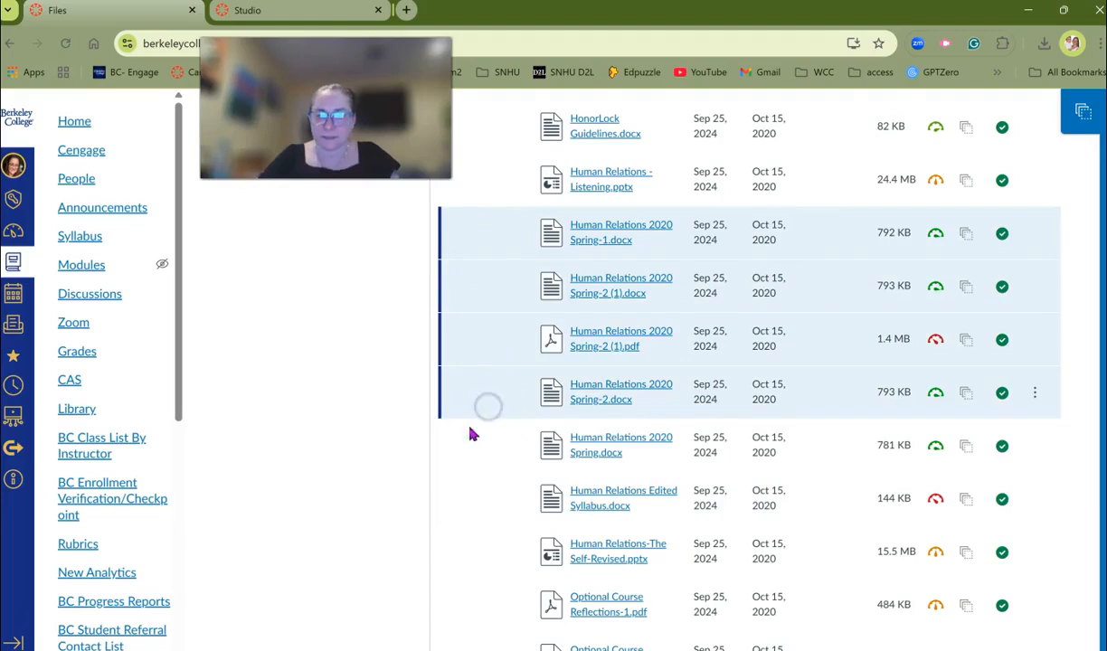
{"action": "left_click", "coordinate": [471, 436], "text": "ctrl"}
{"action": "left_click", "coordinate": [468, 488], "text": "ctrl"}
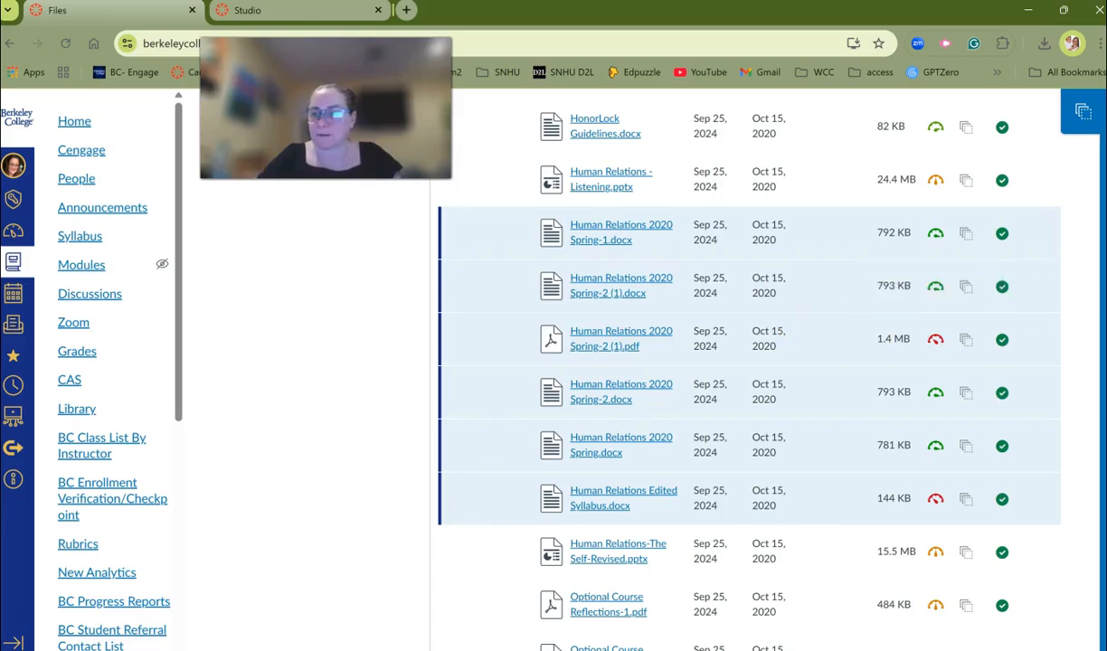
Delete the selected Canvas tour, grading rubric and Human Relations syllabus files and confirm the deletion
{"action": "scroll", "coordinate": [904, 344], "scroll_direction": "up", "scroll_amount": 3}
{"action": "scroll", "coordinate": [904, 343], "scroll_direction": "up", "scroll_amount": 9}
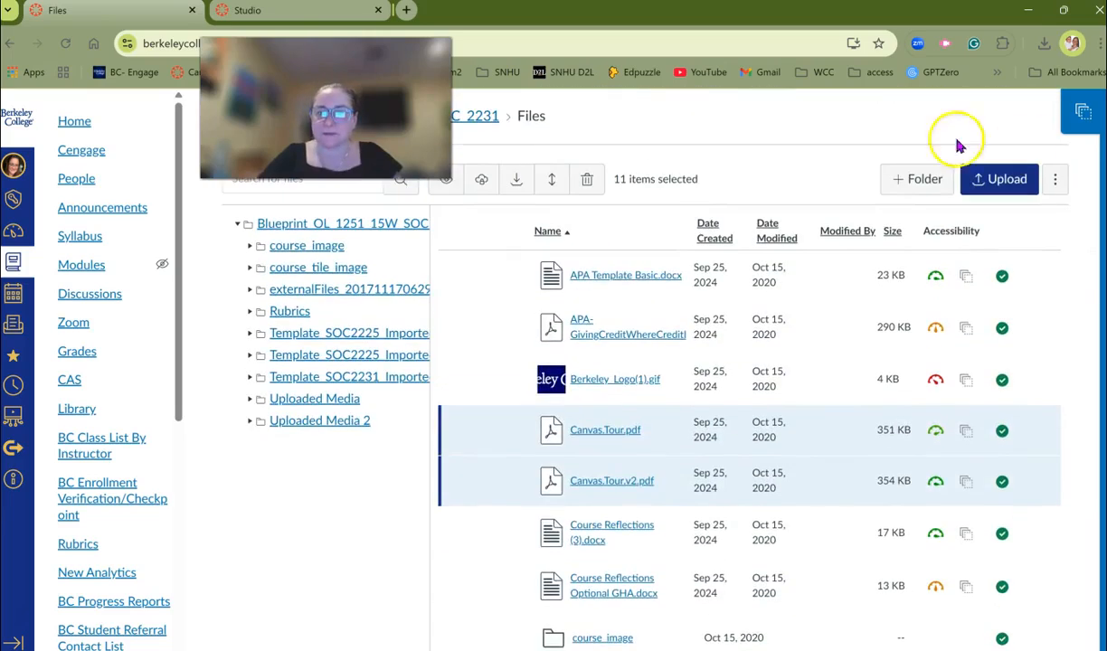
{"action": "left_click", "coordinate": [587, 179]}
{"action": "left_click", "coordinate": [617, 141]}
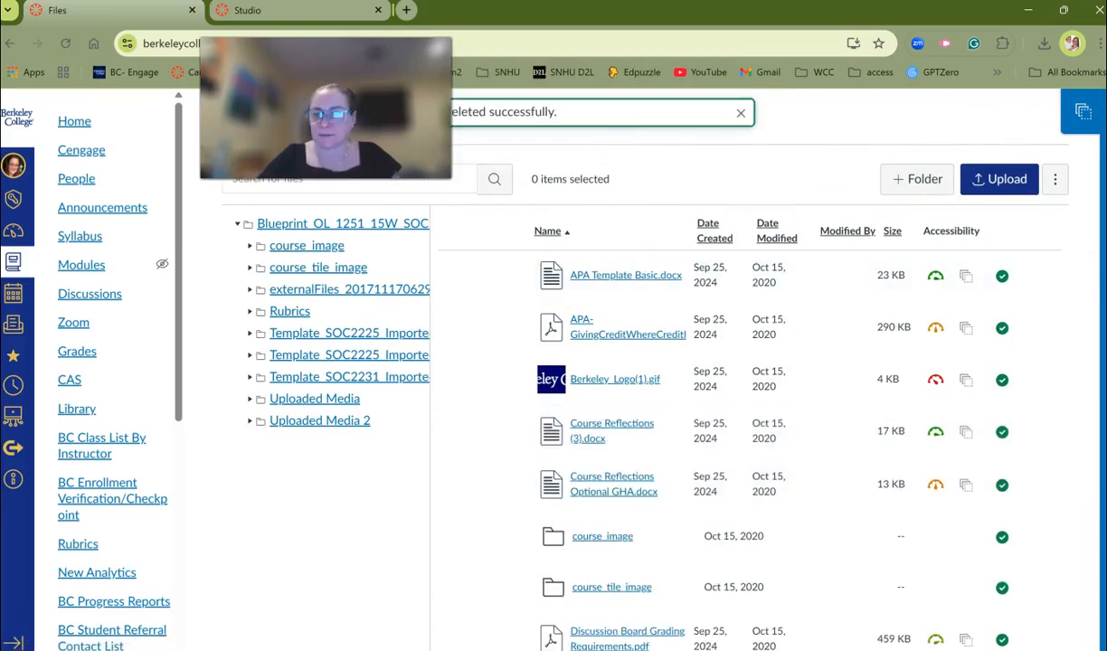
Select Proctorio Guidelines-1.docx, Proctorio Guidelines-2.docx, Proctorio Guidelines.docx and Proctorio Student Walk-Through.pdf in the file list
{"action": "scroll", "coordinate": [750, 380], "scroll_direction": "down", "scroll_amount": 15}
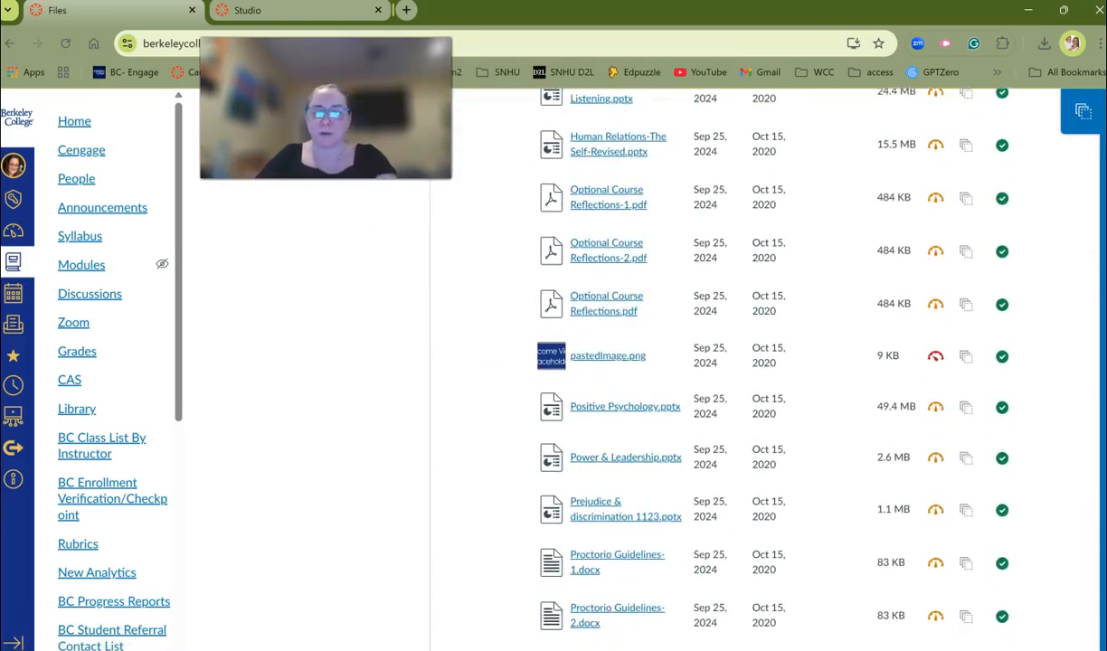
{"action": "scroll", "coordinate": [751, 380], "scroll_direction": "down", "scroll_amount": 3}
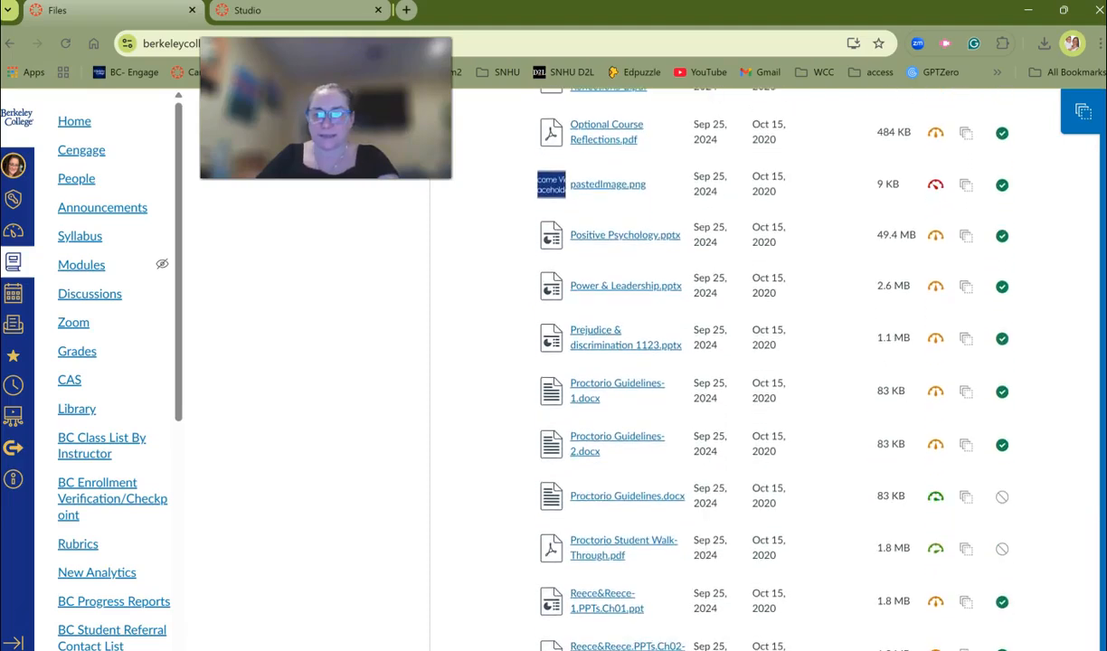
{"action": "scroll", "coordinate": [751, 362], "scroll_direction": "down", "scroll_amount": 3}
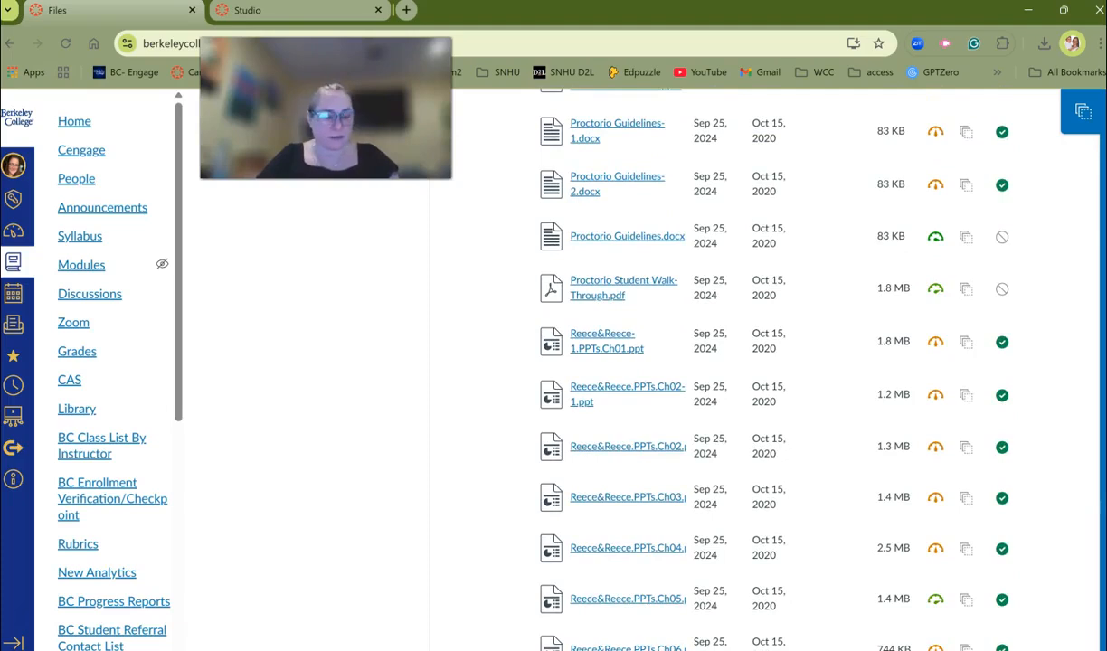
{"action": "left_click", "coordinate": [494, 128]}
{"action": "left_click", "coordinate": [494, 198], "text": "ctrl"}
{"action": "left_click", "coordinate": [476, 256], "text": "ctrl"}
{"action": "left_click", "coordinate": [474, 310], "text": "ctrl"}
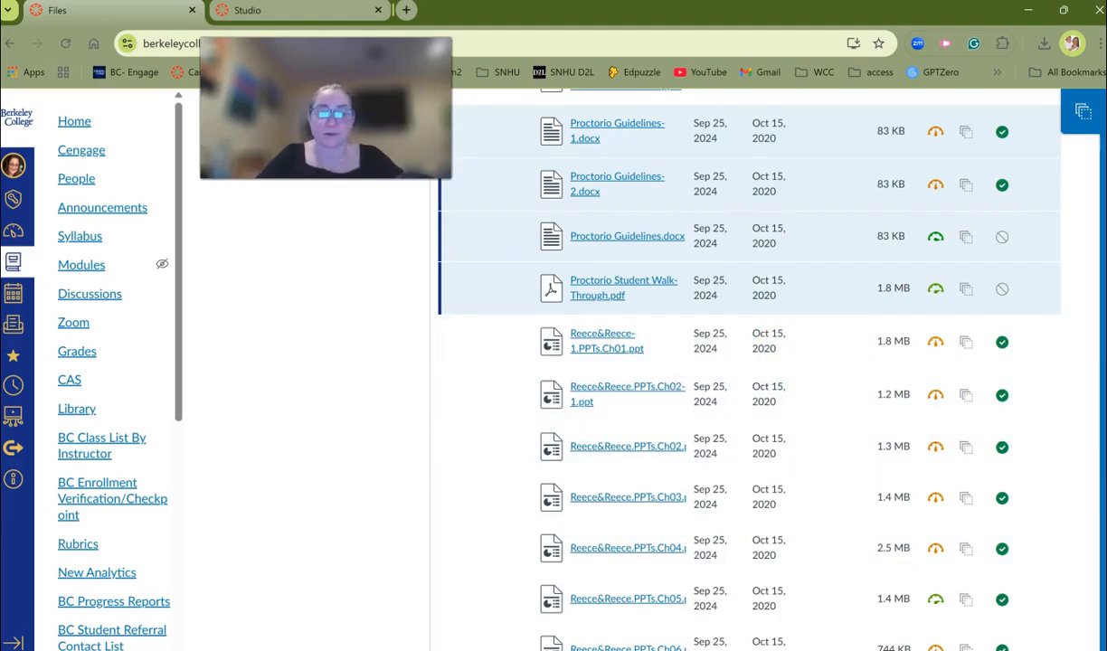
{"action": "scroll", "coordinate": [749, 362], "scroll_direction": "down", "scroll_amount": 3}
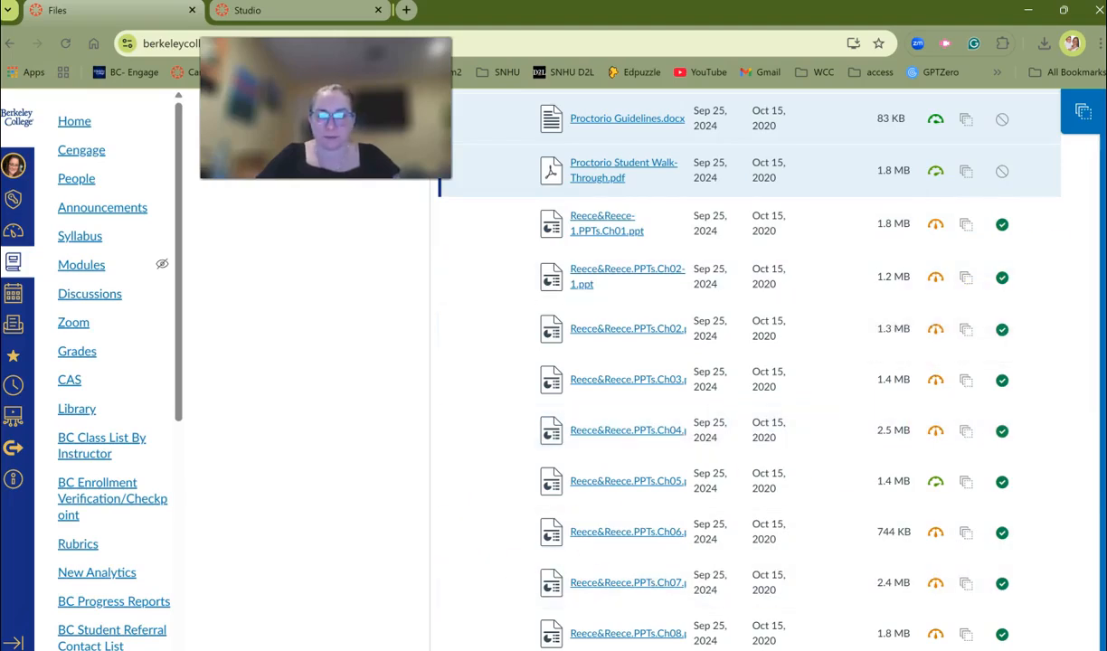
{"action": "scroll", "coordinate": [724, 362], "scroll_direction": "down", "scroll_amount": 4}
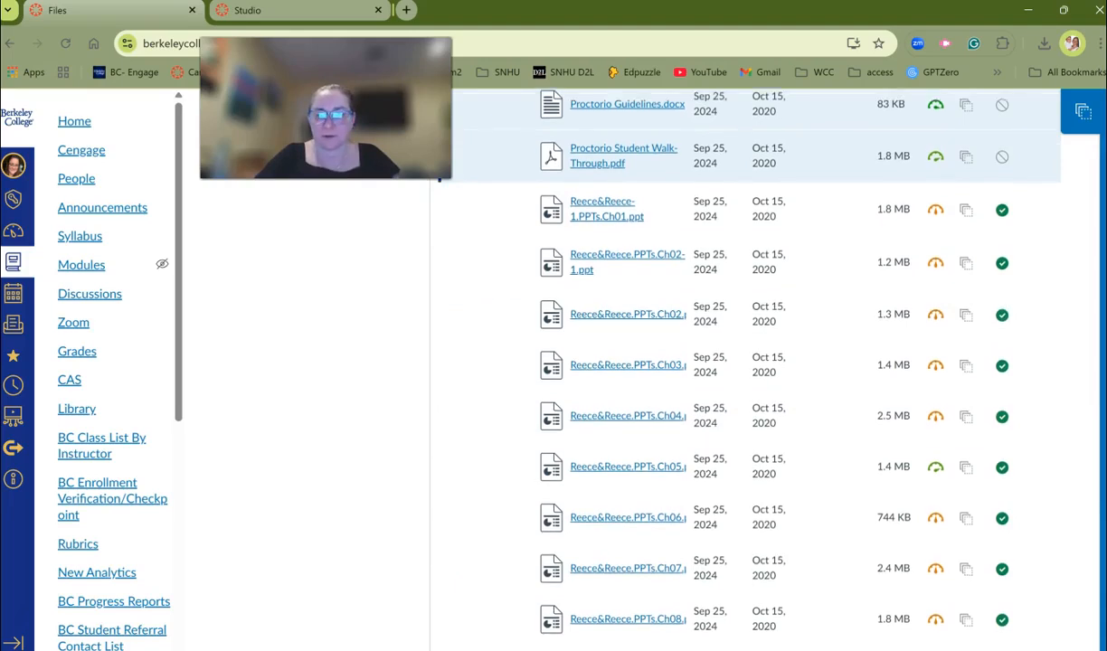
Add Sample transcript Nav Video.pdf and the SOC 2231 15W Week 1 and Week 2 announcement and introduction PDFs to the file selection
{"action": "scroll", "coordinate": [724, 361], "scroll_direction": "down", "scroll_amount": 6}
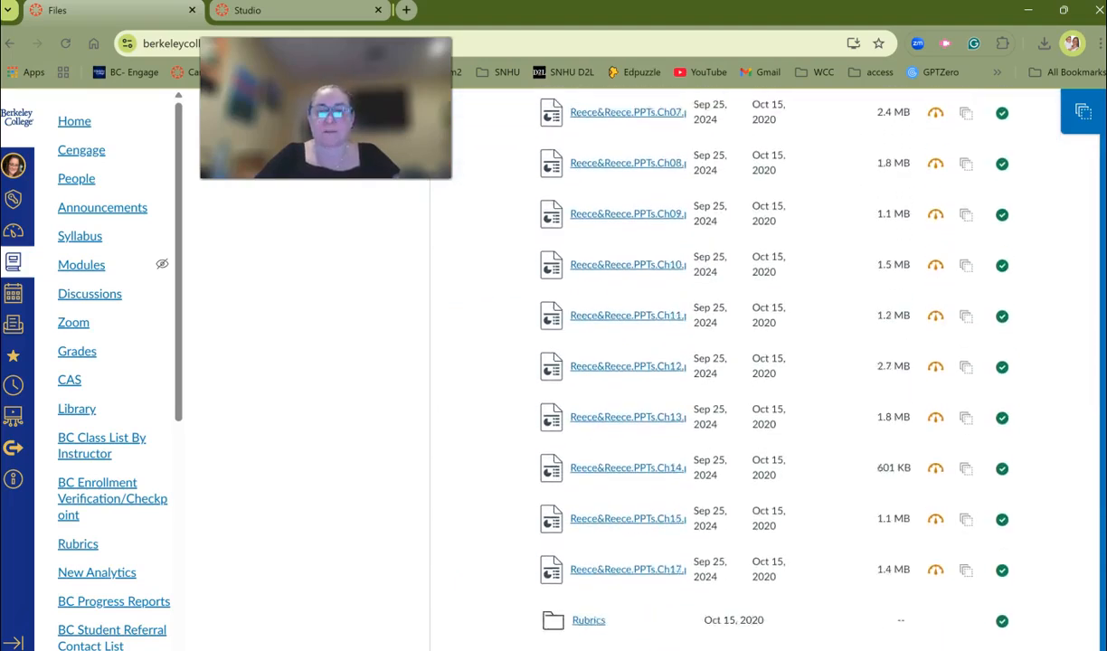
{"action": "scroll", "coordinate": [723, 361], "scroll_direction": "down", "scroll_amount": 3}
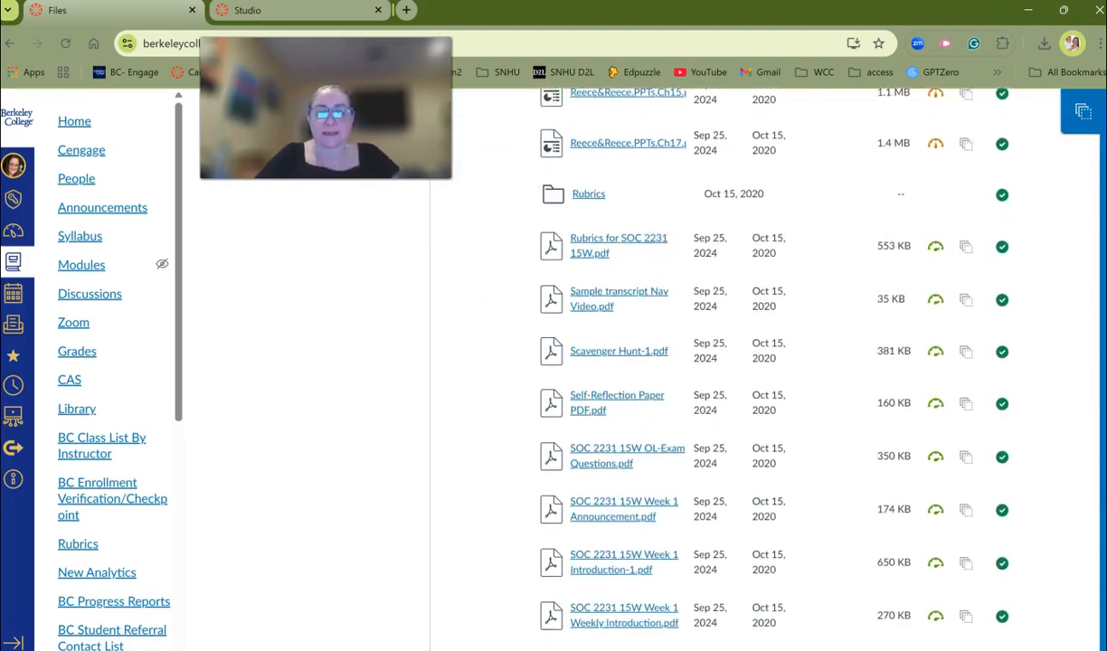
{"action": "scroll", "coordinate": [723, 361], "scroll_direction": "down", "scroll_amount": 1}
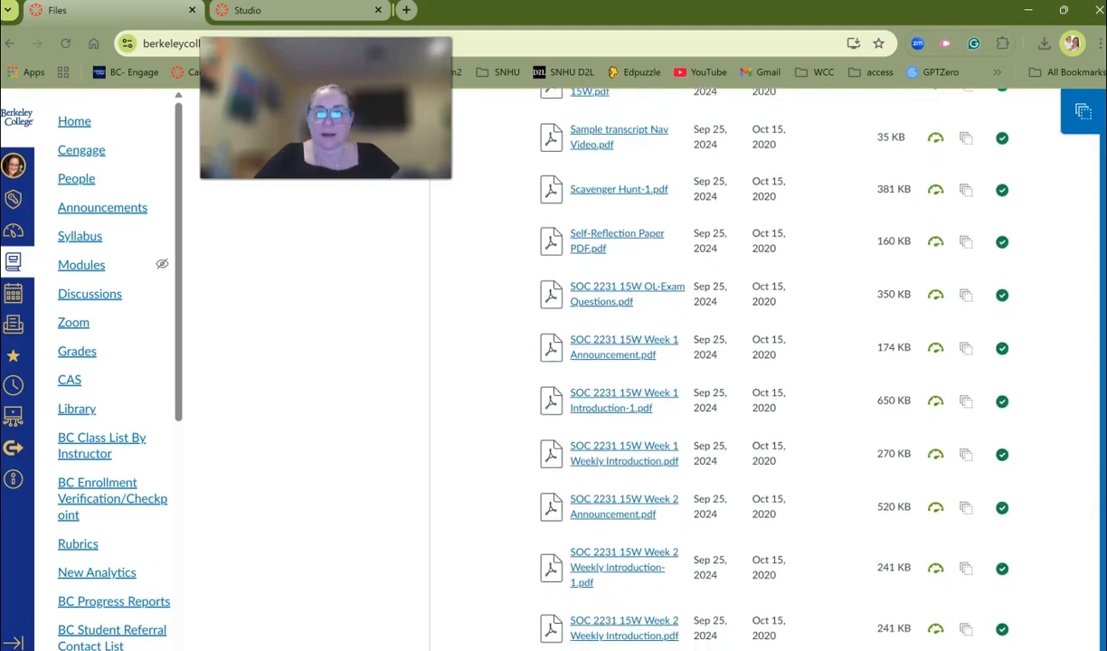
{"action": "left_click", "coordinate": [511, 153]}
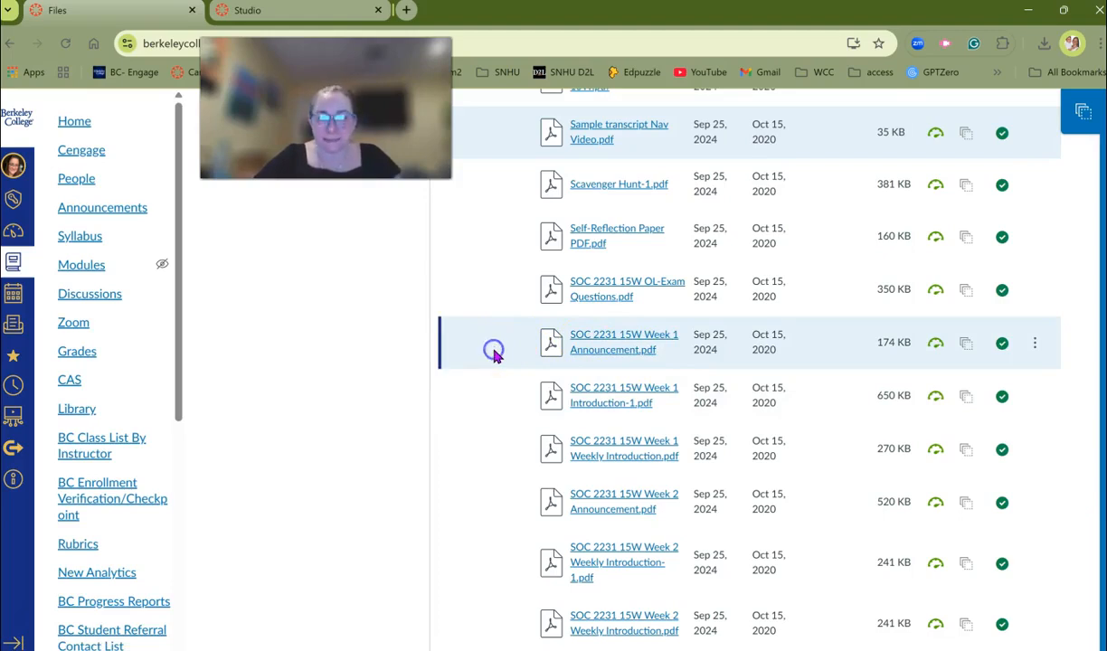
{"action": "left_click", "coordinate": [495, 445], "text": "ctrl"}
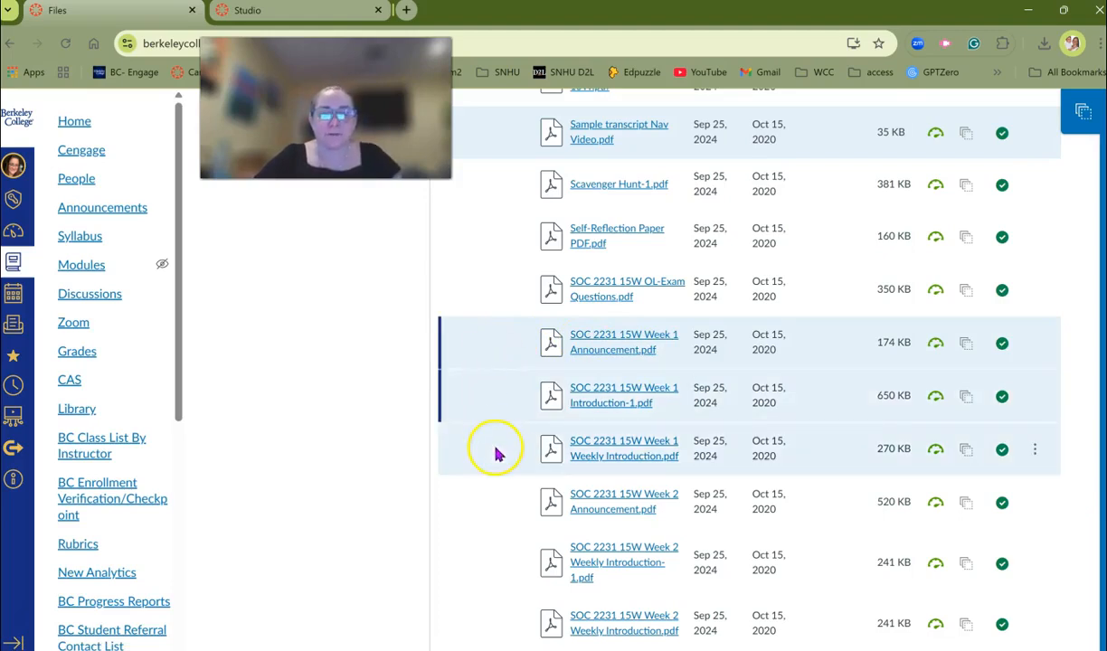
{"action": "left_click", "coordinate": [494, 500], "text": "ctrl"}
{"action": "left_click", "coordinate": [509, 559], "text": "ctrl"}
{"action": "left_click", "coordinate": [502, 613], "text": "ctrl"}
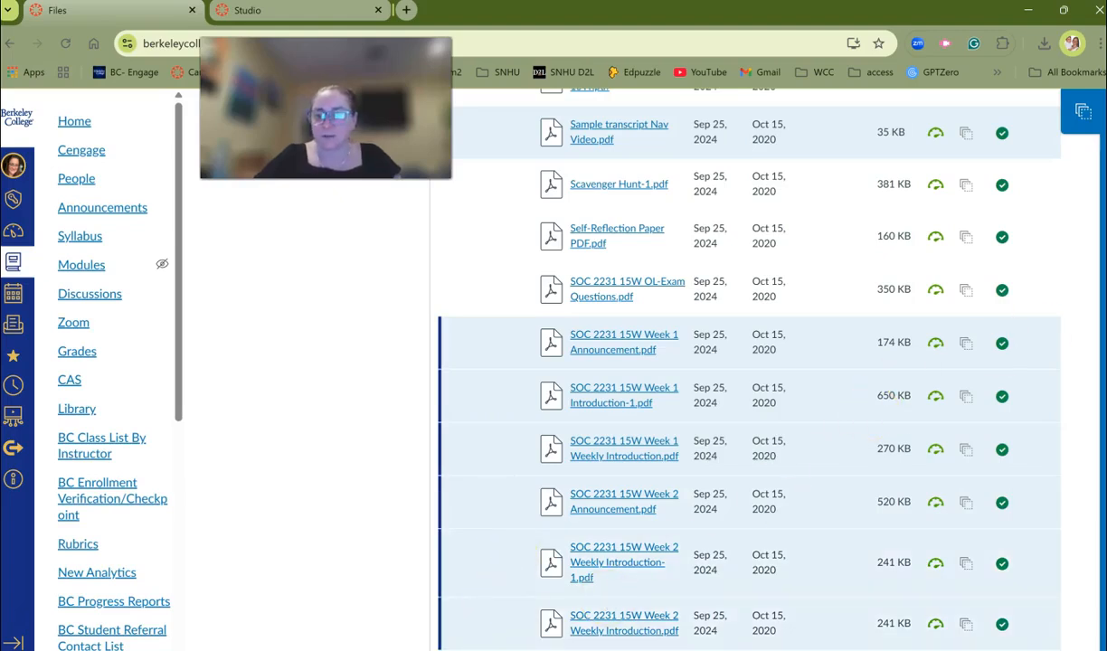
Add SOC 2231 15W Week 2 Weekly Introduction.pdf.docx, Week 3 Announcement-1.pdf and Week 3 Announcement.pdf to the selection
{"action": "scroll", "coordinate": [748, 362], "scroll_direction": "up", "scroll_amount": 3}
{"action": "scroll", "coordinate": [749, 362], "scroll_direction": "down", "scroll_amount": 3}
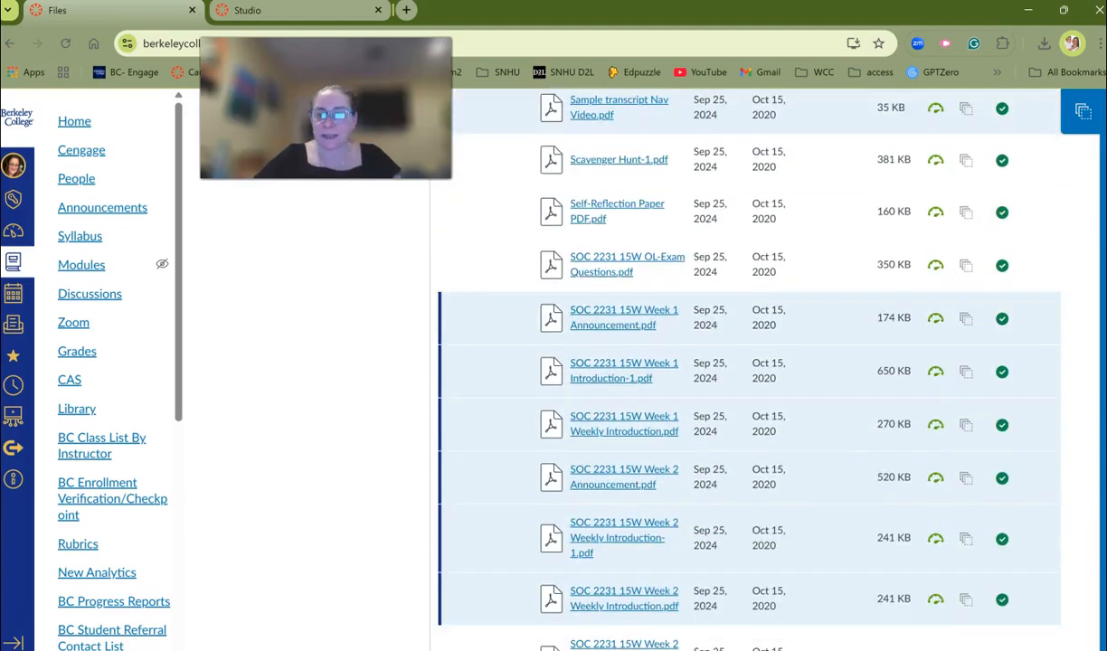
{"action": "scroll", "coordinate": [749, 362], "scroll_direction": "down", "scroll_amount": 2}
{"action": "scroll", "coordinate": [749, 362], "scroll_direction": "up", "scroll_amount": 3}
{"action": "scroll", "coordinate": [748, 362], "scroll_direction": "down", "scroll_amount": 3}
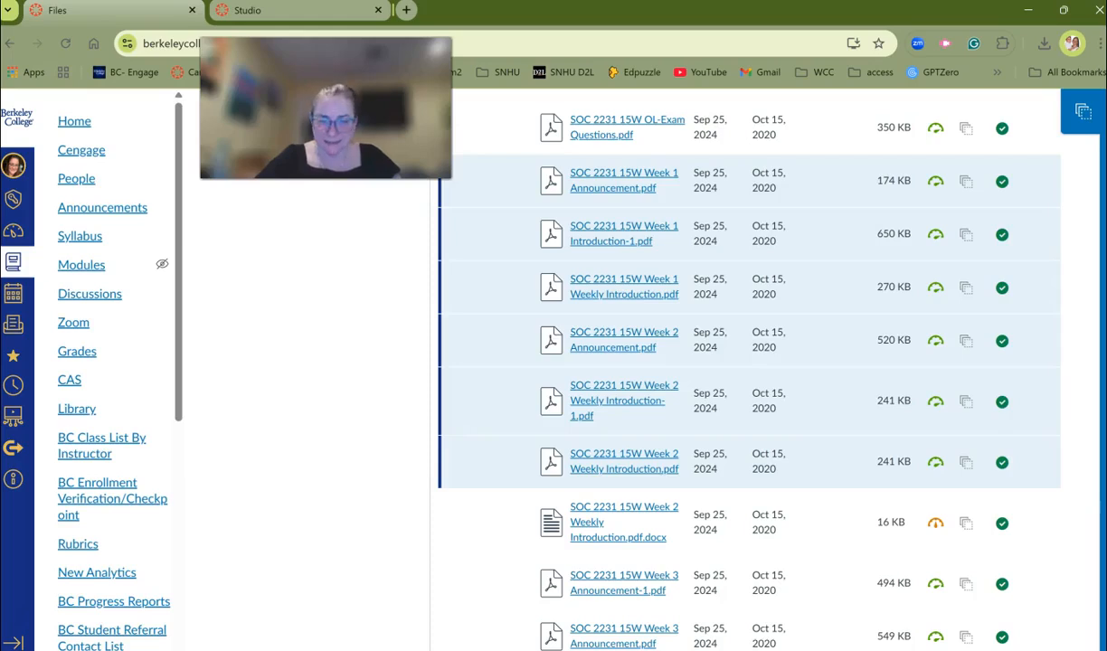
{"action": "left_click", "coordinate": [484, 533], "text": "shift"}
{"action": "left_click", "coordinate": [494, 593], "text": "shift"}
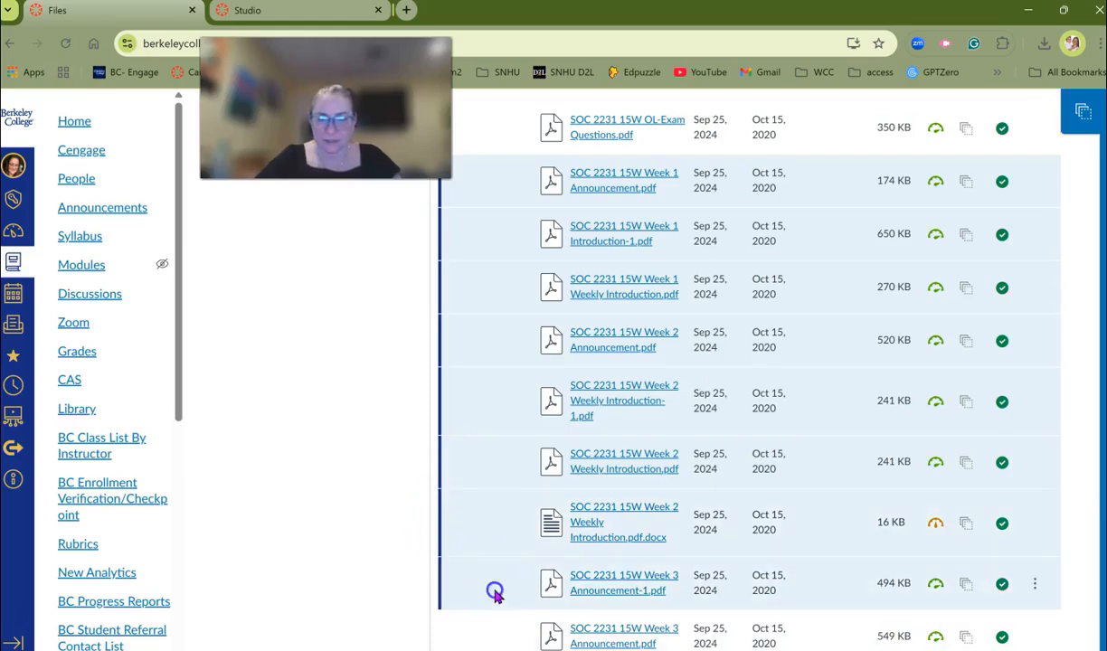
{"action": "left_click", "coordinate": [506, 635], "text": "shift"}
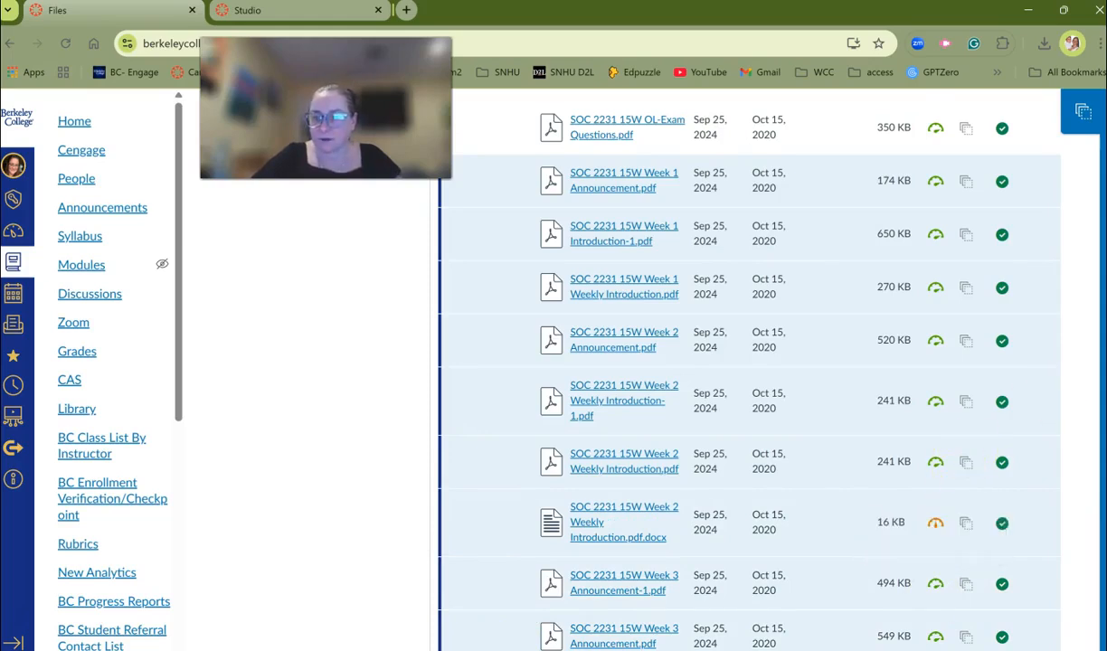
Add the files from SOC 2231 15W Week 3 Weekly Introduction.pdf through Week 6 Weekly Introduction.pdf to the selection
{"action": "scroll", "coordinate": [723, 362], "scroll_direction": "down", "scroll_amount": 5}
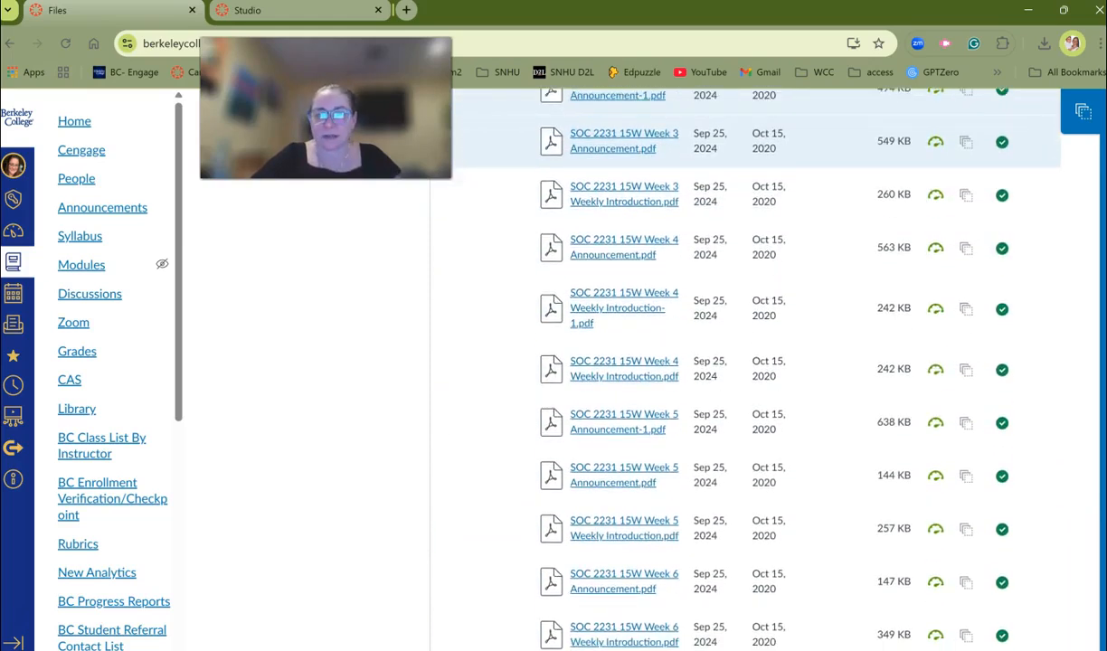
{"action": "left_click", "coordinate": [493, 249], "text": "shift"}
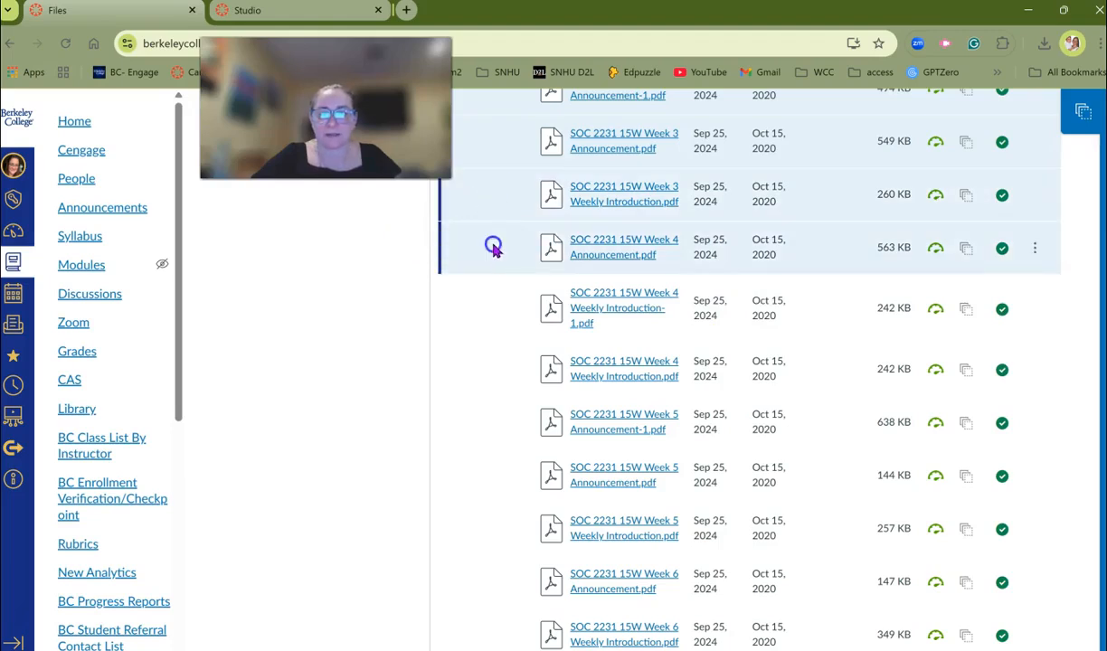
{"action": "left_click", "coordinate": [493, 299], "text": "shift"}
{"action": "left_click", "coordinate": [484, 372], "text": "shift"}
{"action": "left_click", "coordinate": [482, 439], "text": "shift"}
{"action": "left_click", "coordinate": [477, 492], "text": "shift"}
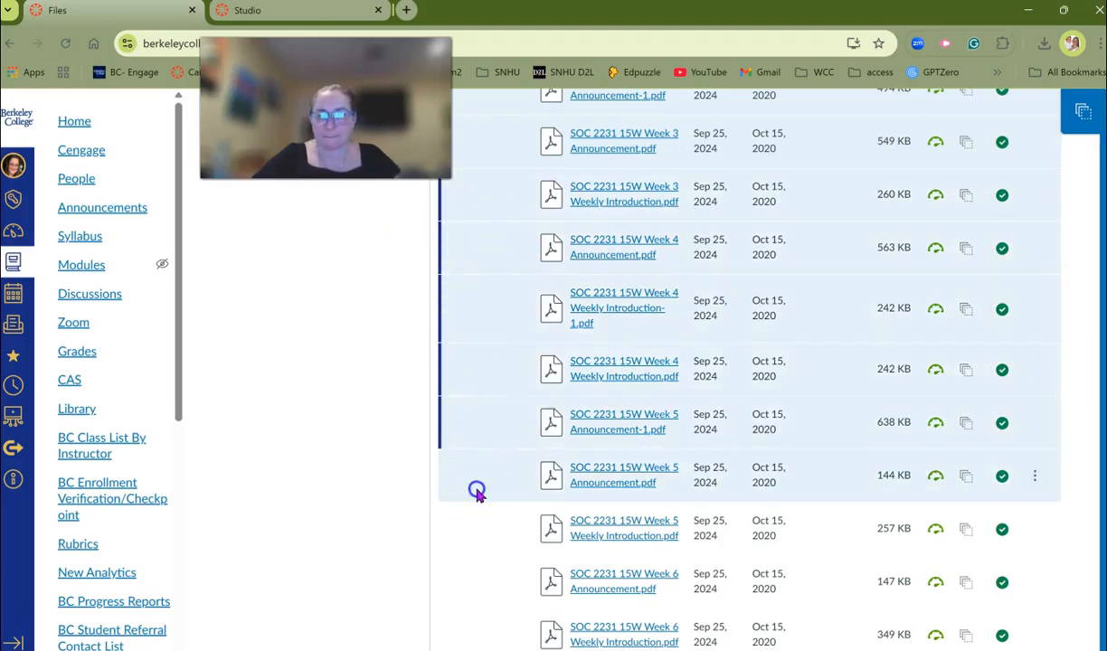
{"action": "left_click", "coordinate": [469, 548], "text": "shift"}
{"action": "left_click", "coordinate": [470, 585], "text": "shift"}
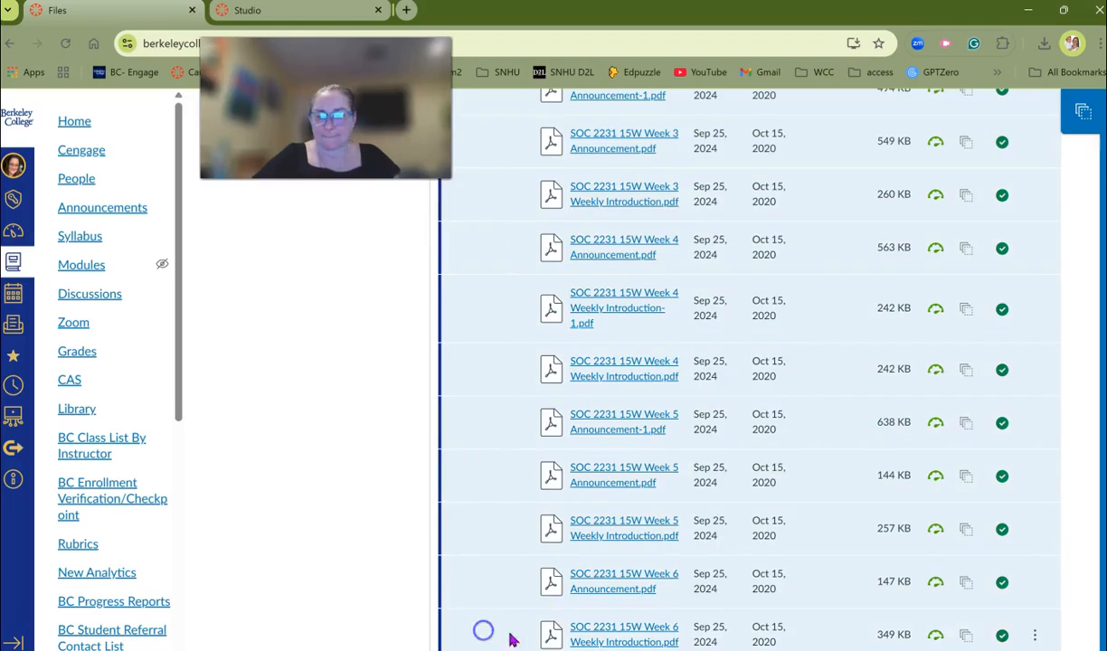
Add the SOC 2231 15W Week 7 and Week 8 announcement and weekly introduction PDFs to the selection
{"action": "scroll", "coordinate": [647, 297], "scroll_direction": "down", "scroll_amount": 5}
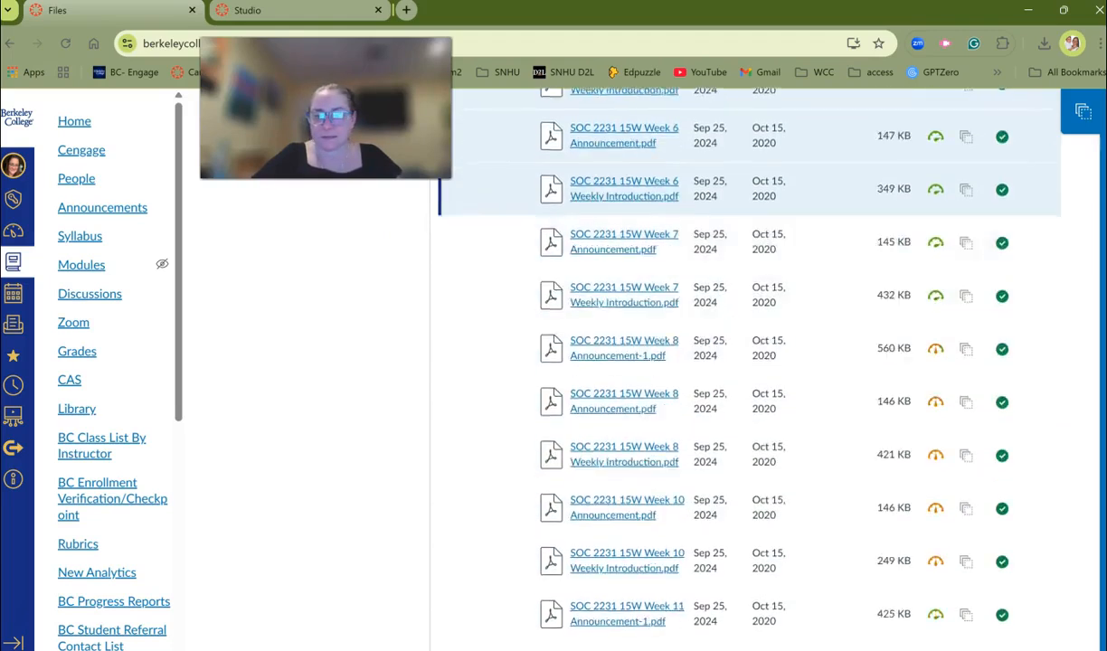
{"action": "left_click", "coordinate": [502, 214], "text": "shift"}
{"action": "left_click", "coordinate": [504, 259], "text": "shift"}
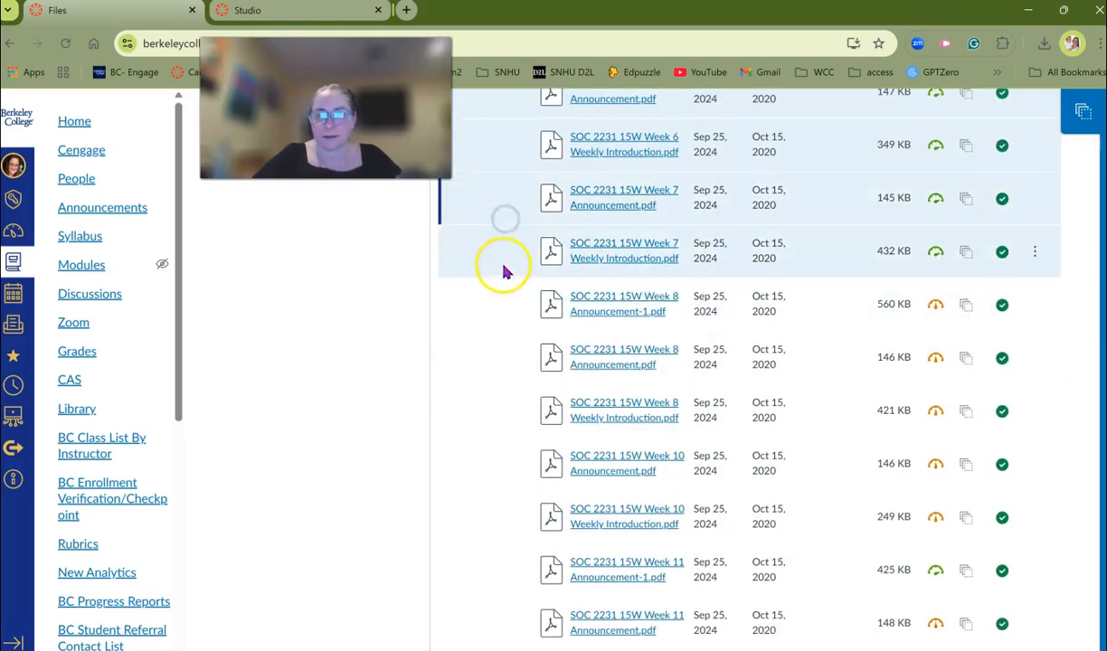
{"action": "left_click", "coordinate": [506, 303], "text": "shift"}
{"action": "left_click", "coordinate": [505, 357], "text": "shift"}
{"action": "left_click", "coordinate": [504, 411], "text": "shift"}
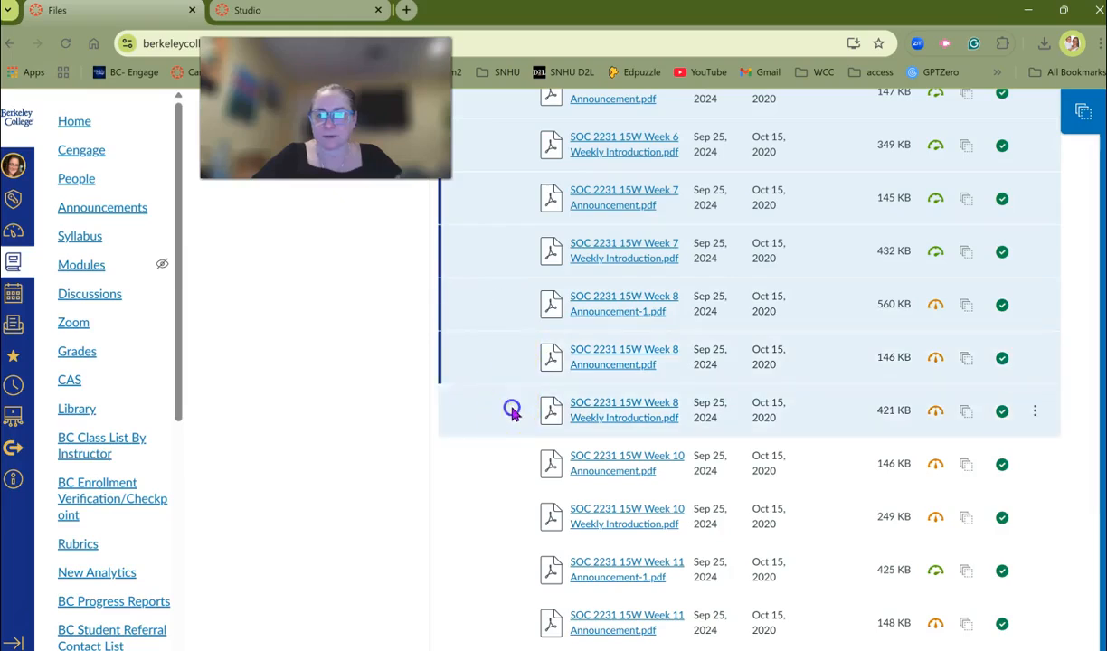
Add both SOC 2231 15W Week 10 PDFs, Week 11 Announcement-1.pdf and Week 11 Announcement.pdf to the selection
{"action": "left_click", "coordinate": [505, 464], "text": "shift"}
{"action": "left_click", "coordinate": [490, 526], "text": "shift"}
{"action": "left_click", "coordinate": [498, 582], "text": "shift"}
{"action": "left_click", "coordinate": [486, 626], "text": "shift"}
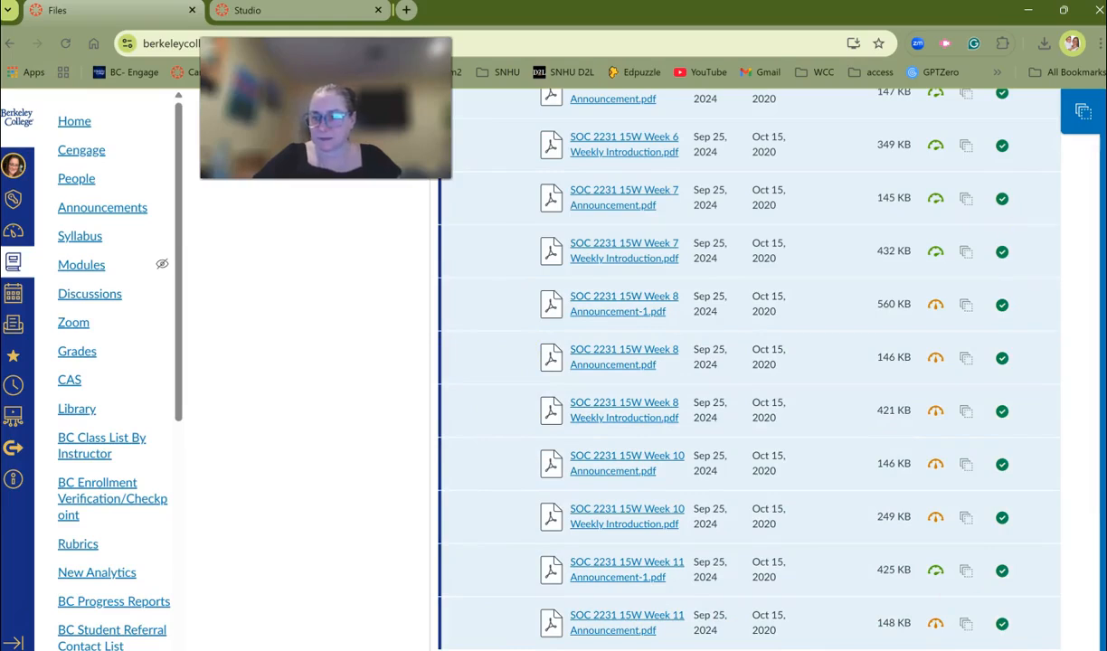
Delete the selected Proctorio, sample transcript and Week 1 to Week 11 files and confirm the deletion
{"action": "scroll", "coordinate": [749, 369], "scroll_direction": "down", "scroll_amount": 5}
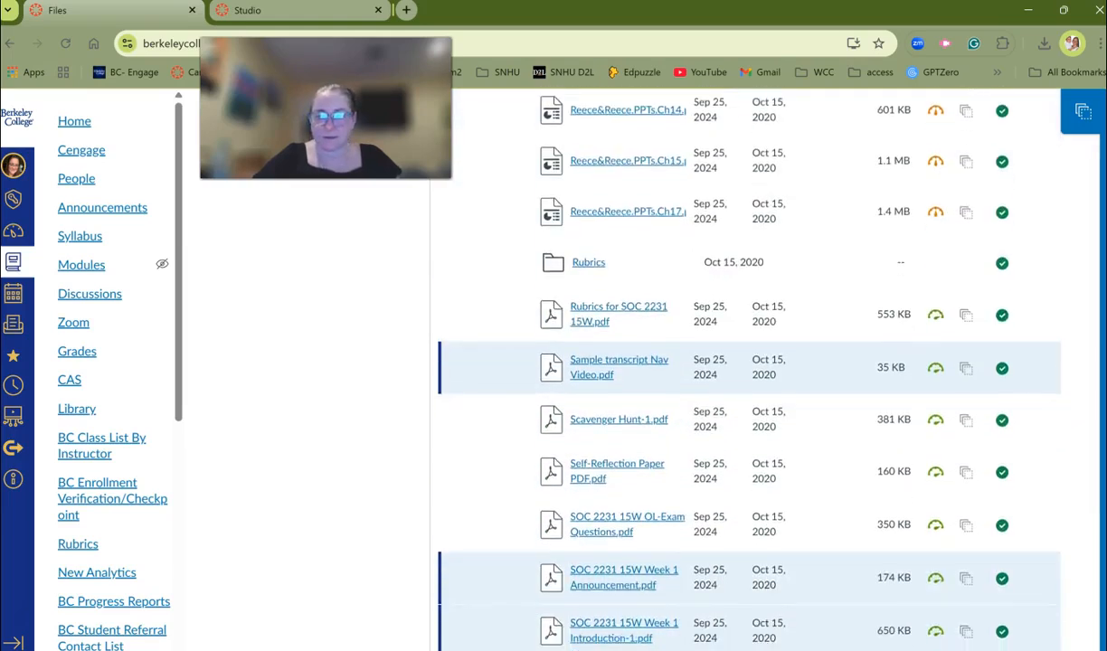
{"action": "scroll", "coordinate": [749, 369], "scroll_direction": "up", "scroll_amount": 8}
{"action": "scroll", "coordinate": [750, 380], "scroll_direction": "up", "scroll_amount": 5}
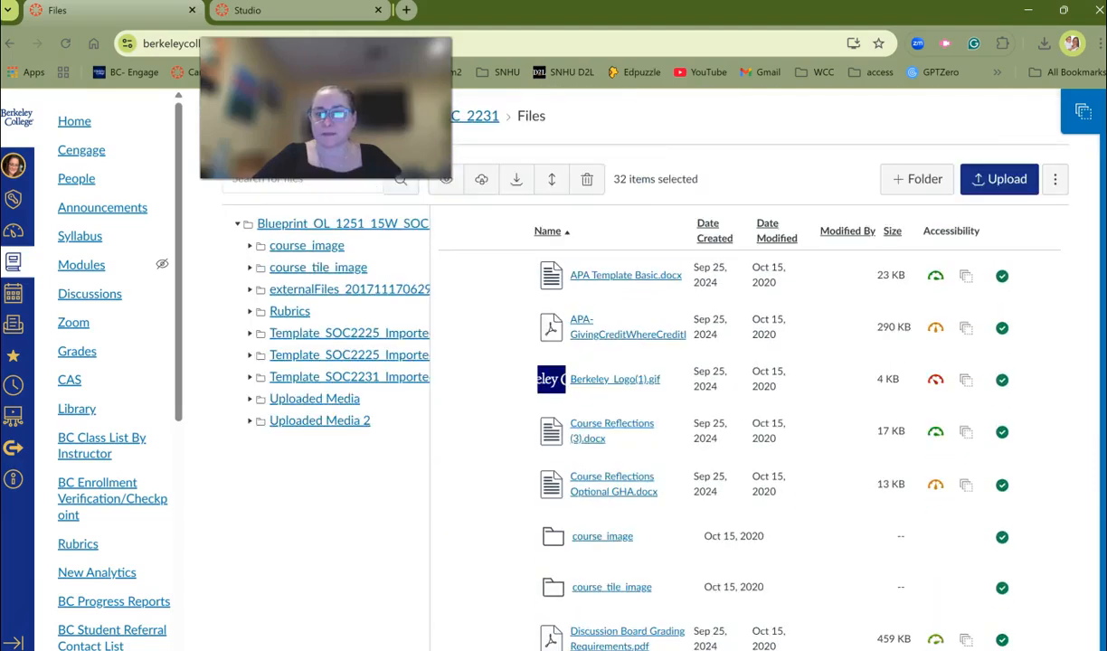
{"action": "left_click", "coordinate": [594, 181]}
{"action": "left_click", "coordinate": [626, 141]}
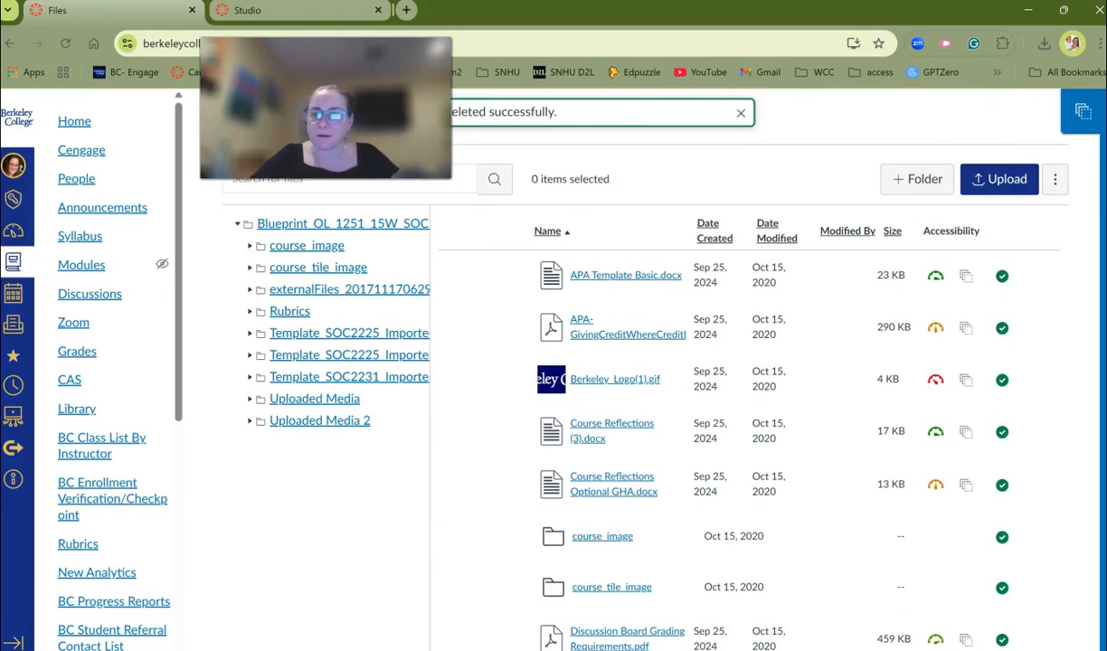
Select the files from SOC 2231 15W Week 11 Weekly Introduction.pdf through Week 14 Weekly Introduction.pdf
{"action": "scroll", "coordinate": [751, 380], "scroll_direction": "down", "scroll_amount": 20}
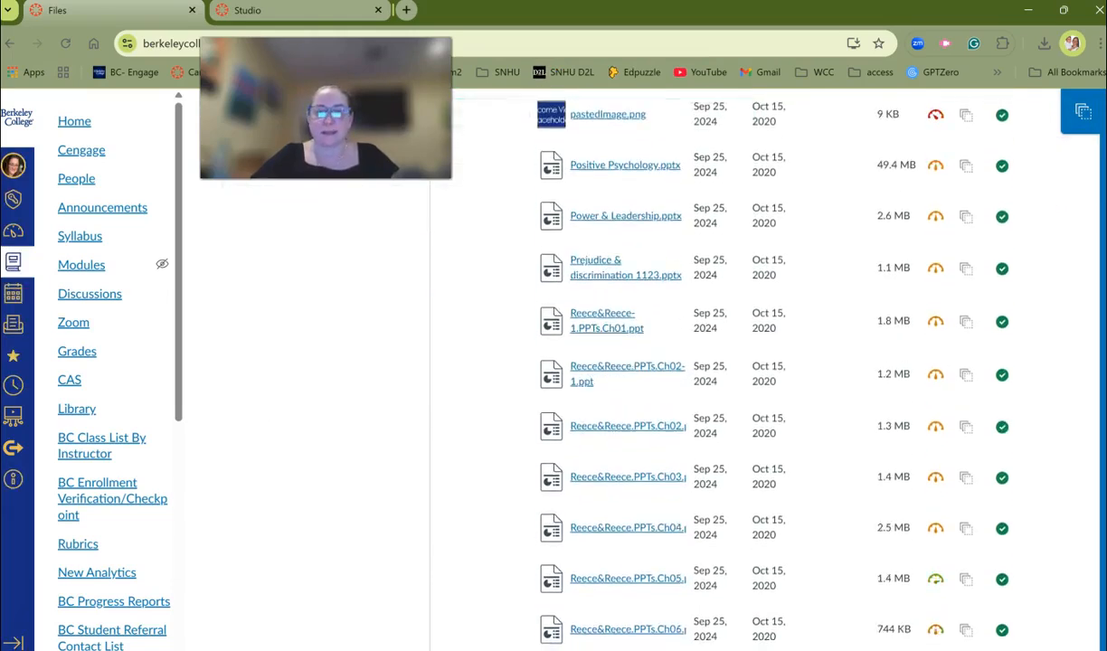
{"action": "scroll", "coordinate": [751, 380], "scroll_direction": "down", "scroll_amount": 6}
{"action": "scroll", "coordinate": [750, 380], "scroll_direction": "up", "scroll_amount": 2}
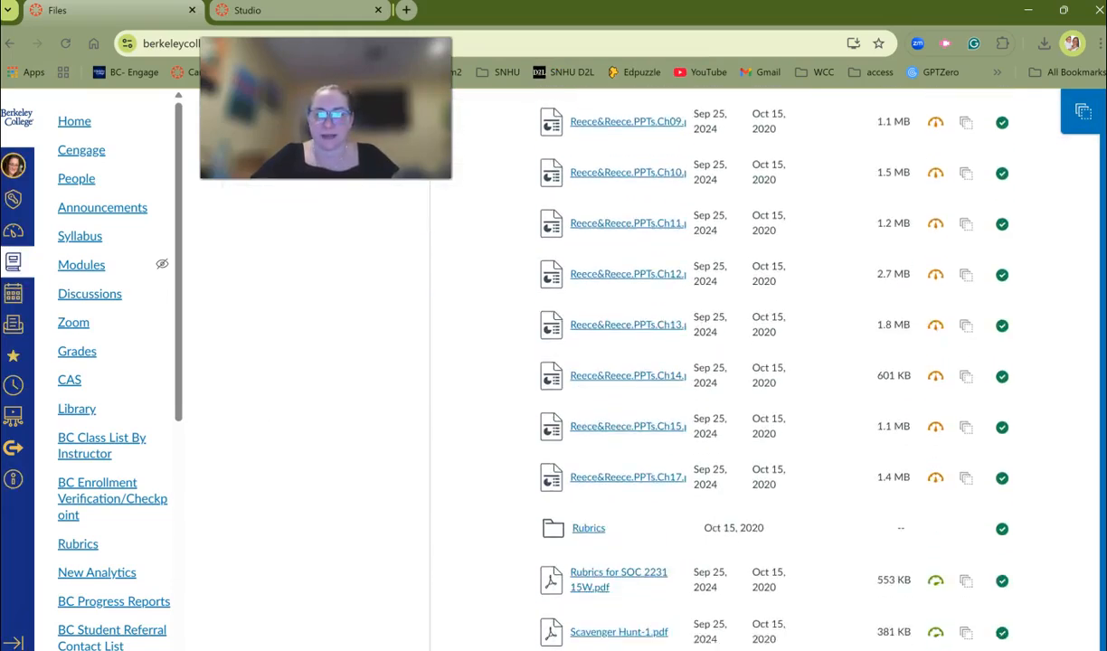
{"action": "scroll", "coordinate": [750, 362], "scroll_direction": "down", "scroll_amount": 5}
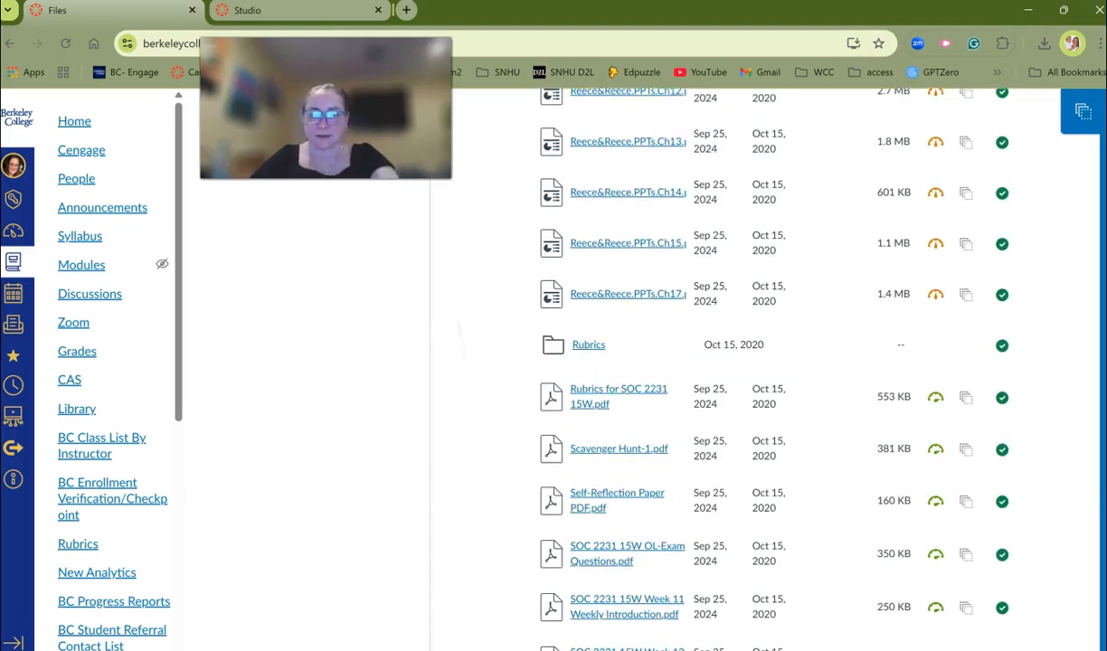
{"action": "scroll", "coordinate": [750, 362], "scroll_direction": "down", "scroll_amount": 2}
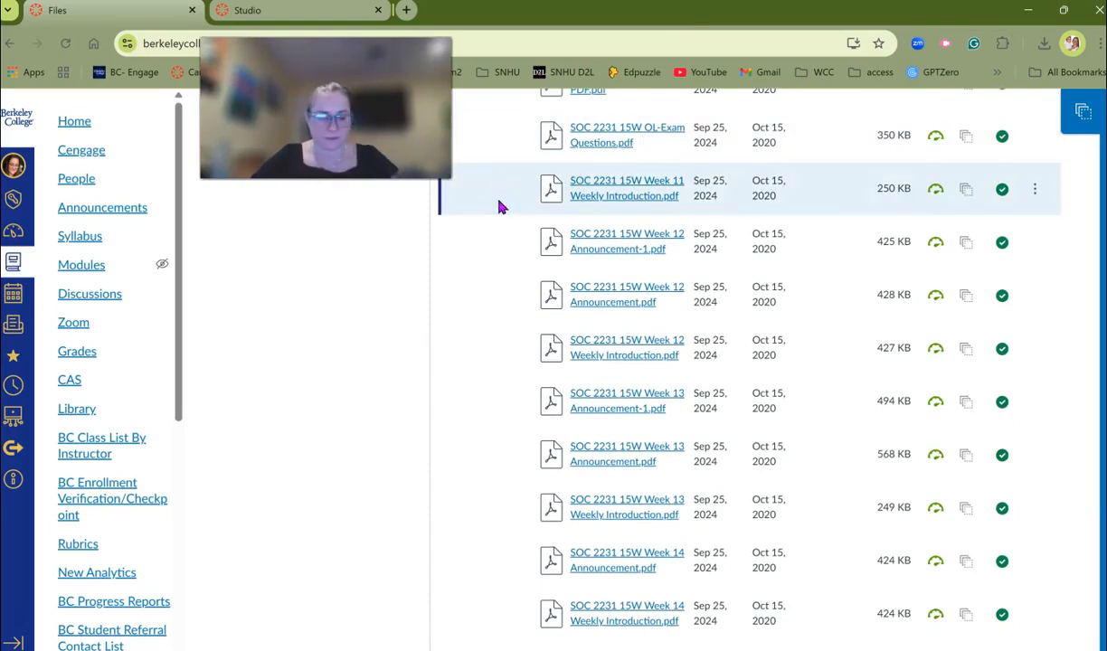
{"action": "left_click", "coordinate": [469, 609], "text": "shift"}
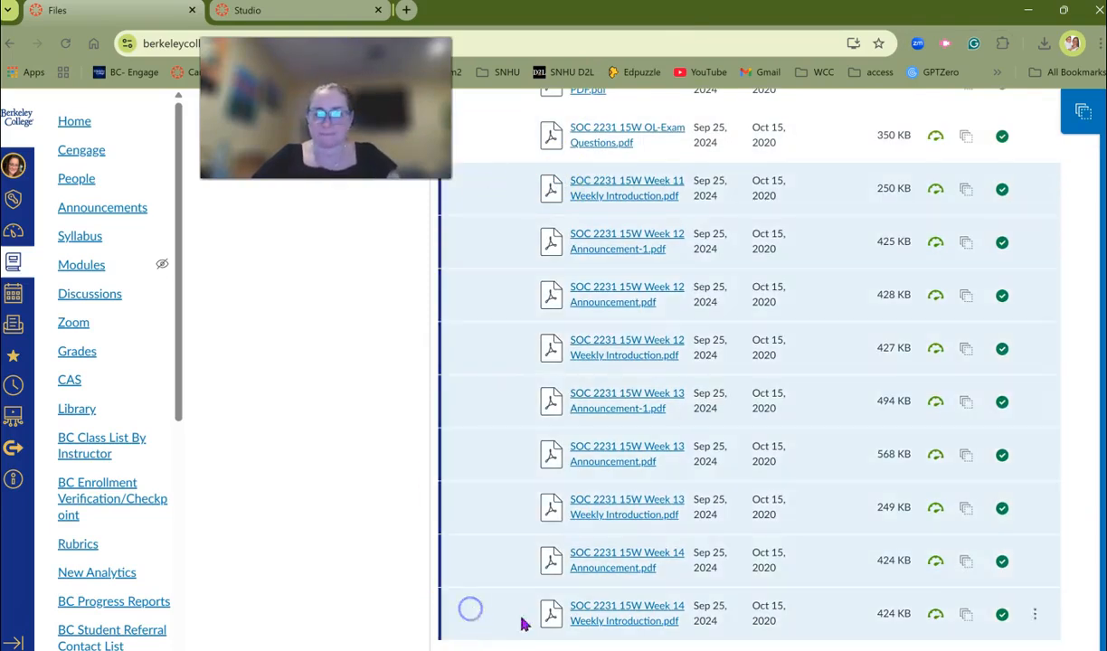
Delete the selected Week 11 to Week 14 announcement and introduction files and confirm the deletion
{"action": "scroll", "coordinate": [751, 362], "scroll_direction": "up", "scroll_amount": 10}
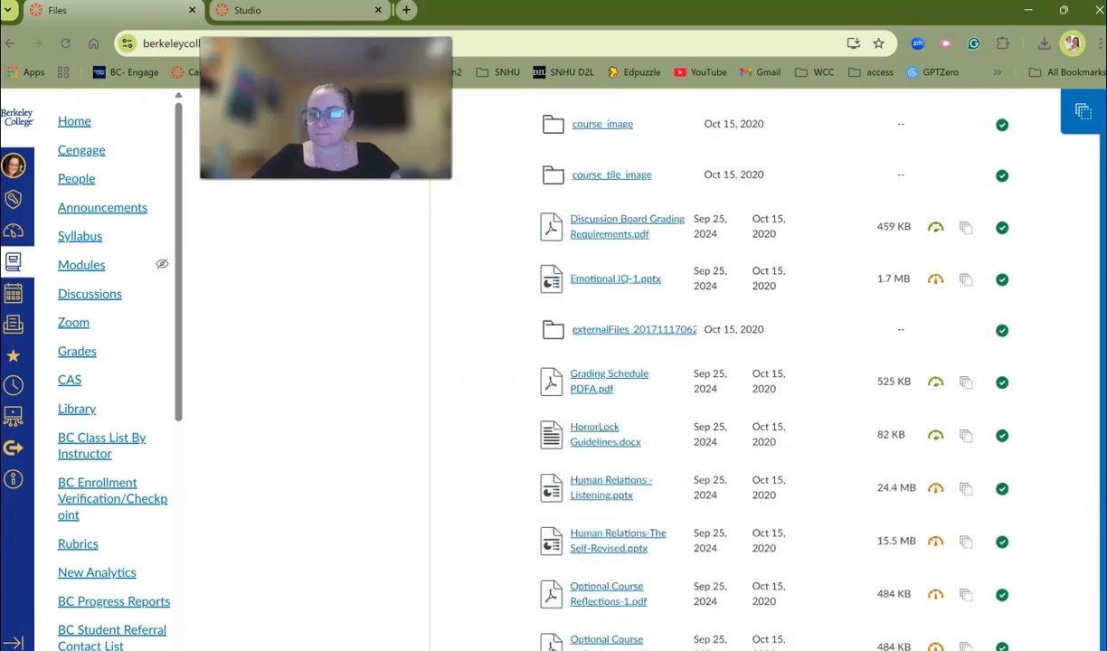
{"action": "left_click", "coordinate": [575, 184]}
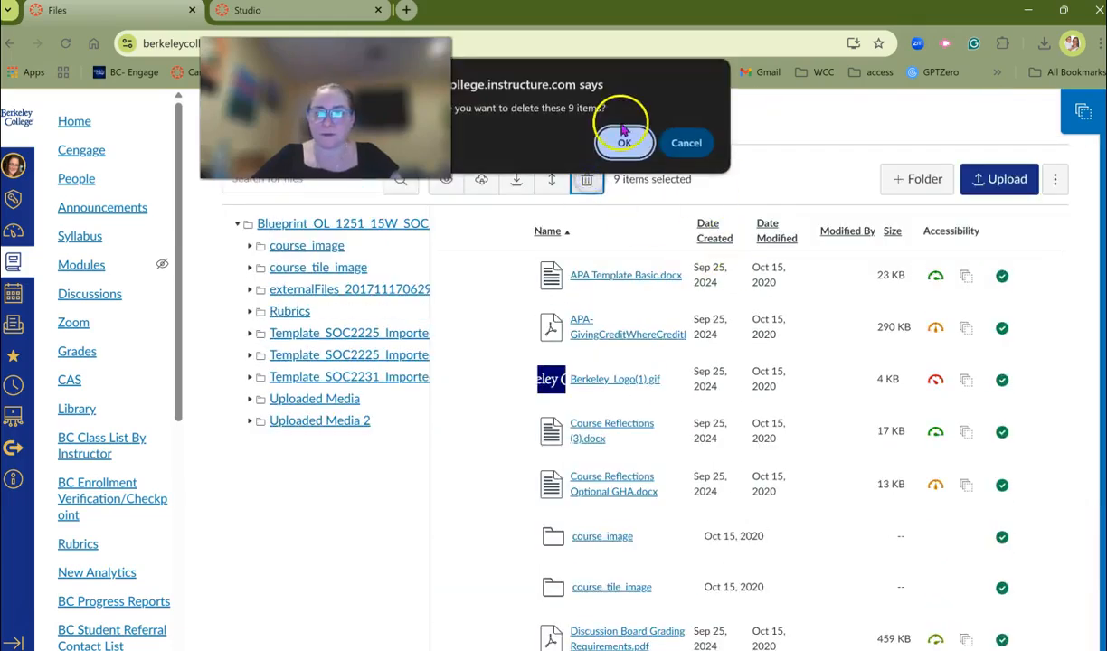
{"action": "left_click", "coordinate": [624, 138]}
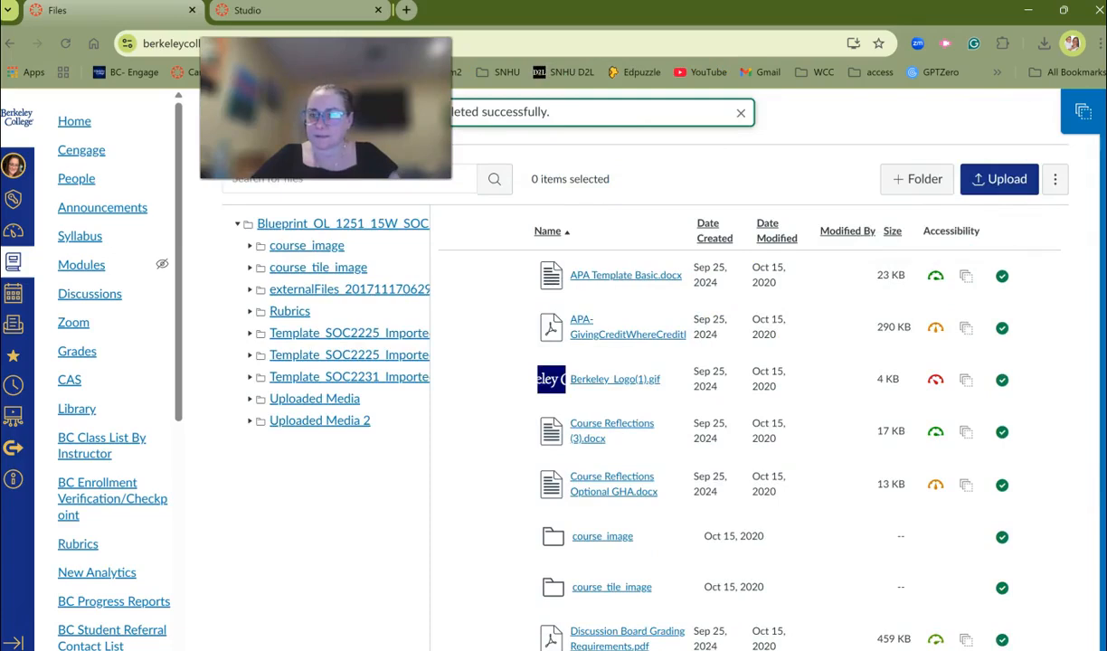
Select the five SOC2231 OL Fall 2020 Syllabus files, from 15 Week-1 through 15 Week, in the file list
{"action": "scroll", "coordinate": [936, 271], "scroll_direction": "down", "scroll_amount": 10}
{"action": "scroll", "coordinate": [751, 362], "scroll_direction": "down", "scroll_amount": 10}
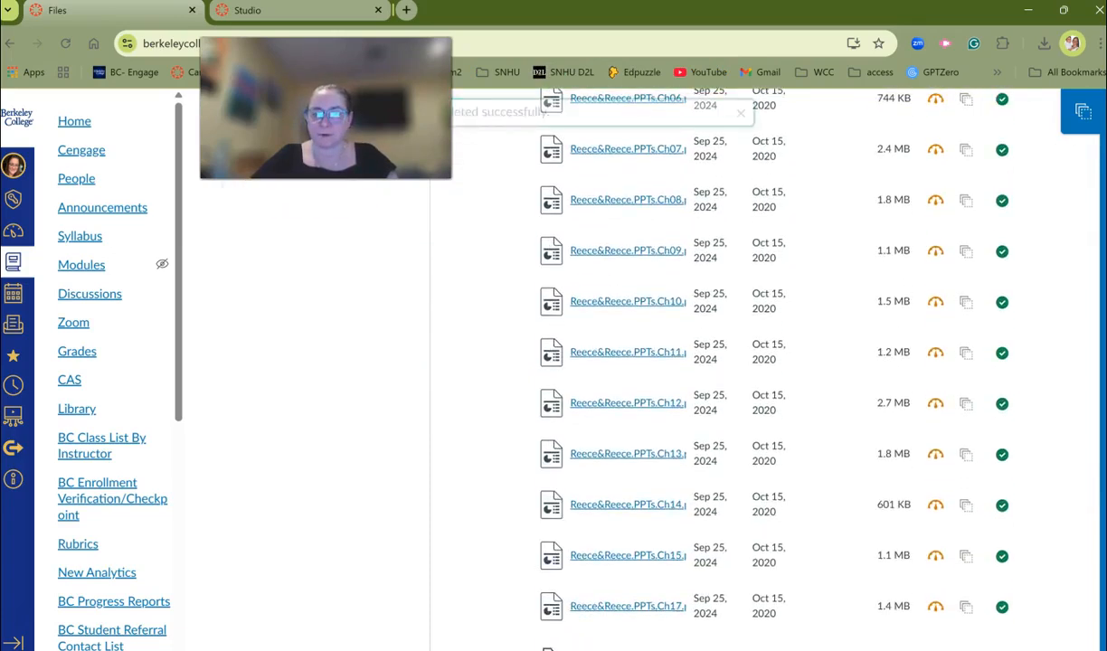
{"action": "scroll", "coordinate": [751, 362], "scroll_direction": "down", "scroll_amount": 12}
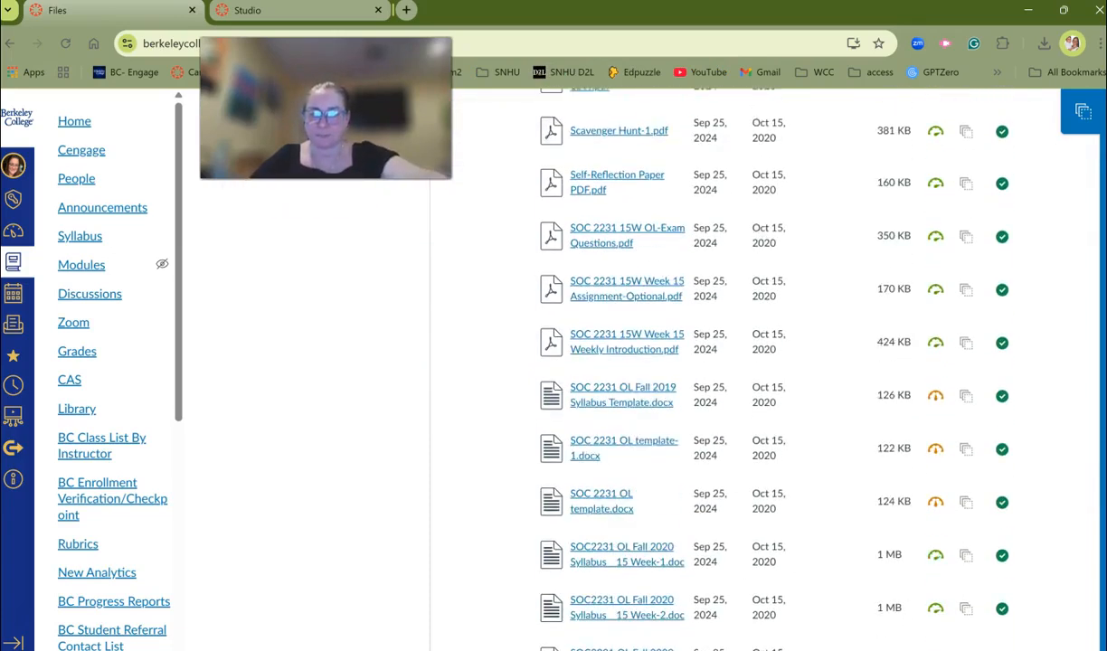
{"action": "scroll", "coordinate": [479, 470], "scroll_direction": "down", "scroll_amount": 1}
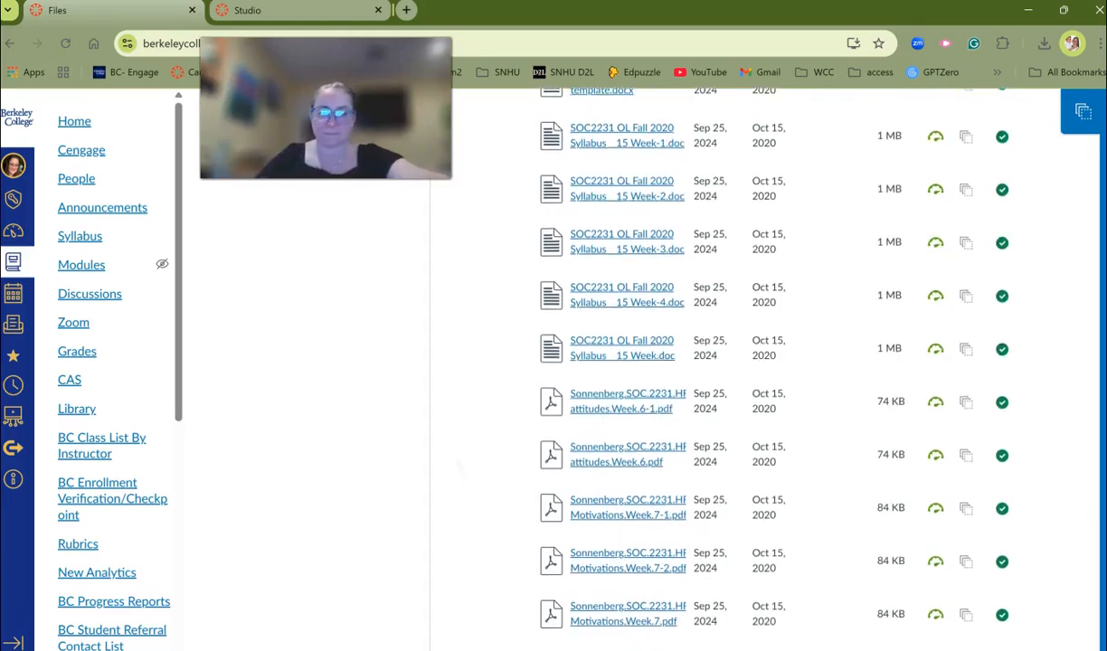
{"action": "scroll", "coordinate": [479, 470], "scroll_direction": "up", "scroll_amount": 1}
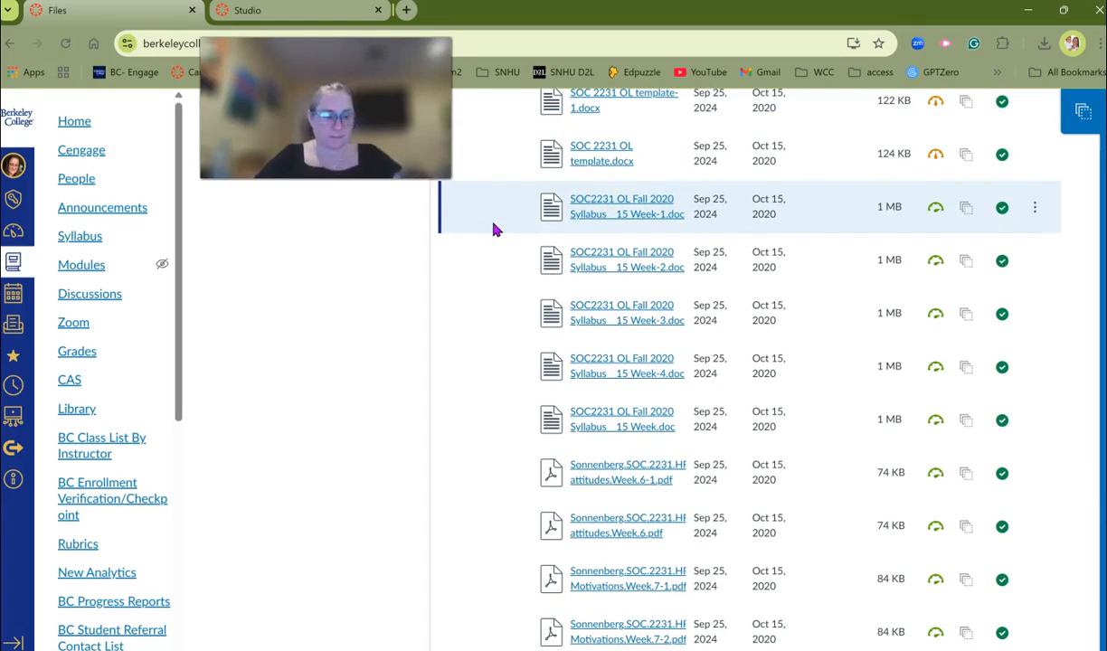
{"action": "left_click", "coordinate": [494, 261], "text": "ctrl"}
{"action": "left_click", "coordinate": [489, 316], "text": "ctrl"}
{"action": "left_click", "coordinate": [494, 371], "text": "ctrl"}
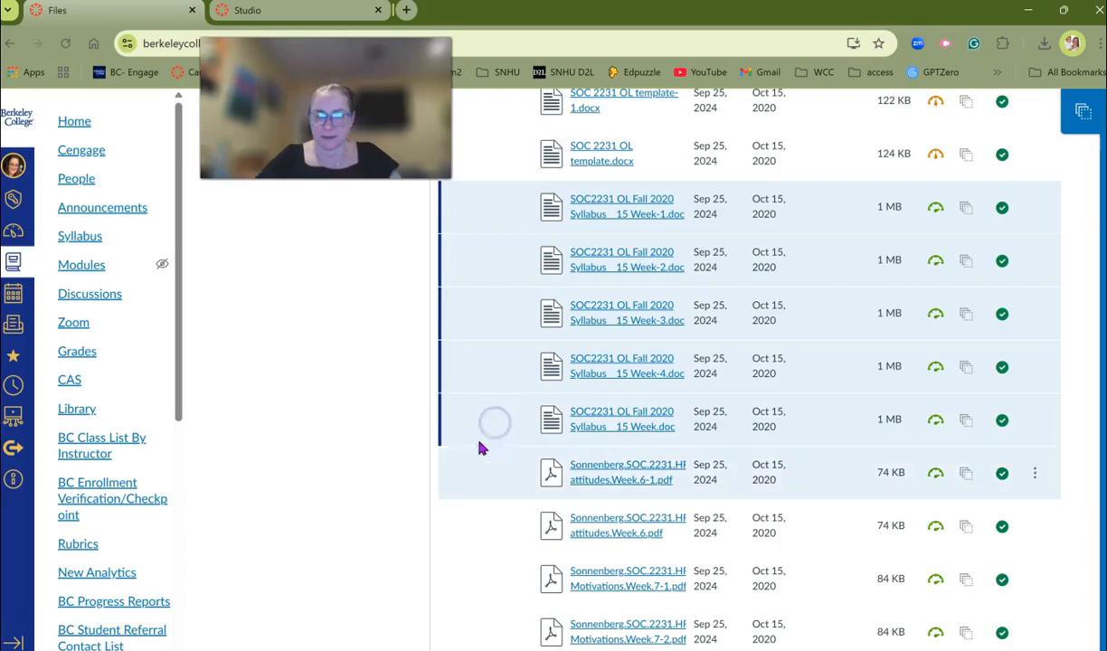
{"action": "right_click", "coordinate": [496, 337]}
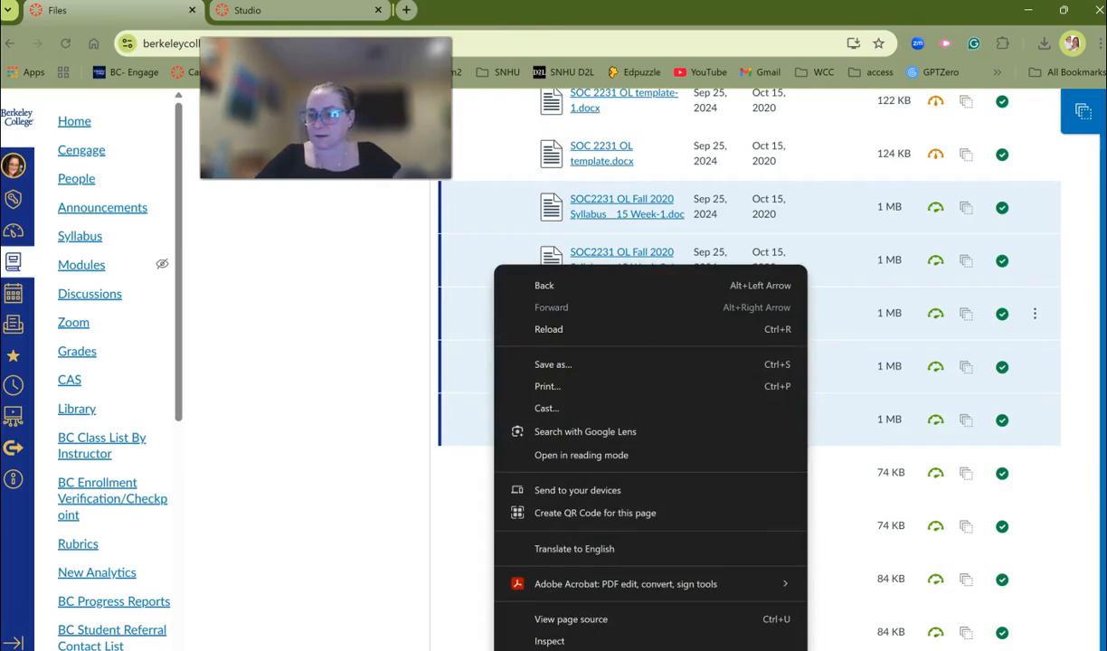
Delete the five selected SOC2231 OL Fall 2020 Syllabus files and confirm the deletion
{"action": "scroll", "coordinate": [751, 407], "scroll_direction": "up", "scroll_amount": 15}
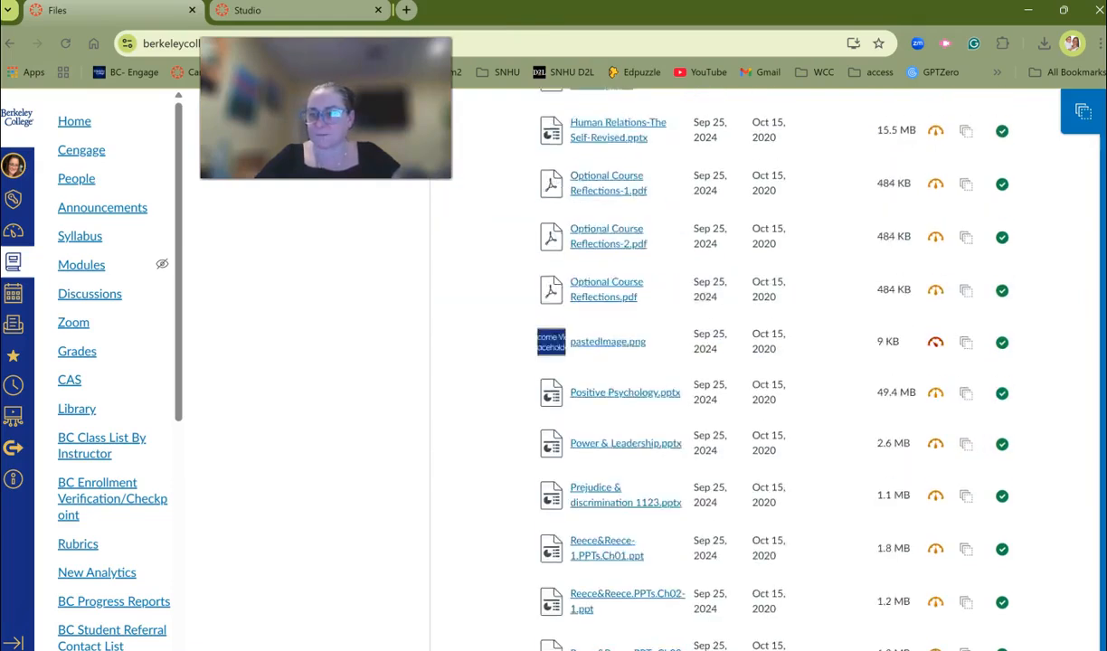
{"action": "left_click", "coordinate": [586, 179]}
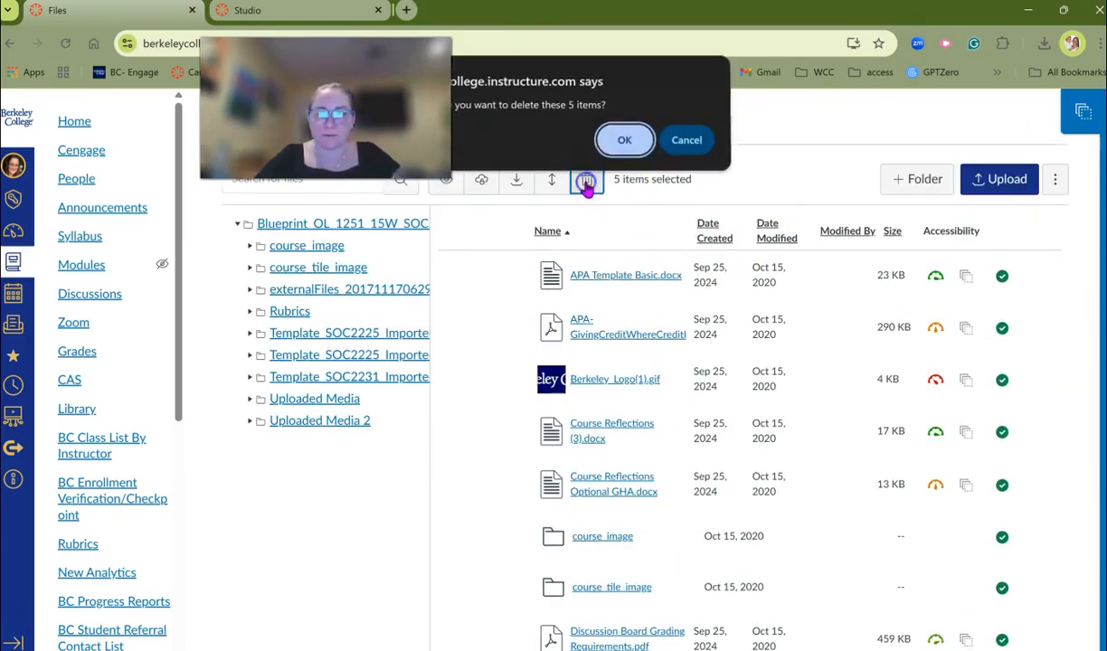
{"action": "left_click", "coordinate": [622, 140]}
Select the two Template_SOC2225 import folders and the Template_SOC2231 import folder, delete them with their contents and confirm
{"action": "scroll", "coordinate": [1038, 150], "scroll_direction": "down", "scroll_amount": 15}
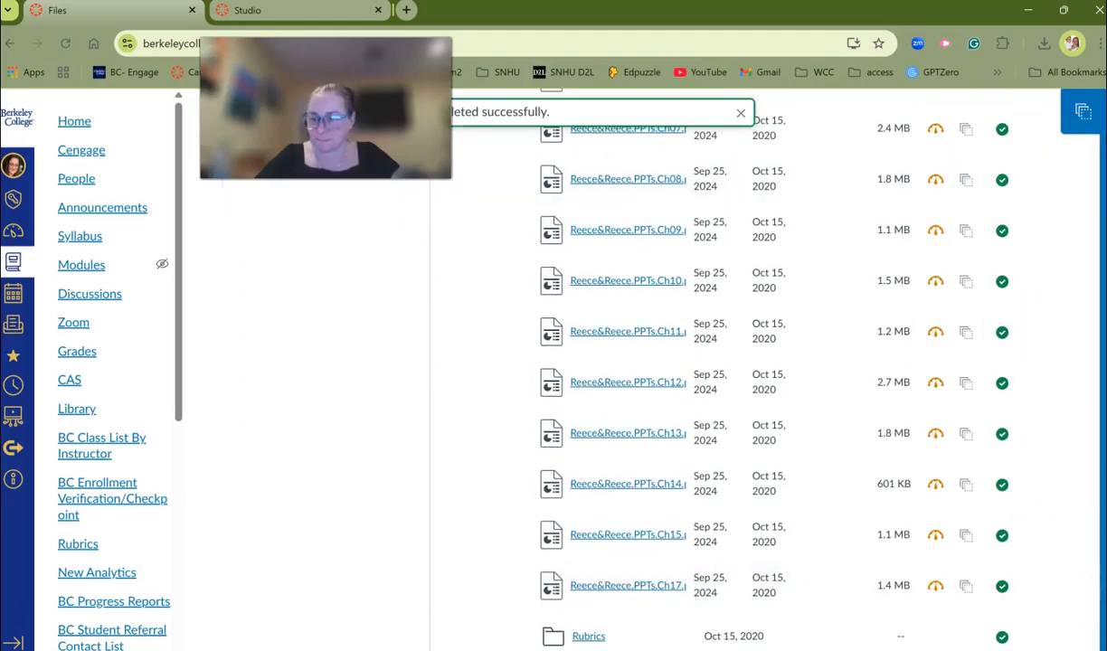
{"action": "scroll", "coordinate": [1030, 455], "scroll_direction": "down", "scroll_amount": 10}
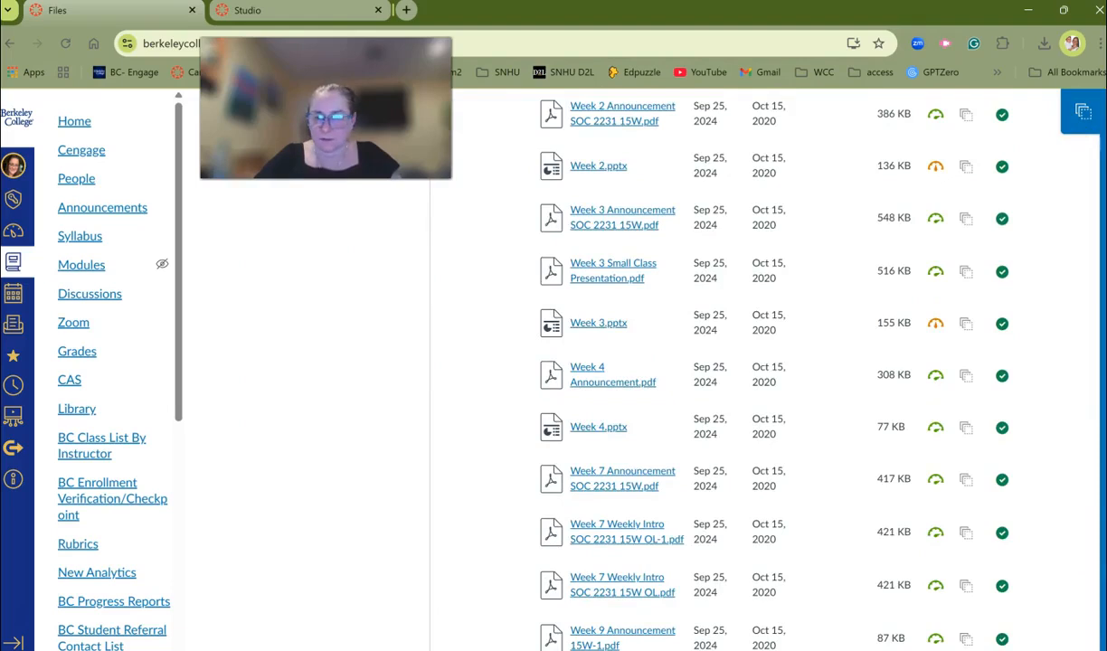
{"action": "scroll", "coordinate": [673, 361], "scroll_direction": "down", "scroll_amount": 3}
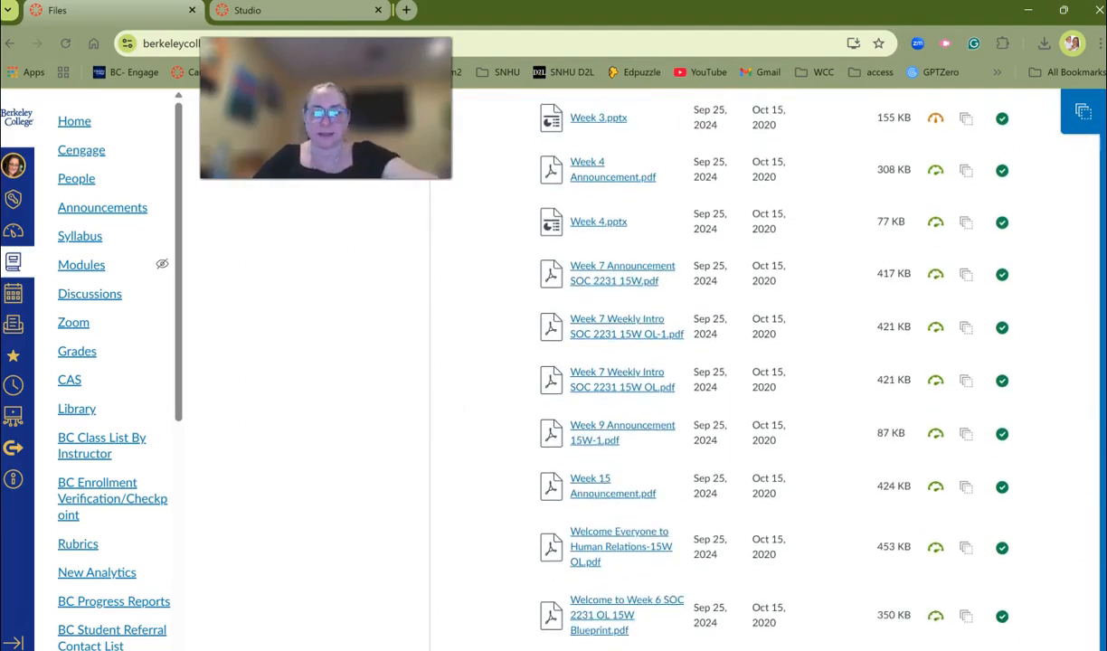
{"action": "scroll", "coordinate": [516, 398], "scroll_direction": "down", "scroll_amount": 2}
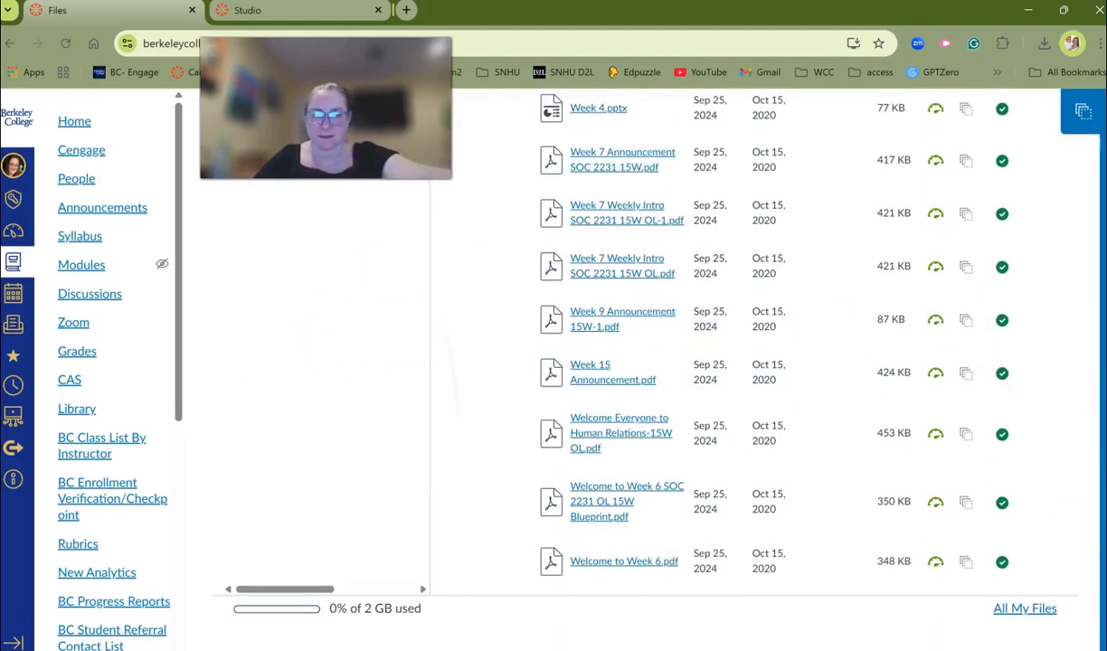
{"action": "scroll", "coordinate": [669, 362], "scroll_direction": "up", "scroll_amount": 6}
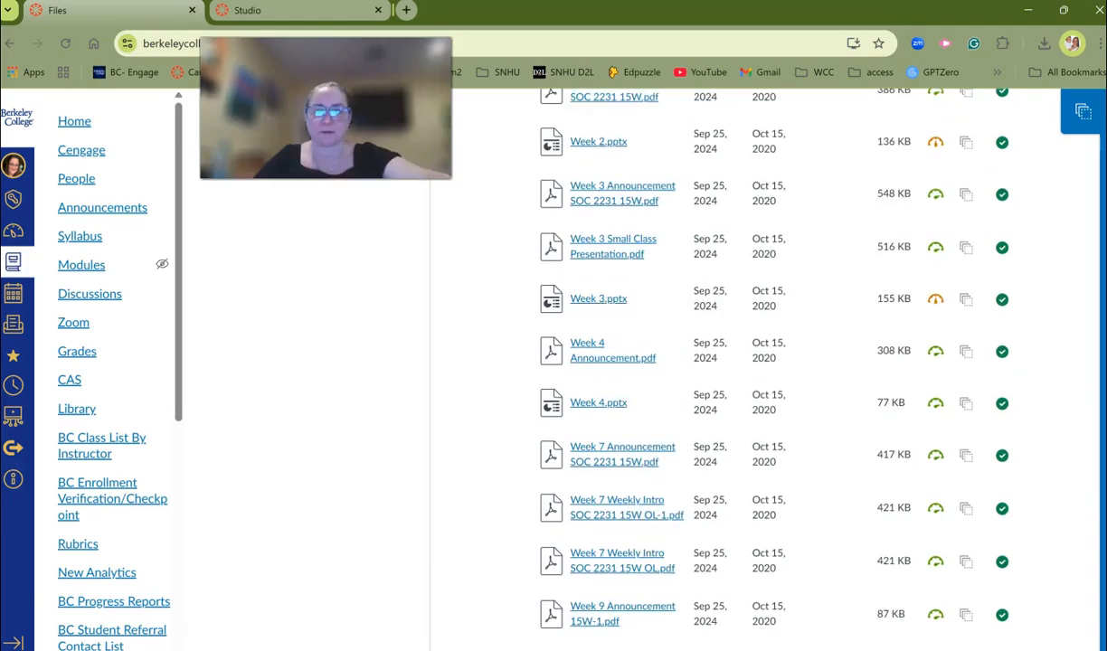
{"action": "scroll", "coordinate": [670, 362], "scroll_direction": "up", "scroll_amount": 5}
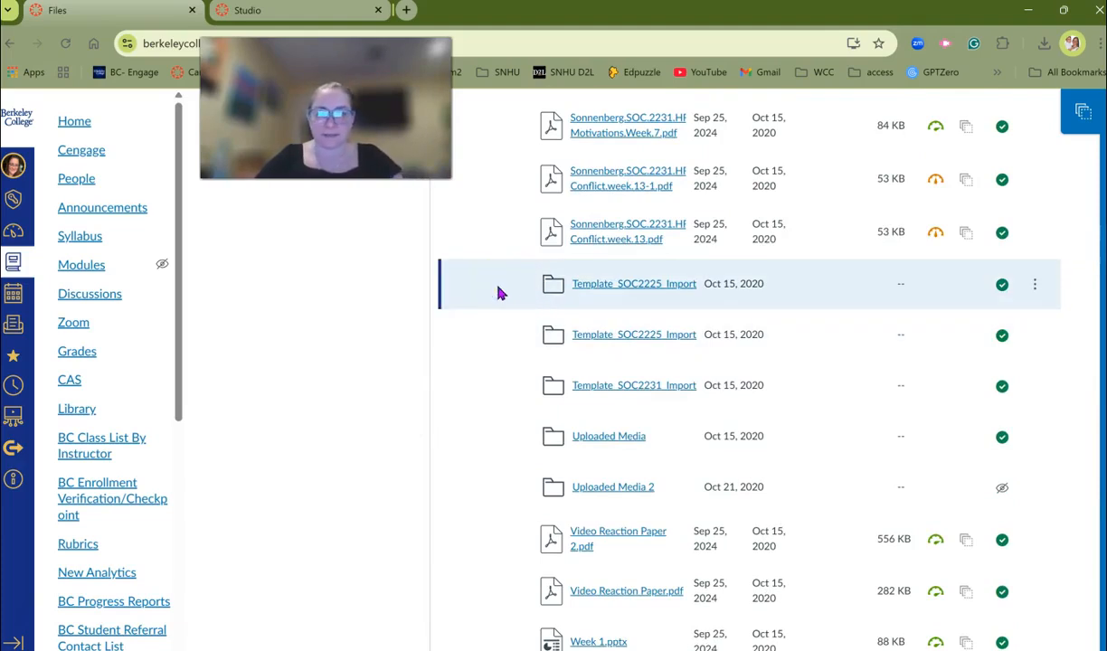
{"action": "left_click", "coordinate": [507, 359]}
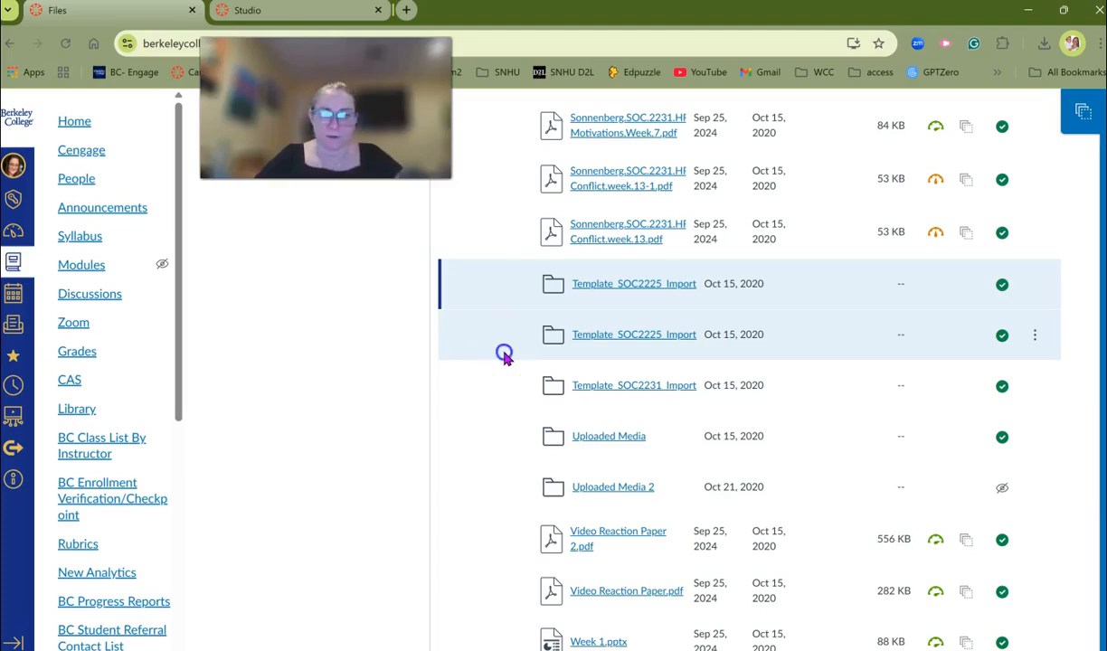
{"action": "left_click", "coordinate": [503, 353], "text": "ctrl"}
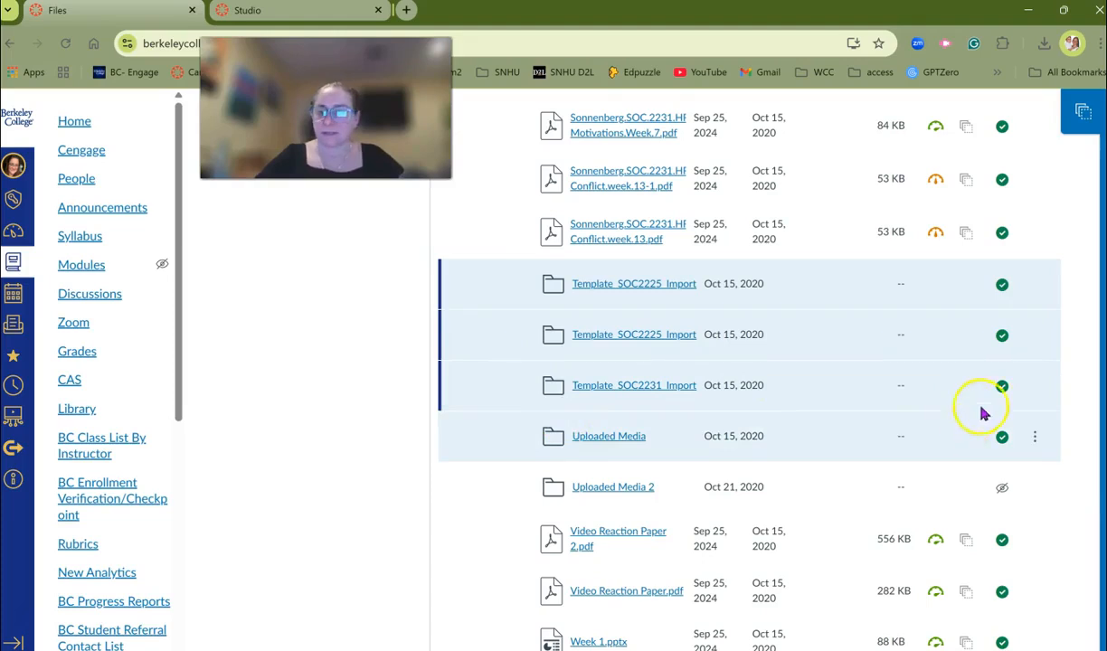
{"action": "scroll", "coordinate": [749, 380], "scroll_direction": "up", "scroll_amount": 15}
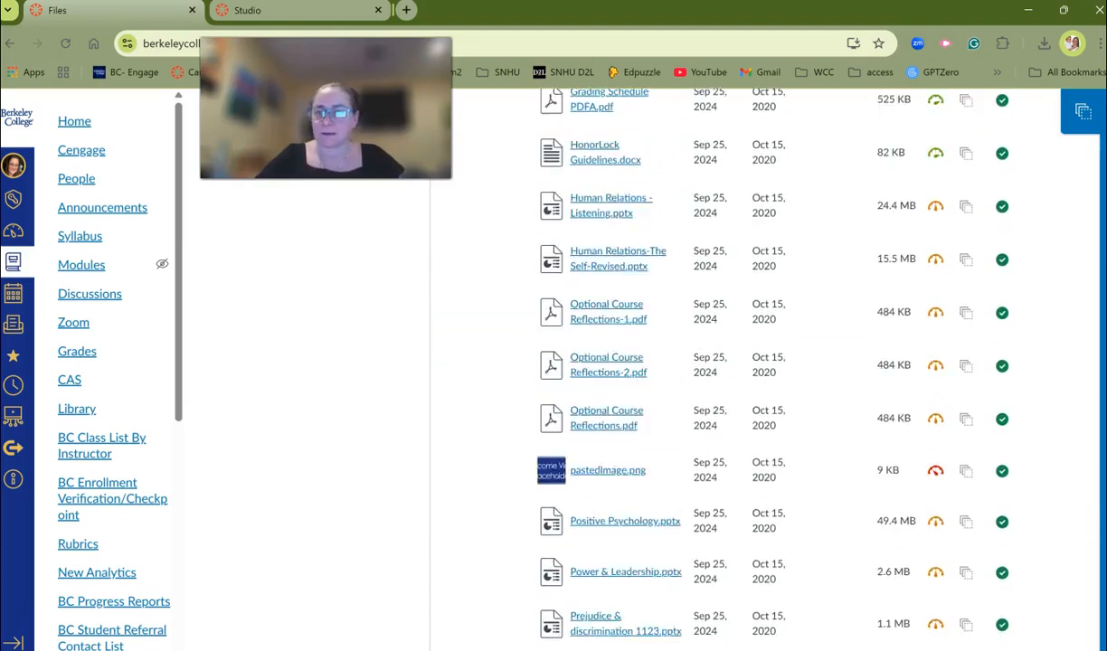
{"action": "left_click", "coordinate": [586, 179]}
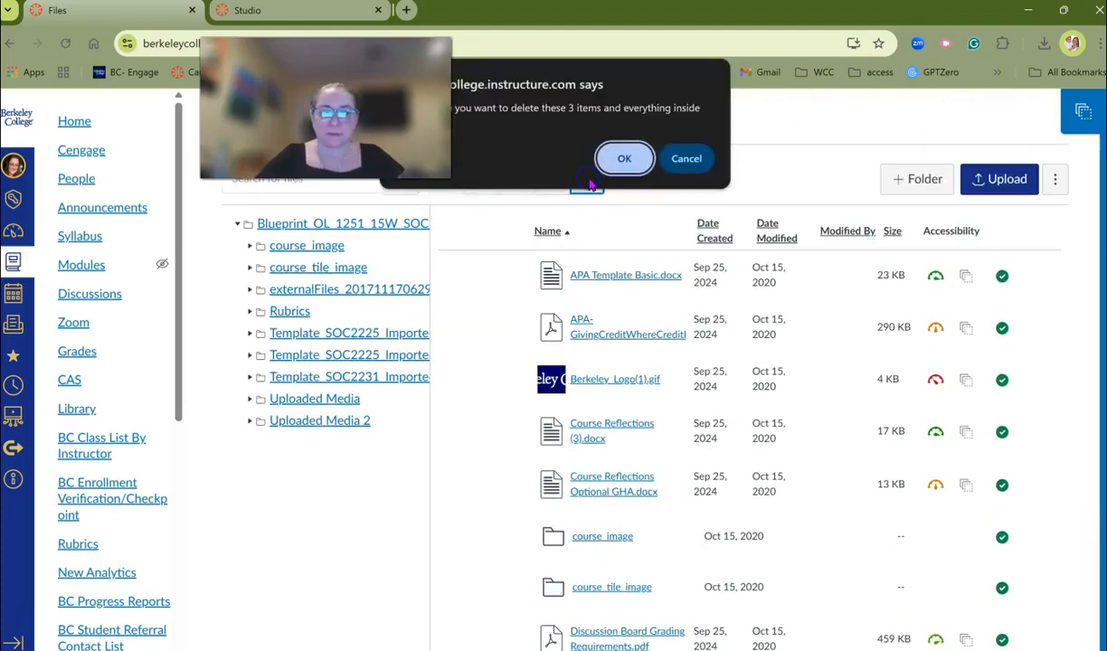
{"action": "left_click", "coordinate": [620, 156]}
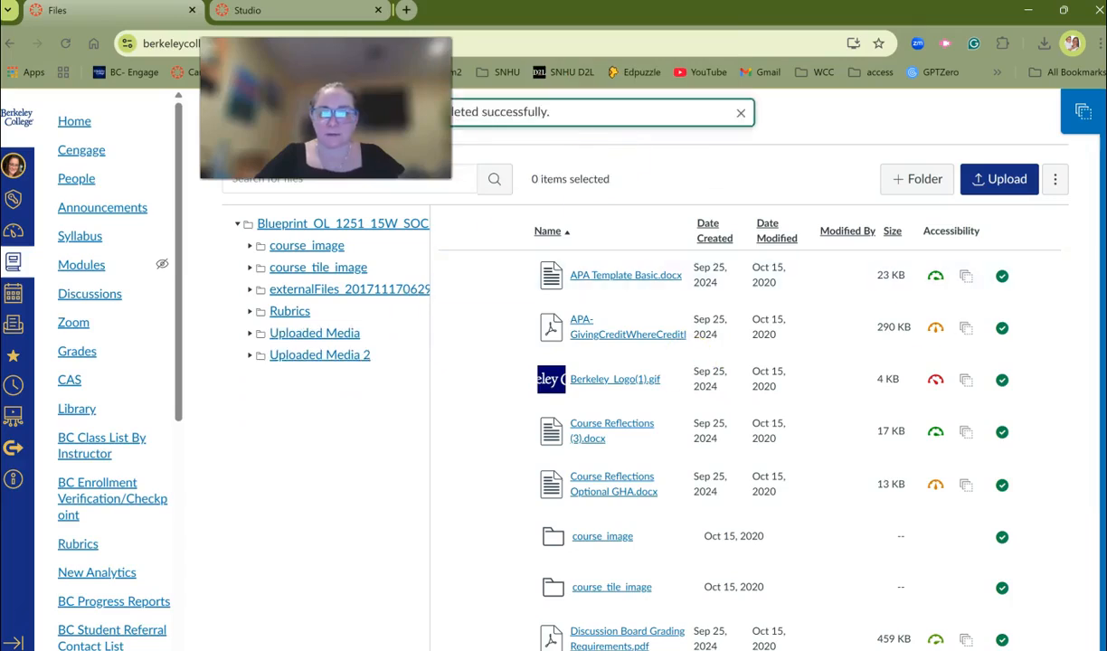
Check the contents of the Uploaded Media and Uploaded Media 2 folders, and return to the course's root folder
{"action": "left_click", "coordinate": [331, 333]}
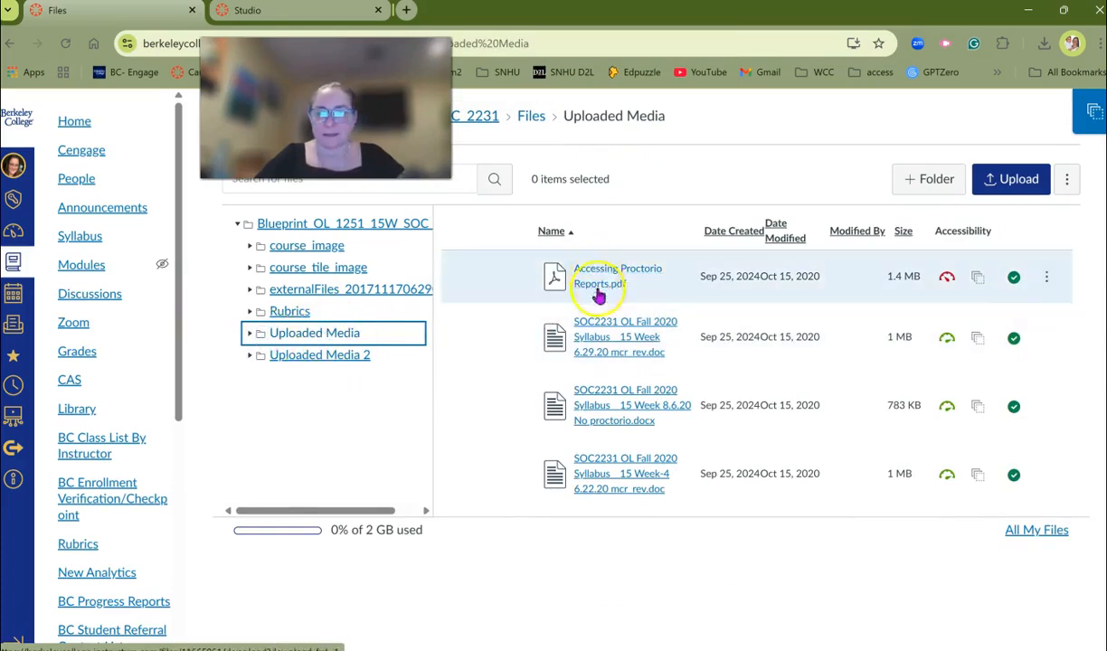
{"action": "left_click", "coordinate": [324, 361]}
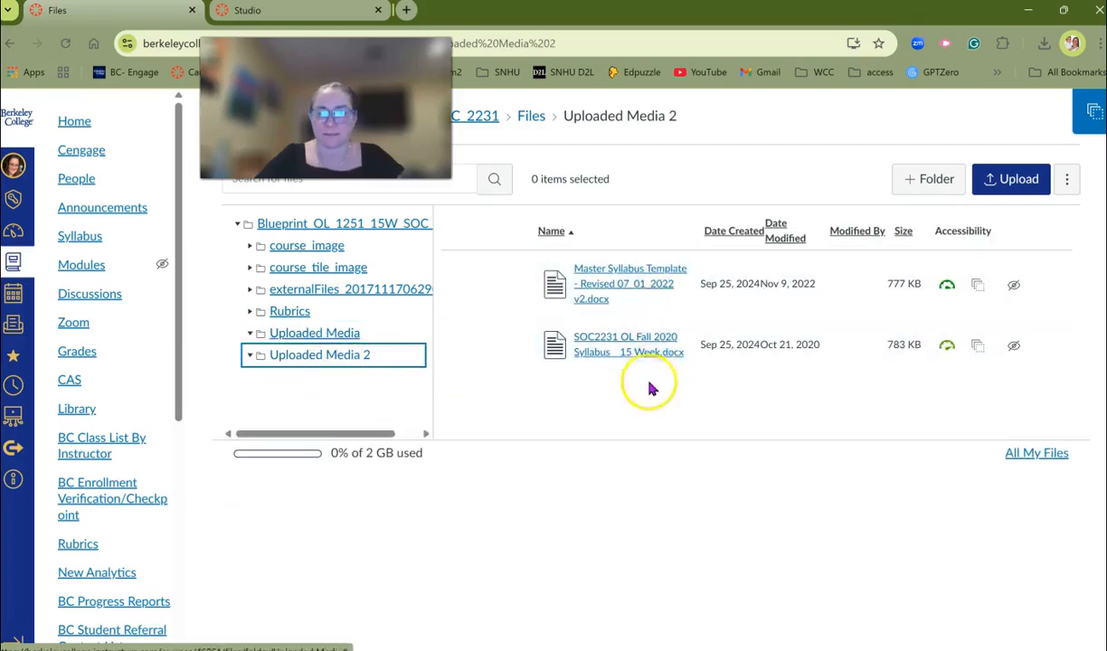
{"action": "left_click", "coordinate": [292, 226]}
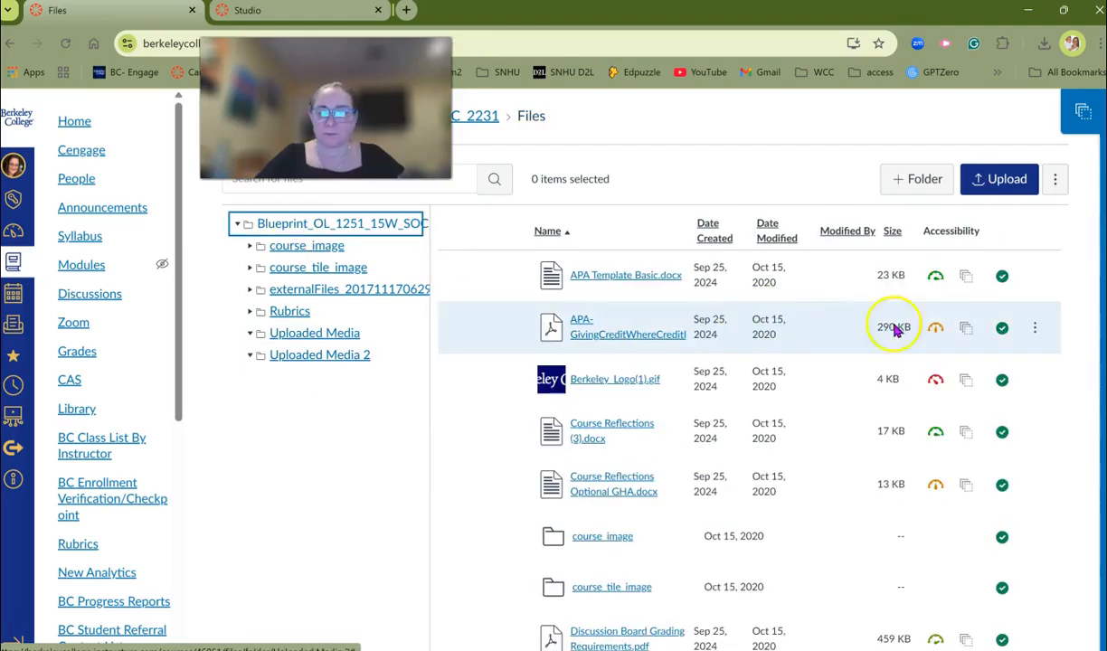
Select the Uploaded Media and Uploaded Media 2 folders in the file list, delete them and confirm
{"action": "scroll", "coordinate": [1044, 232], "scroll_direction": "down", "scroll_amount": 15}
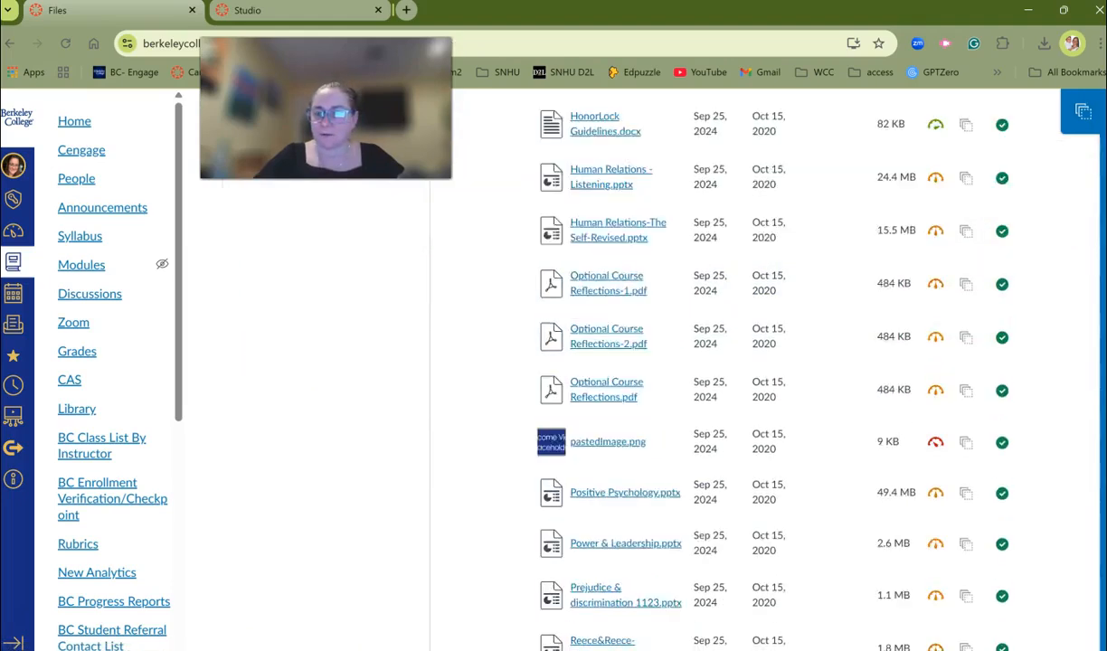
{"action": "scroll", "coordinate": [687, 362], "scroll_direction": "down", "scroll_amount": 10}
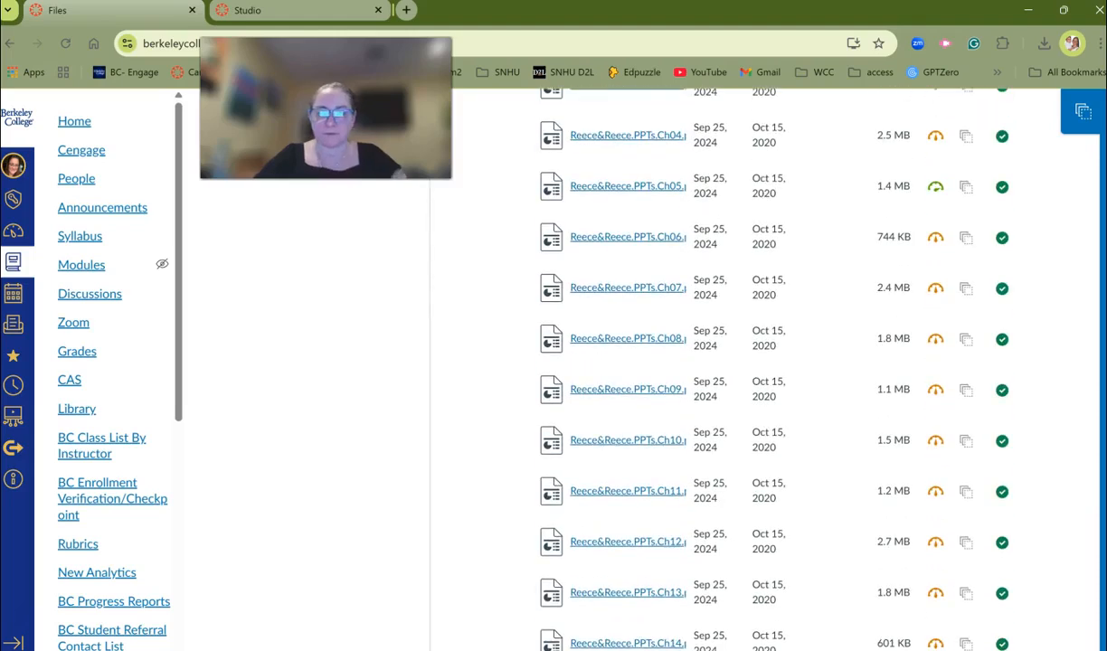
{"action": "scroll", "coordinate": [688, 362], "scroll_direction": "down", "scroll_amount": 15}
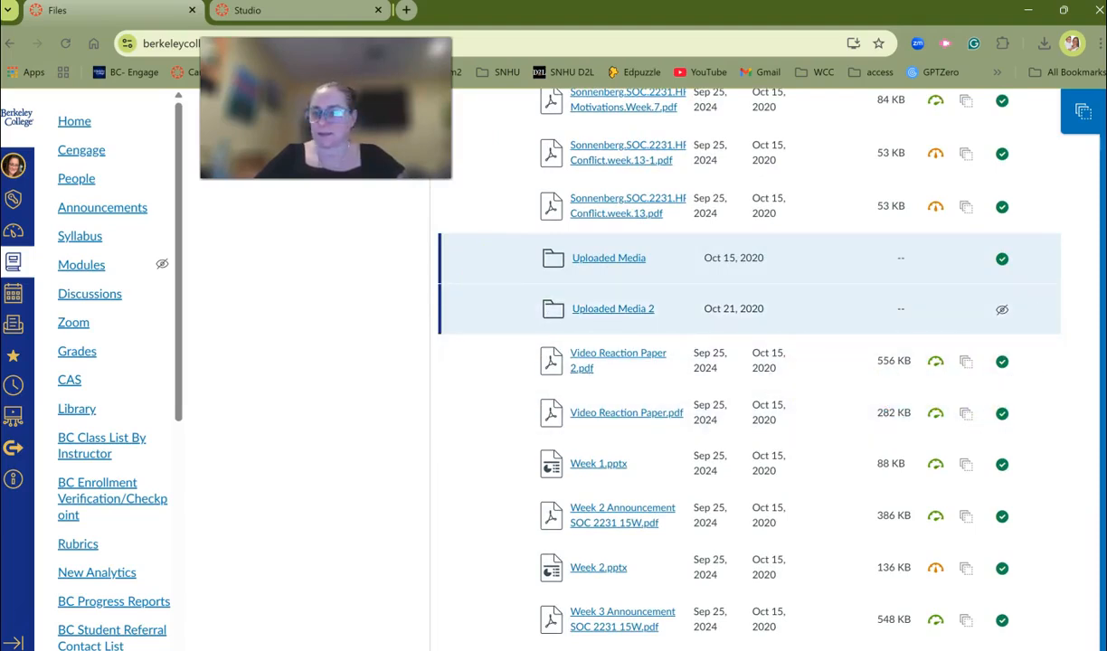
{"action": "scroll", "coordinate": [881, 145], "scroll_direction": "up", "scroll_amount": 15}
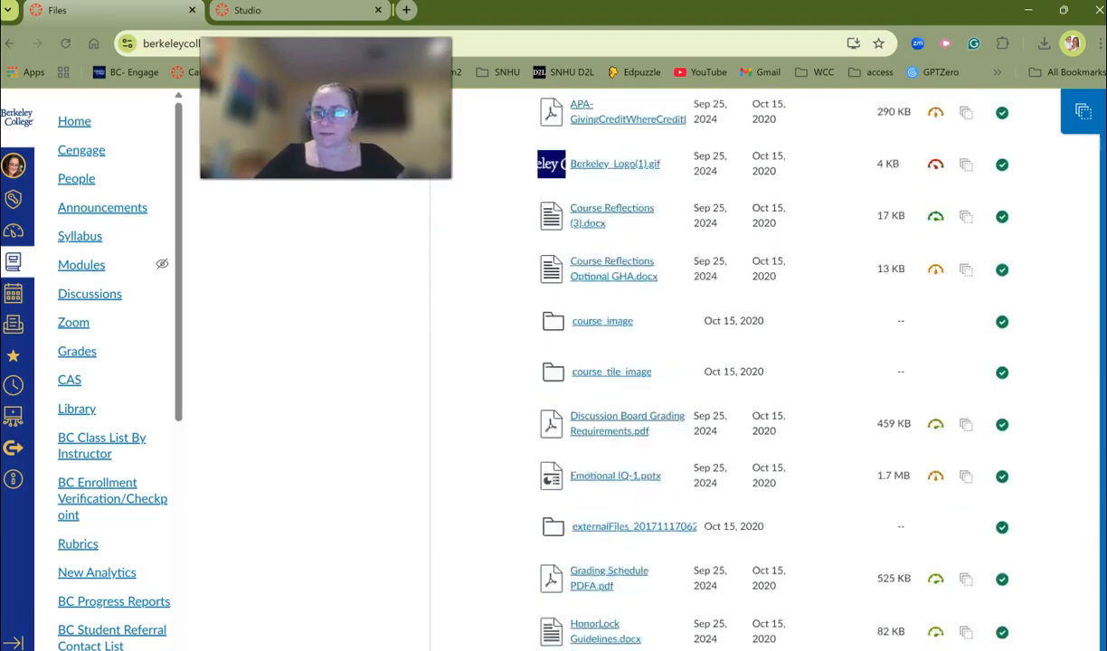
{"action": "left_click", "coordinate": [586, 179]}
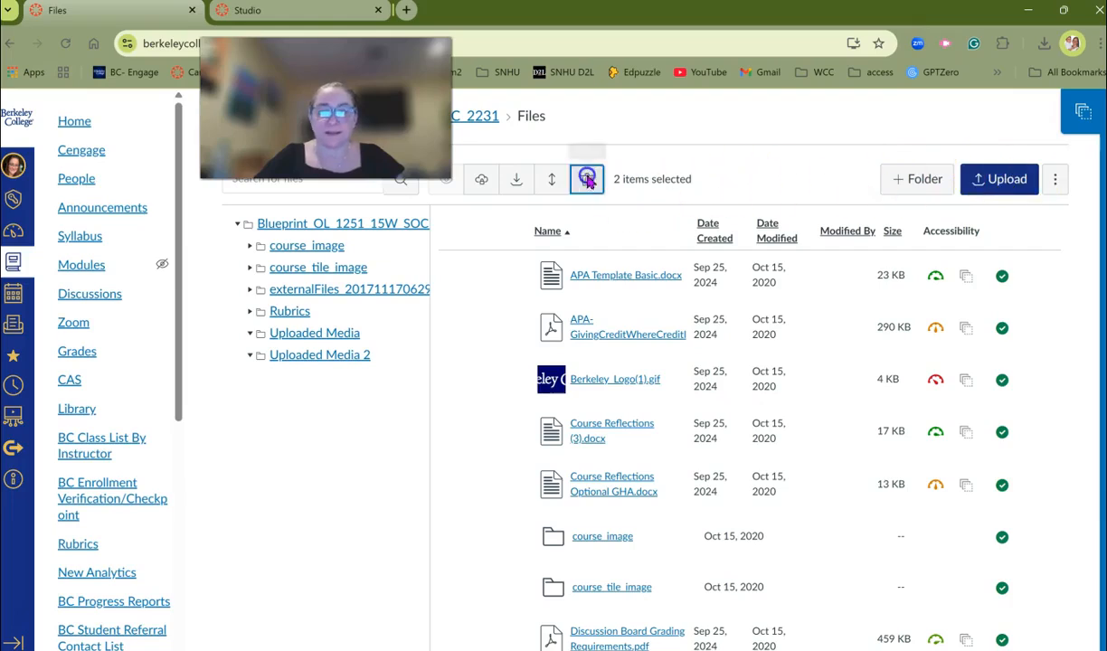
{"action": "left_click", "coordinate": [626, 159]}
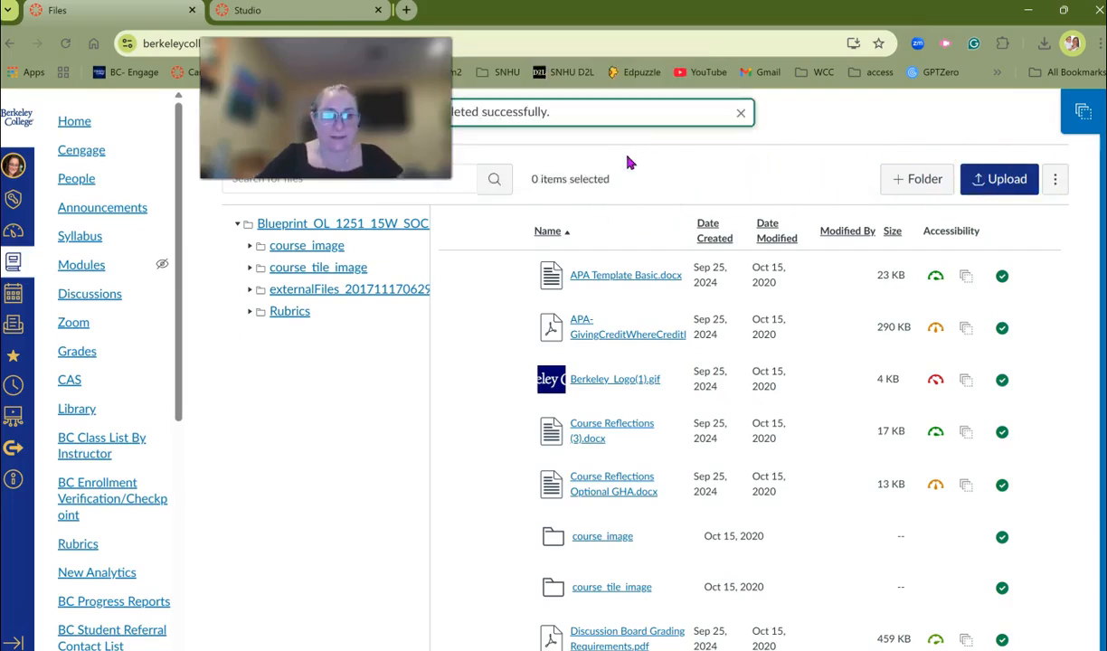
Open the course modules and examine the Week 1 module's items, their file accessibility indicators and publish status
{"action": "left_click", "coordinate": [88, 268]}
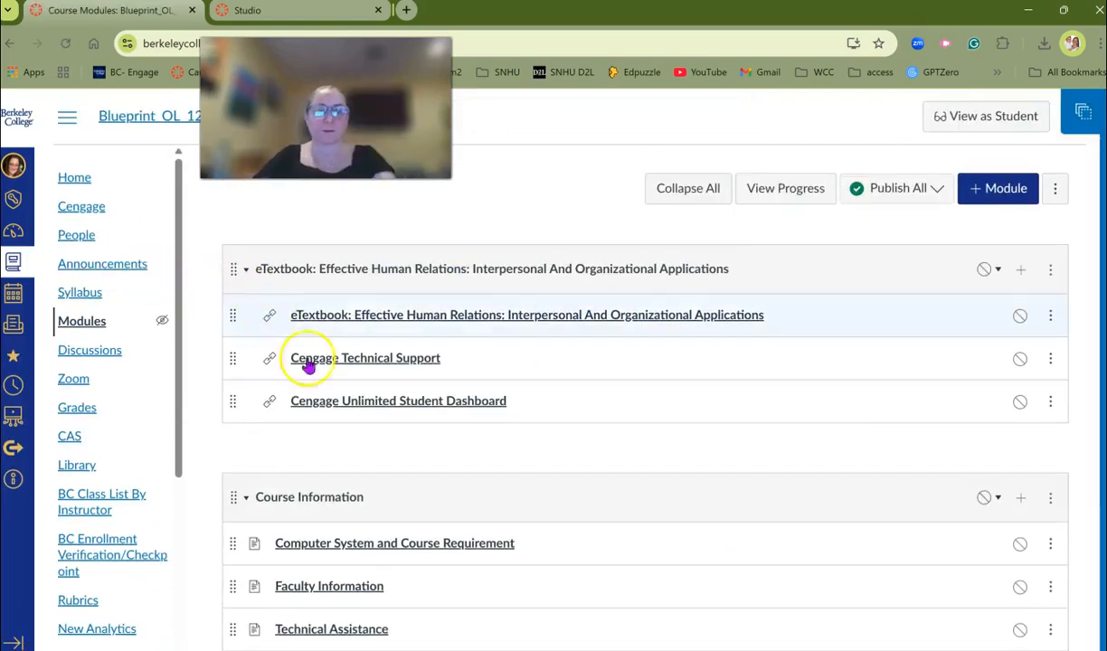
{"action": "scroll", "coordinate": [308, 364], "scroll_direction": "down", "scroll_amount": 8}
{"action": "scroll", "coordinate": [551, 437], "scroll_direction": "down", "scroll_amount": 2}
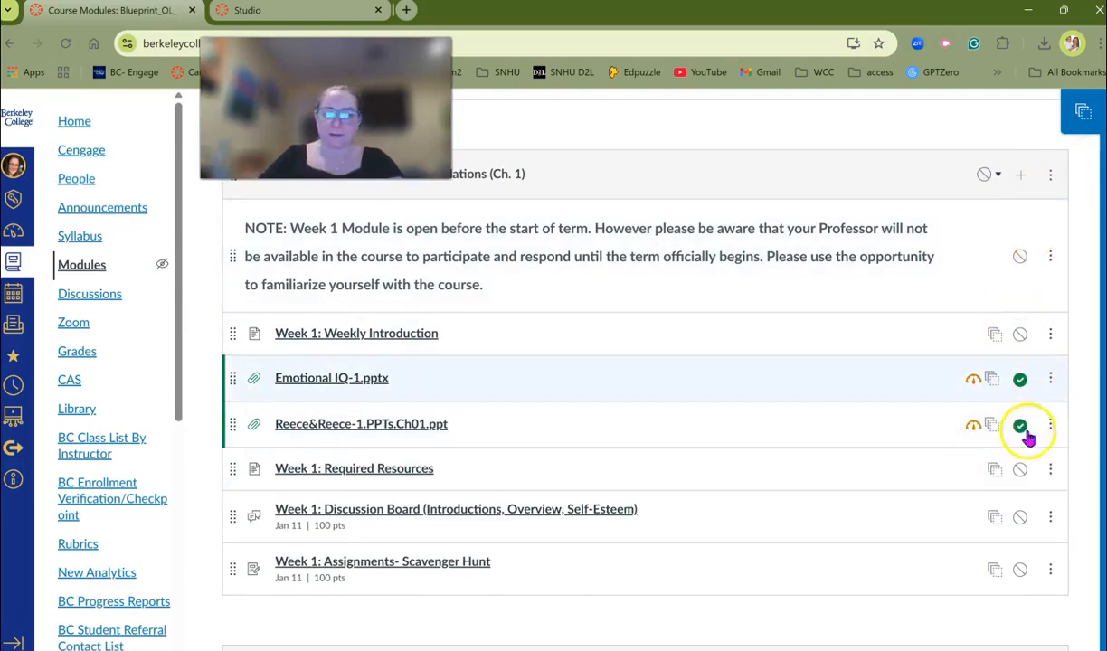
{"action": "scroll", "coordinate": [1031, 452], "scroll_direction": "down", "scroll_amount": 1}
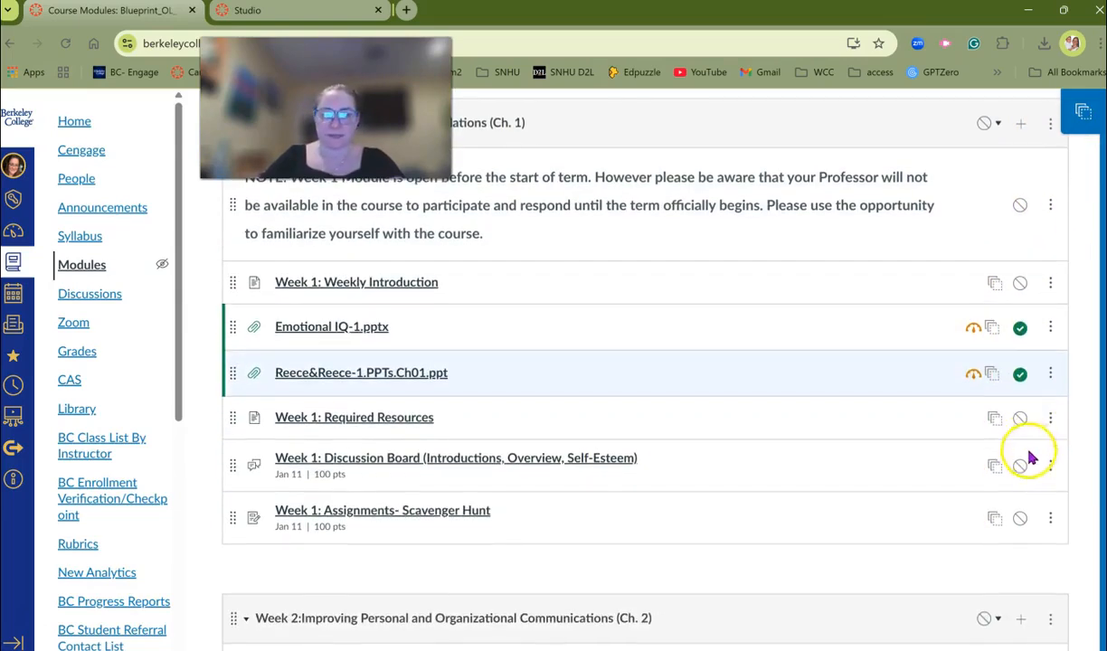
{"action": "left_click", "coordinate": [1021, 327]}
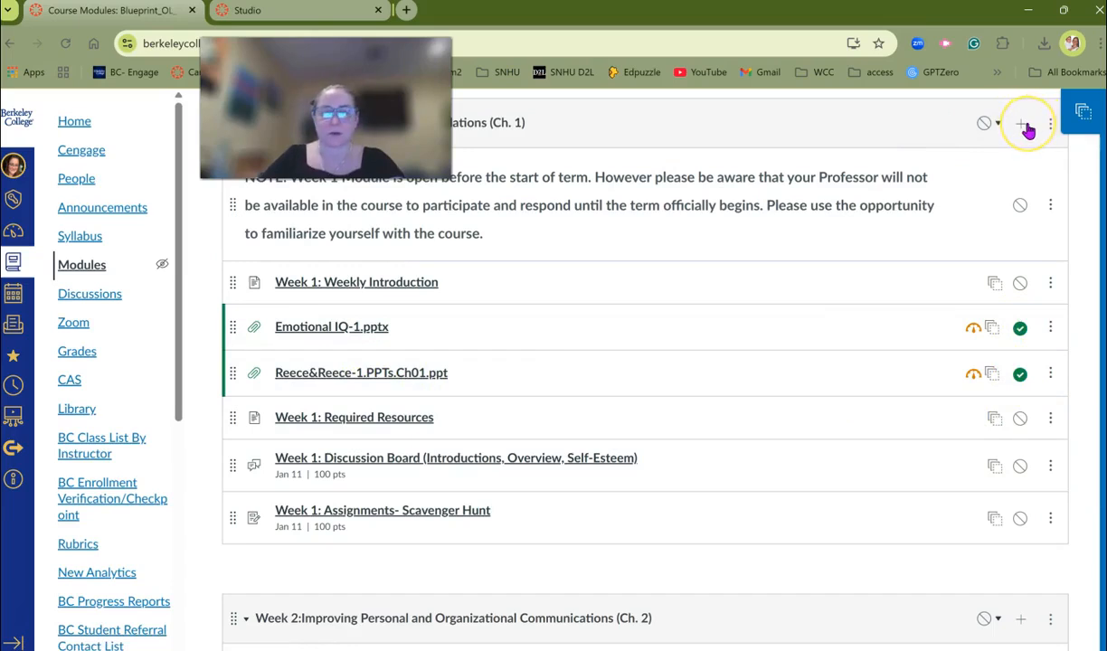
{"action": "scroll", "coordinate": [1028, 132], "scroll_direction": "down", "scroll_amount": 3}
{"action": "scroll", "coordinate": [1021, 163], "scroll_direction": "up", "scroll_amount": 2}
{"action": "scroll", "coordinate": [1032, 150], "scroll_direction": "up", "scroll_amount": 2}
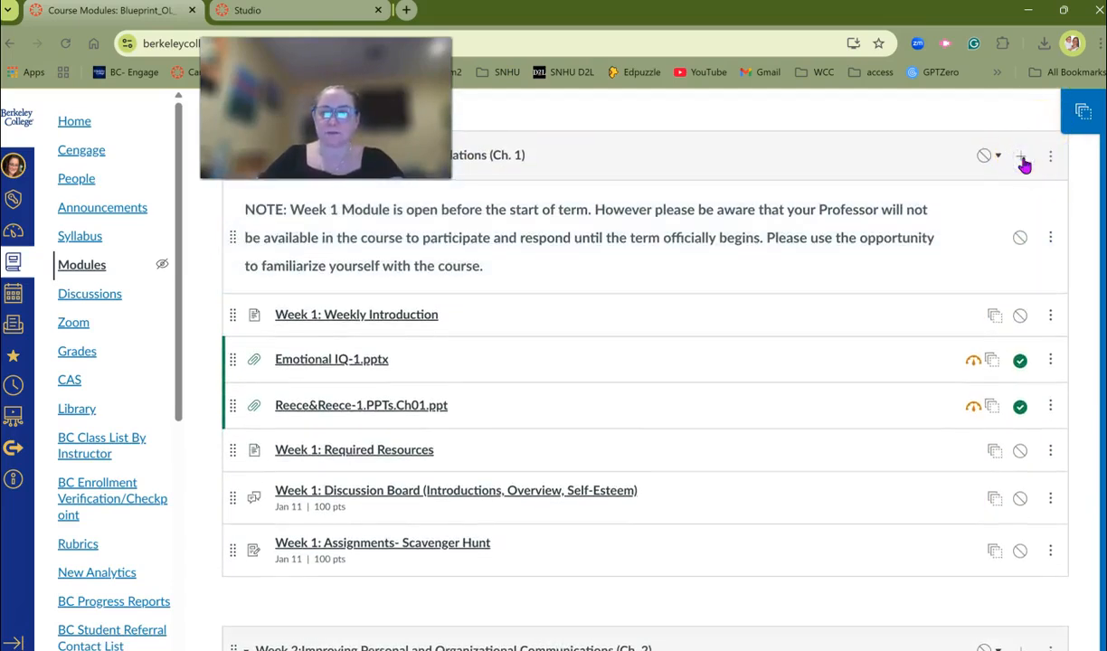
Upload reece&reece.ppts.ch01.pptx from the computer and add it as a file item to the Week 1 module
{"action": "left_click", "coordinate": [1023, 157]}
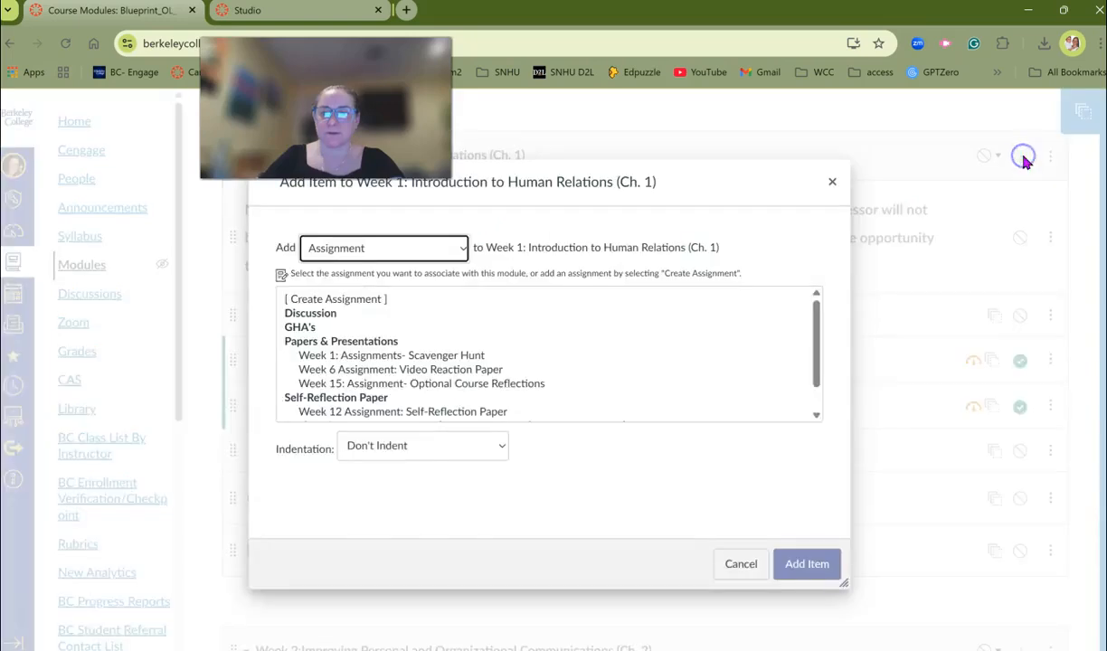
{"action": "left_click", "coordinate": [375, 257]}
{"action": "left_click", "coordinate": [359, 314]}
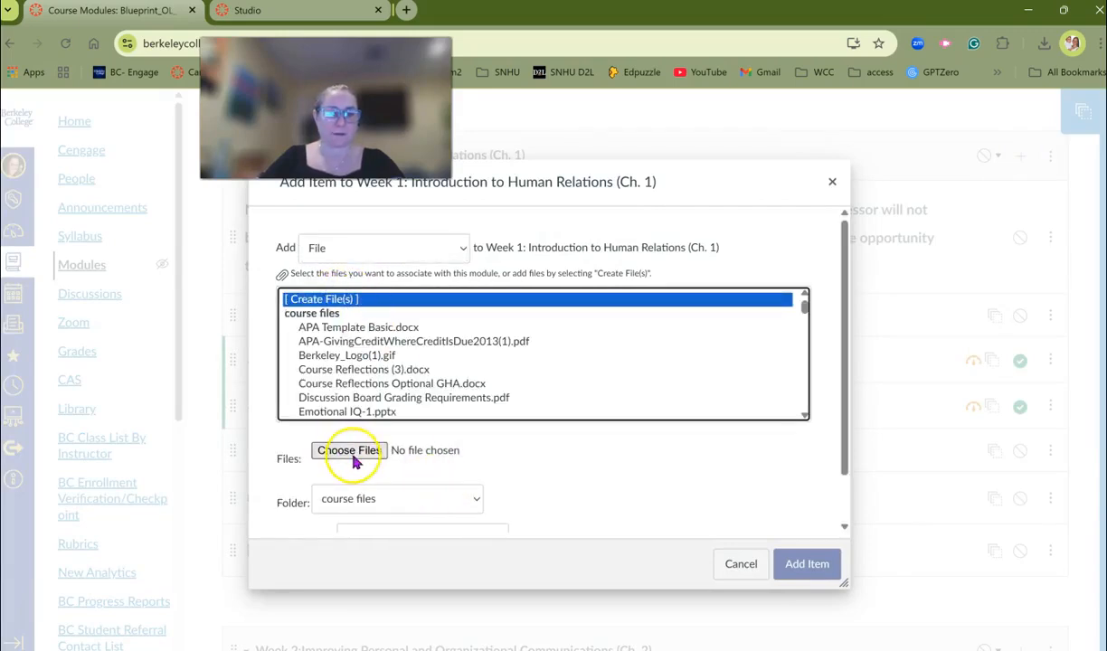
{"action": "left_click", "coordinate": [362, 450]}
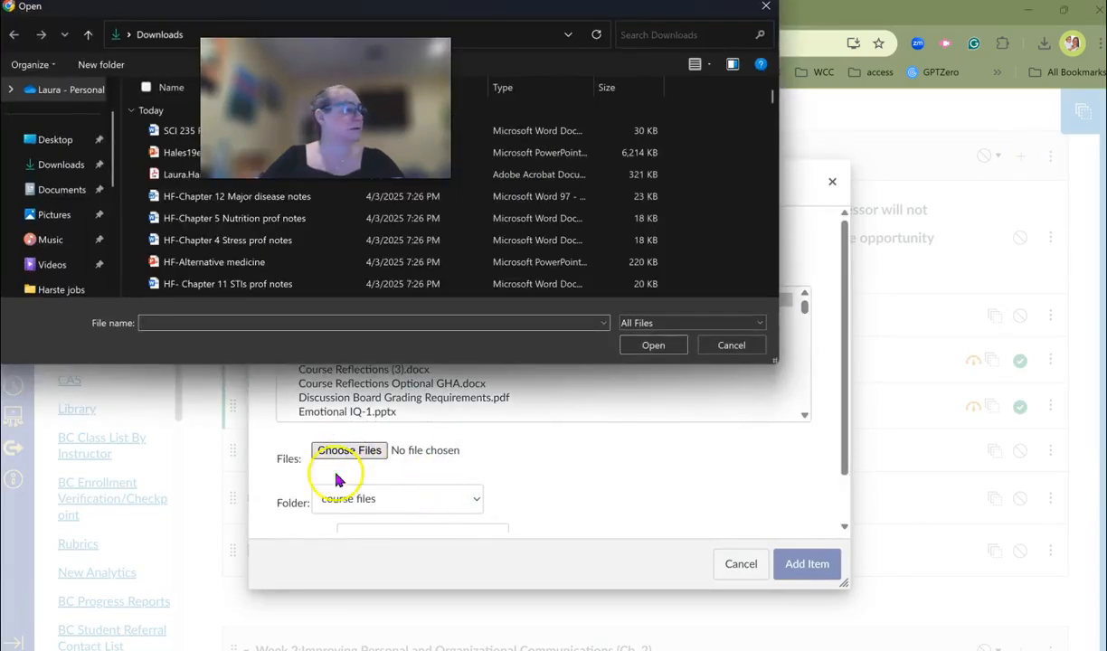
{"action": "mouse_move", "coordinate": [772, 97]}
{"action": "left_mouse_down"}
{"action": "mouse_move", "coordinate": [771, 112]}
{"action": "mouse_move", "coordinate": [775, 94]}
{"action": "left_mouse_up"}
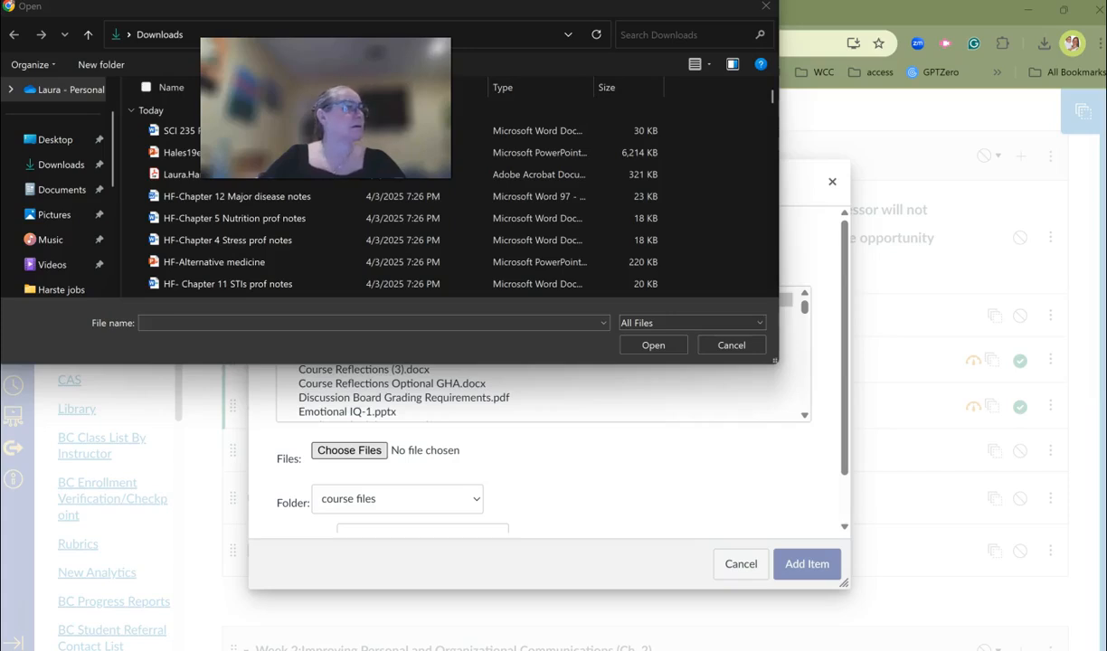
{"action": "left_click", "coordinate": [285, 318]}
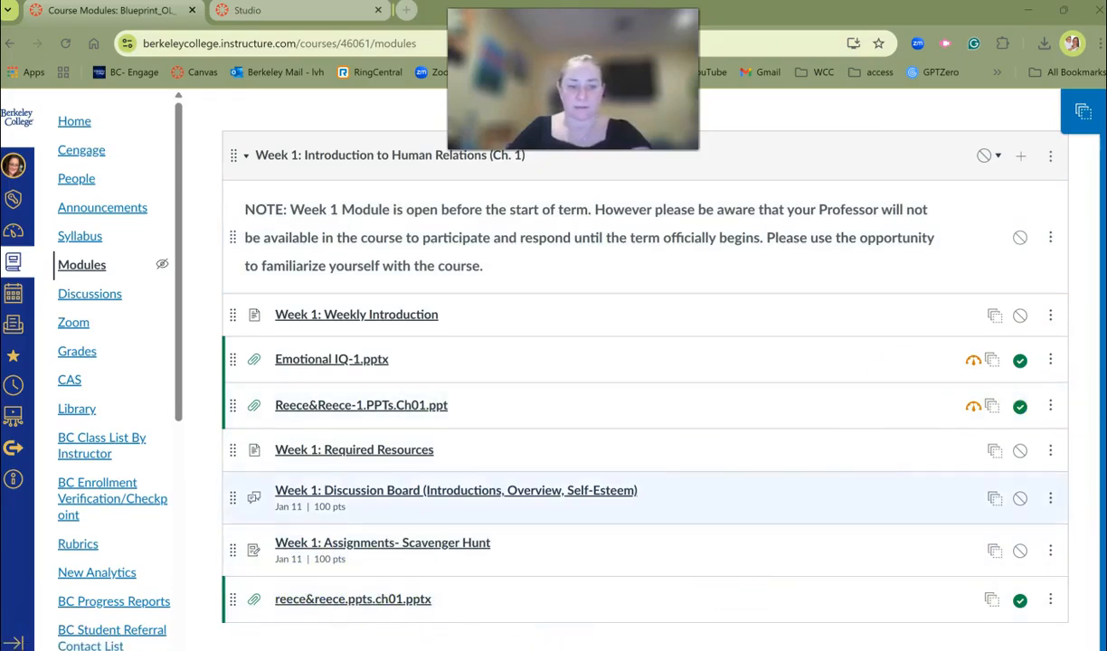
Remove Reece&Reece-1.PPTs.Ch01.ppt from the Week 1 module and move reece&reece.ppts.ch01.pptx directly below Emotional IQ-1.pptx
{"action": "left_click", "coordinate": [1048, 407]}
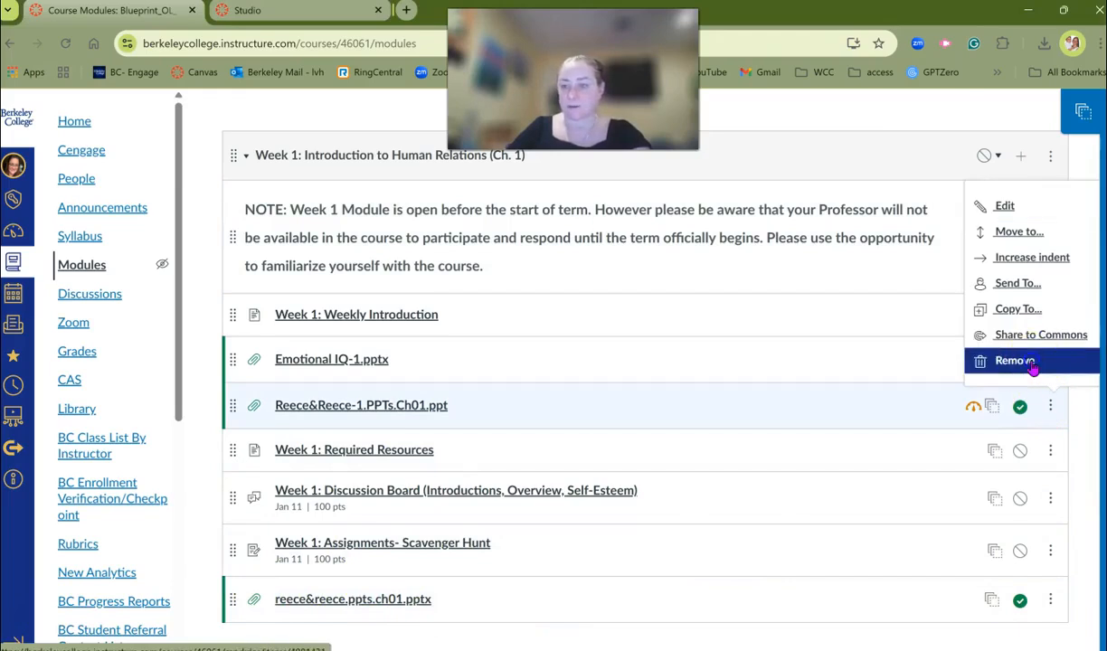
{"action": "left_click", "coordinate": [1026, 362]}
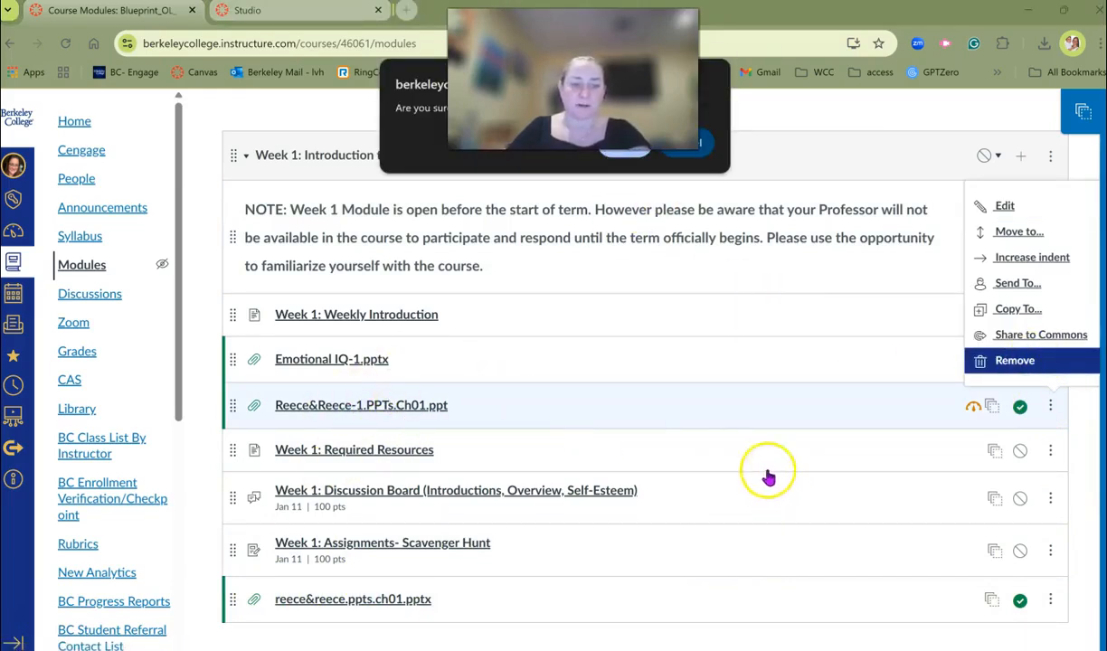
{"action": "left_click", "coordinate": [1020, 372]}
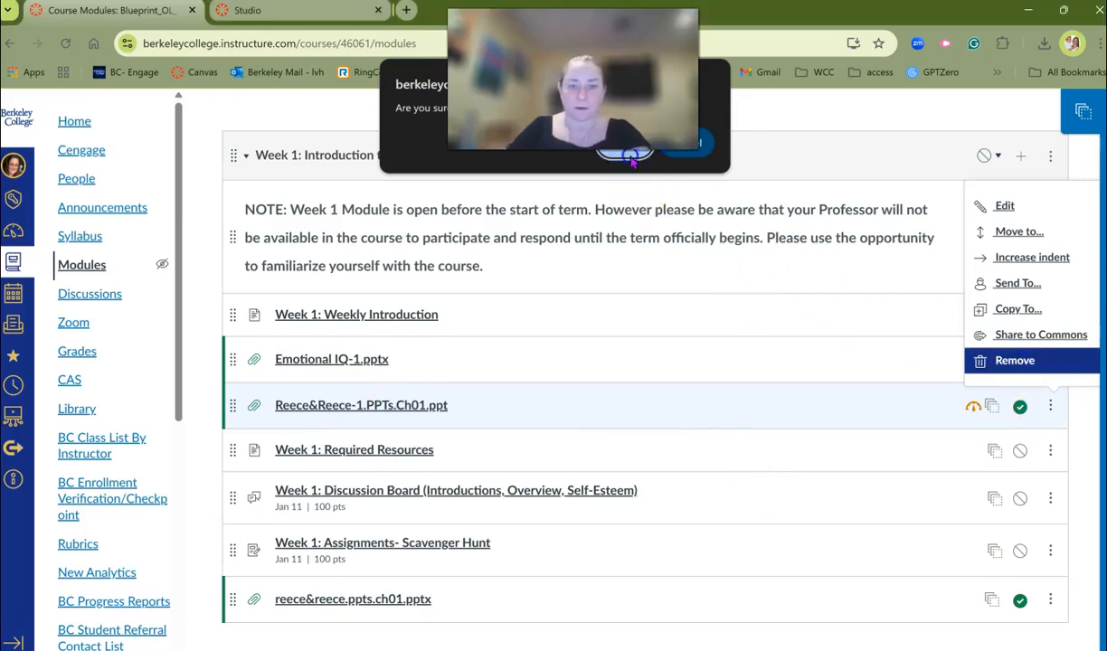
{"action": "left_click", "coordinate": [631, 160]}
{"action": "left_click_drag", "start_coordinate": [240, 562], "coordinate": [232, 405]}
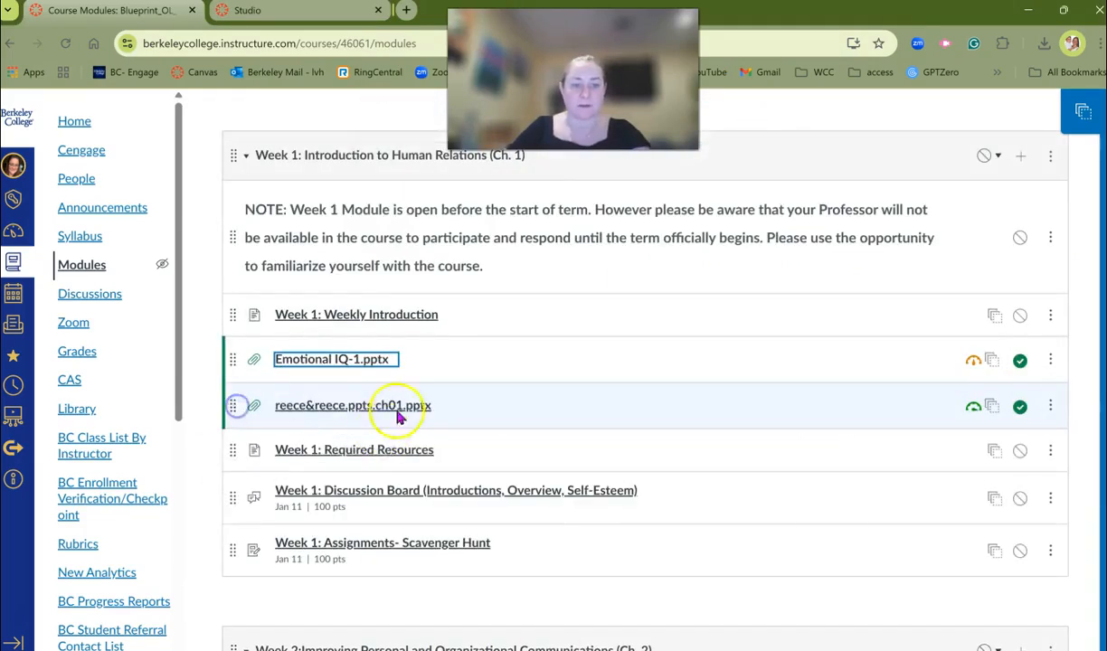
Upload reece&reece.ppts.ch02.pptx from the computer and add it as a file item to the Week 2 module
{"action": "scroll", "coordinate": [893, 544], "scroll_direction": "down", "scroll_amount": 2}
{"action": "scroll", "coordinate": [891, 542], "scroll_direction": "down", "scroll_amount": 4}
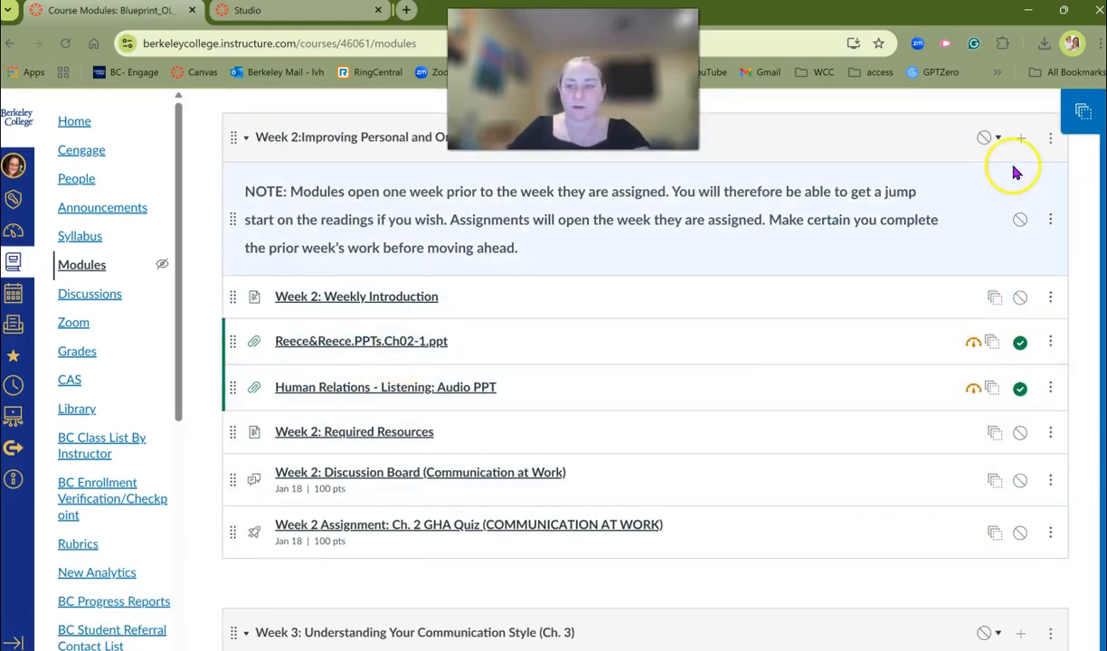
{"action": "left_click", "coordinate": [1020, 138]}
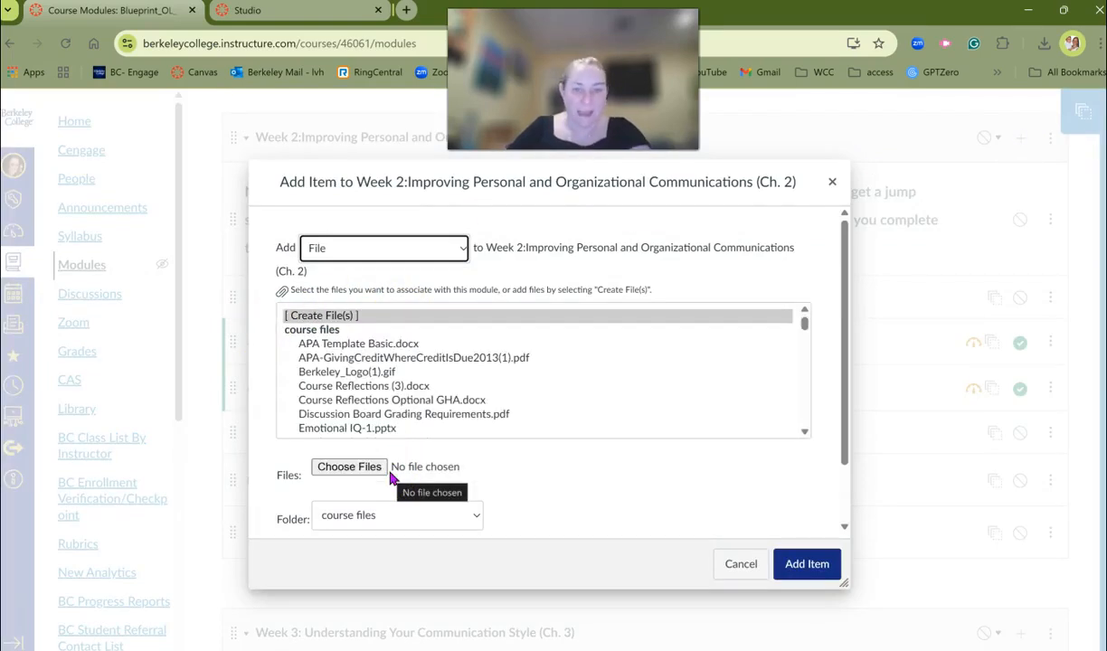
{"action": "left_click", "coordinate": [357, 469]}
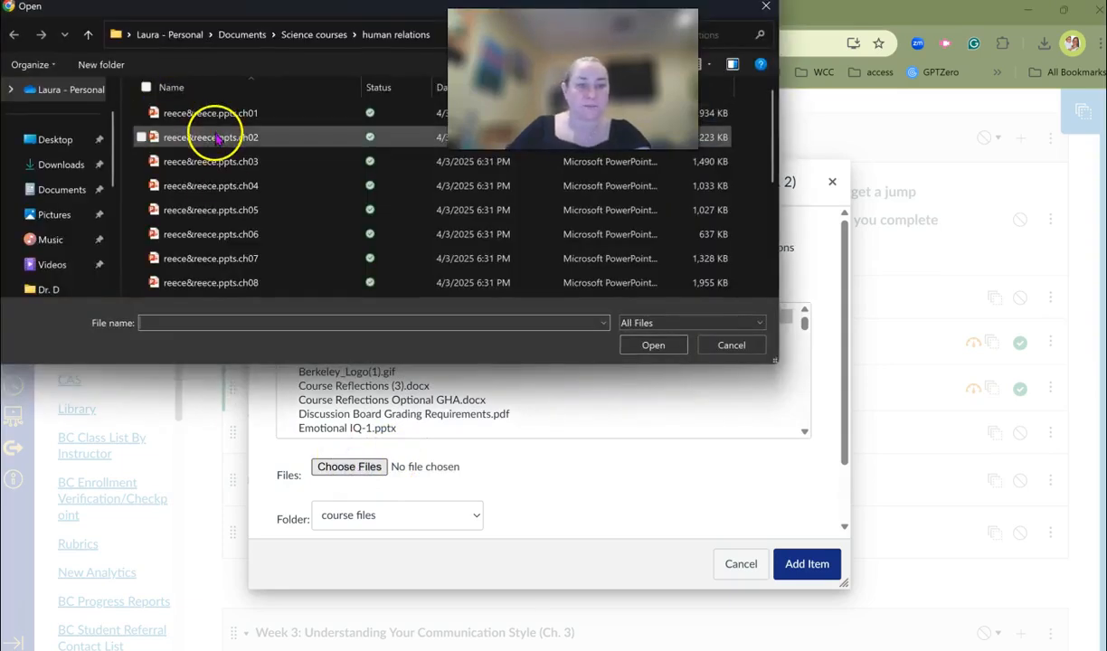
{"action": "left_click", "coordinate": [651, 346]}
{"action": "left_click", "coordinate": [805, 563]}
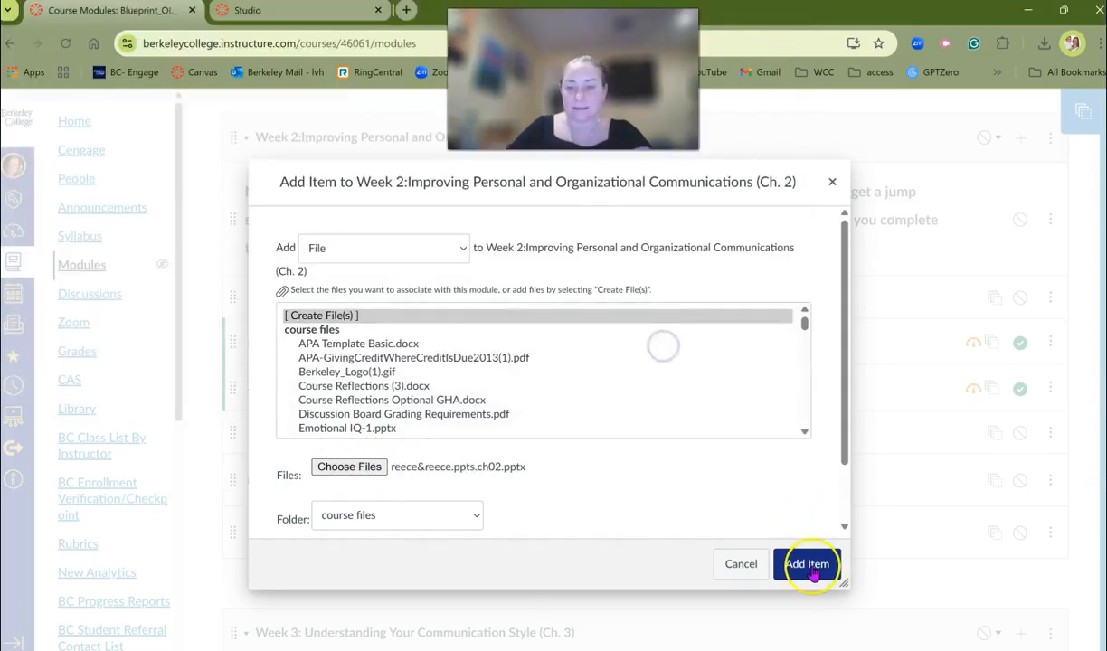
Move reece&reece.ppts.ch02.pptx above the Listening Audio PPT and remove Reece&Reece.PPTs.Ch02-1.ppt from the Week 2 module
{"action": "left_click_drag", "start_coordinate": [227, 585], "coordinate": [230, 383]}
{"action": "left_click", "coordinate": [1052, 343]}
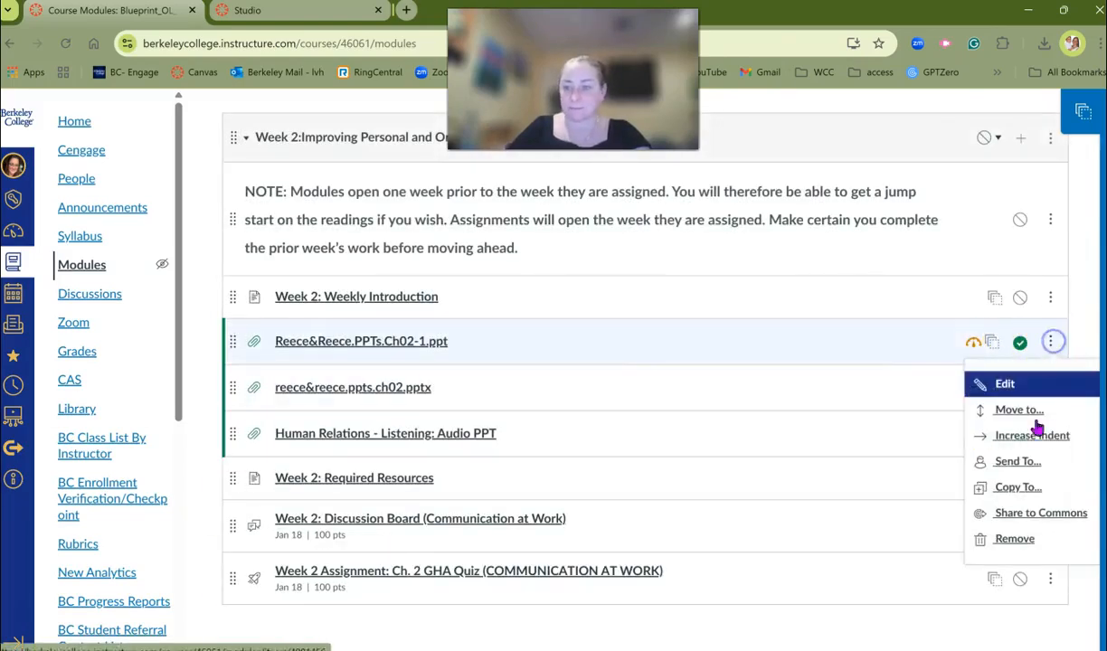
{"action": "left_click", "coordinate": [1027, 548]}
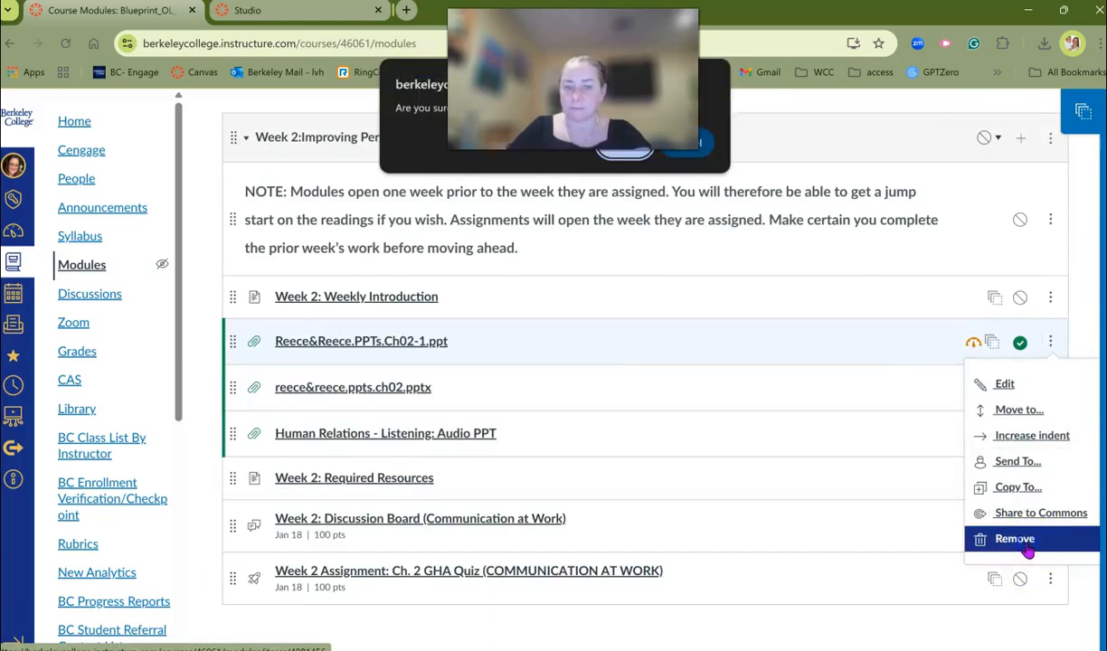
{"action": "left_click", "coordinate": [632, 163]}
Upload reece&reece.ppts.ch03.pptx from the computer and add it as a file item to the Week 3 module
{"action": "scroll", "coordinate": [868, 447], "scroll_direction": "down", "scroll_amount": 1}
{"action": "scroll", "coordinate": [852, 445], "scroll_direction": "down", "scroll_amount": 2}
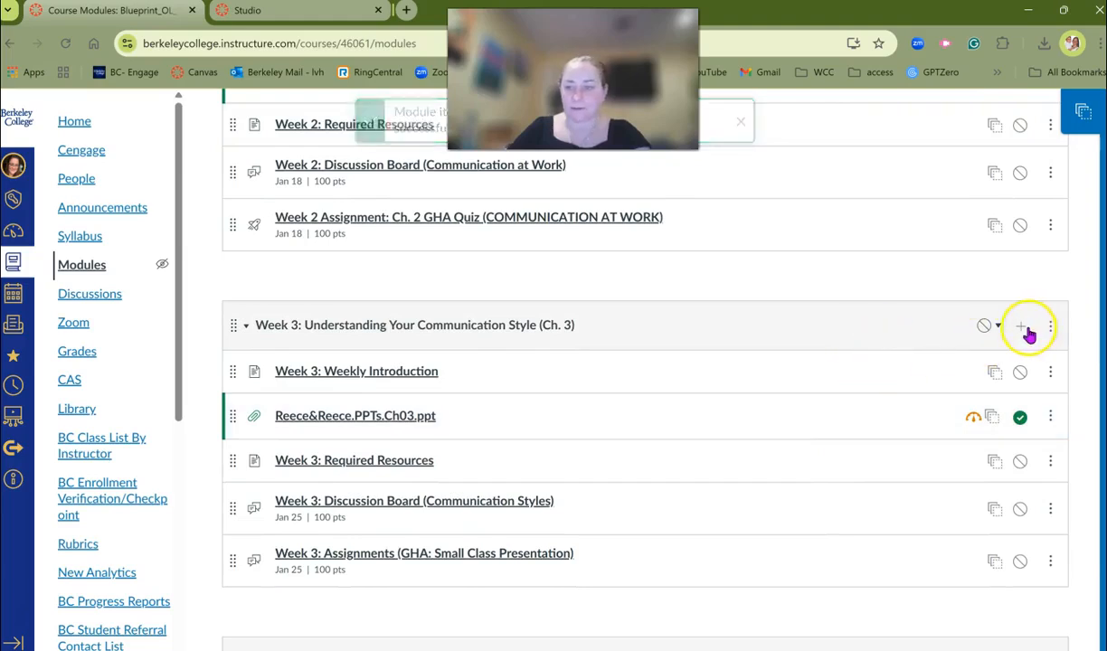
{"action": "left_click", "coordinate": [1023, 328]}
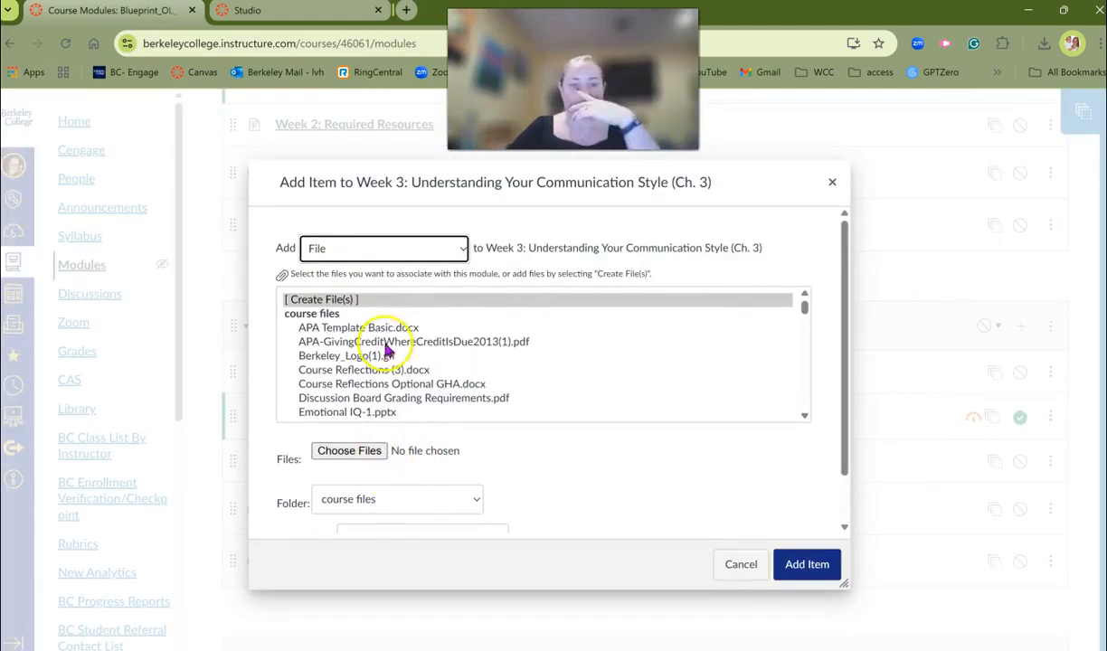
{"action": "left_click", "coordinate": [361, 459]}
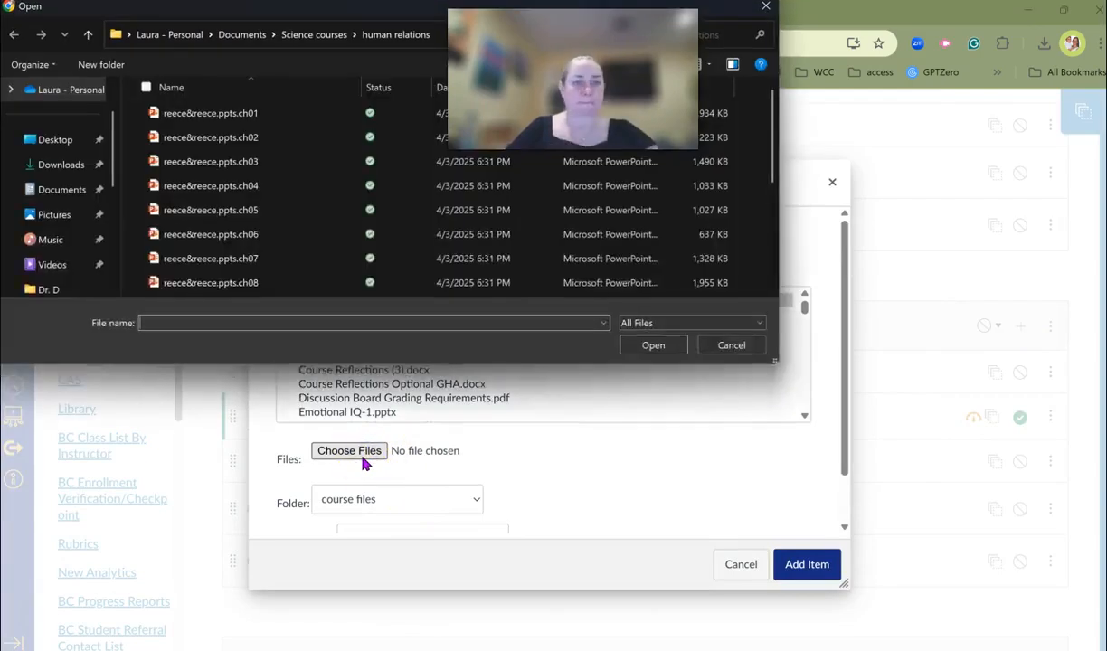
{"action": "left_click", "coordinate": [232, 165]}
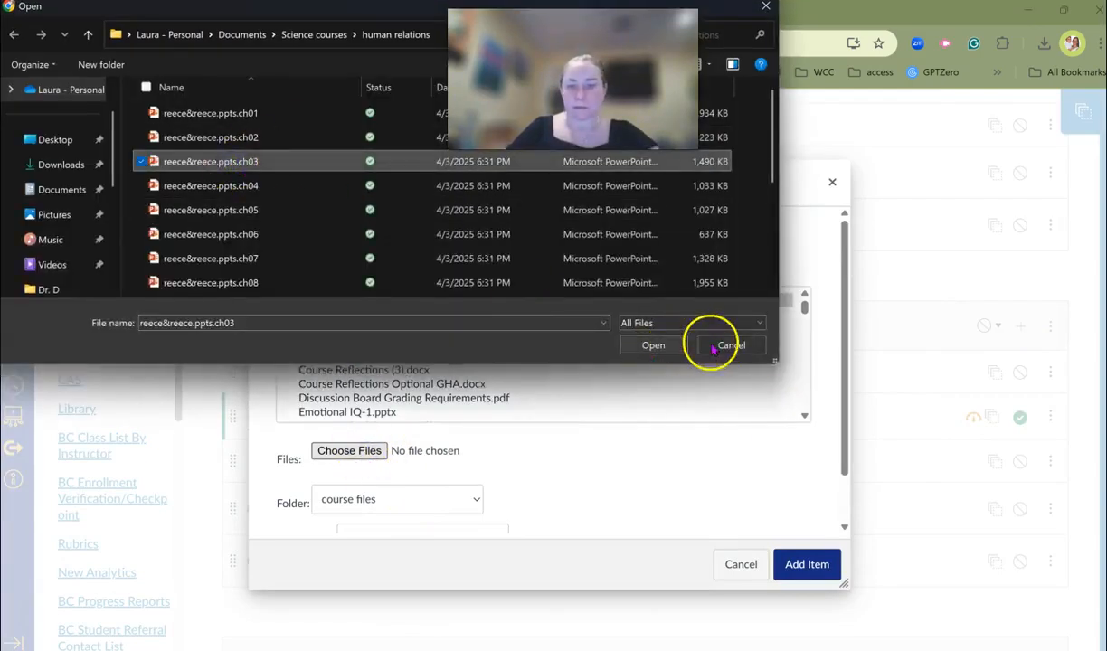
{"action": "left_click", "coordinate": [669, 353]}
{"action": "left_click", "coordinate": [812, 568]}
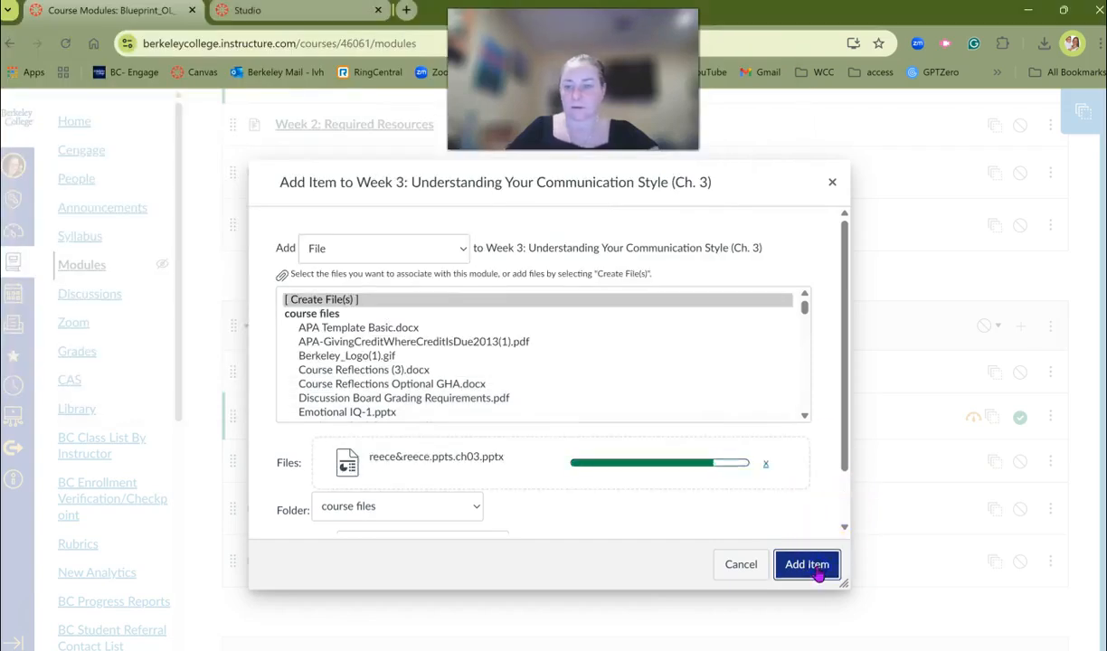
Upload reece&reece.ppts.ch04.pptx from the computer and add it as a file item to the Week 4 module
{"action": "scroll", "coordinate": [824, 573], "scroll_direction": "down", "scroll_amount": 3}
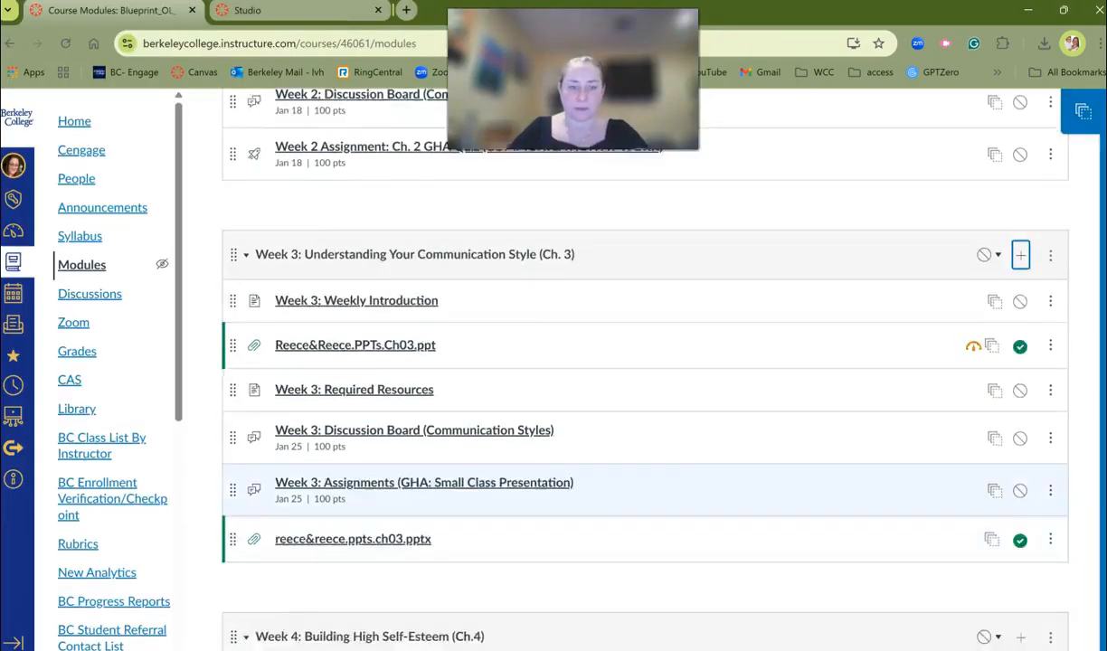
{"action": "scroll", "coordinate": [786, 494], "scroll_direction": "down", "scroll_amount": 1}
{"action": "scroll", "coordinate": [952, 507], "scroll_direction": "down", "scroll_amount": 1}
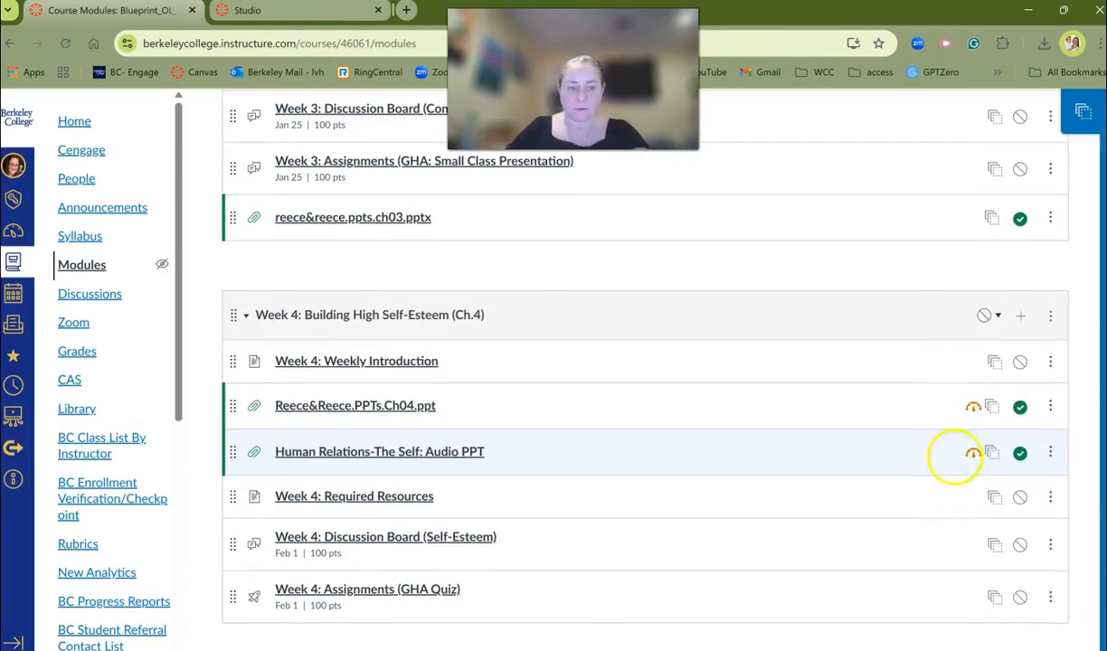
{"action": "left_click", "coordinate": [1019, 317]}
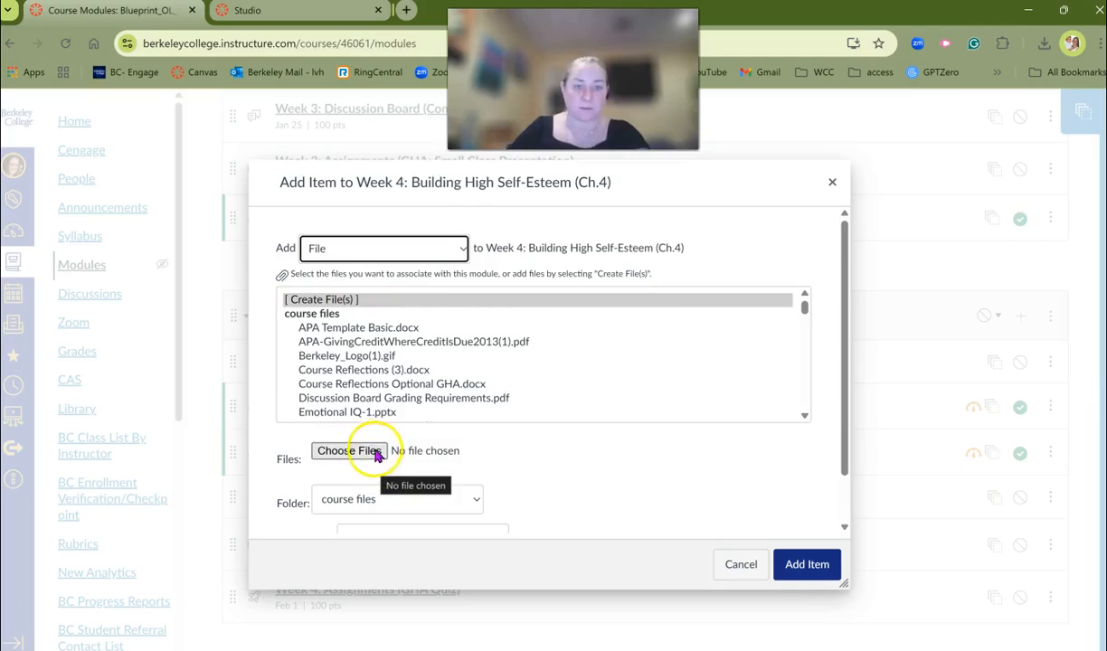
{"action": "left_click", "coordinate": [368, 461]}
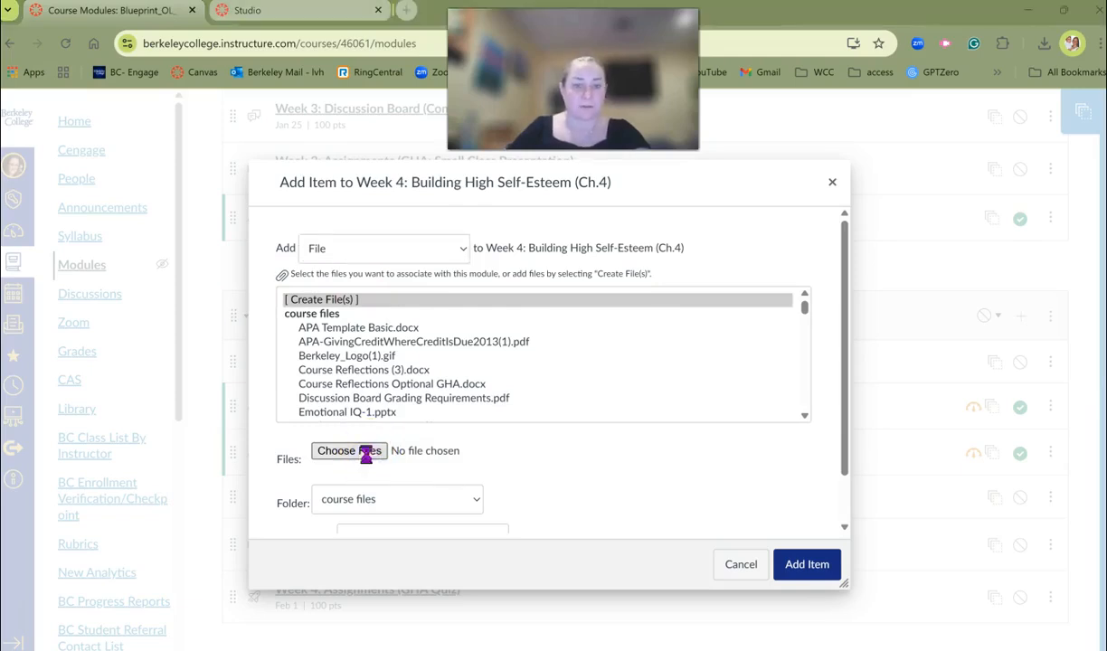
{"action": "left_click", "coordinate": [252, 186]}
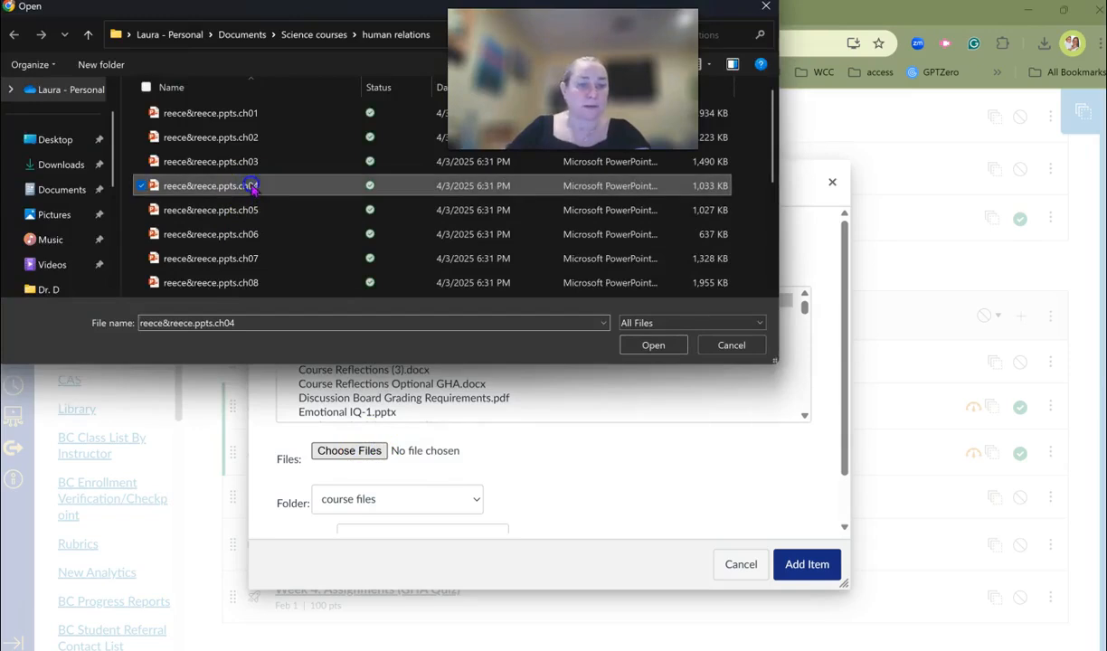
{"action": "left_click", "coordinate": [653, 346]}
{"action": "left_click", "coordinate": [823, 570]}
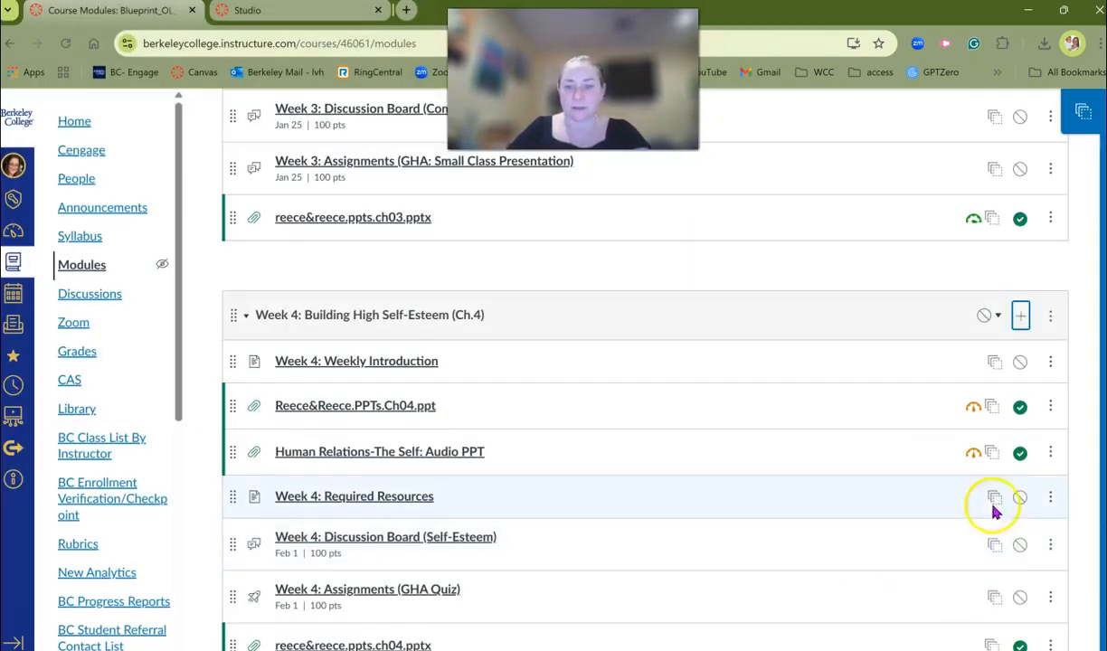
Remove the old Reece&Reece.PPTs.Ch04.ppt item from the Week 4 module and confirm the removal
{"action": "scroll", "coordinate": [1002, 489], "scroll_direction": "down", "scroll_amount": 1}
{"action": "left_click", "coordinate": [1050, 352]}
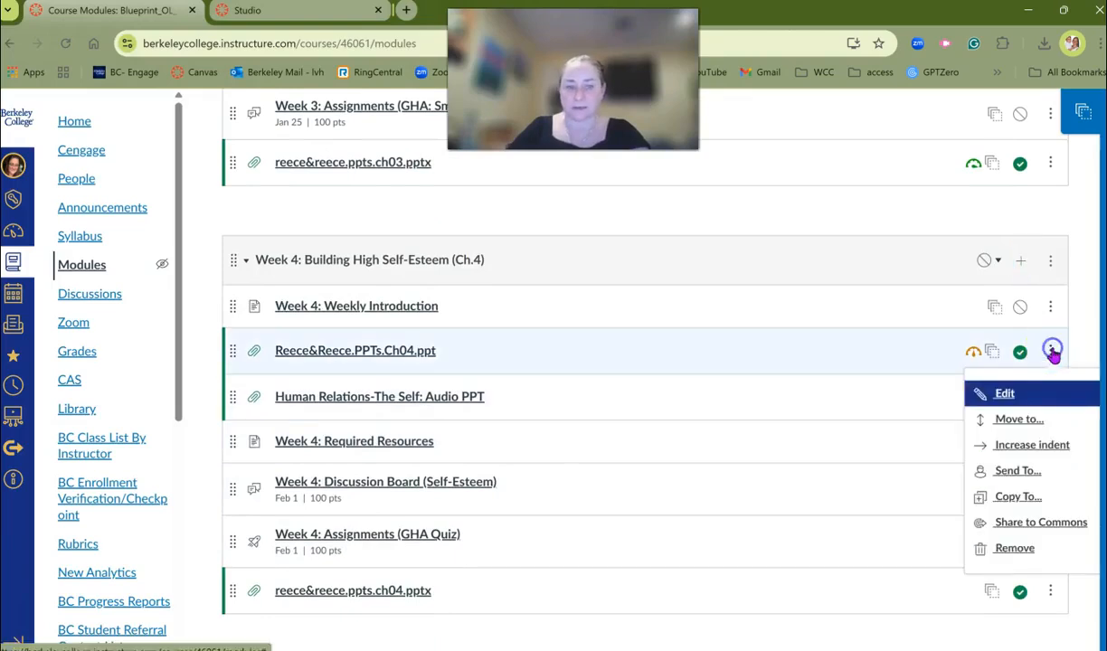
{"action": "left_click", "coordinate": [1022, 553]}
{"action": "left_click", "coordinate": [633, 155]}
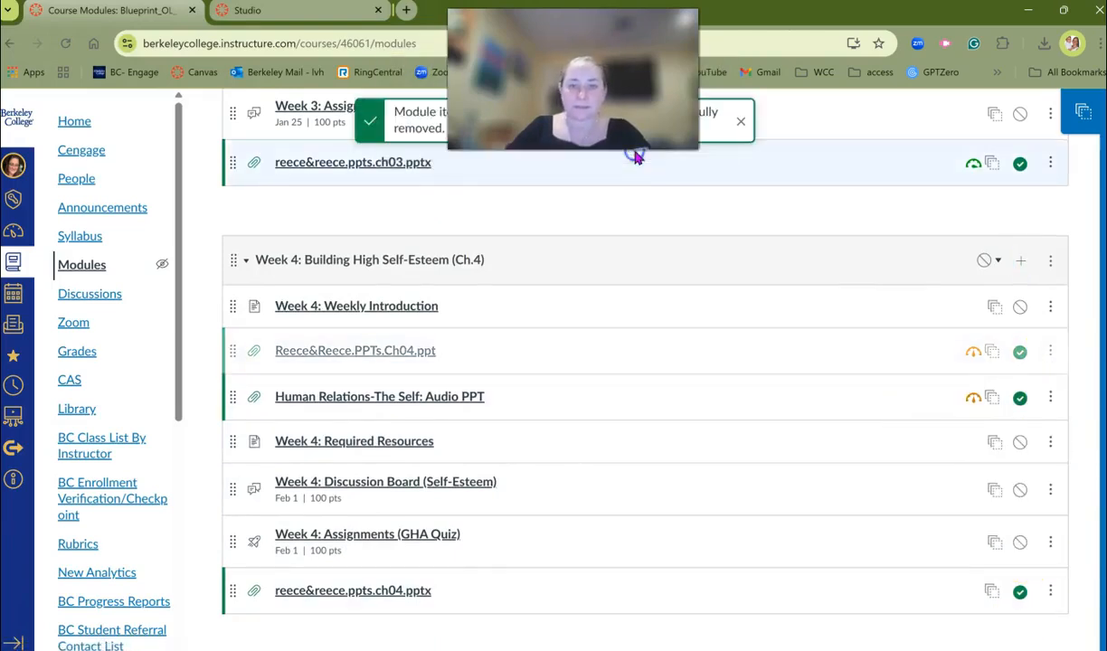
Examine the accessibility indicators of the chapter PowerPoints in the Week 5 to Week 12 modules
{"action": "scroll", "coordinate": [827, 361], "scroll_direction": "down", "scroll_amount": 2}
{"action": "scroll", "coordinate": [817, 375], "scroll_direction": "down", "scroll_amount": 1}
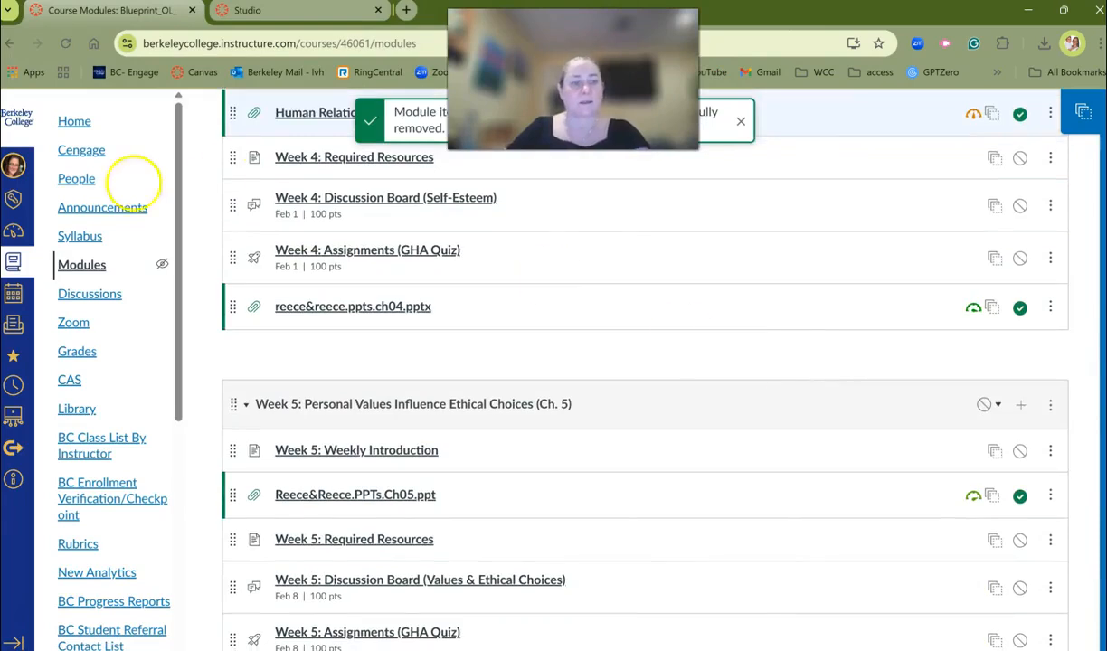
{"action": "scroll", "coordinate": [707, 453], "scroll_direction": "down", "scroll_amount": 2}
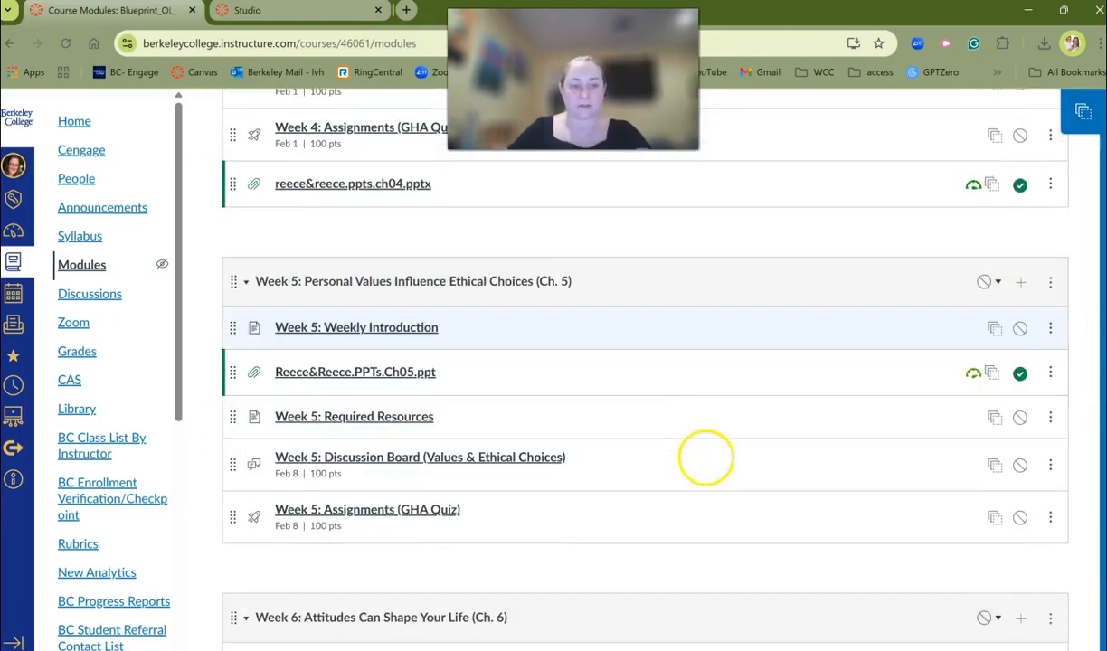
{"action": "scroll", "coordinate": [865, 515], "scroll_direction": "down", "scroll_amount": 2}
{"action": "scroll", "coordinate": [862, 523], "scroll_direction": "down", "scroll_amount": 3}
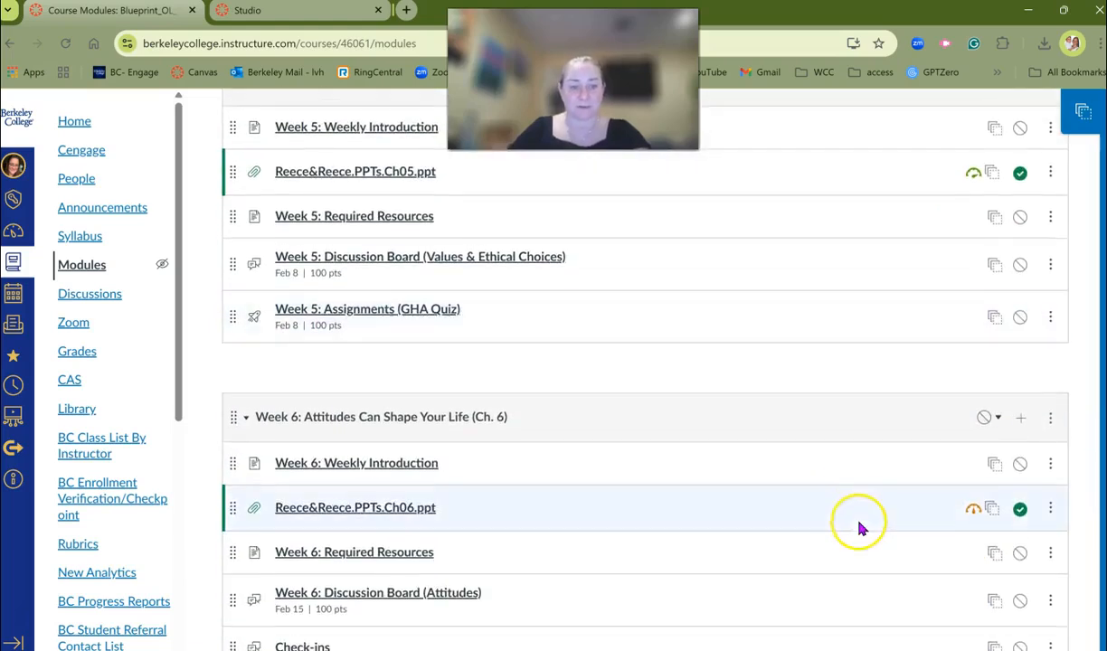
{"action": "scroll", "coordinate": [810, 531], "scroll_direction": "down", "scroll_amount": 1}
{"action": "scroll", "coordinate": [807, 541], "scroll_direction": "down", "scroll_amount": 8}
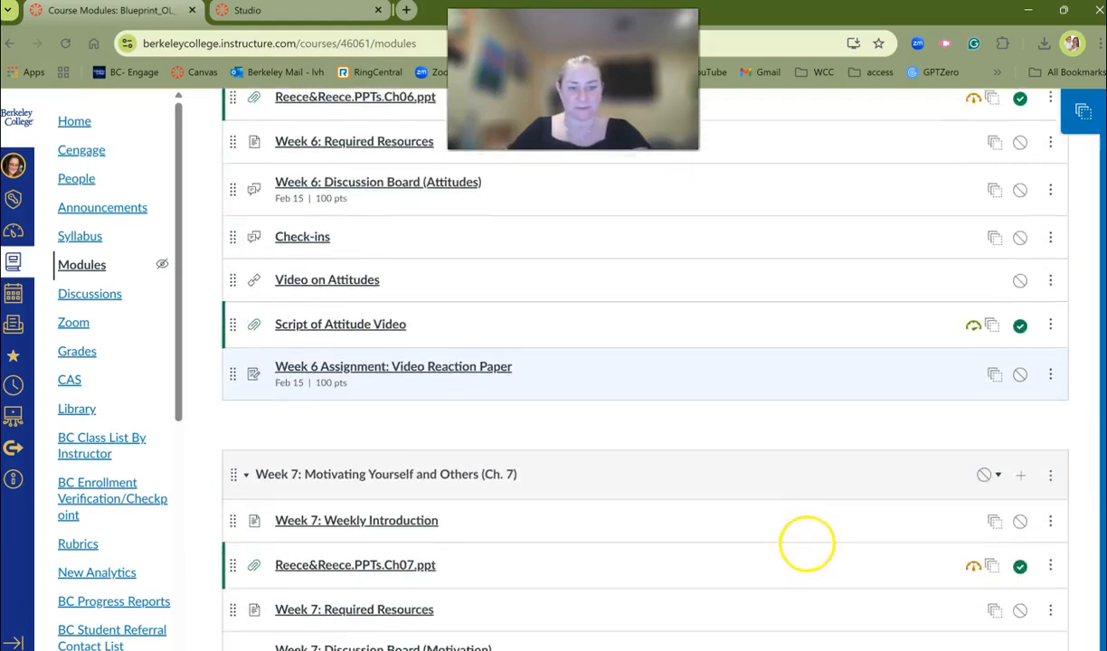
{"action": "scroll", "coordinate": [805, 545], "scroll_direction": "down", "scroll_amount": 5}
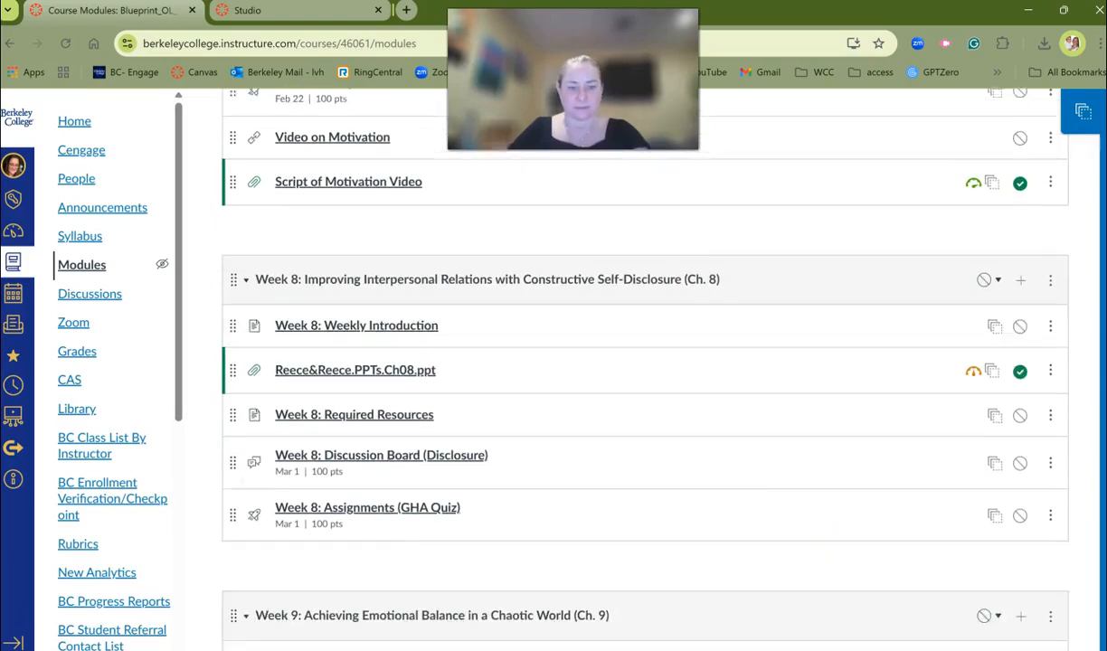
{"action": "scroll", "coordinate": [645, 362], "scroll_direction": "down", "scroll_amount": 3}
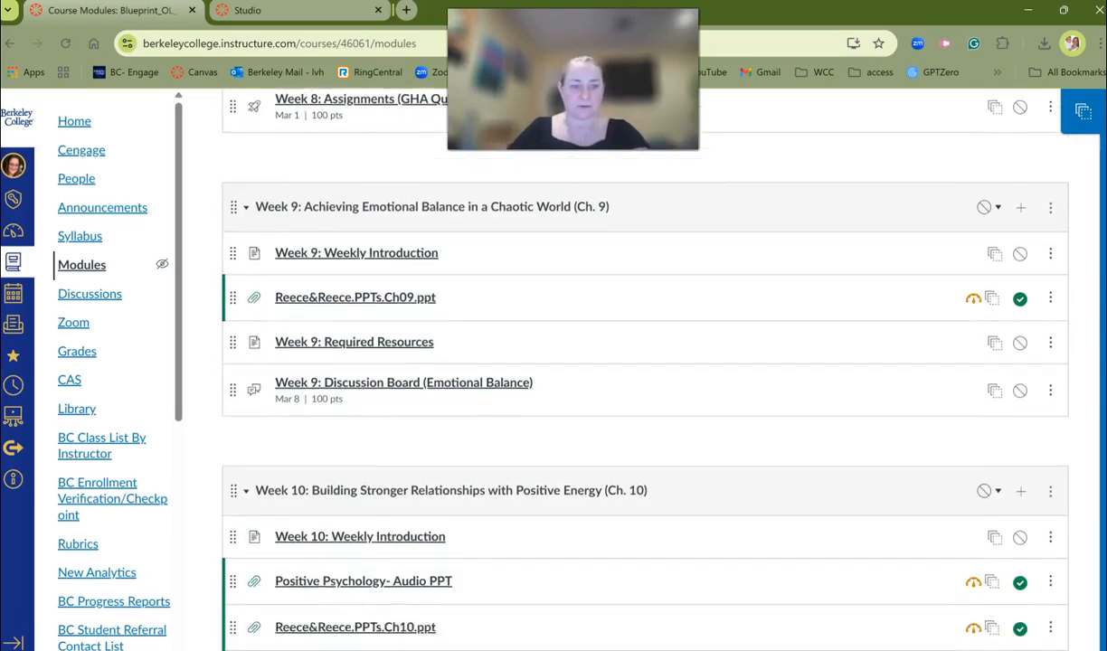
{"action": "scroll", "coordinate": [645, 362], "scroll_direction": "down", "scroll_amount": 7}
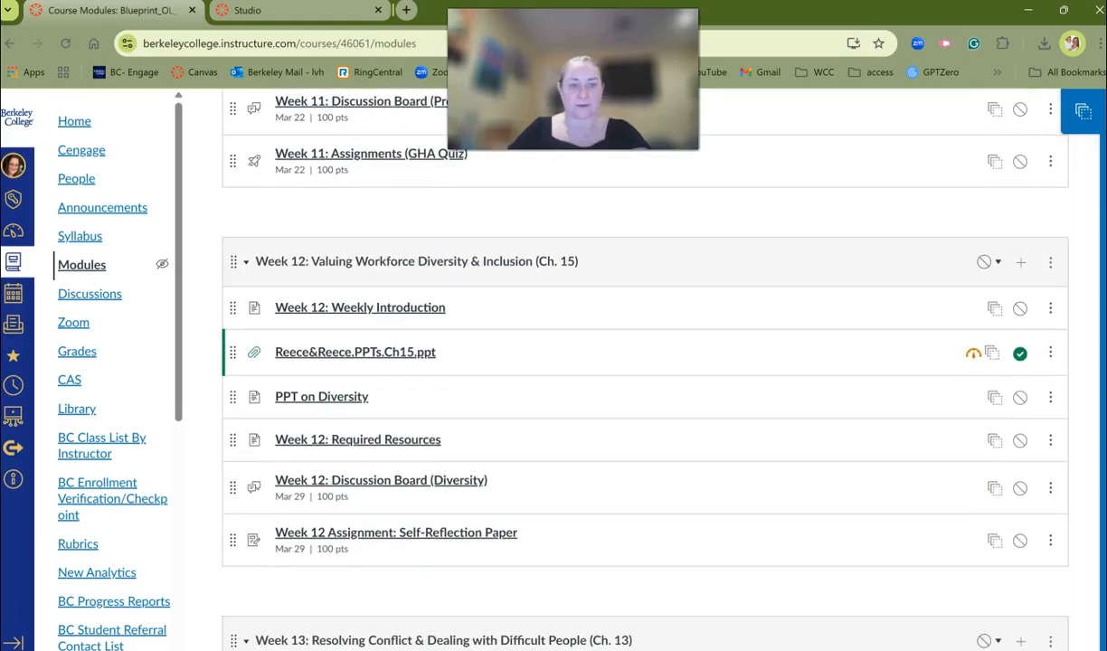
Upload reece&reece.ppts.ch15.pptx from the computer and add it as a file item to the Week 12 module
{"action": "left_click", "coordinate": [1023, 266]}
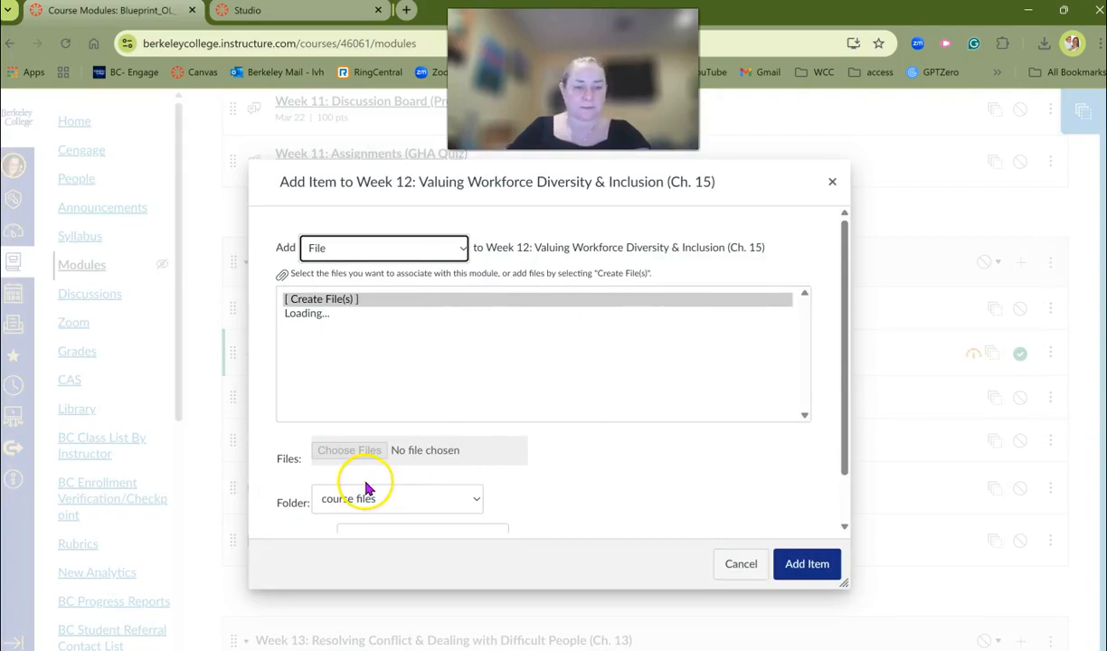
{"action": "left_click", "coordinate": [366, 452]}
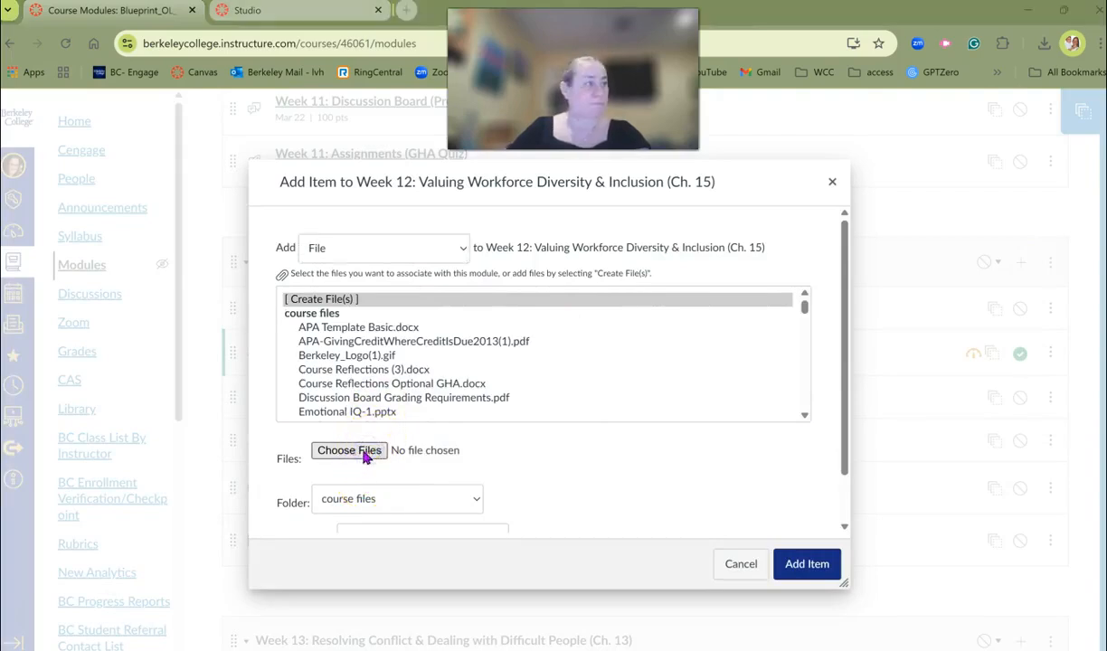
{"action": "scroll", "coordinate": [330, 272], "scroll_direction": "down", "scroll_amount": 1}
{"action": "scroll", "coordinate": [332, 295], "scroll_direction": "down", "scroll_amount": 3}
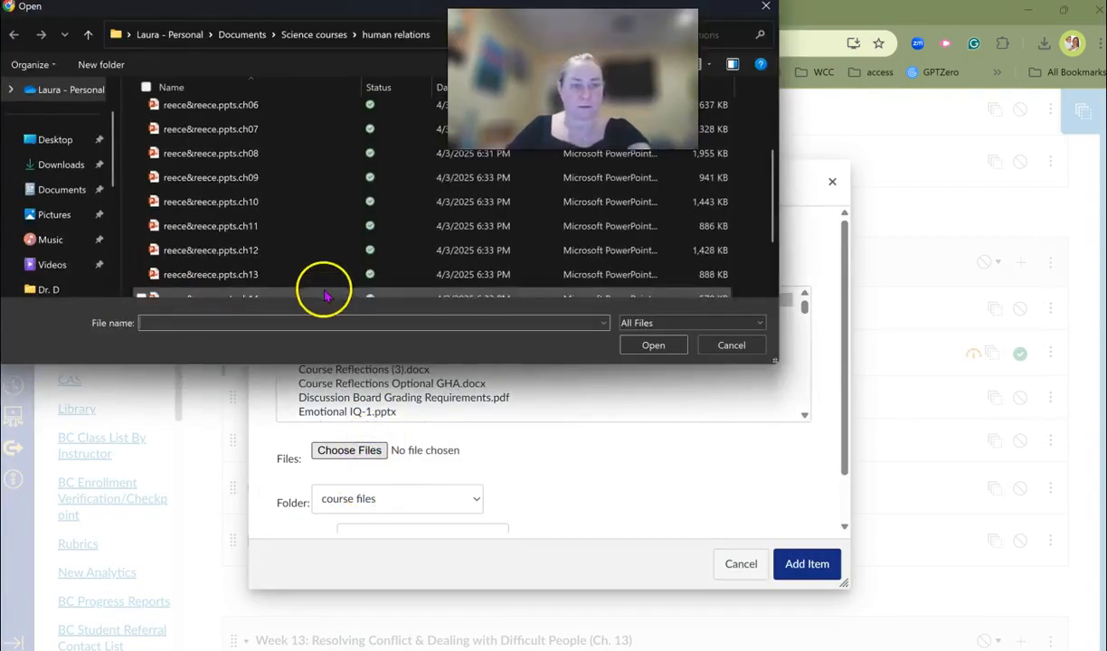
{"action": "left_click", "coordinate": [253, 240]}
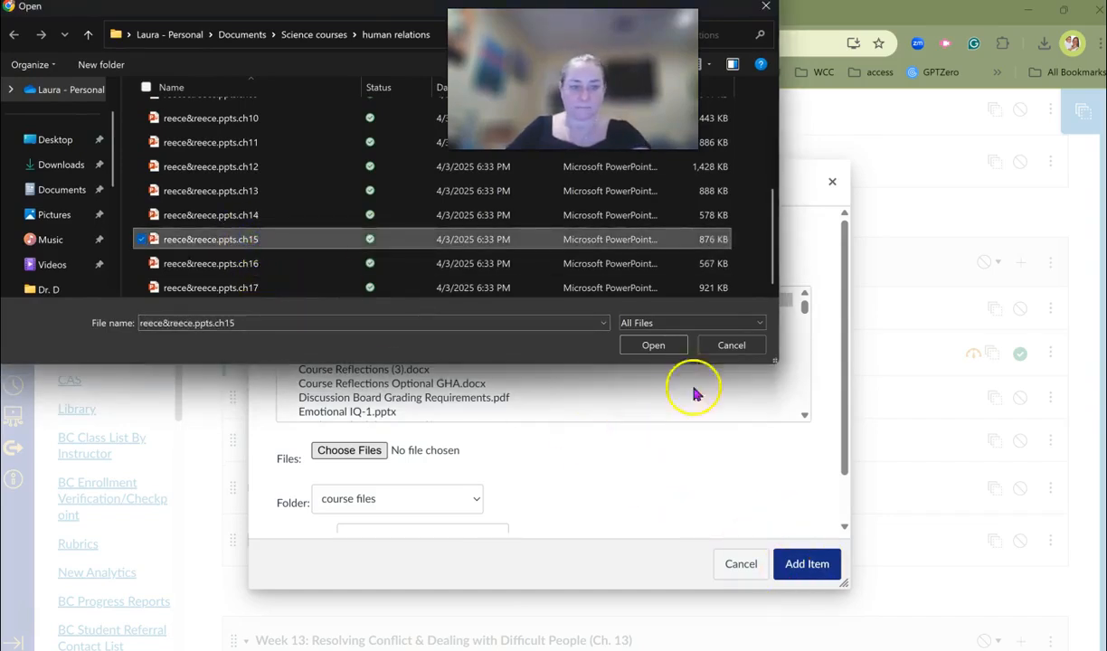
{"action": "left_click", "coordinate": [665, 349]}
{"action": "left_click", "coordinate": [822, 564]}
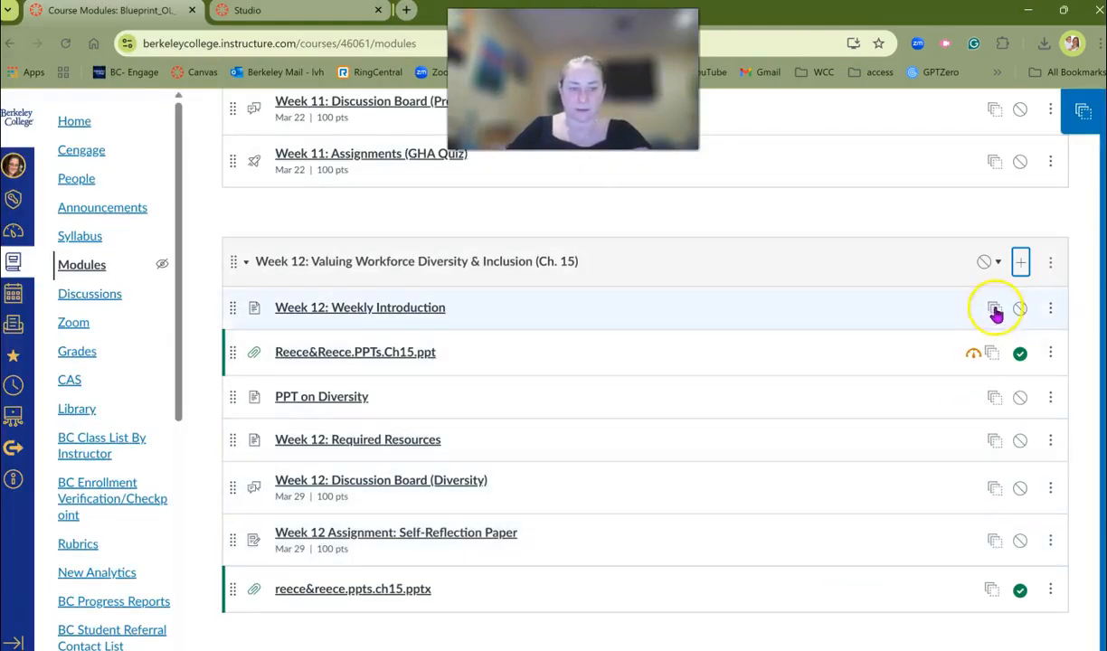
Remove the old Reece&Reece.PPTs.Ch15.ppt item from the Week 12 module and confirm the removal
{"action": "left_click", "coordinate": [1050, 352]}
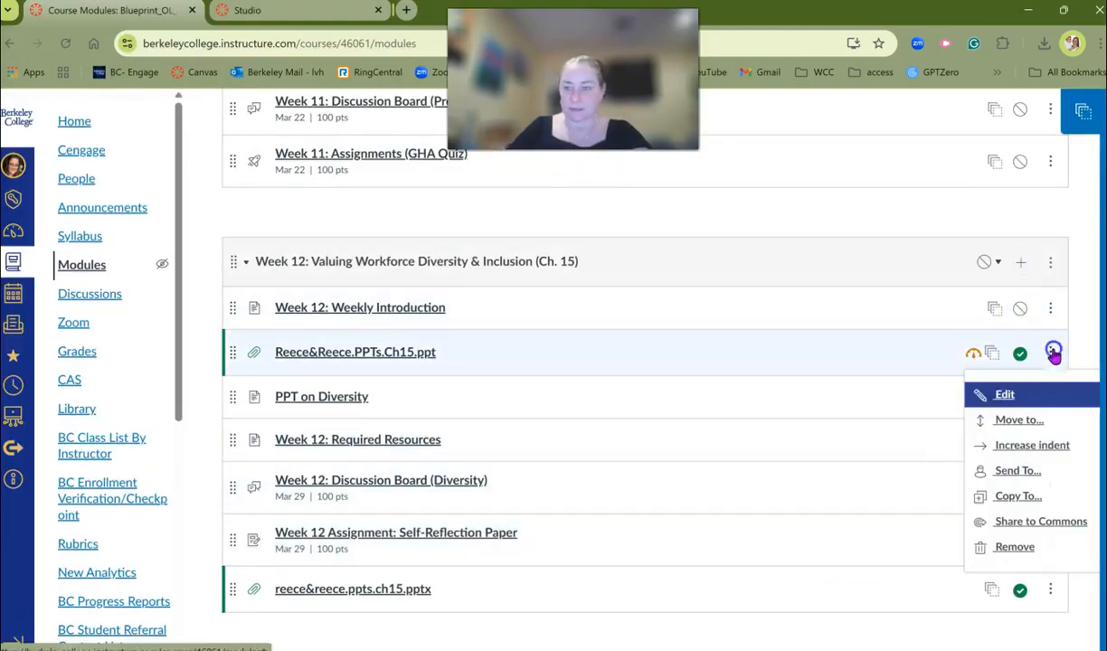
{"action": "left_click", "coordinate": [1028, 550]}
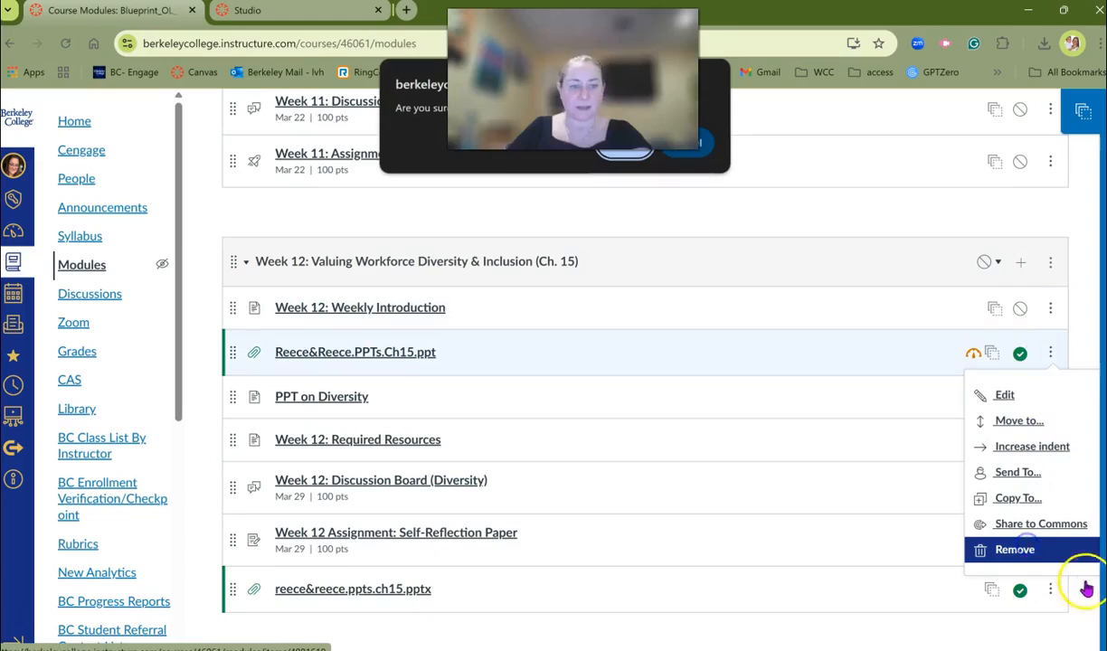
{"action": "left_click", "coordinate": [633, 149]}
Upload reece&reece.ppts.ch12.pptx from the computer and add it as a file item to the Week 14 module
{"action": "scroll", "coordinate": [805, 389], "scroll_direction": "down", "scroll_amount": 4}
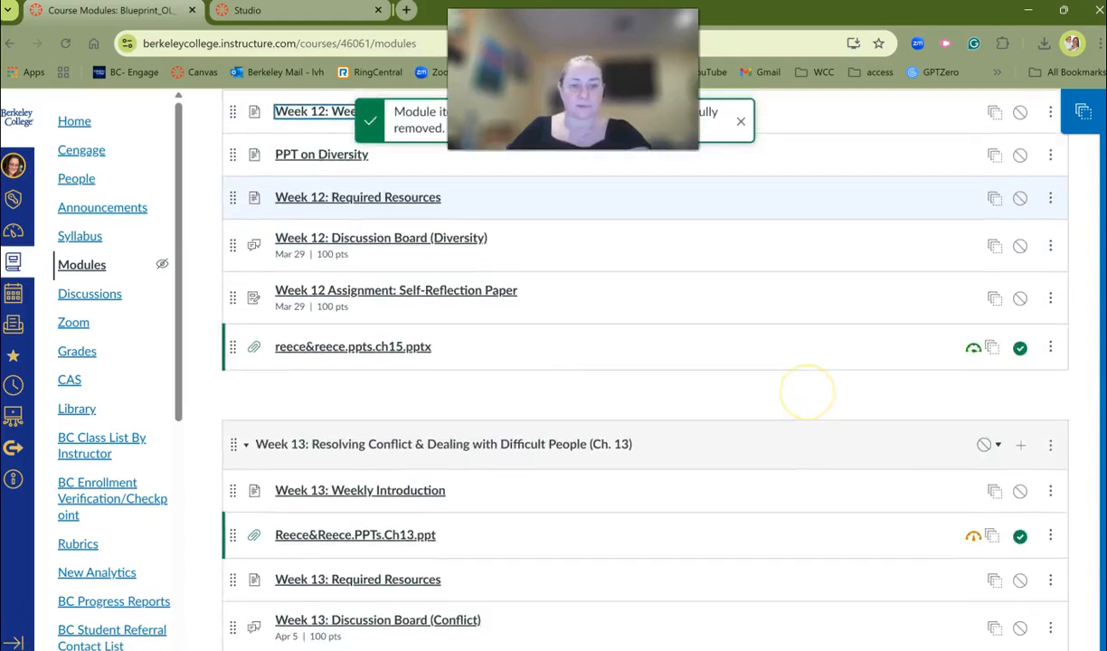
{"action": "scroll", "coordinate": [625, 362], "scroll_direction": "down", "scroll_amount": 5}
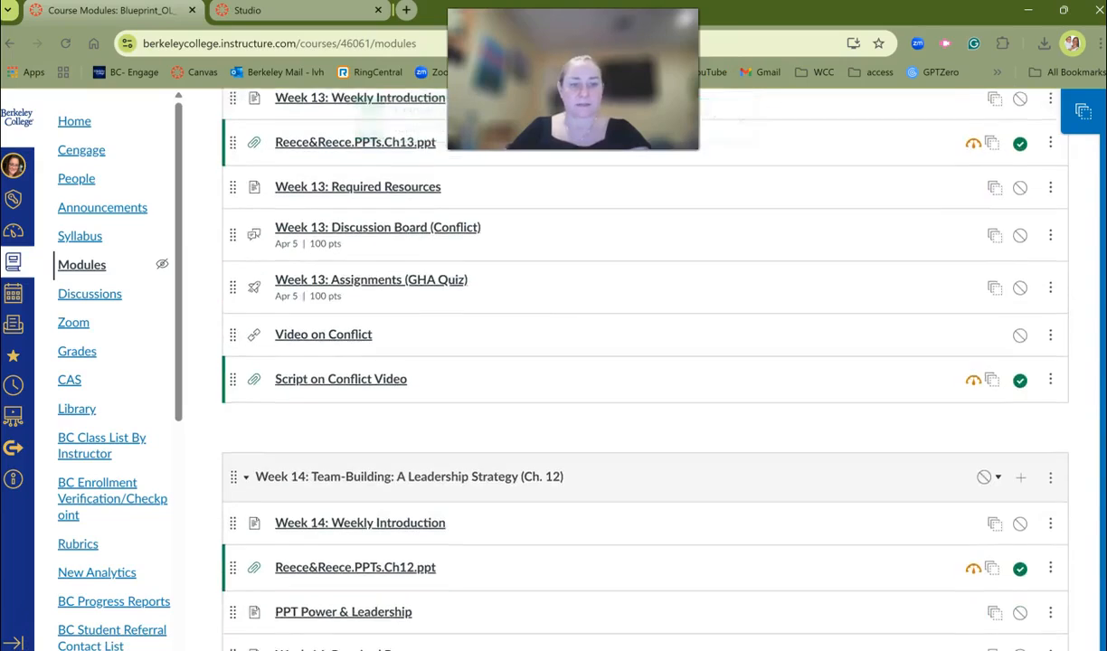
{"action": "scroll", "coordinate": [644, 362], "scroll_direction": "down", "scroll_amount": 1}
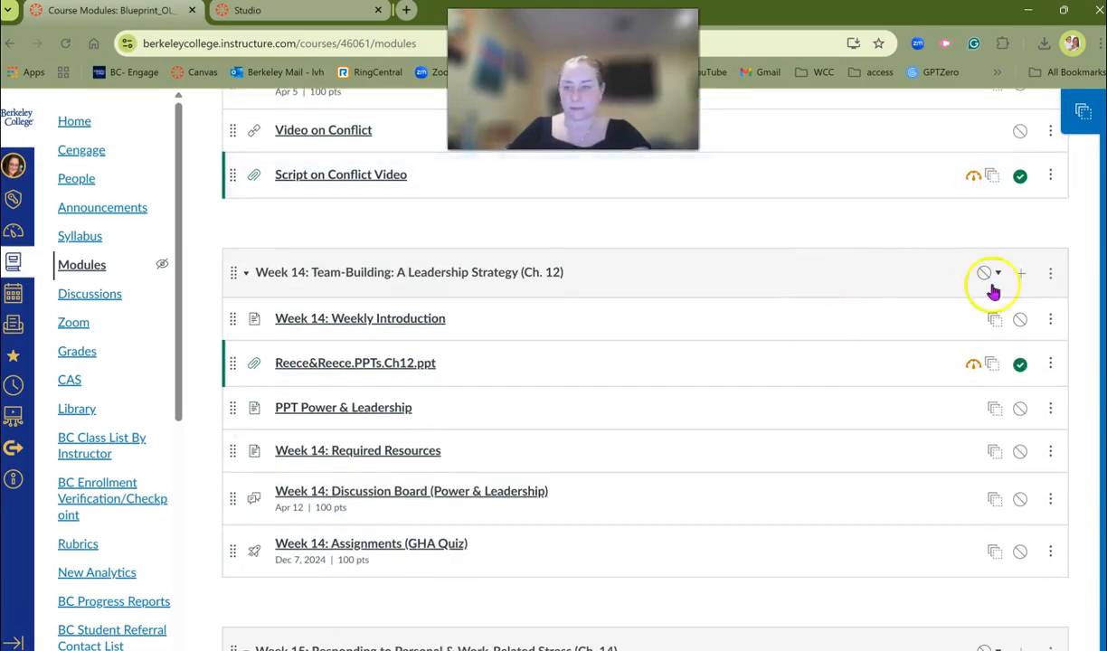
{"action": "left_click", "coordinate": [1020, 276]}
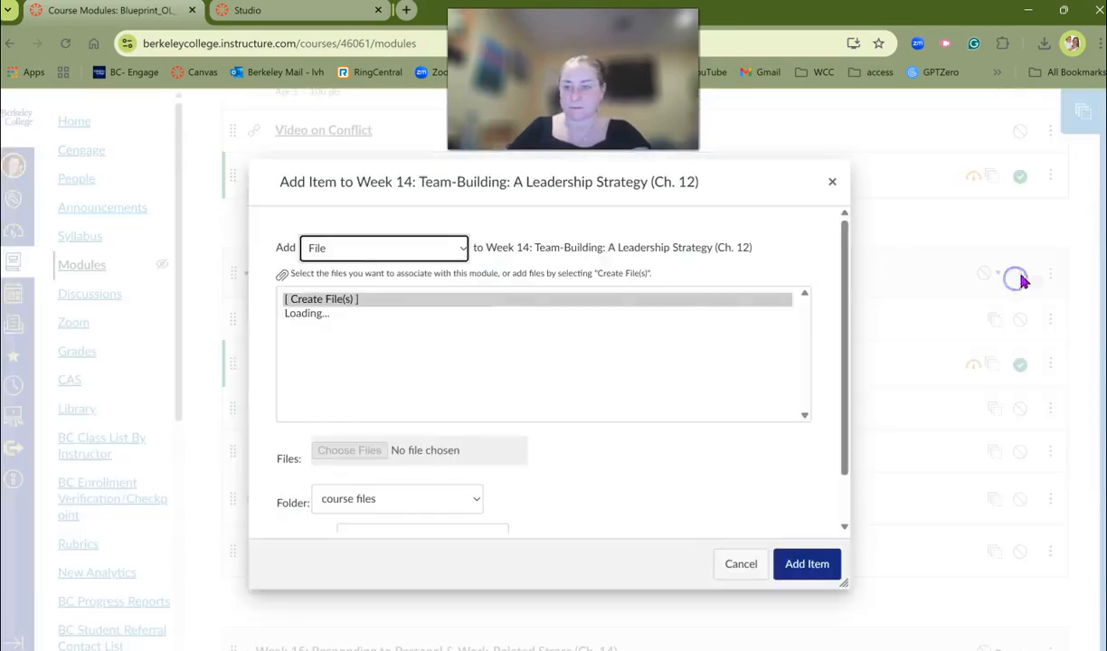
{"action": "left_click", "coordinate": [362, 455]}
{"action": "scroll", "coordinate": [444, 456], "scroll_direction": "down", "scroll_amount": 3}
{"action": "left_click", "coordinate": [231, 164]}
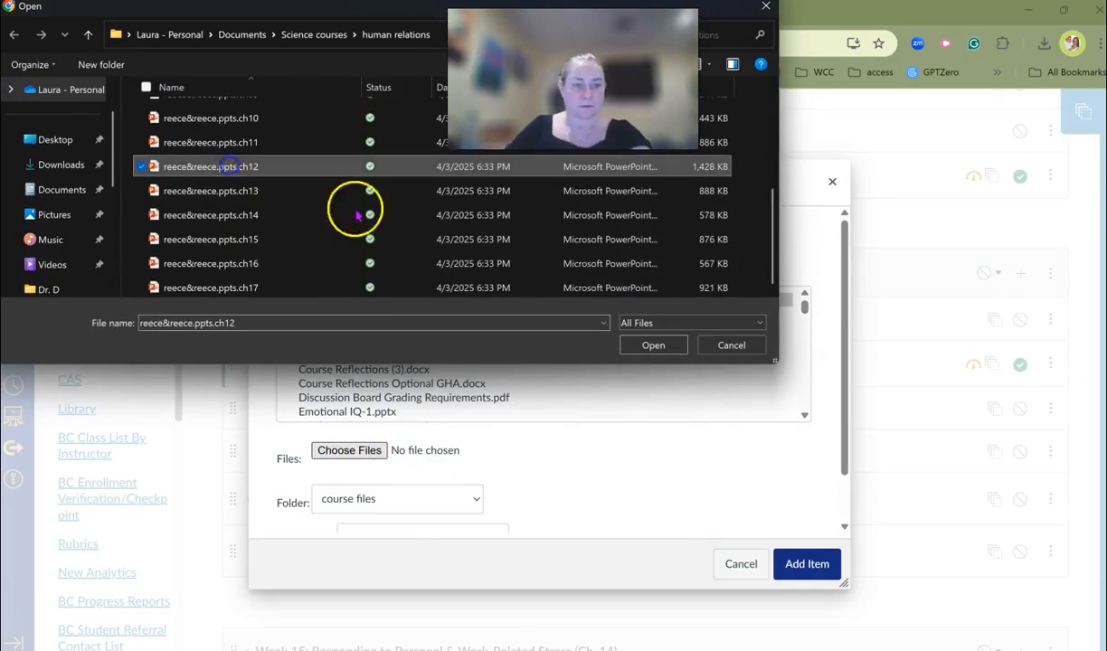
{"action": "left_click", "coordinate": [653, 346]}
{"action": "left_click", "coordinate": [810, 564]}
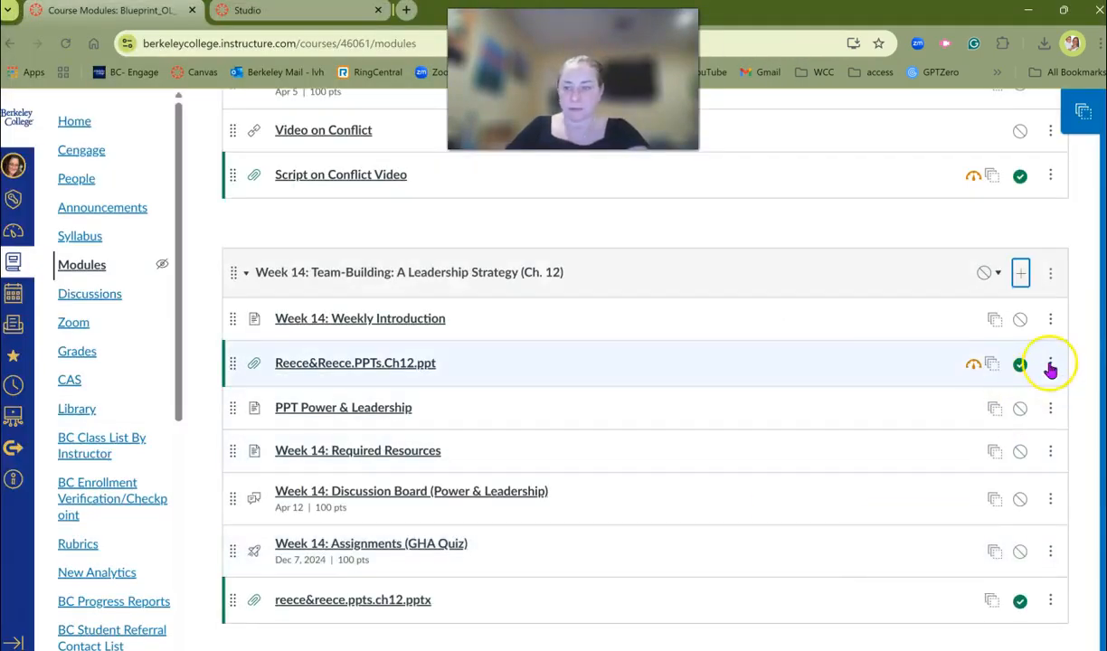
Remove the old Reece&Reece.PPTs.Ch12.ppt item from the Week 14 module and move reece&reece.ppts.ch12.pptx directly below PPT Power & Leadership
{"action": "left_click", "coordinate": [1050, 364]}
{"action": "left_click", "coordinate": [1011, 560]}
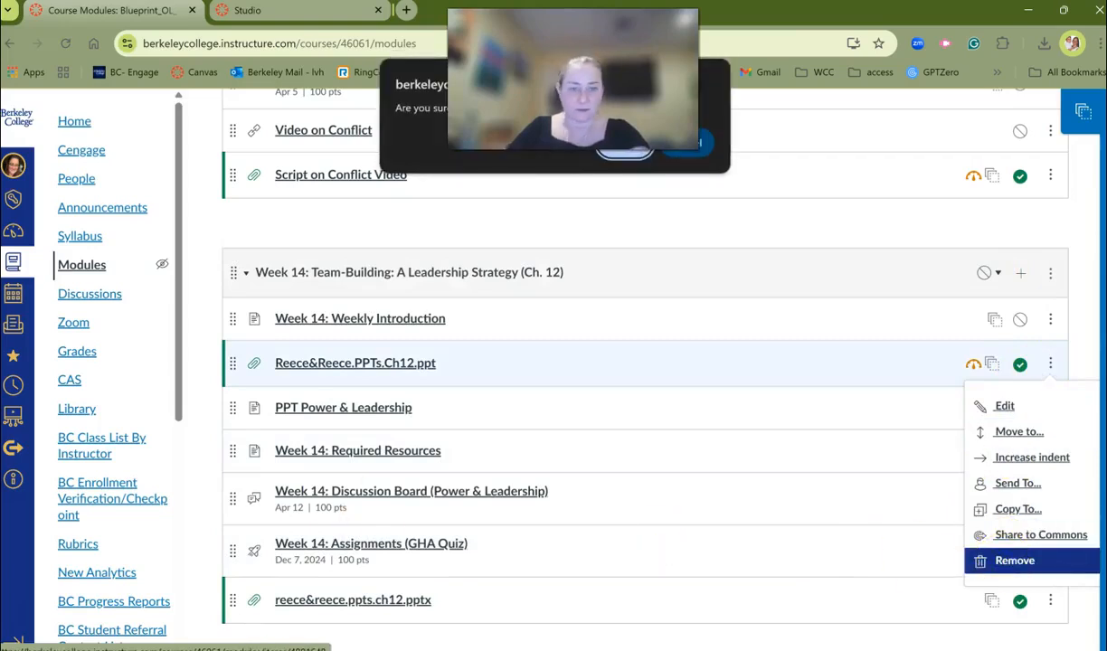
{"action": "left_click", "coordinate": [624, 156]}
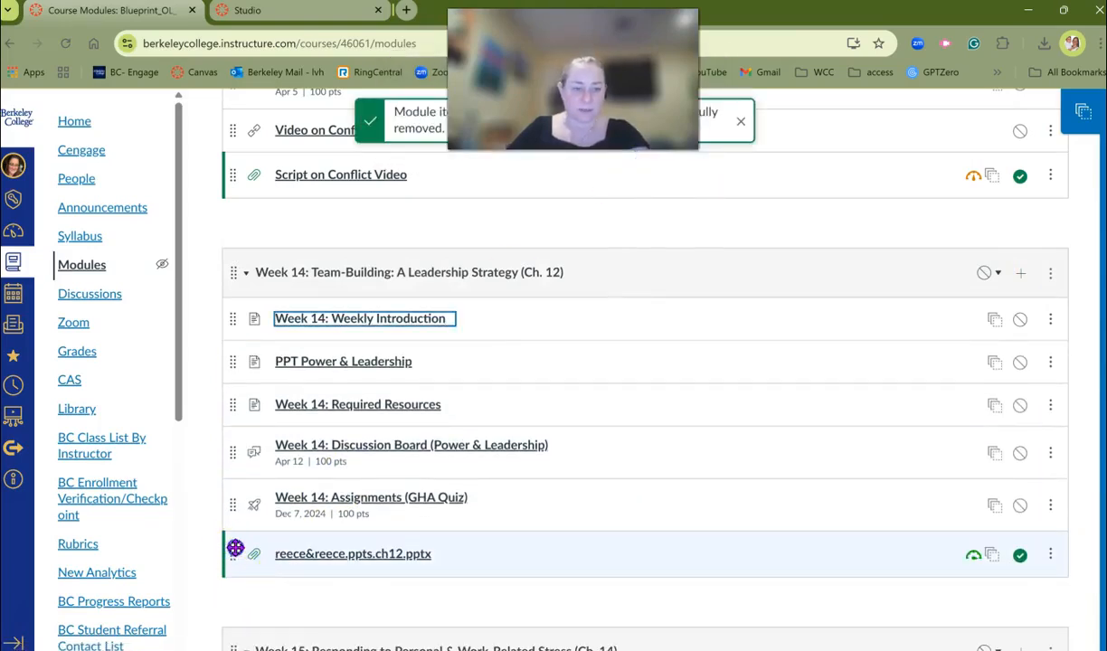
{"action": "left_click_drag", "start_coordinate": [235, 548], "coordinate": [243, 400]}
Open the course files and delete the two old Chapter 2 PowerPoints created Sep 25, 2024, confirming the deletion
{"action": "scroll", "coordinate": [889, 585], "scroll_direction": "down", "scroll_amount": 3}
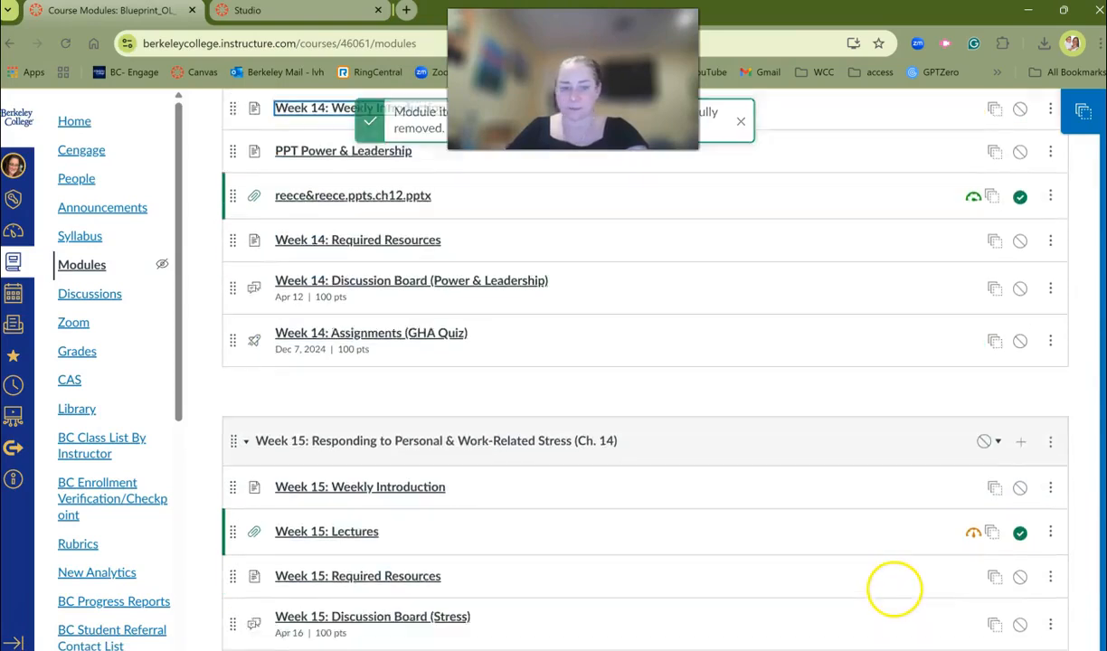
{"action": "scroll", "coordinate": [894, 590], "scroll_direction": "down", "scroll_amount": 2}
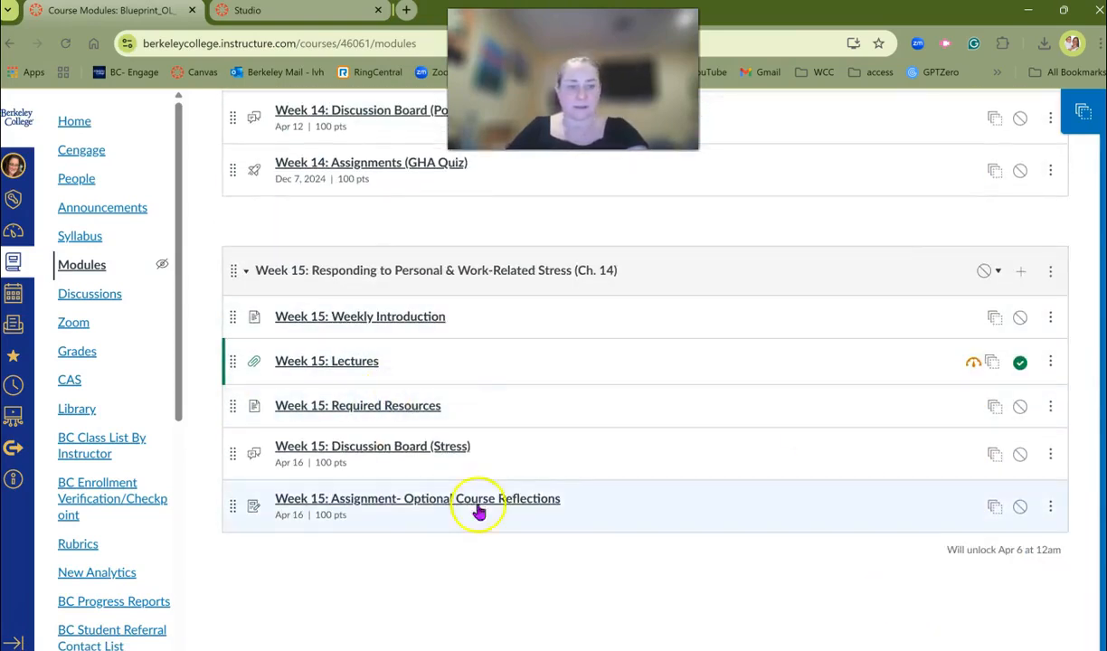
{"action": "scroll", "coordinate": [687, 448], "scroll_direction": "up", "scroll_amount": 2}
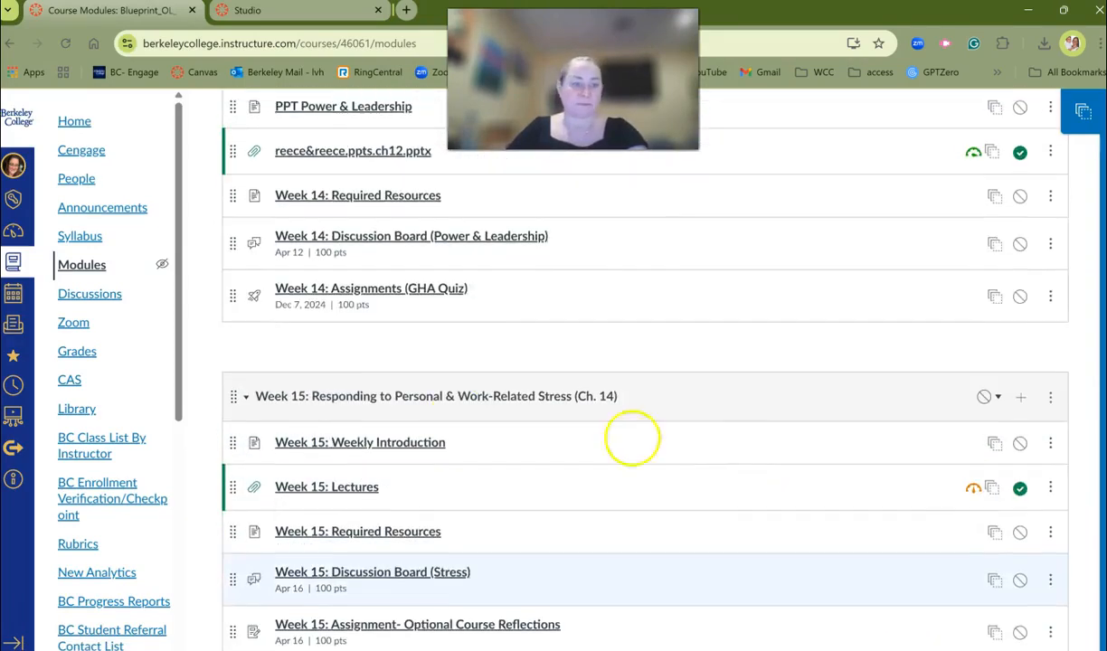
{"action": "scroll", "coordinate": [186, 362], "scroll_direction": "down", "scroll_amount": 4}
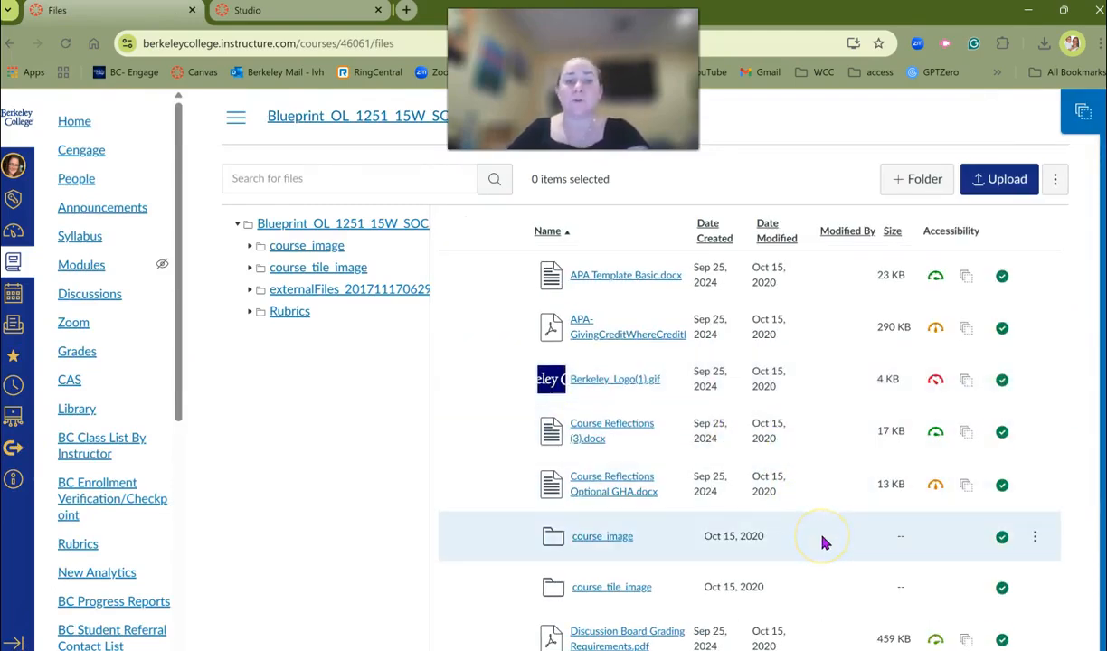
{"action": "scroll", "coordinate": [823, 541], "scroll_direction": "down", "scroll_amount": 6}
{"action": "scroll", "coordinate": [751, 362], "scroll_direction": "down", "scroll_amount": 5}
{"action": "scroll", "coordinate": [650, 420], "scroll_direction": "down", "scroll_amount": 1}
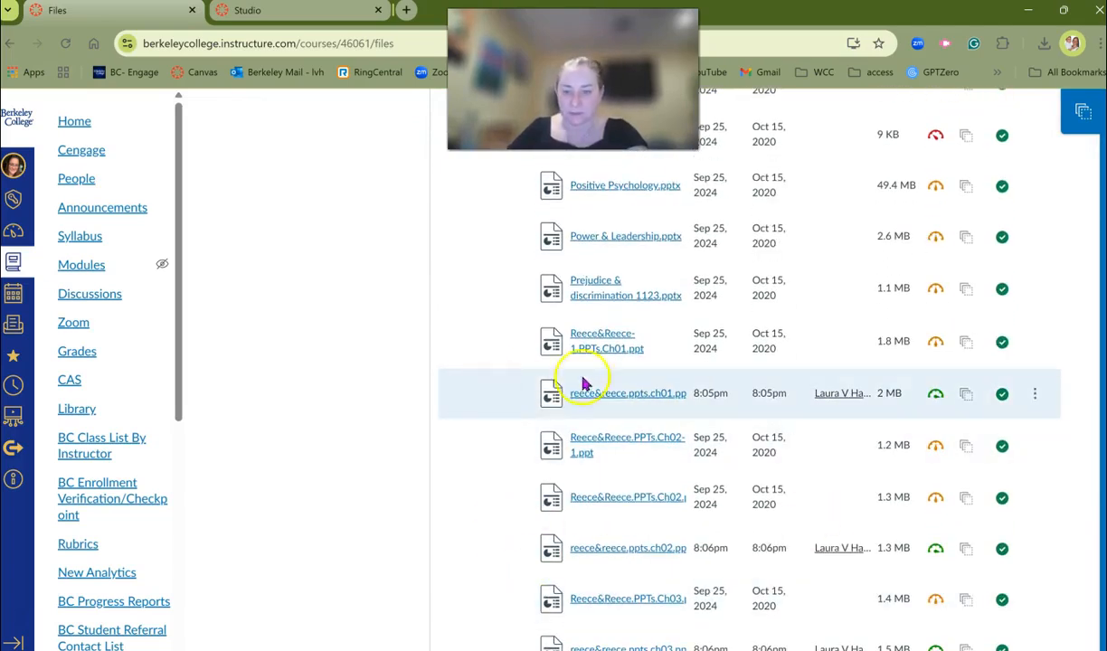
{"action": "left_click", "coordinate": [519, 443]}
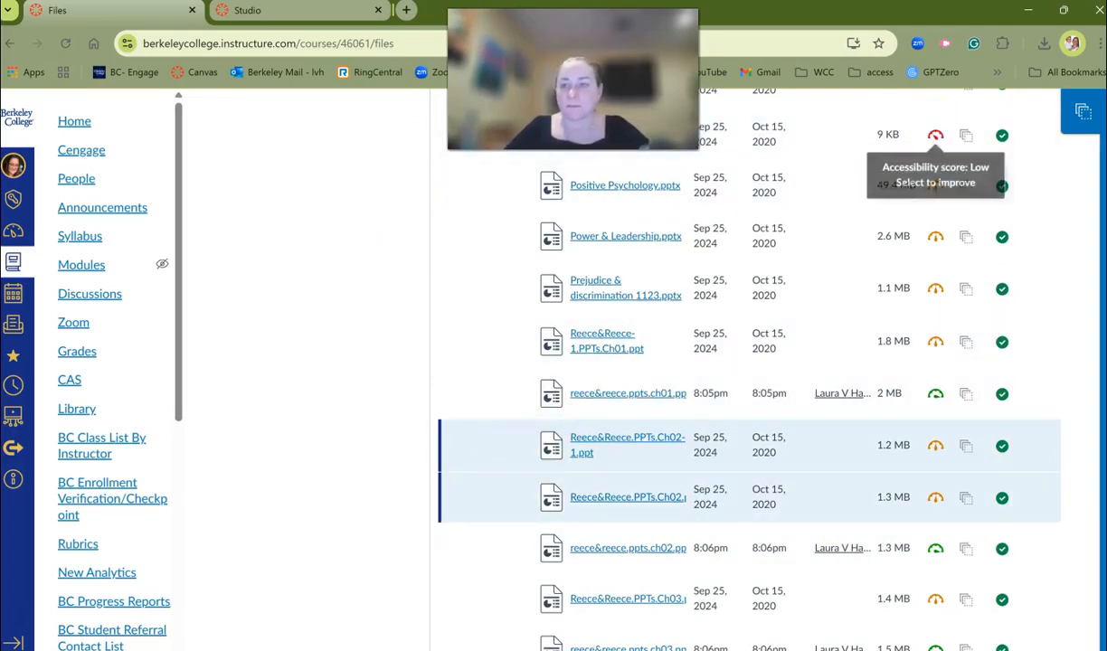
{"action": "scroll", "coordinate": [935, 135], "scroll_direction": "up", "scroll_amount": 5}
{"action": "left_click_drag", "start_coordinate": [1104, 208], "coordinate": [1082, 86]}
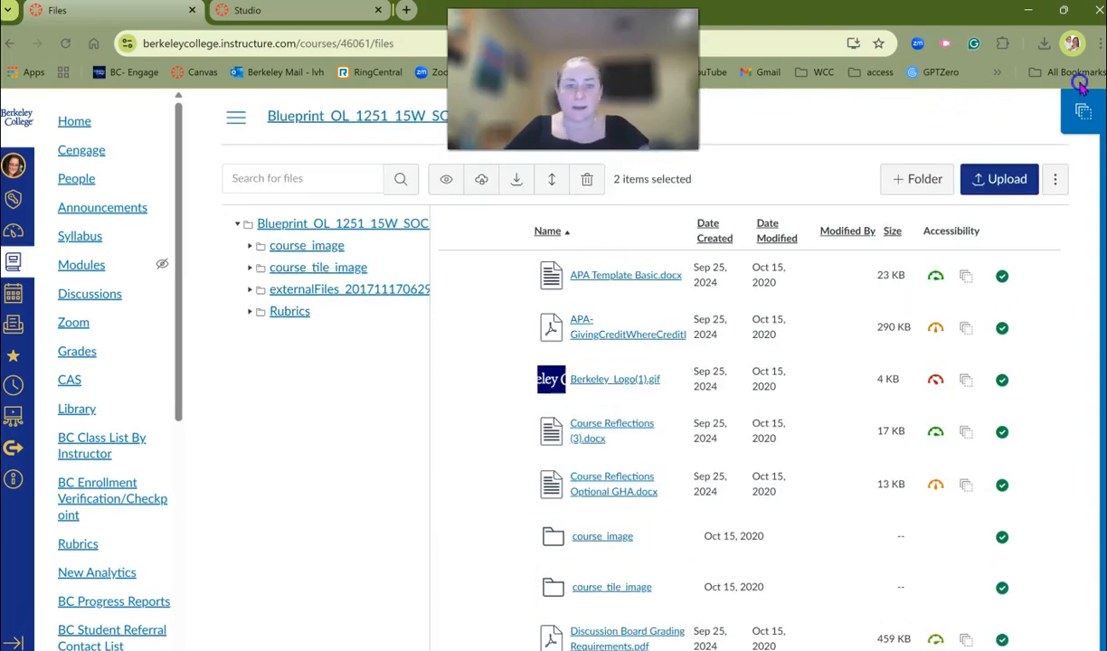
{"action": "left_click", "coordinate": [584, 181]}
{"action": "left_click", "coordinate": [624, 154]}
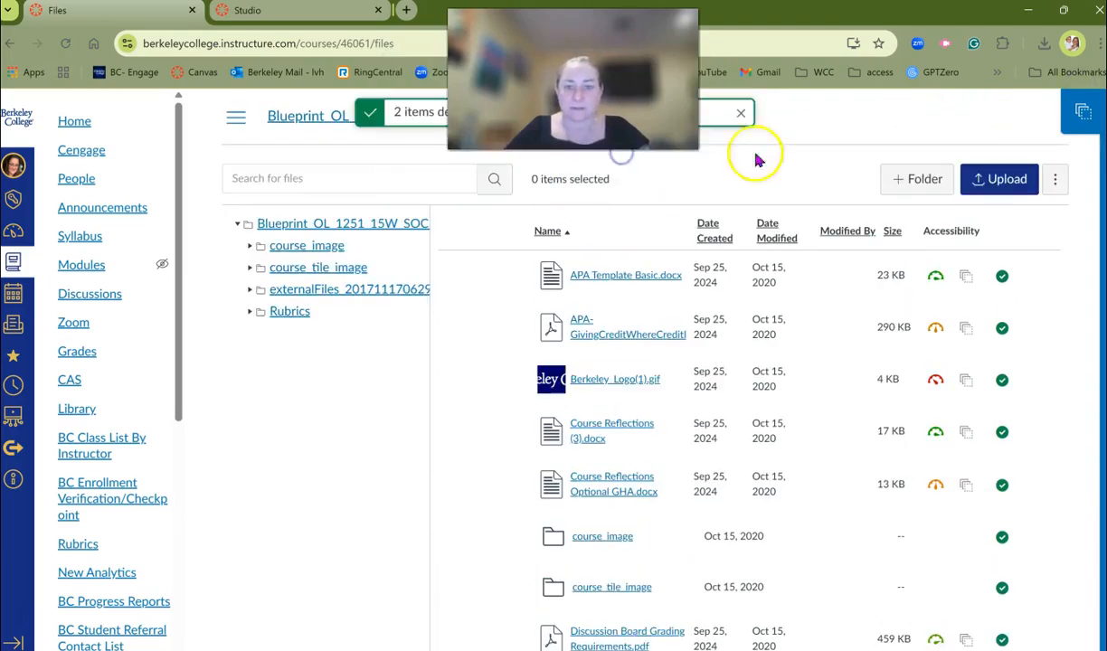
Select the ten old Reece&Reece PowerPoints for Chapters 3 to 12, leaving the new uploads unselected, and delete them from the course files
{"action": "scroll", "coordinate": [741, 380], "scroll_direction": "down", "scroll_amount": 10}
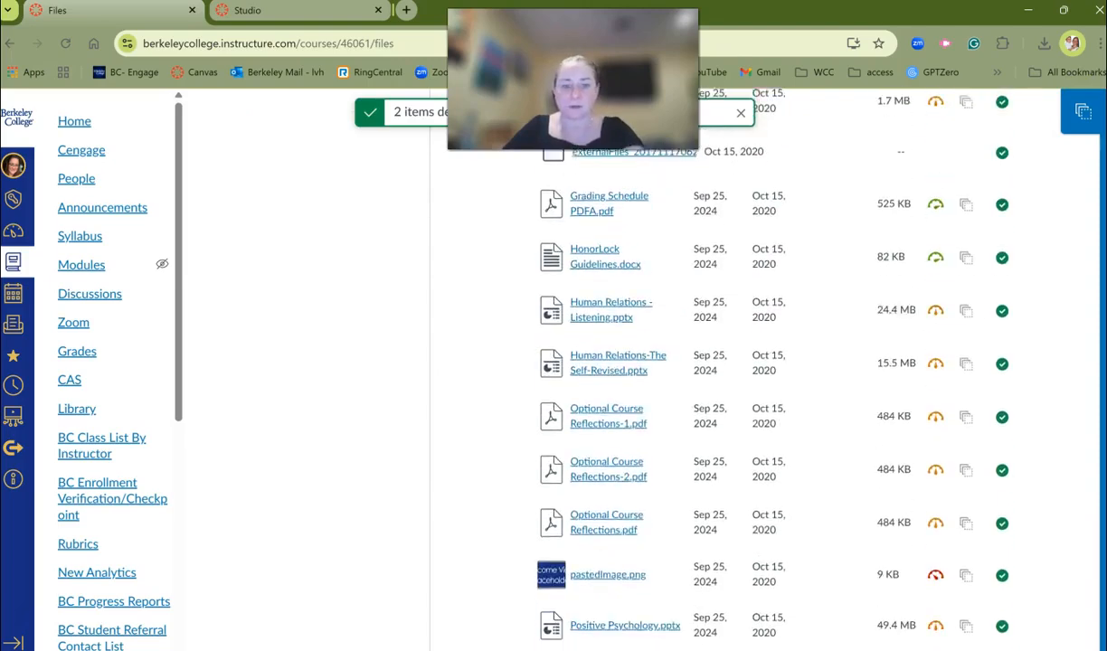
{"action": "scroll", "coordinate": [935, 307], "scroll_direction": "down", "scroll_amount": 3}
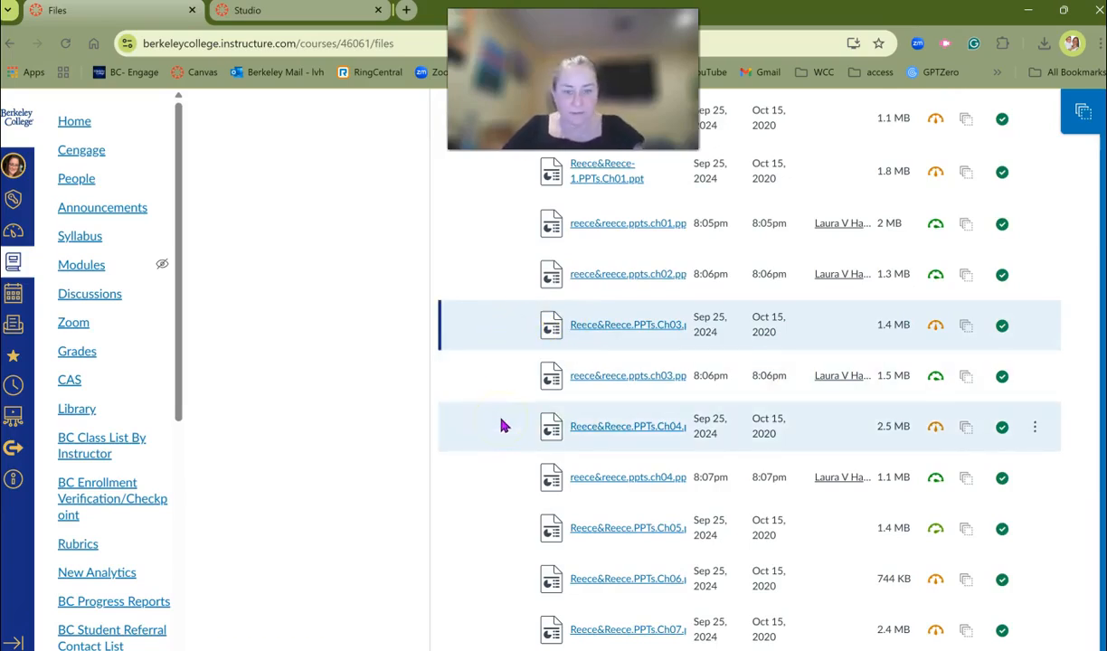
{"action": "left_click", "coordinate": [502, 514], "text": "ctrl"}
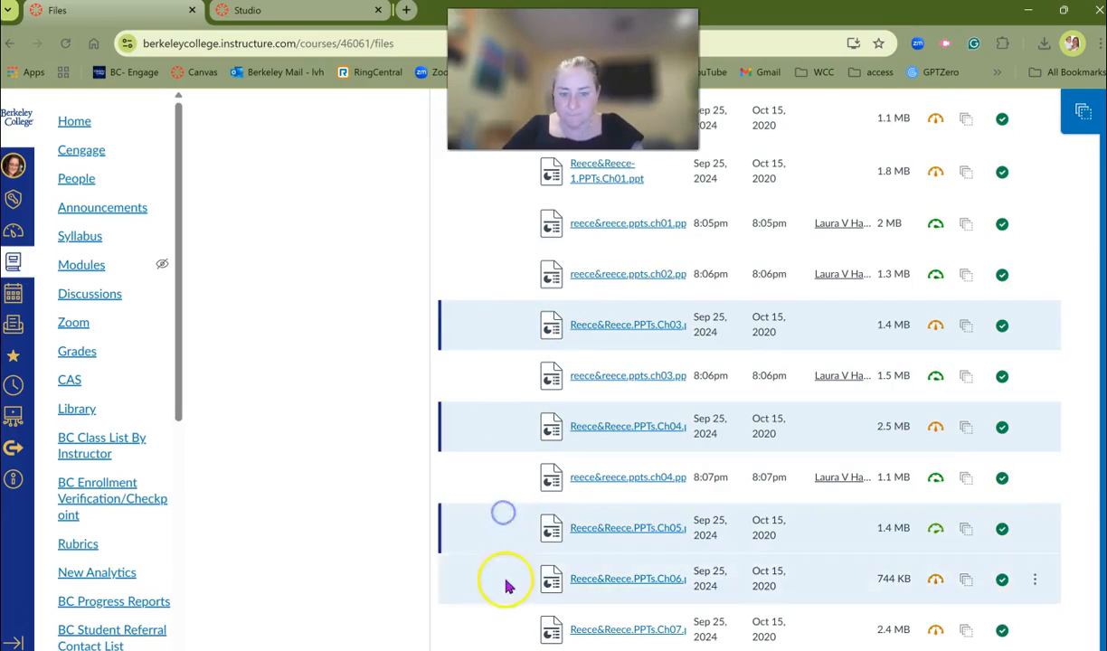
{"action": "left_click", "coordinate": [505, 580], "text": "ctrl"}
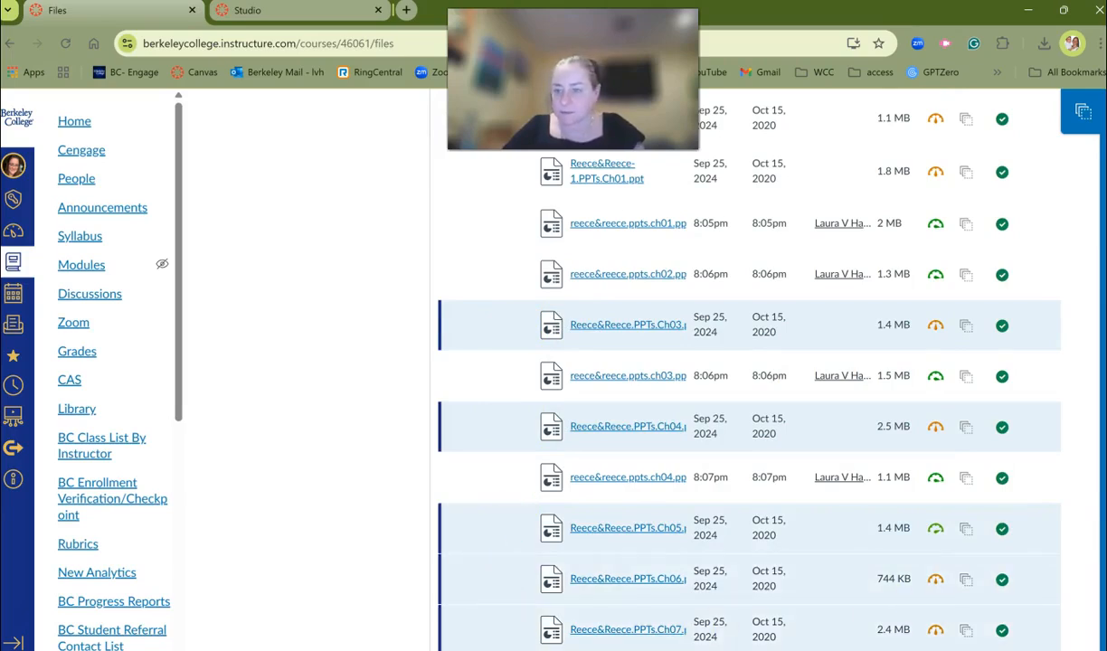
{"action": "scroll", "coordinate": [749, 361], "scroll_direction": "down", "scroll_amount": 4}
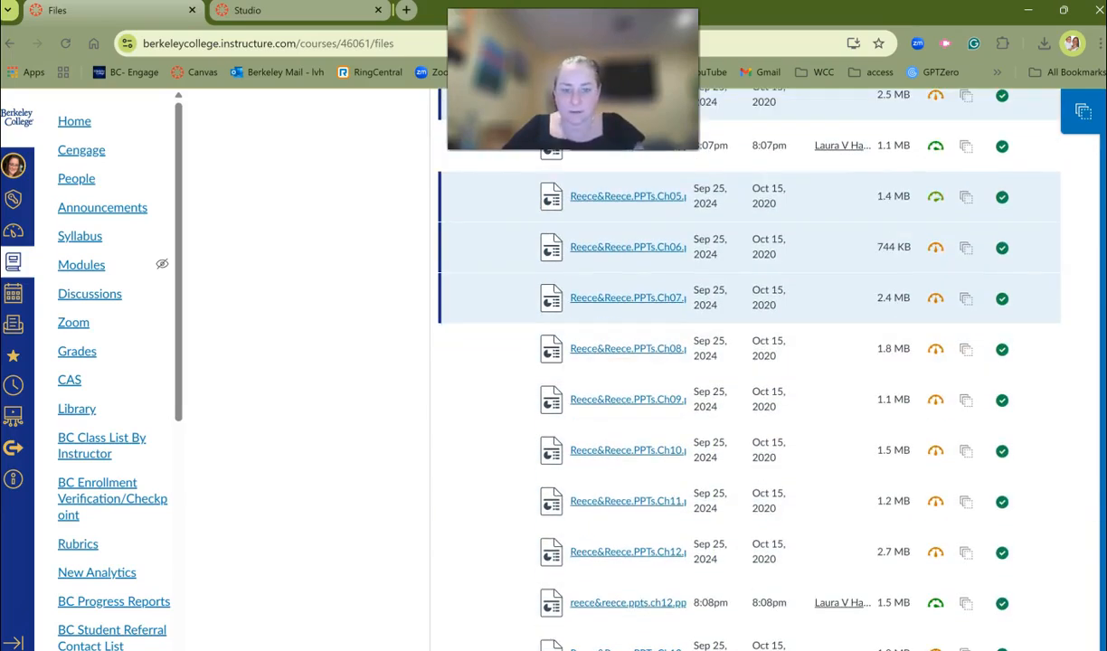
{"action": "left_click", "coordinate": [504, 398], "text": "ctrl"}
{"action": "left_click", "coordinate": [491, 454], "text": "ctrl"}
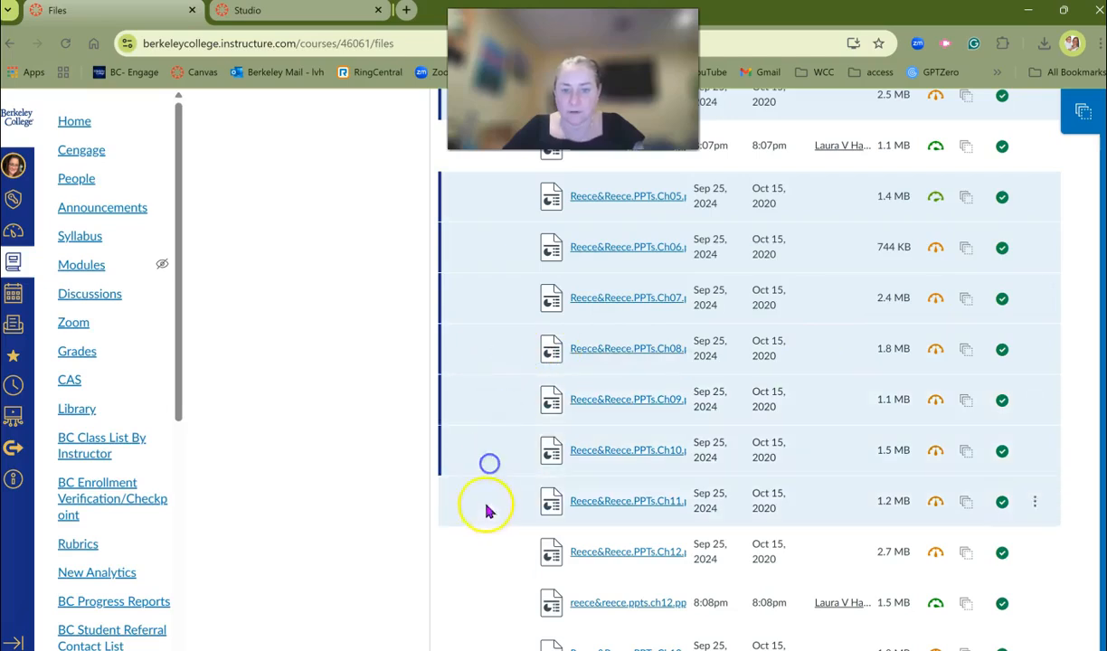
{"action": "left_click", "coordinate": [486, 506], "text": "ctrl"}
{"action": "left_click", "coordinate": [486, 558], "text": "ctrl"}
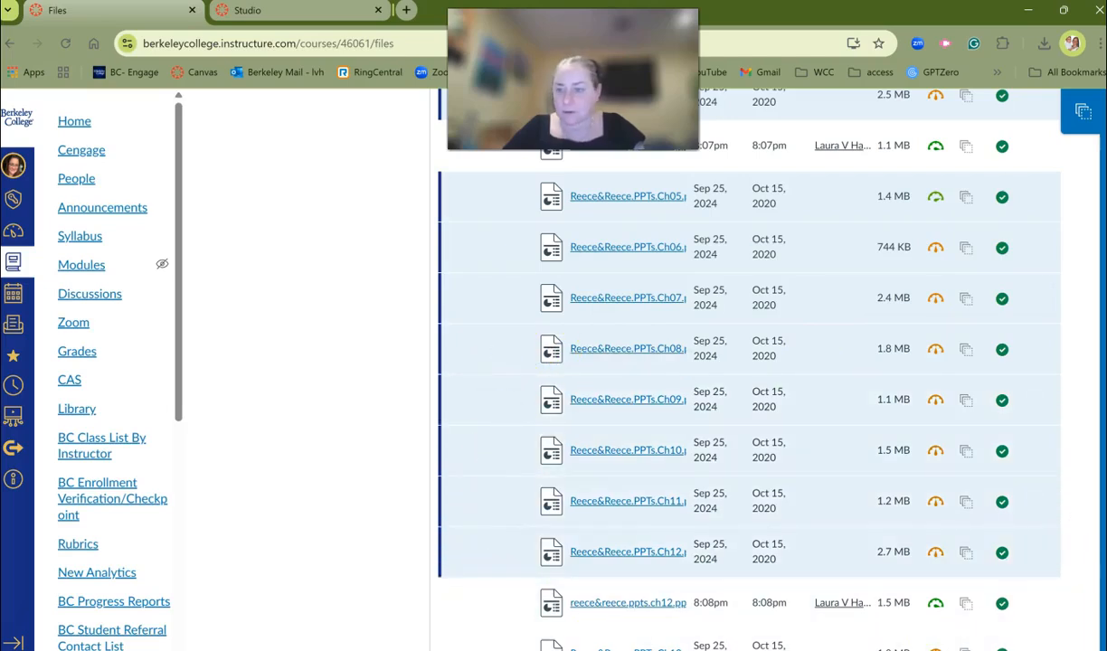
{"action": "scroll", "coordinate": [724, 362], "scroll_direction": "down", "scroll_amount": 2}
{"action": "scroll", "coordinate": [724, 362], "scroll_direction": "up", "scroll_amount": 15}
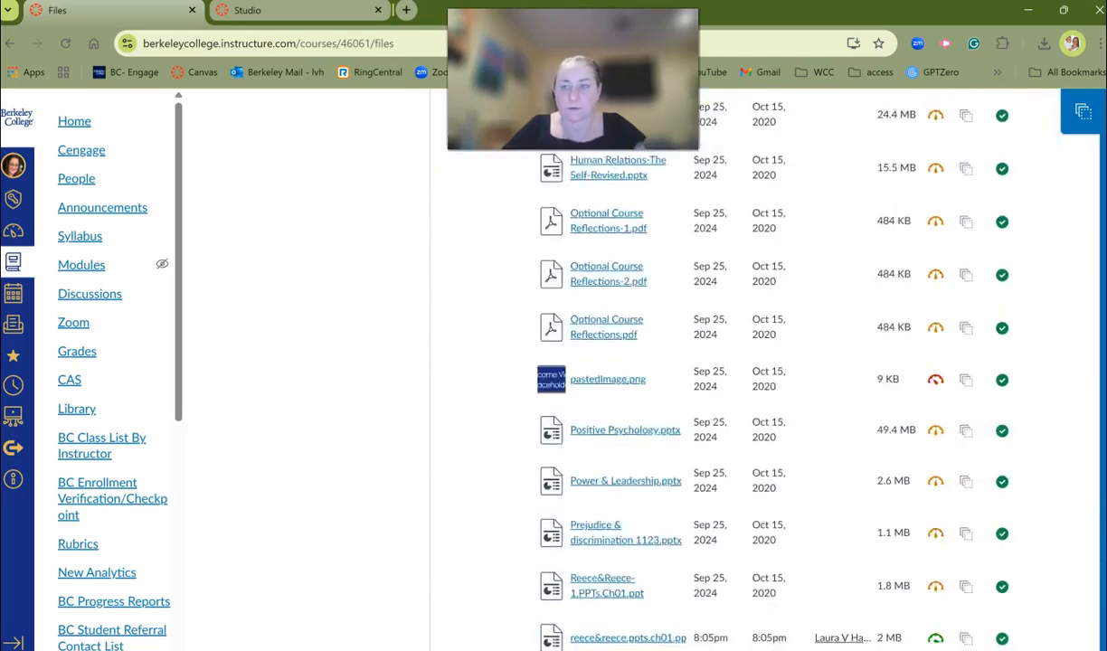
{"action": "scroll", "coordinate": [723, 362], "scroll_direction": "up", "scroll_amount": 6}
{"action": "left_click", "coordinate": [588, 179]}
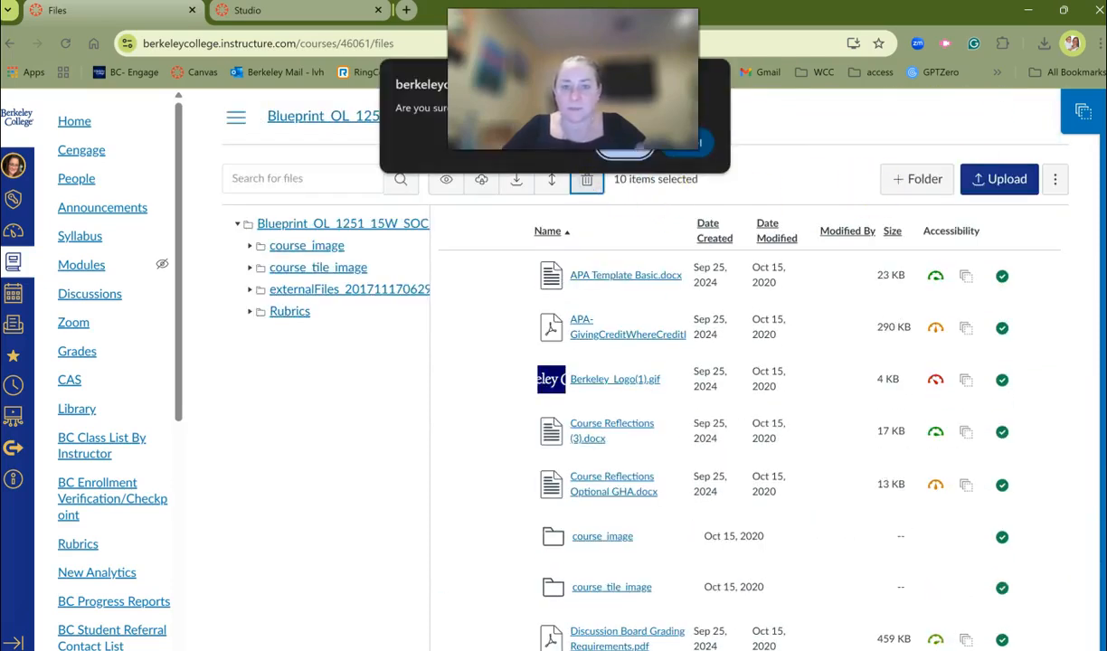
{"action": "left_click", "coordinate": [645, 157]}
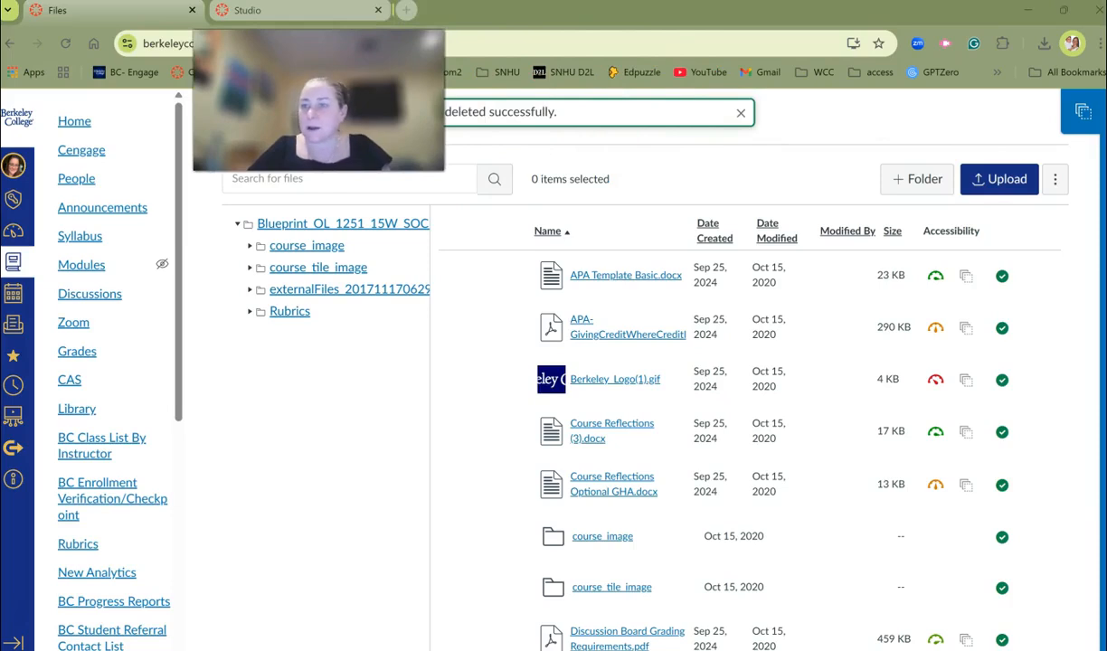
Delete the old Reece&Reece PowerPoints for Chapters 13, 14, 15 and 17 from the course files, keeping the new ch15 upload
{"action": "scroll", "coordinate": [705, 407], "scroll_direction": "down", "scroll_amount": 15}
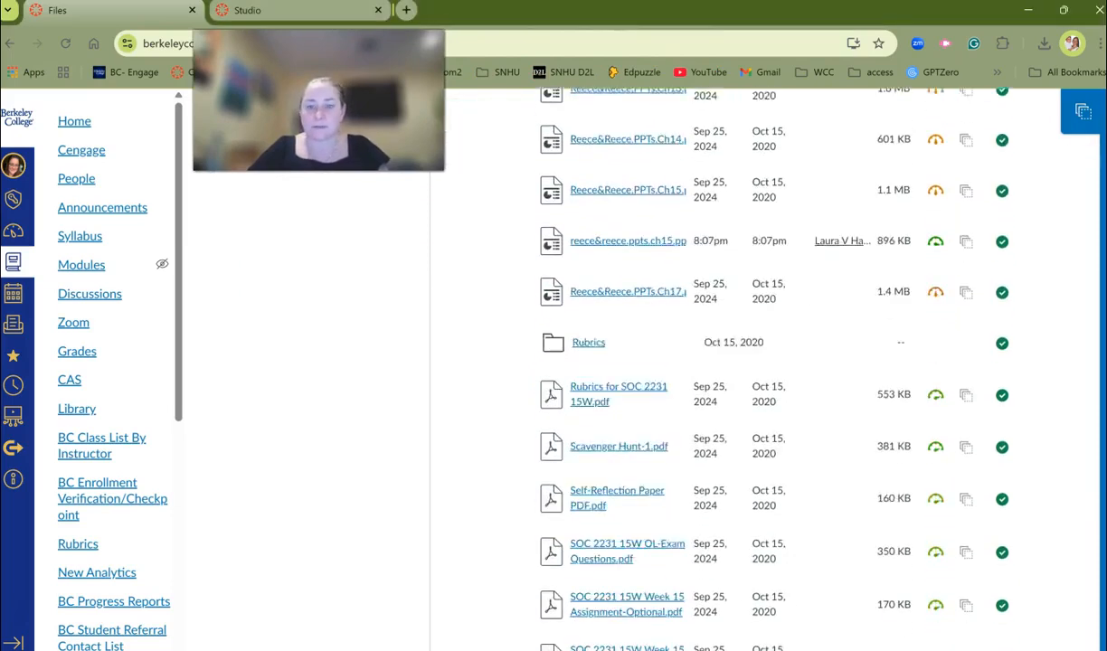
{"action": "scroll", "coordinate": [477, 410], "scroll_direction": "up", "scroll_amount": 5}
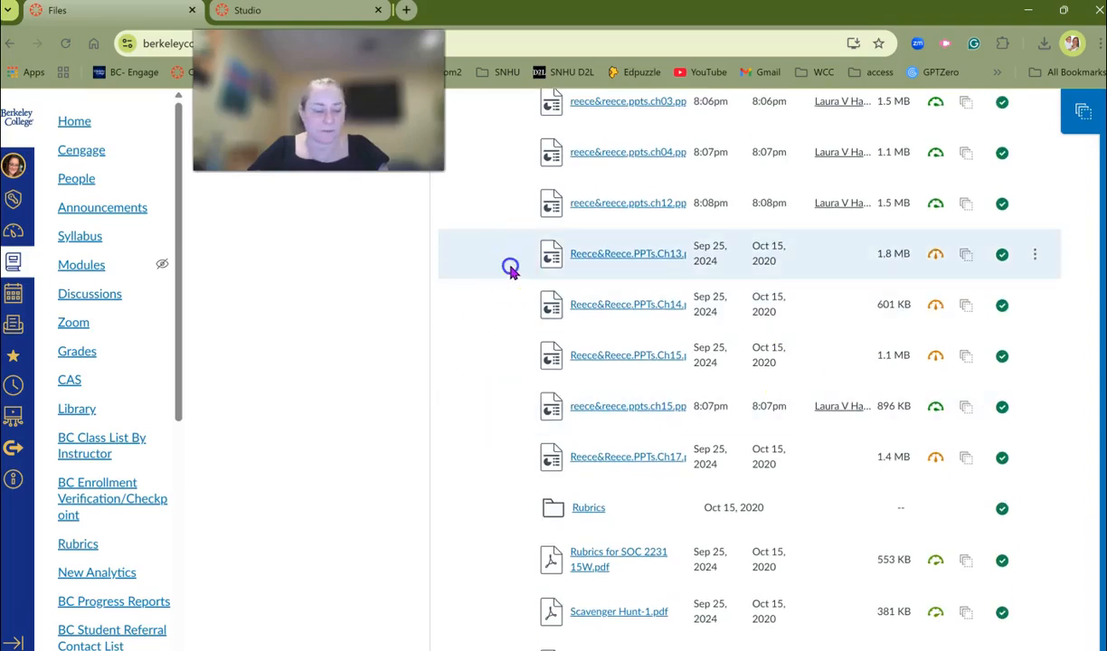
{"action": "left_click", "coordinate": [505, 308], "text": "ctrl"}
{"action": "left_click", "coordinate": [499, 356], "text": "ctrl"}
{"action": "left_click", "coordinate": [500, 455], "text": "ctrl"}
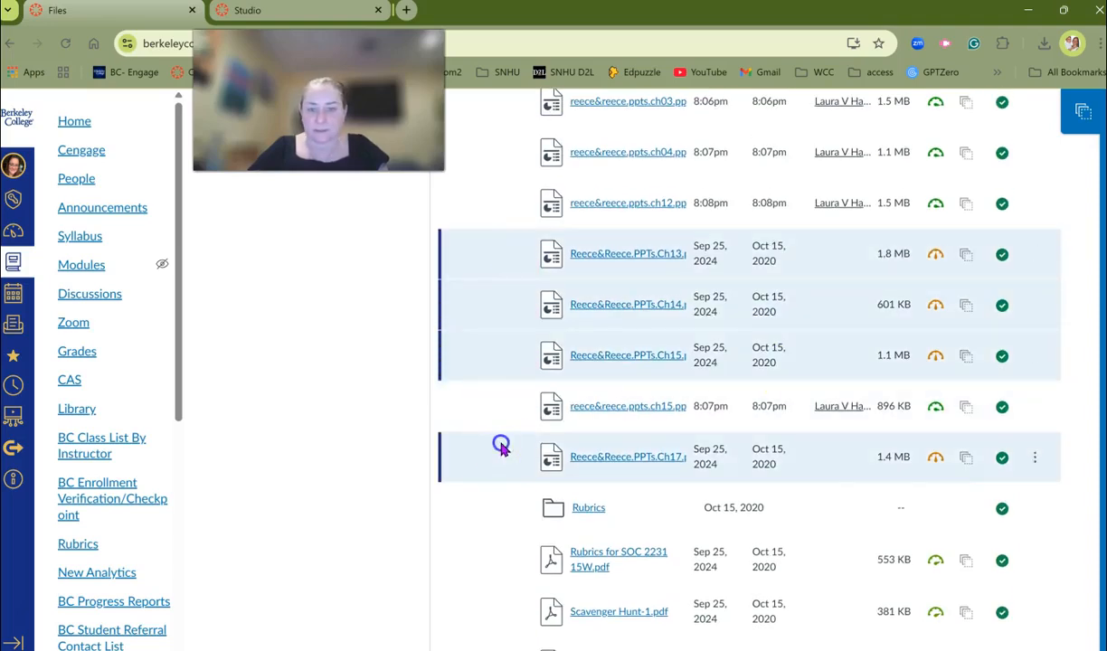
{"action": "scroll", "coordinate": [749, 362], "scroll_direction": "up", "scroll_amount": 10}
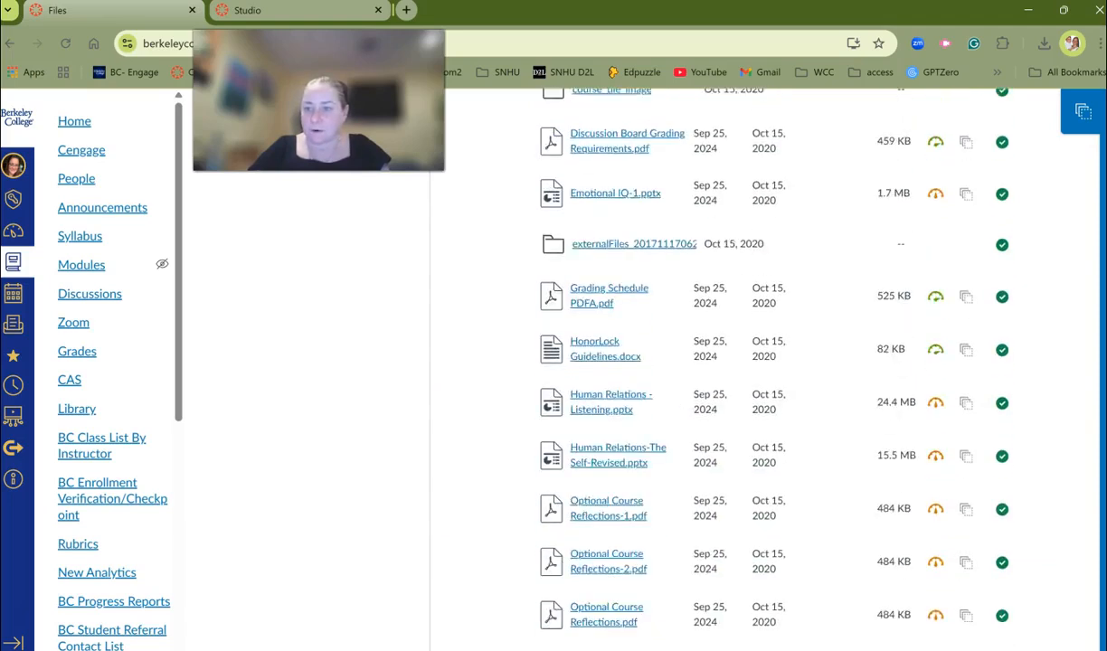
{"action": "left_click", "coordinate": [588, 183]}
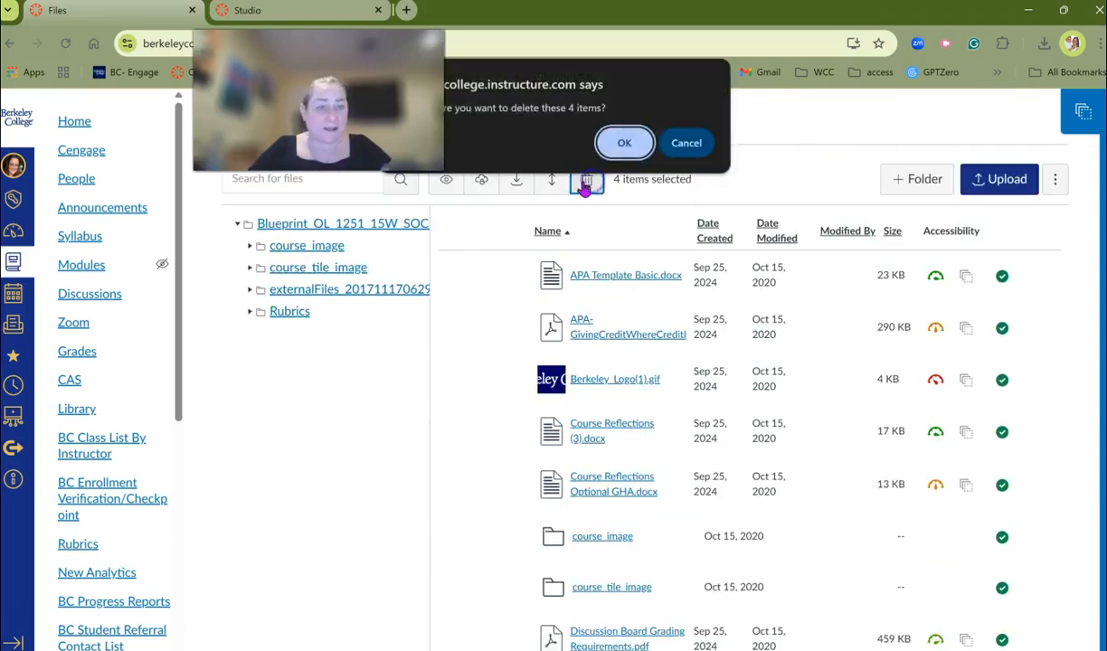
{"action": "left_click", "coordinate": [636, 141]}
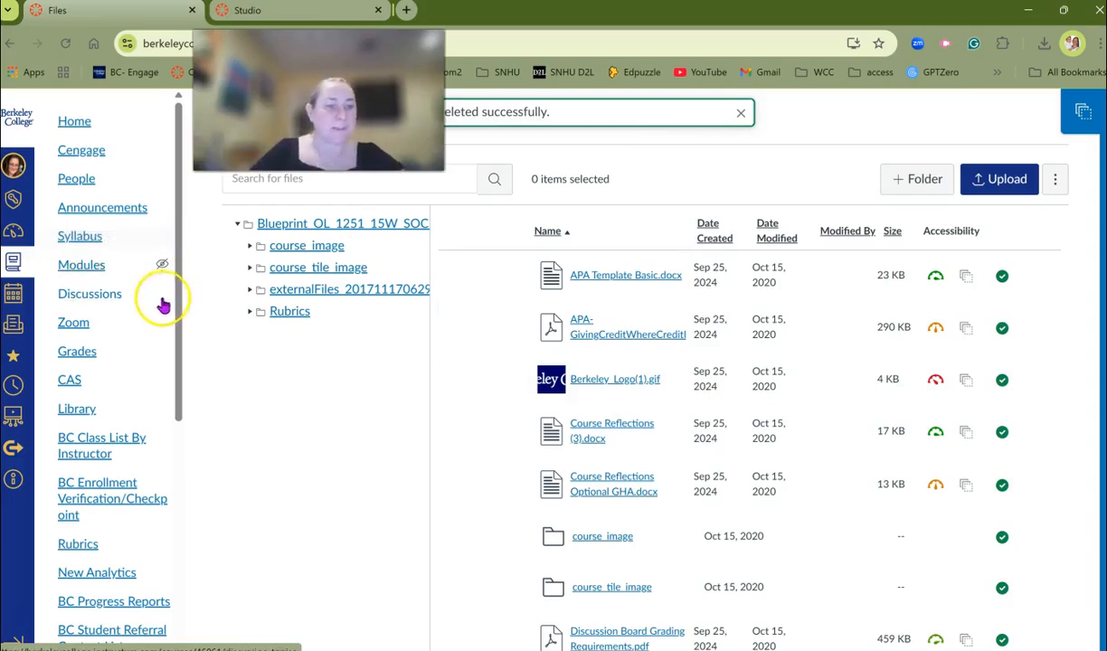
Open the course's accessibility report and review the list of content with the easiest issues to fix
{"action": "left_click_drag", "start_coordinate": [175, 304], "coordinate": [177, 534]}
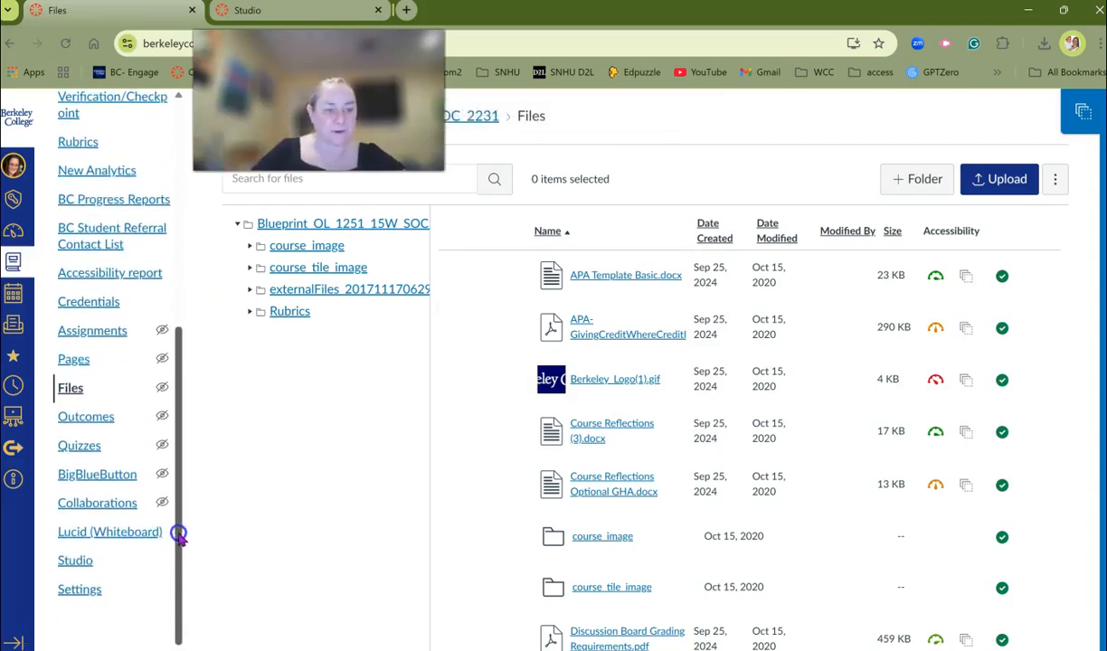
{"action": "left_click", "coordinate": [107, 275]}
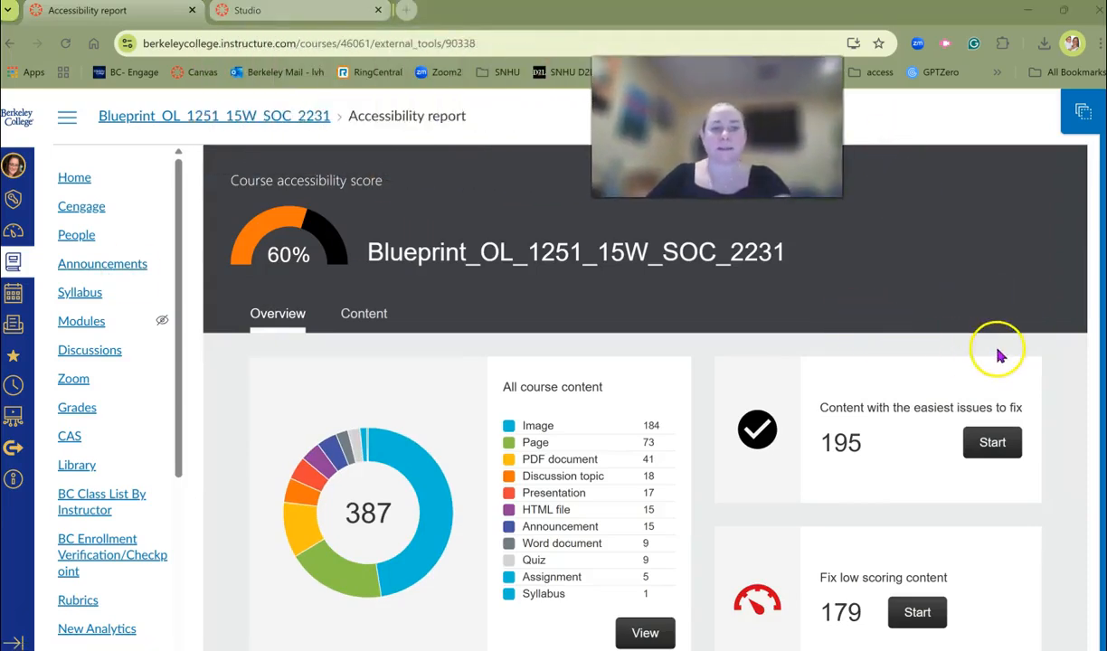
{"action": "scroll", "coordinate": [1040, 525], "scroll_direction": "down", "scroll_amount": 1}
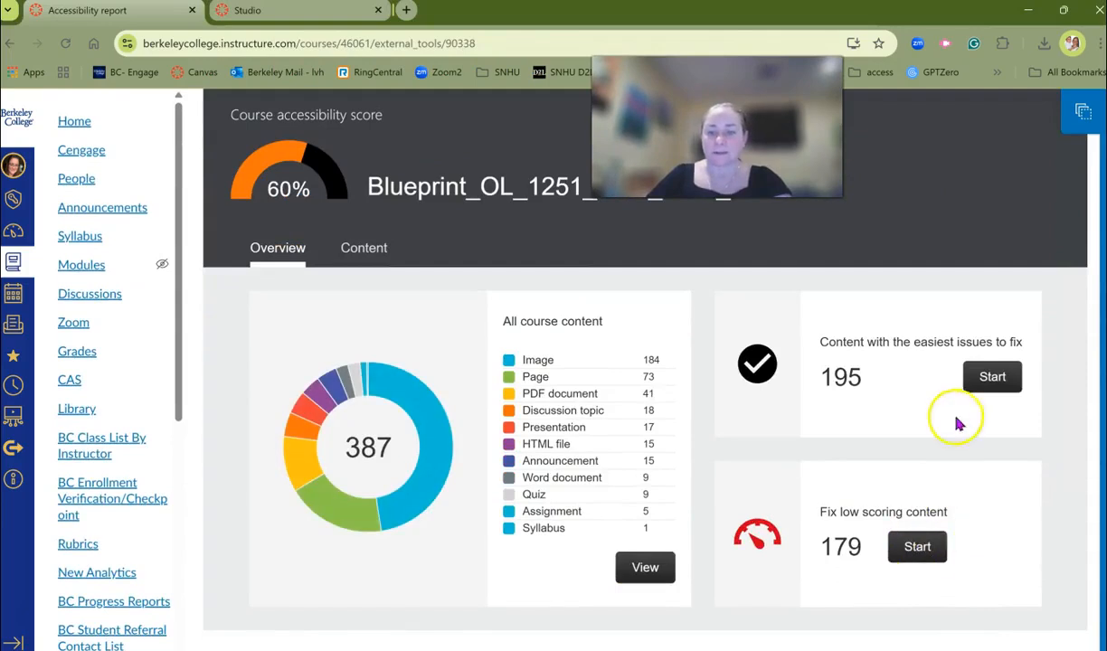
{"action": "left_click", "coordinate": [992, 380]}
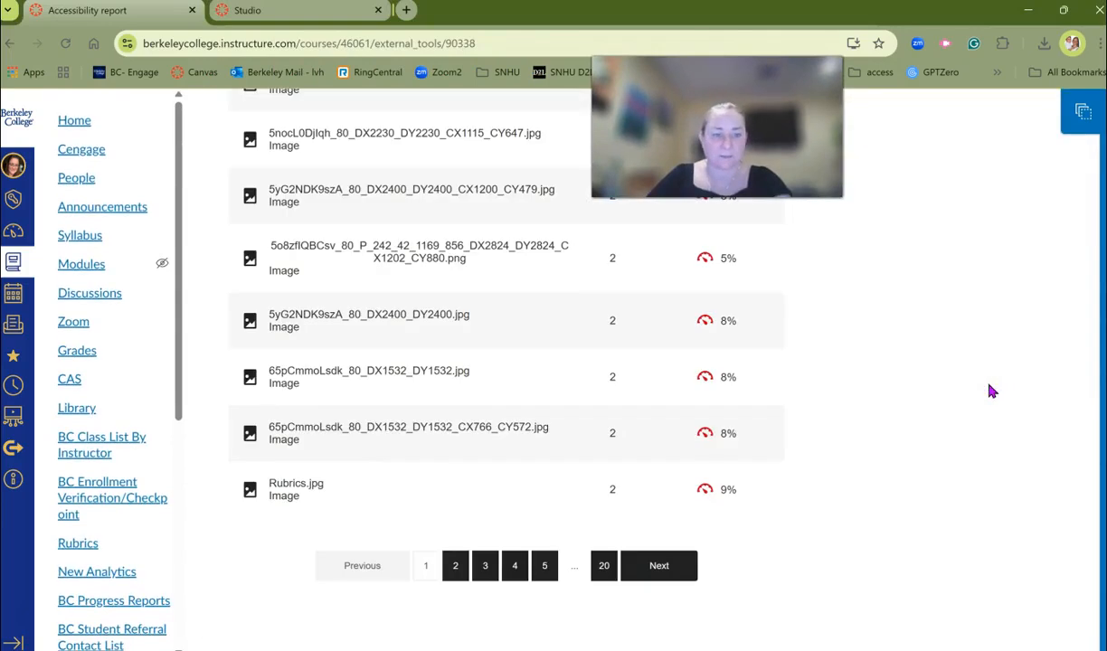
{"action": "scroll", "coordinate": [992, 391], "scroll_direction": "up", "scroll_amount": 5}
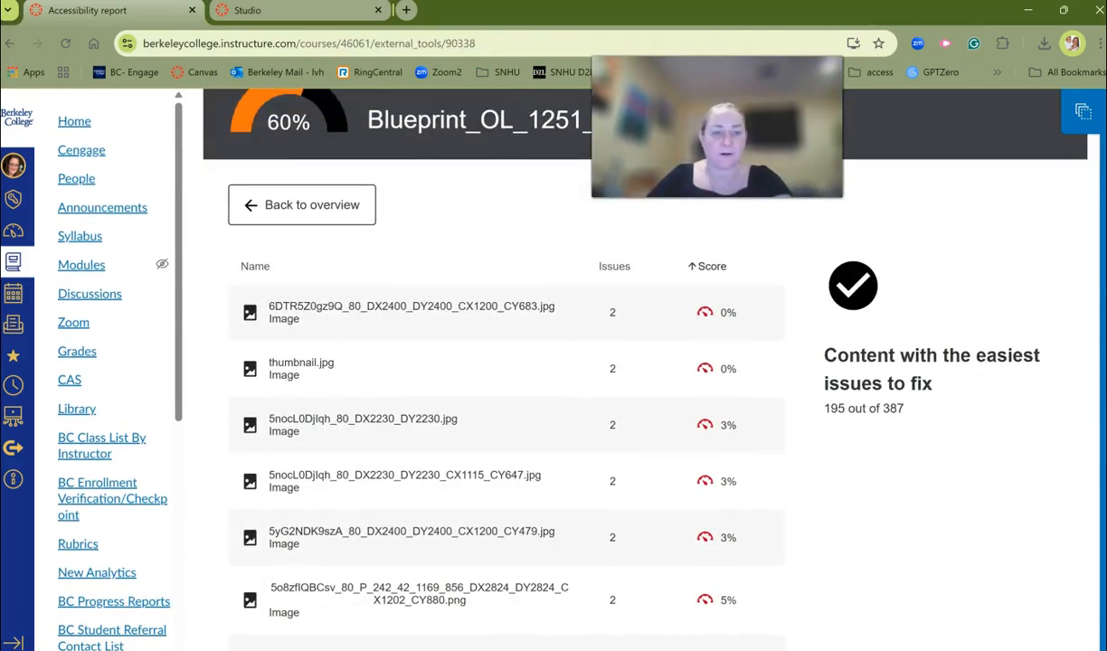
{"action": "scroll", "coordinate": [506, 470], "scroll_direction": "down", "scroll_amount": 1}
{"action": "scroll", "coordinate": [507, 340], "scroll_direction": "down", "scroll_amount": 2}
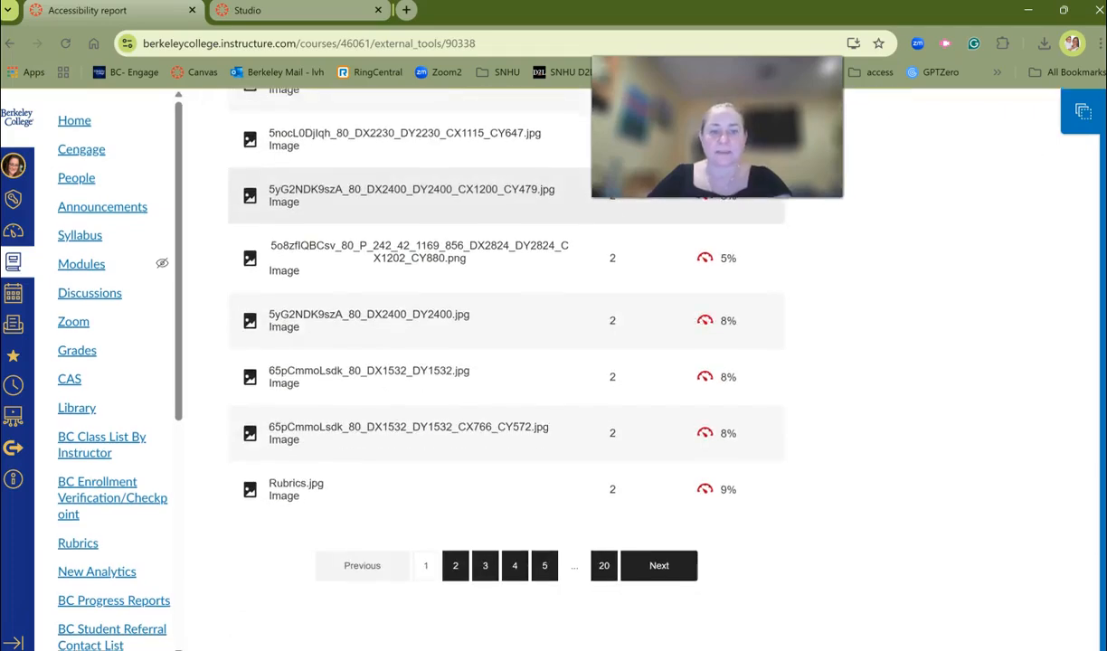
{"action": "scroll", "coordinate": [746, 451], "scroll_direction": "up", "scroll_amount": 3}
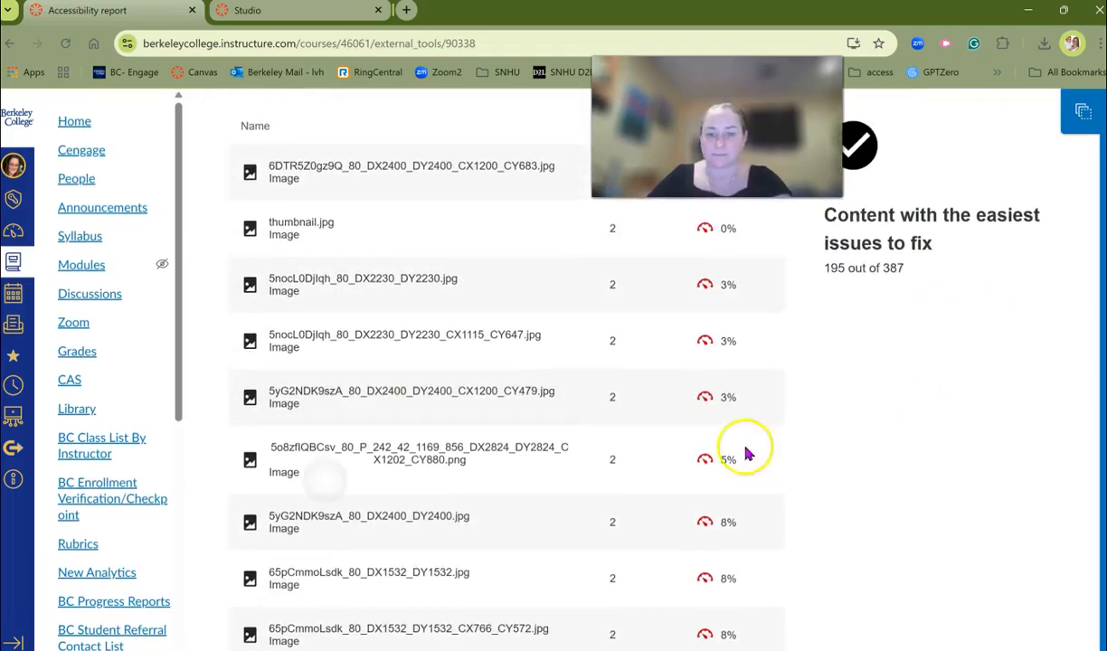
View the accessibility feedback for the images 5nocL0DjIqh_80_DX2230_DY2230_CX1115_CY647.jpg and 5yG2NDK9szA_80_DX2400_DY2400.jpg, closing each one
{"action": "left_click", "coordinate": [708, 344]}
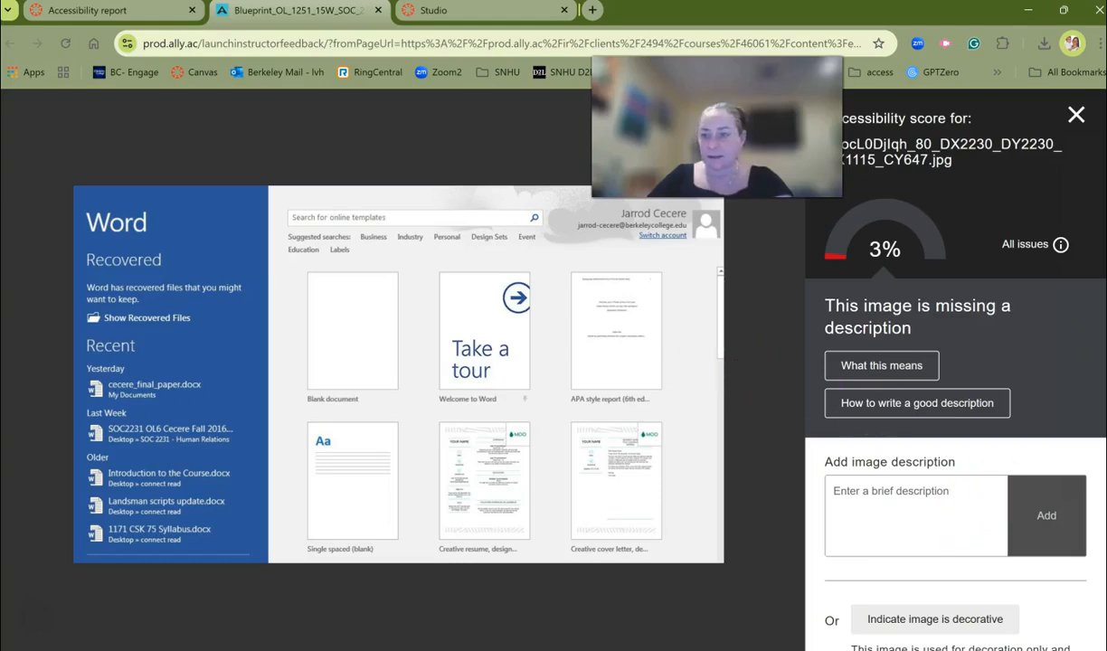
{"action": "left_click", "coordinate": [1076, 115]}
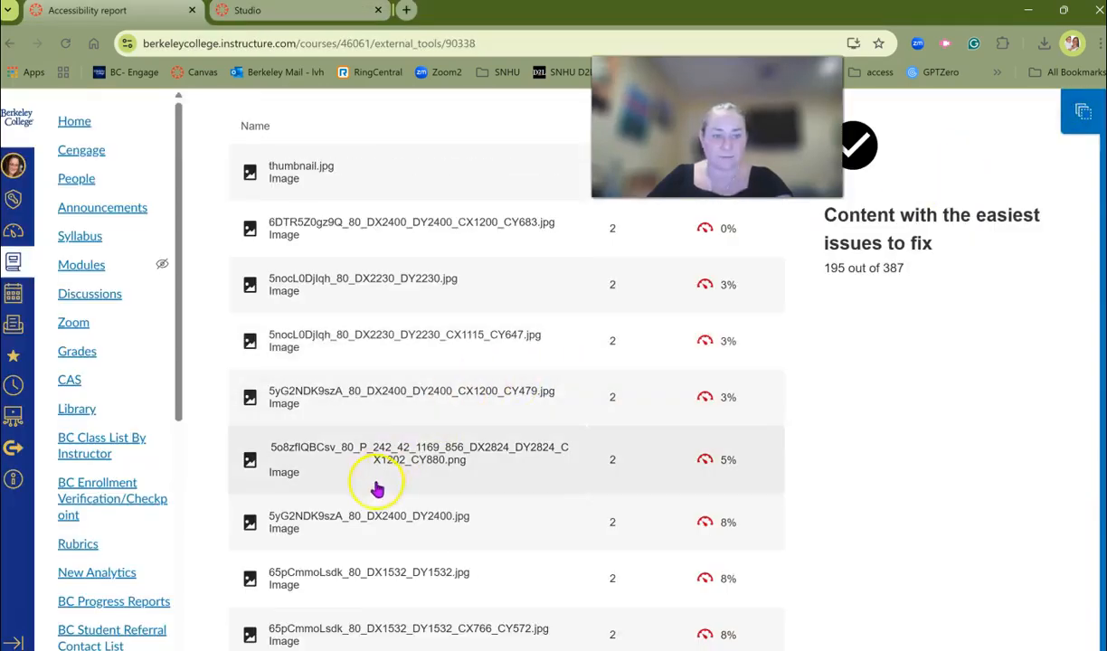
{"action": "left_click", "coordinate": [697, 524]}
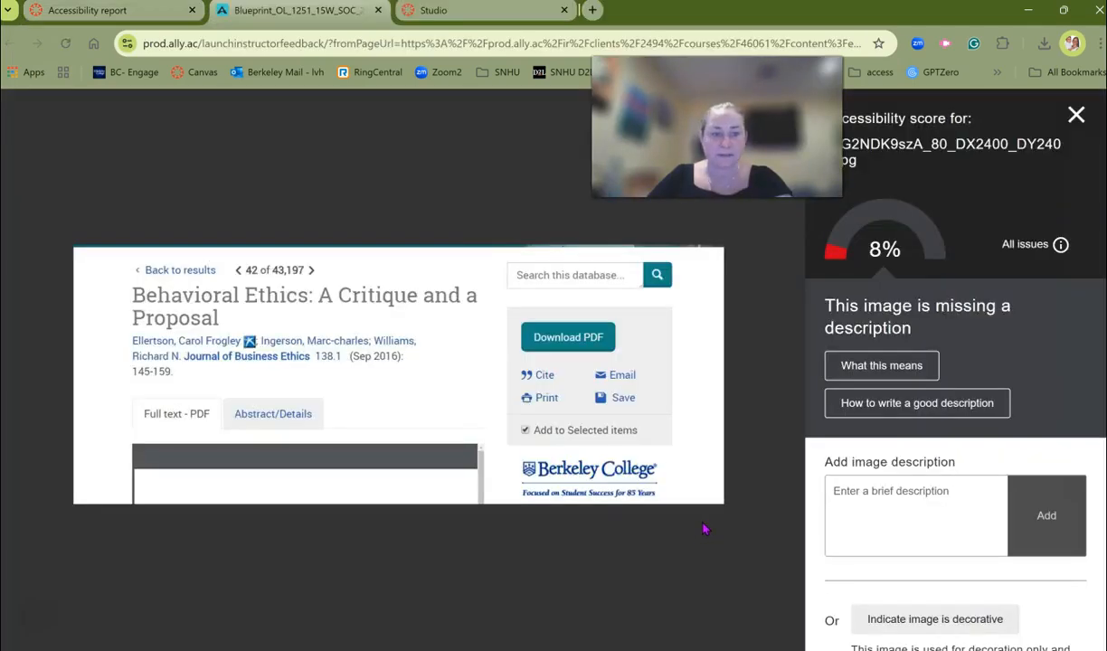
{"action": "left_click", "coordinate": [1077, 115]}
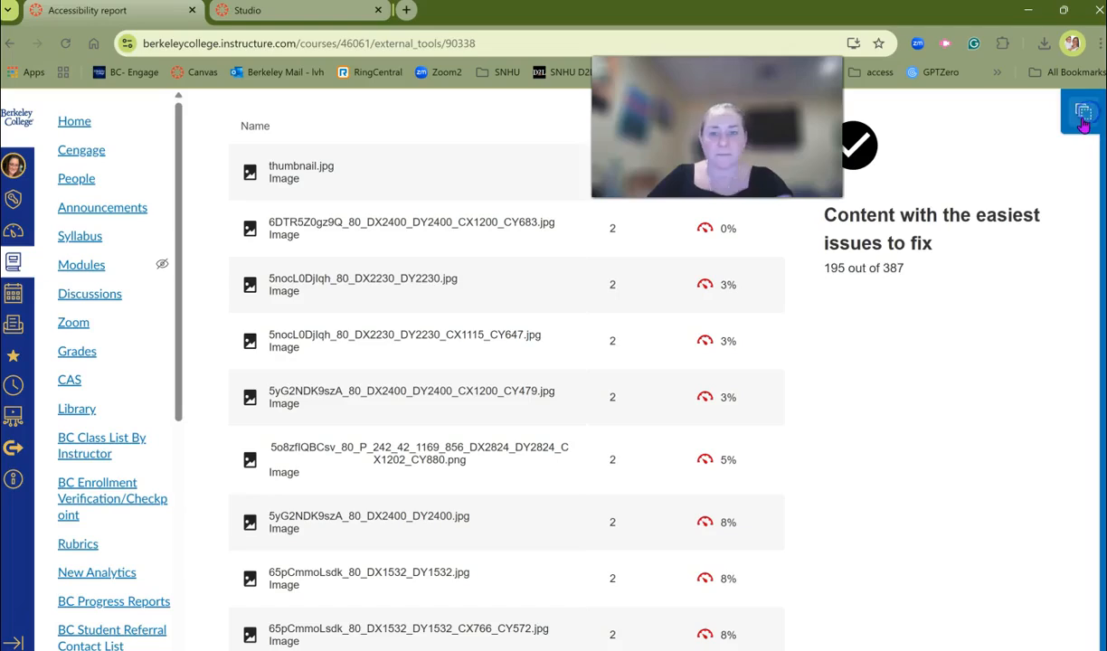
{"action": "scroll", "coordinate": [597, 113], "scroll_direction": "down", "scroll_amount": 3}
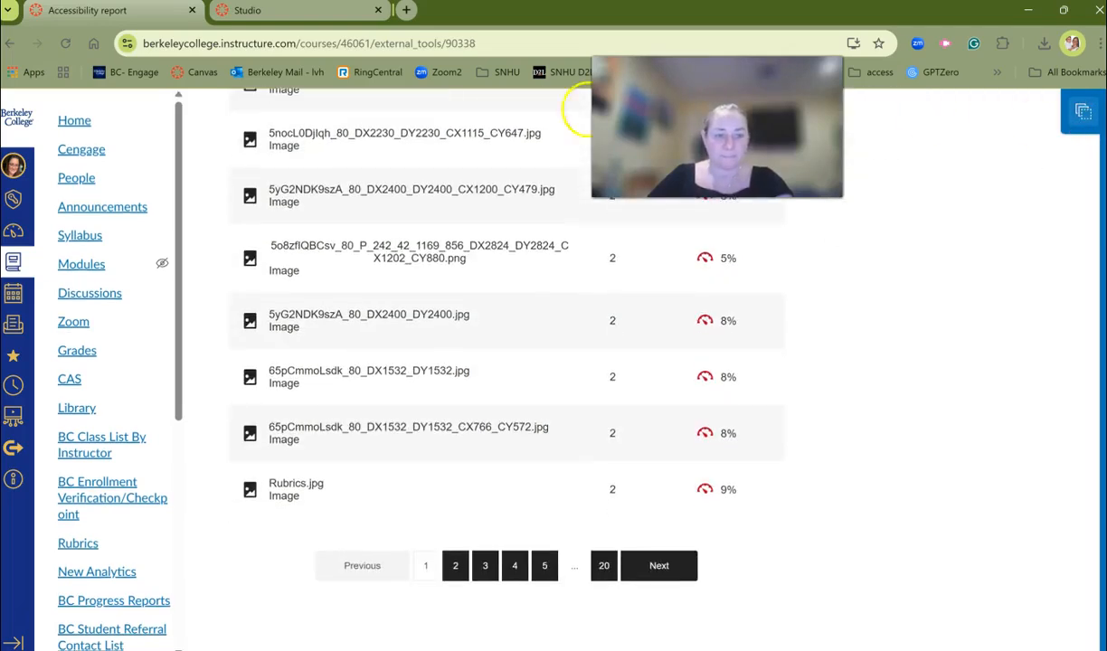
{"action": "scroll", "coordinate": [195, 335], "scroll_direction": "down", "scroll_amount": 4}
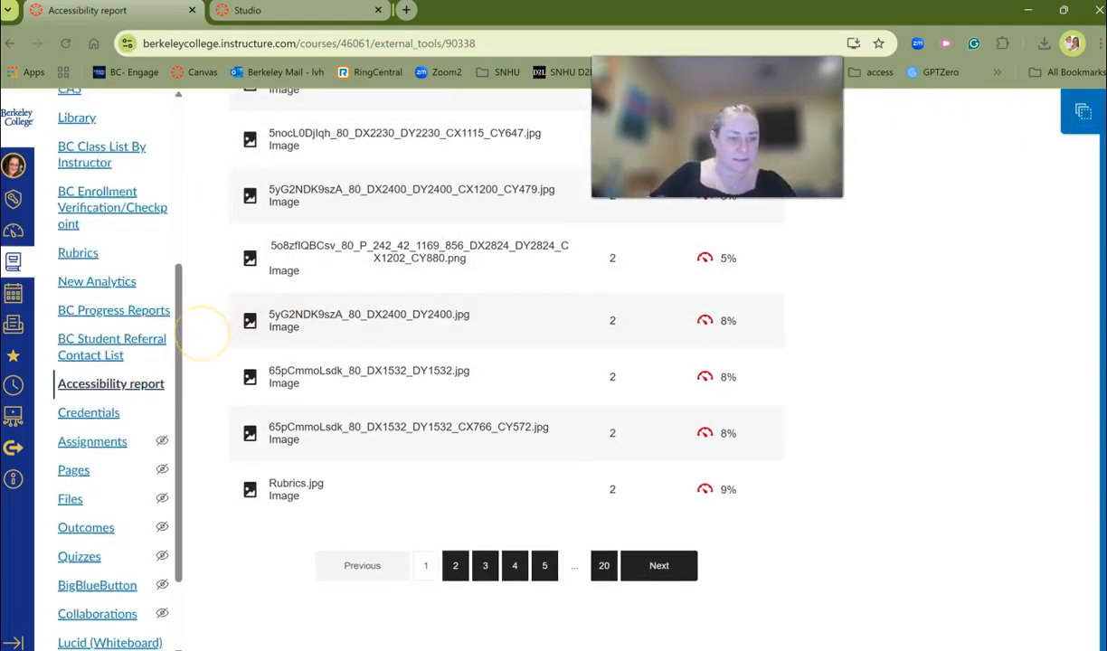
{"action": "left_click", "coordinate": [72, 412]}
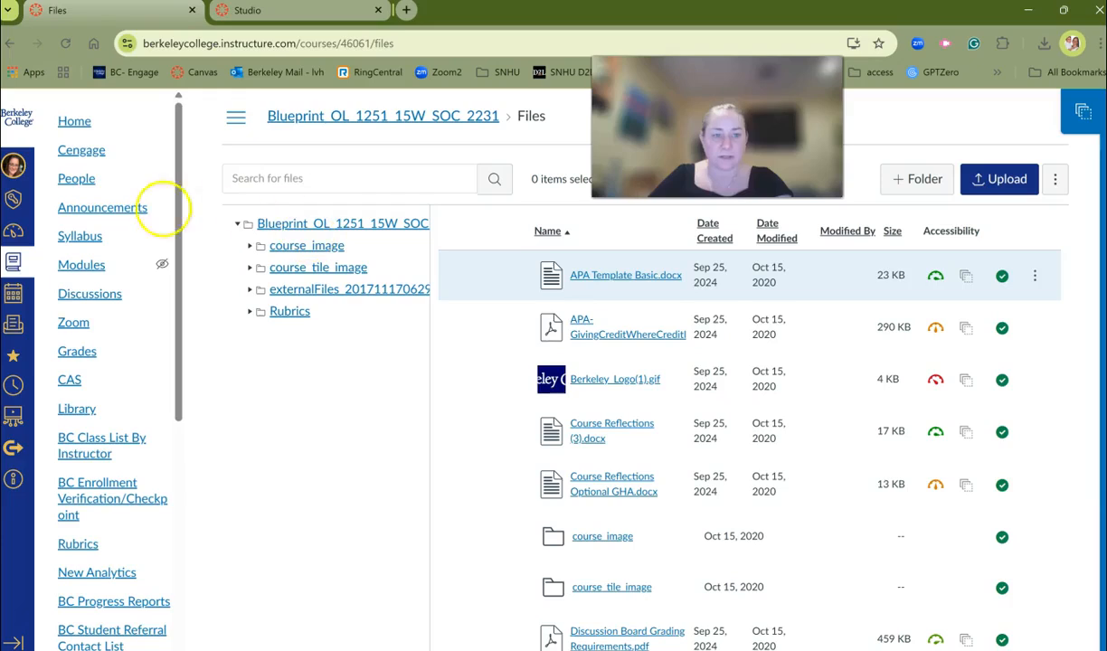
{"action": "left_click", "coordinate": [315, 249]}
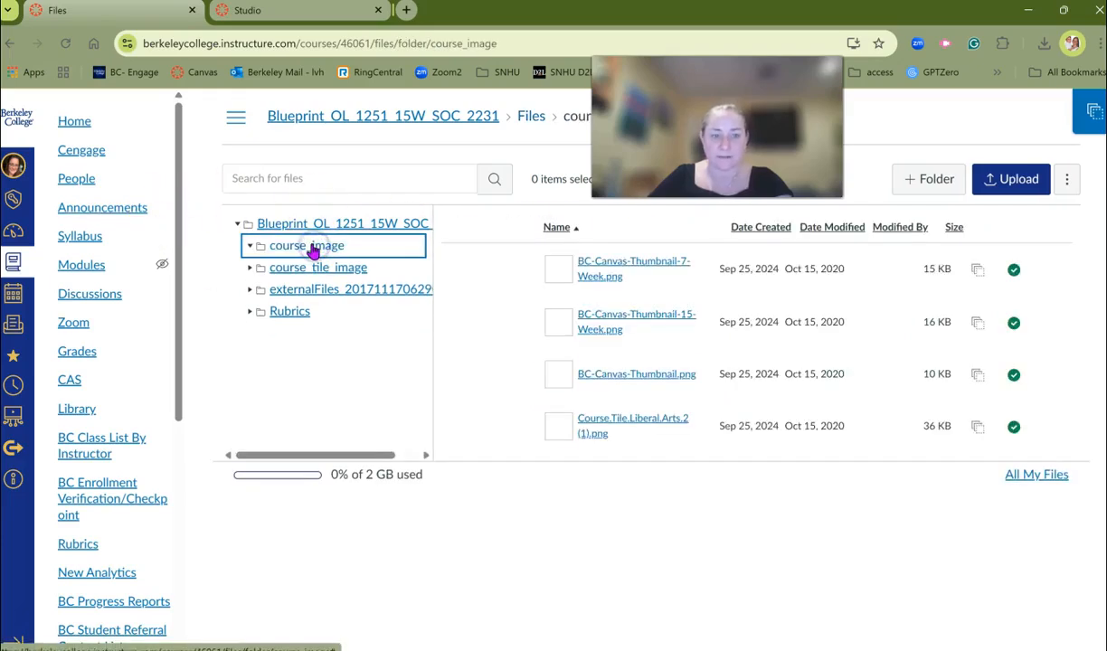
{"action": "left_click", "coordinate": [331, 291]}
{"action": "left_click", "coordinate": [585, 326]}
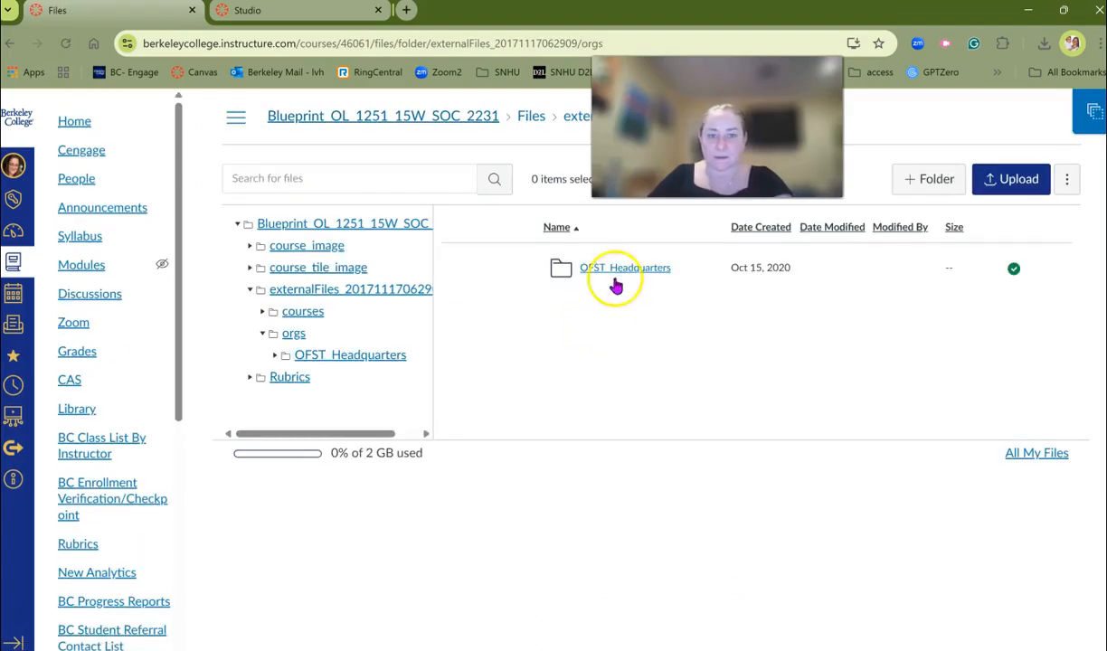
{"action": "left_click", "coordinate": [290, 334]}
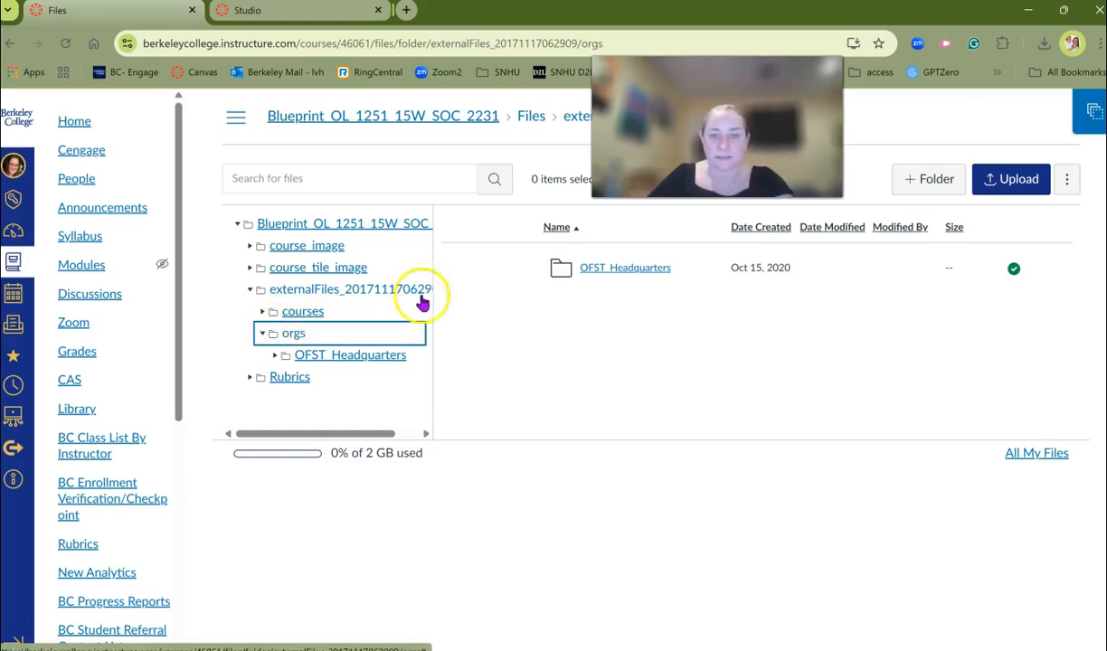
{"action": "left_click", "coordinate": [304, 312]}
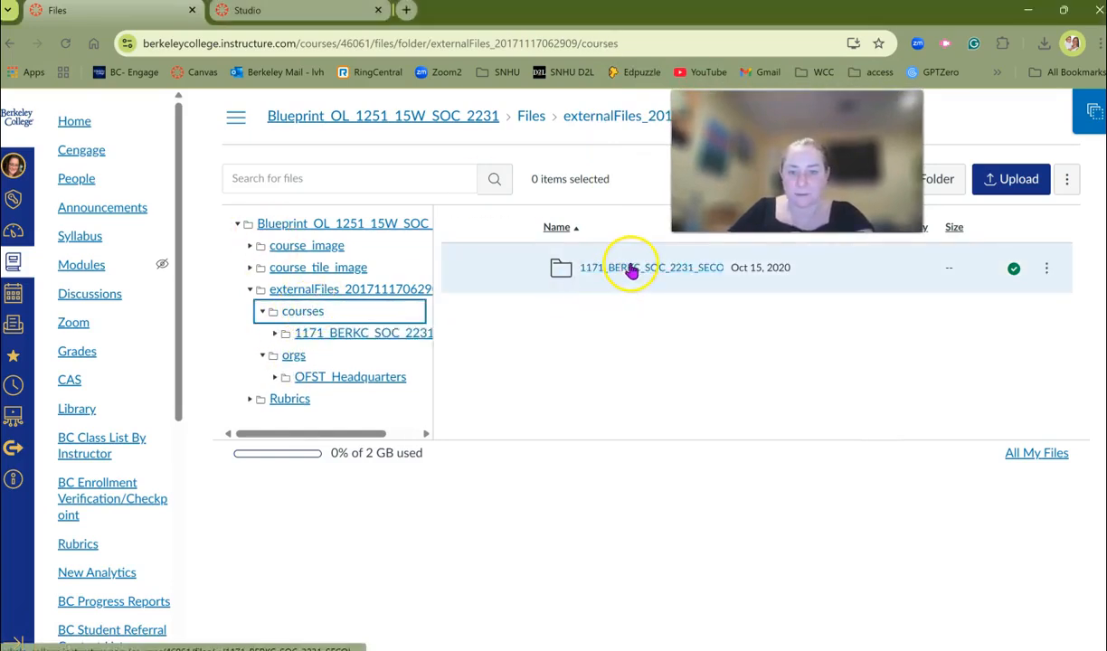
{"action": "left_click", "coordinate": [309, 290]}
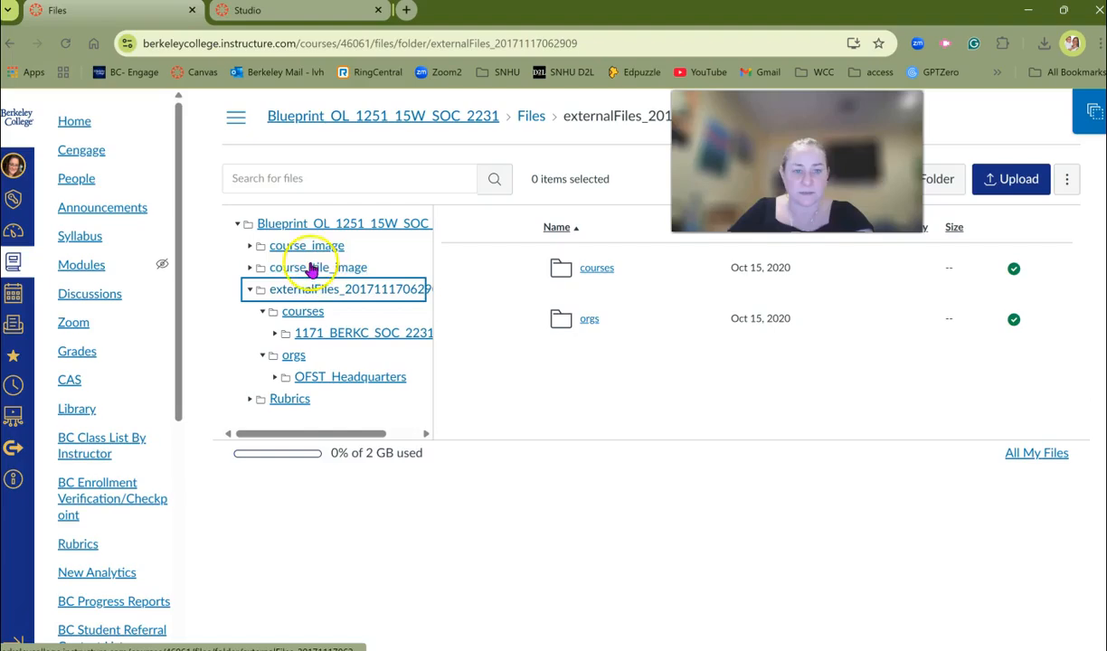
{"action": "left_click", "coordinate": [314, 224]}
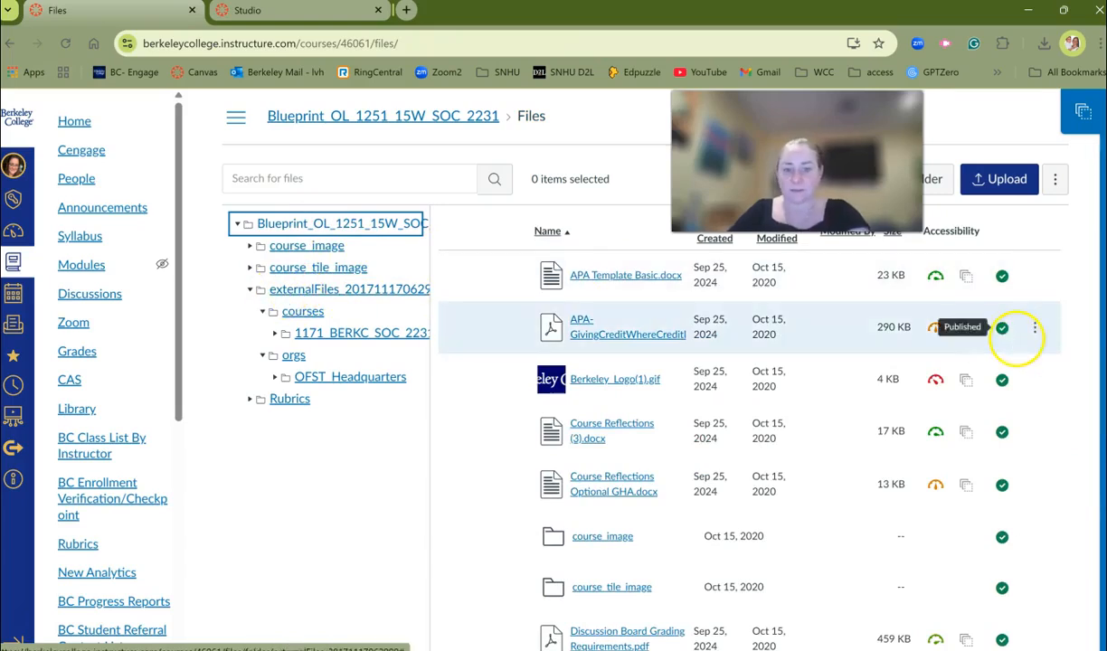
{"action": "scroll", "coordinate": [1017, 339], "scroll_direction": "down", "scroll_amount": 4}
{"action": "left_click", "coordinate": [582, 387]}
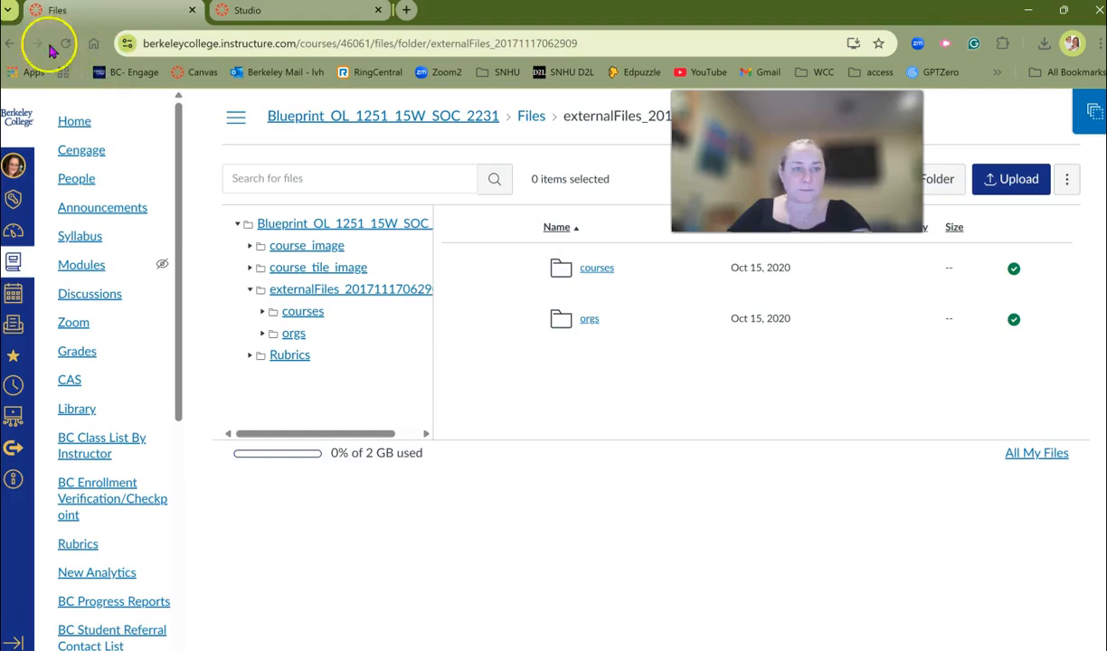
{"action": "left_click", "coordinate": [8, 43]}
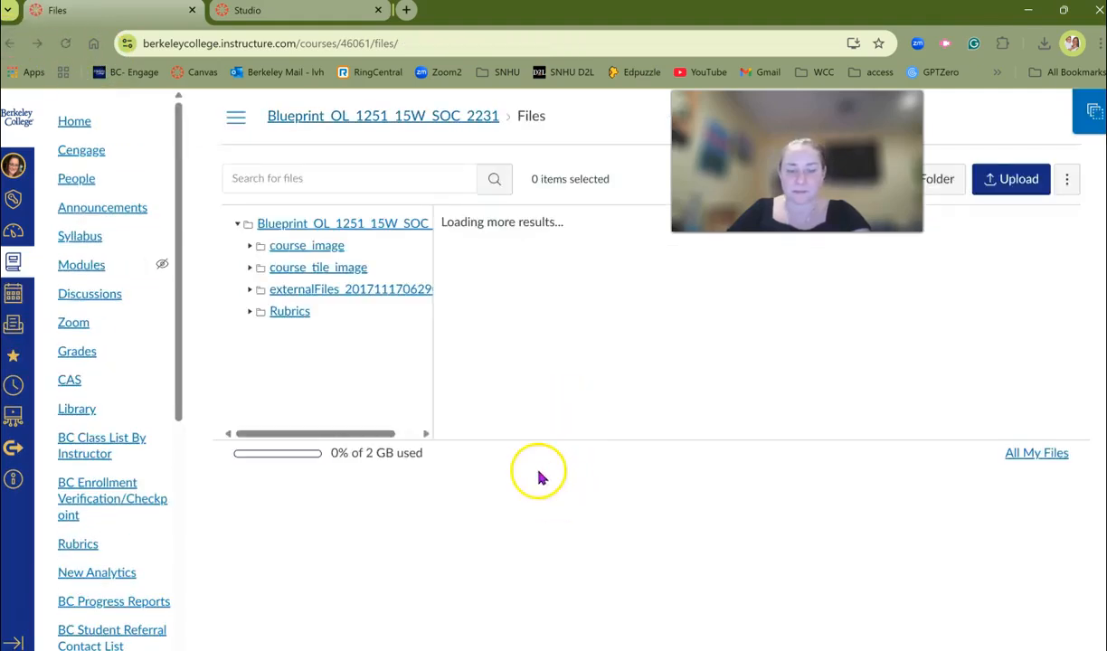
{"action": "scroll", "coordinate": [540, 592], "scroll_direction": "down", "scroll_amount": 2}
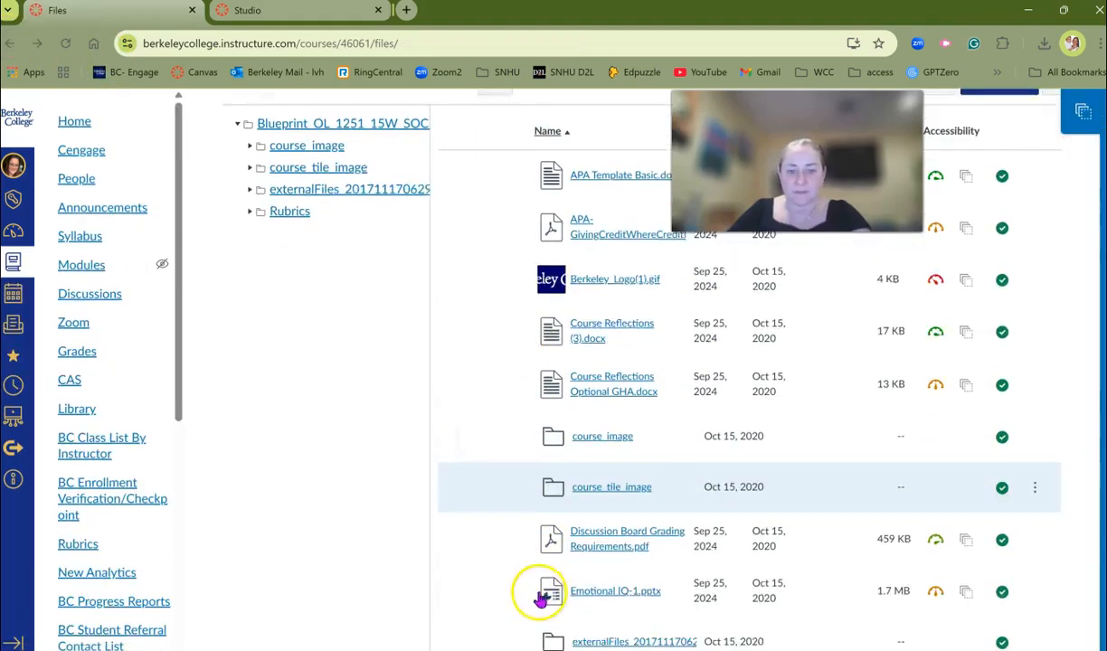
{"action": "scroll", "coordinate": [543, 584], "scroll_direction": "down", "scroll_amount": 1}
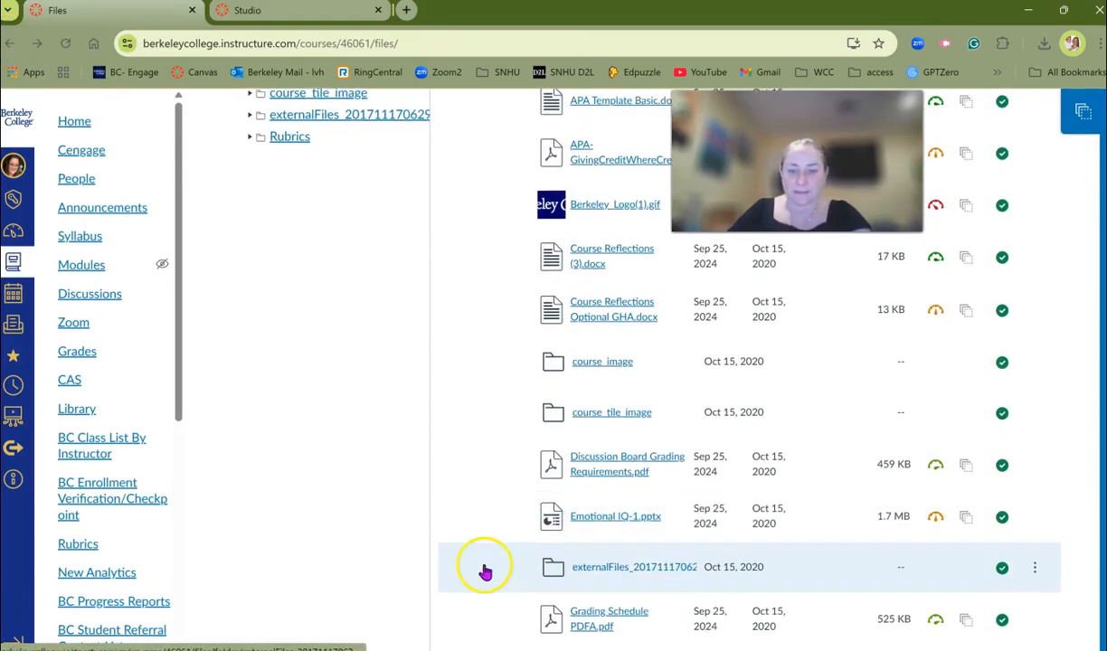
{"action": "scroll", "coordinate": [485, 570], "scroll_direction": "up", "scroll_amount": 3}
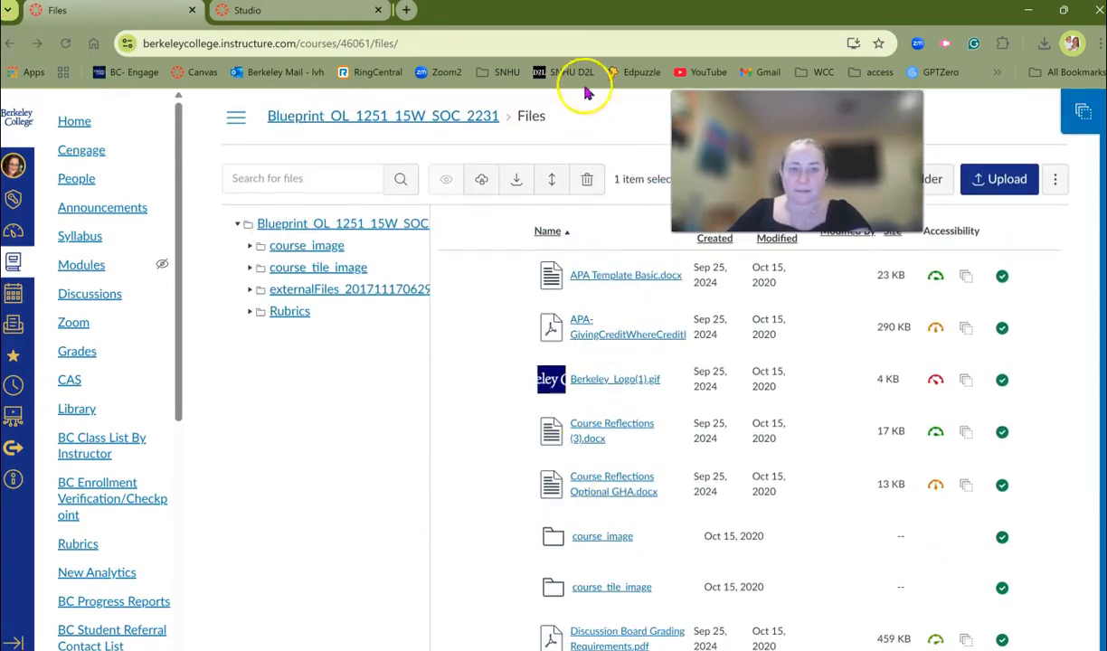
{"action": "left_click", "coordinate": [603, 192]}
{"action": "left_click", "coordinate": [625, 171]}
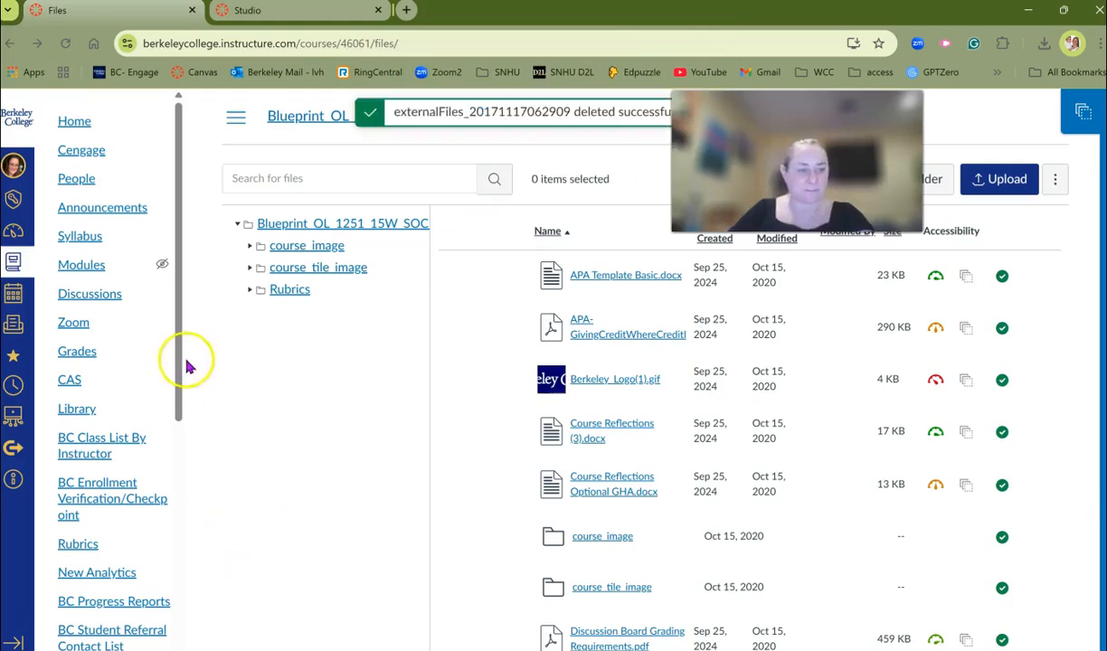
Reopen the accessibility report, check the list of easiest issues to fix, and reload the report overview
{"action": "left_click_drag", "start_coordinate": [181, 348], "coordinate": [184, 479]}
{"action": "left_click", "coordinate": [115, 440]}
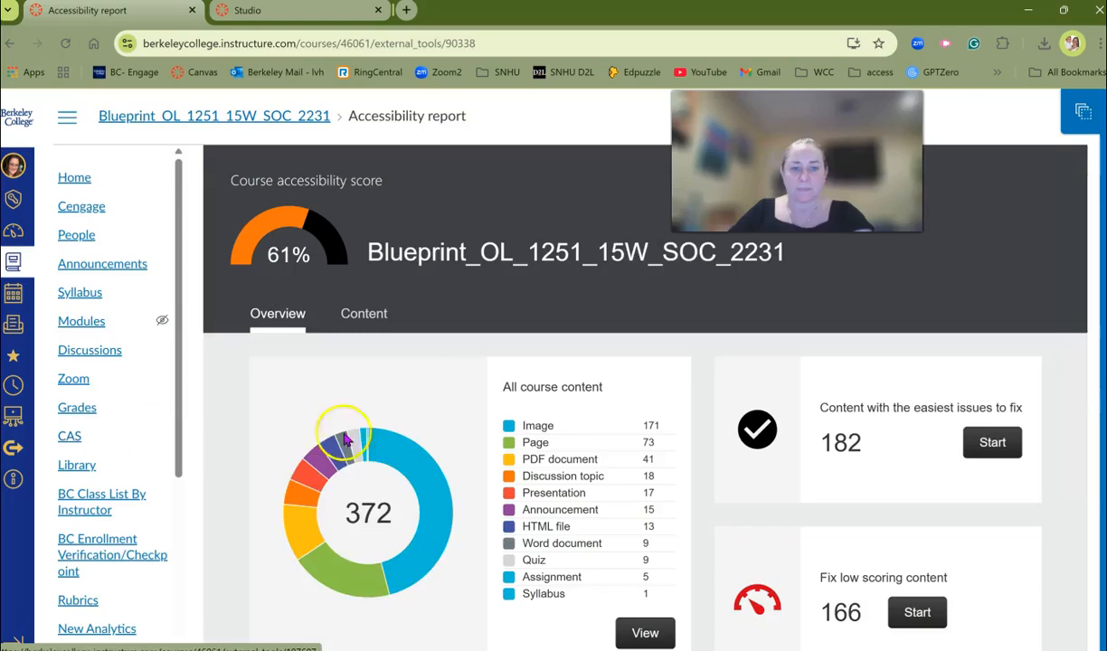
{"action": "scroll", "coordinate": [721, 436], "scroll_direction": "down", "scroll_amount": 1}
{"action": "left_click", "coordinate": [993, 394]}
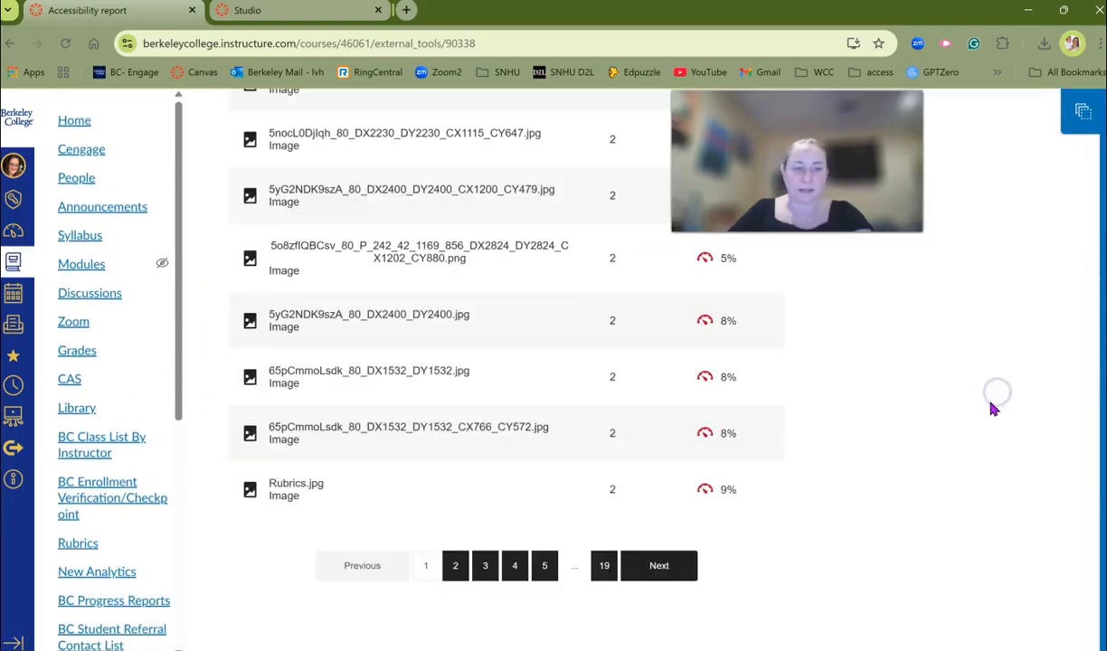
{"action": "scroll", "coordinate": [904, 344], "scroll_direction": "up", "scroll_amount": 5}
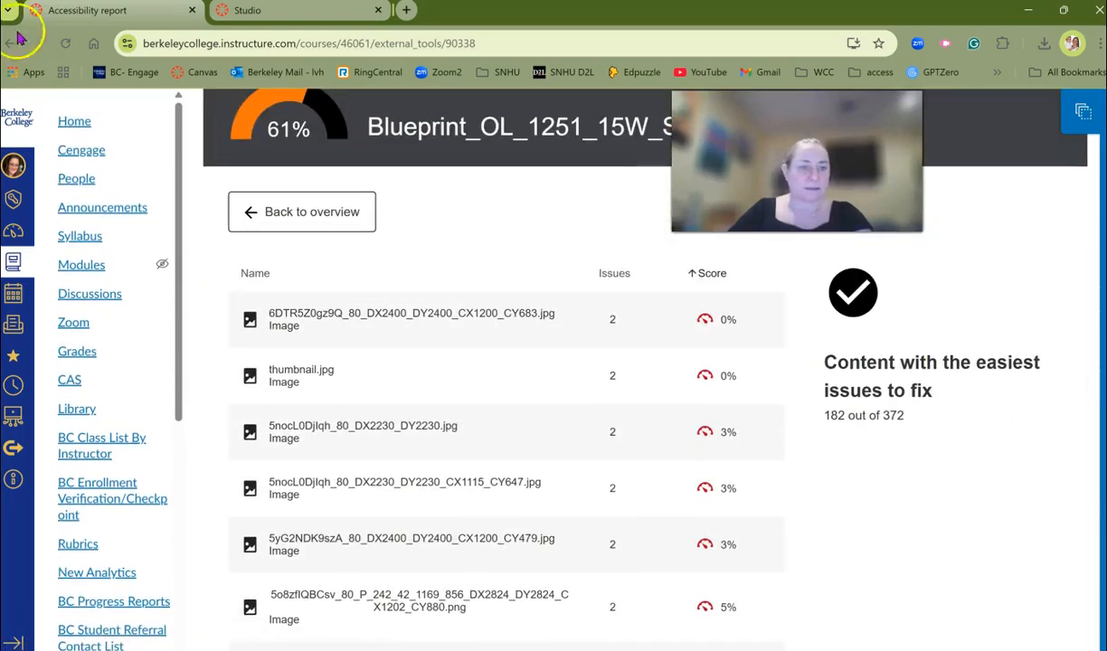
{"action": "left_click", "coordinate": [67, 44]}
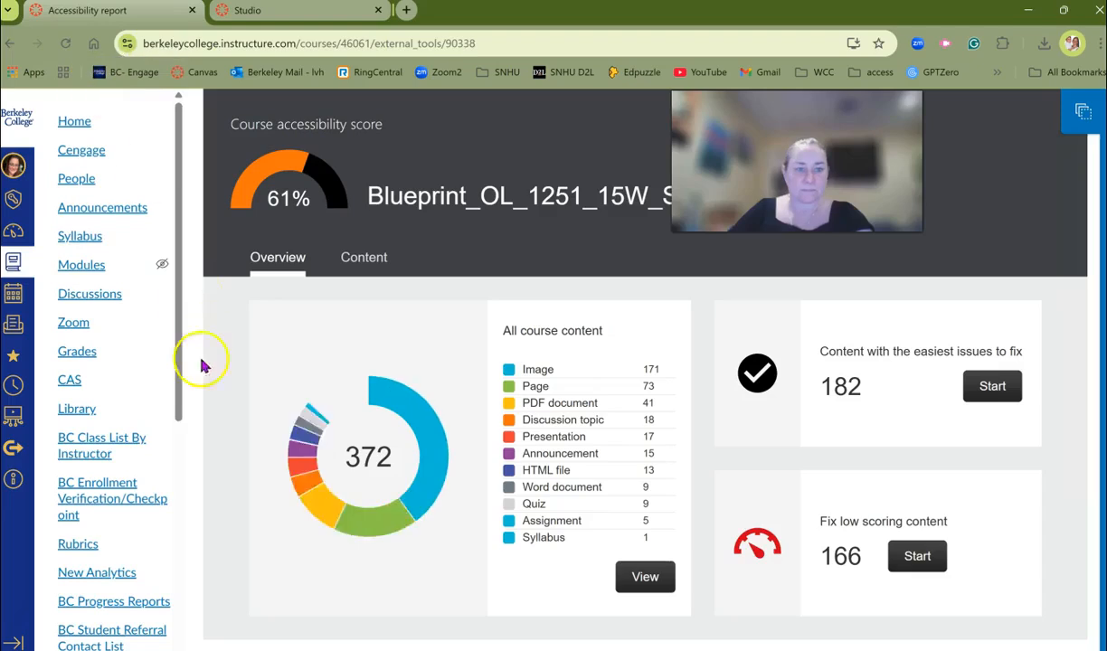
Open the course files and delete CollegeReadiness.jpg from the course_tile_image folder, confirming the deletion
{"action": "left_click_drag", "start_coordinate": [181, 343], "coordinate": [180, 512]}
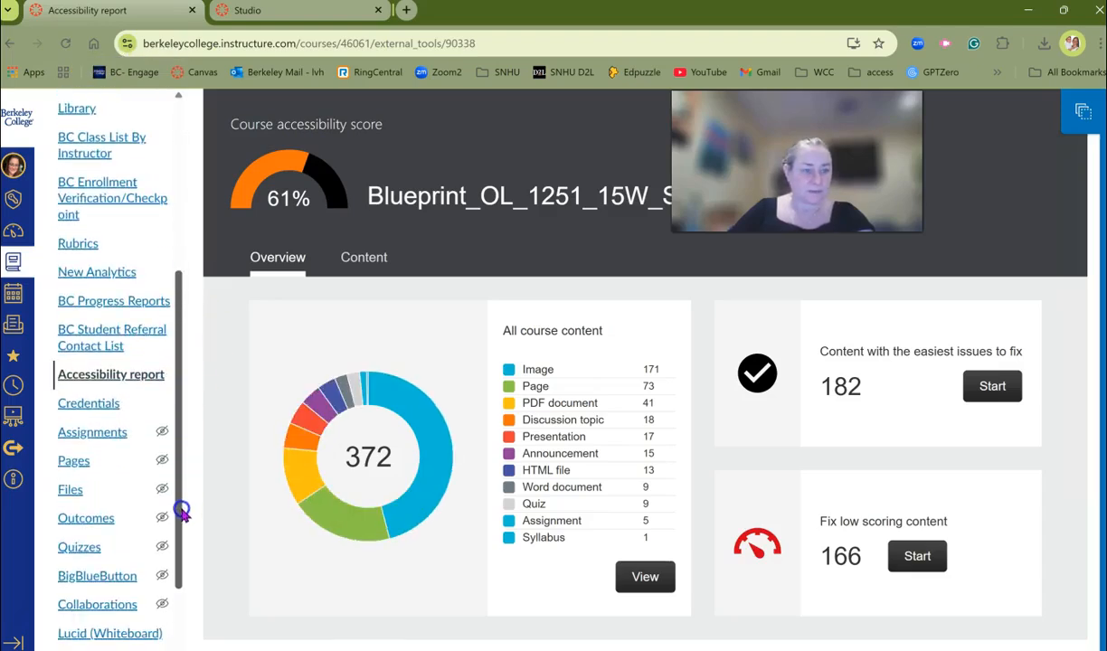
{"action": "left_click", "coordinate": [70, 490]}
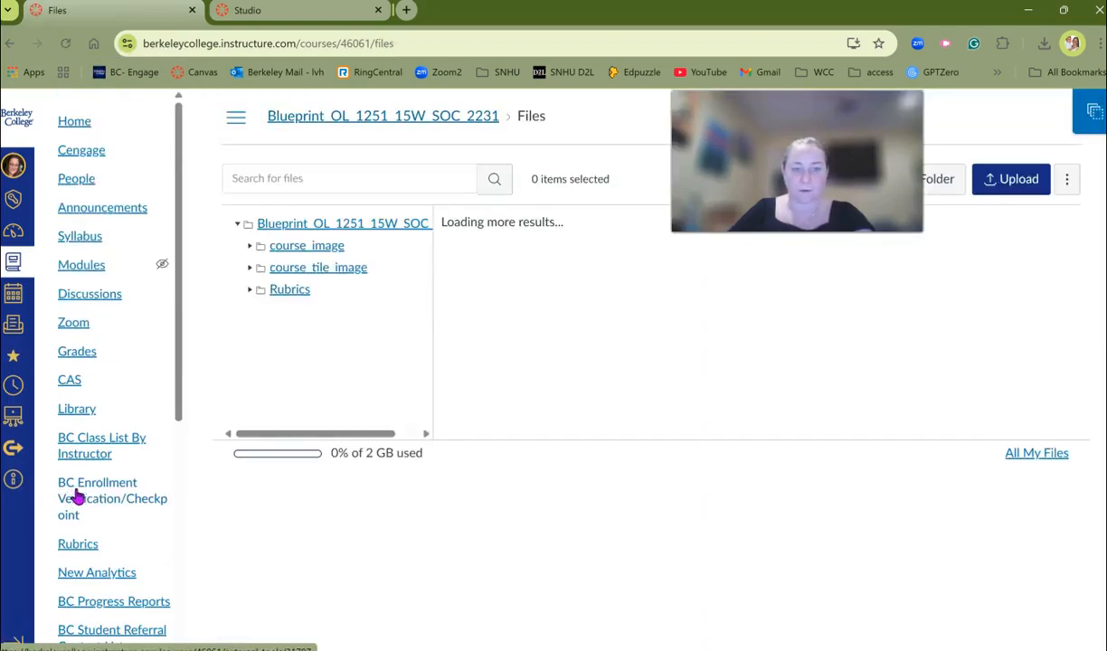
{"action": "left_click", "coordinate": [261, 291]}
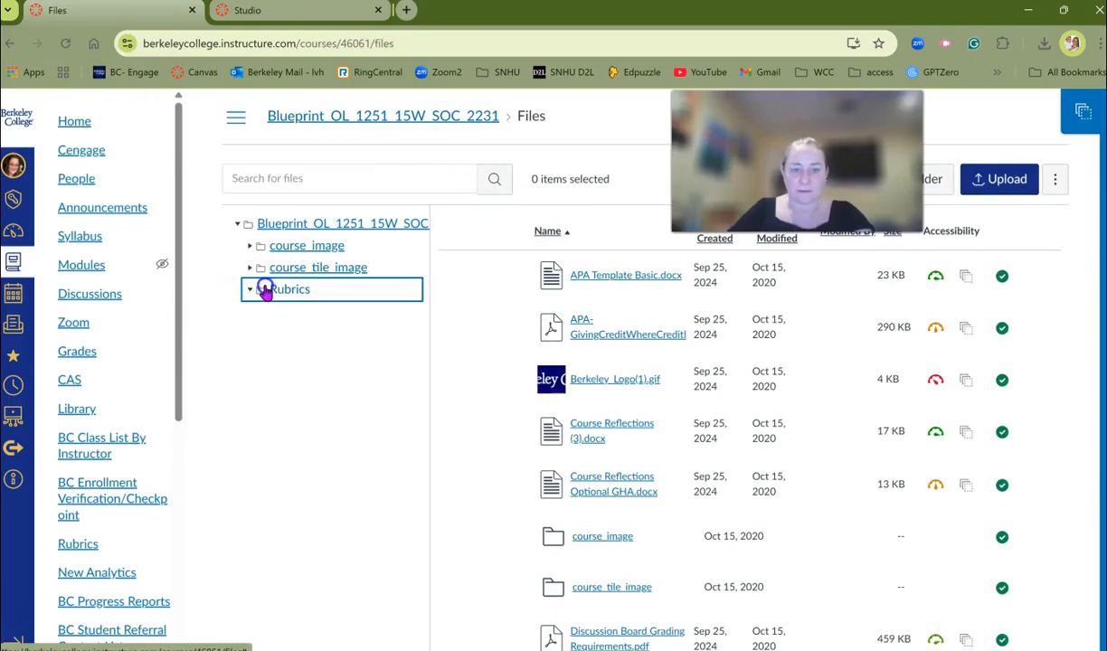
{"action": "left_click", "coordinate": [322, 268]}
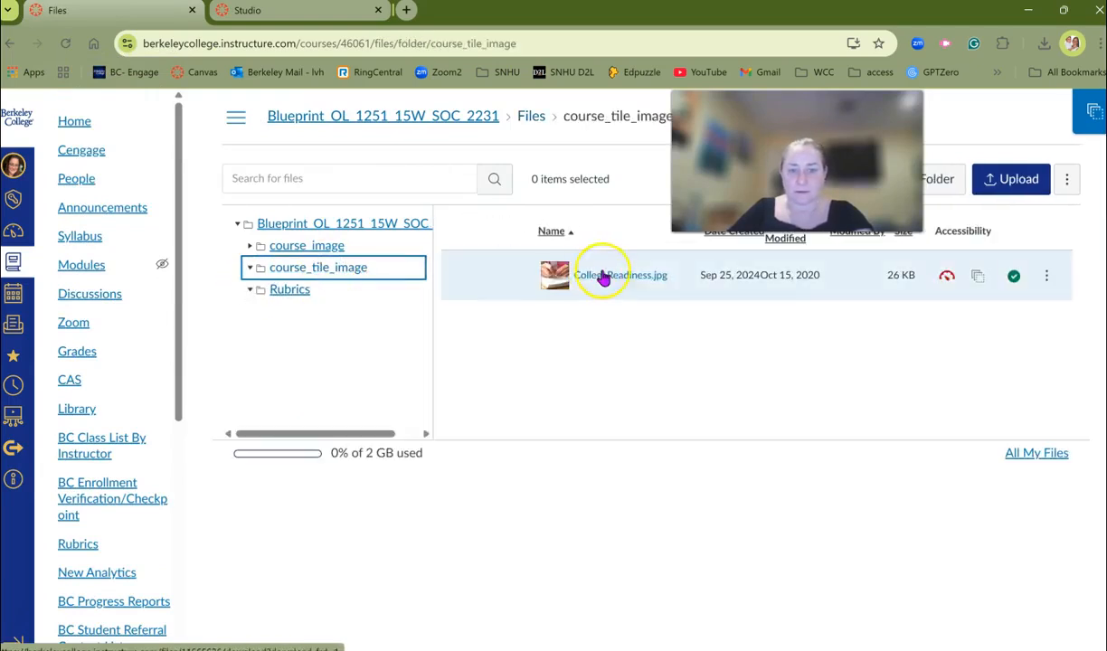
{"action": "left_click", "coordinate": [1048, 276]}
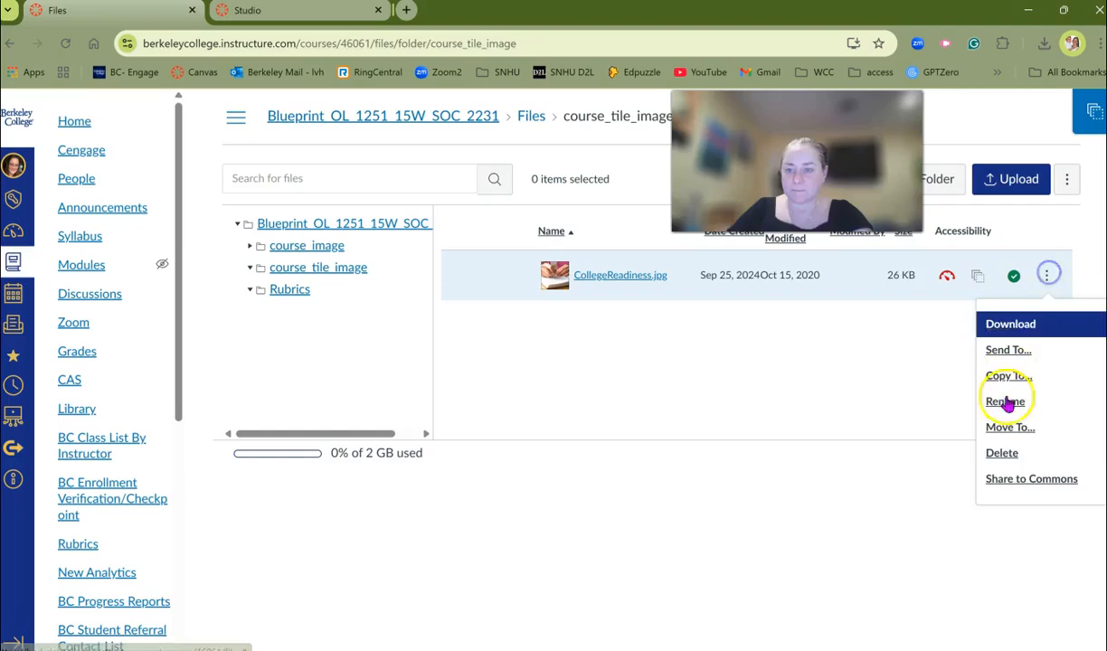
{"action": "left_click", "coordinate": [1001, 452]}
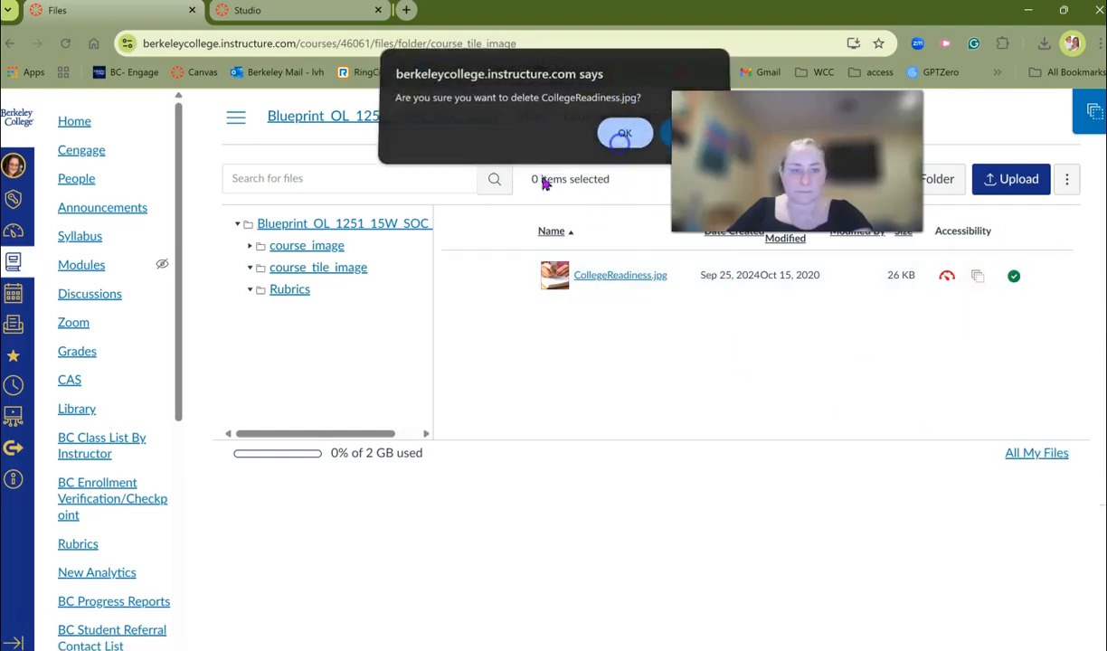
{"action": "left_click", "coordinate": [623, 139]}
Examine the course_image, Rubrics and course_tile_image folders and look through the top-level list of course files
{"action": "left_click", "coordinate": [302, 246]}
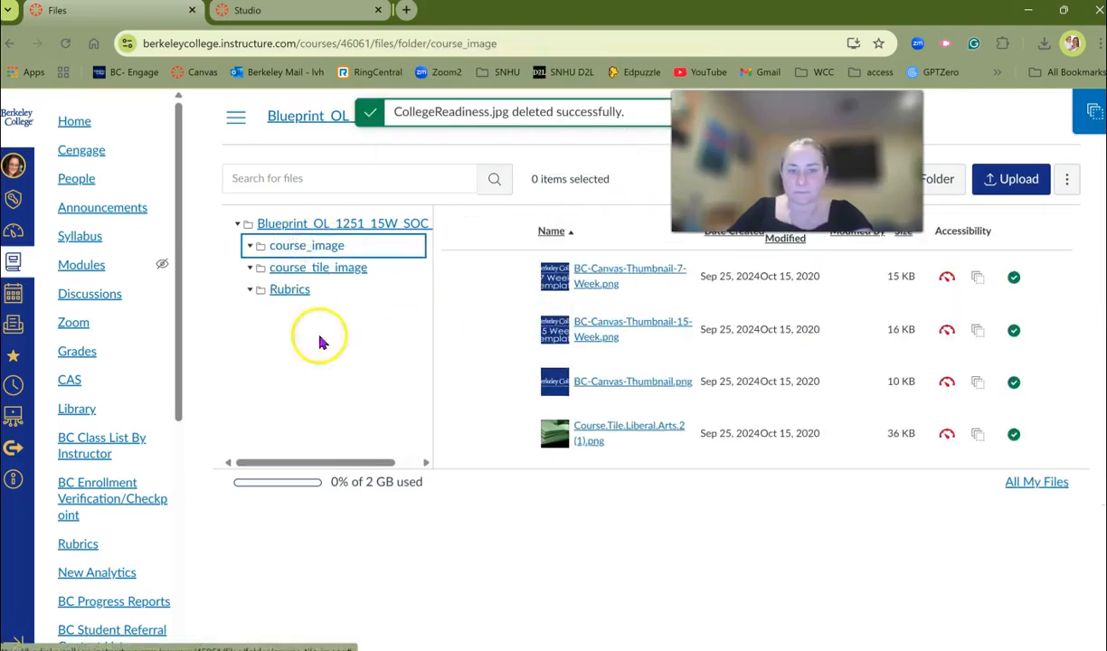
{"action": "left_click", "coordinate": [282, 293]}
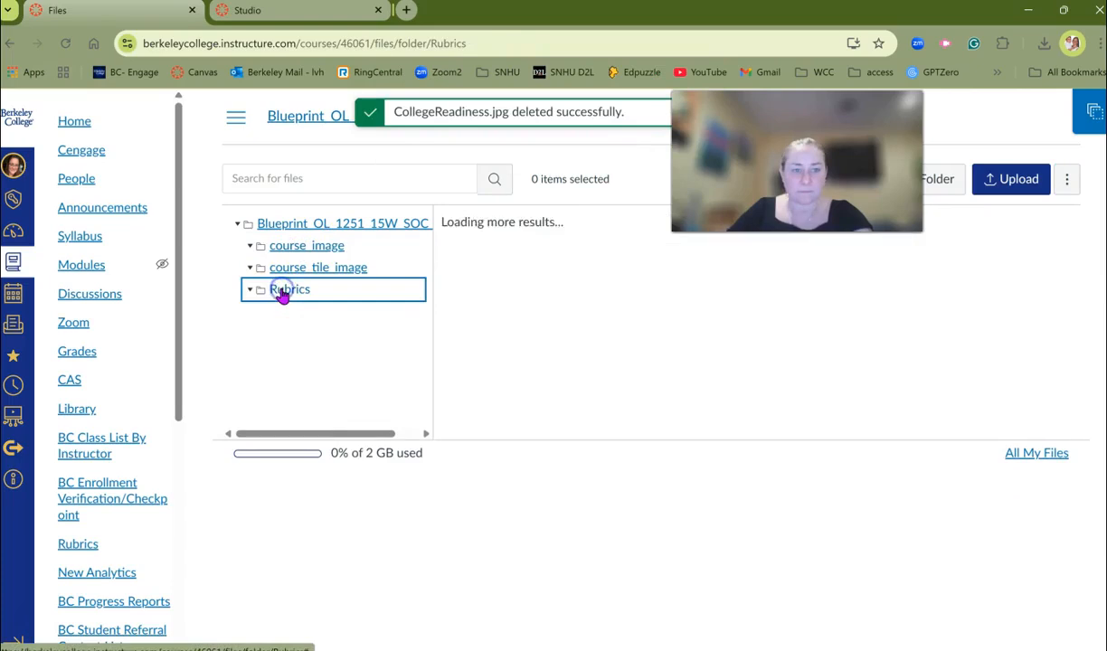
{"action": "left_click", "coordinate": [291, 225]}
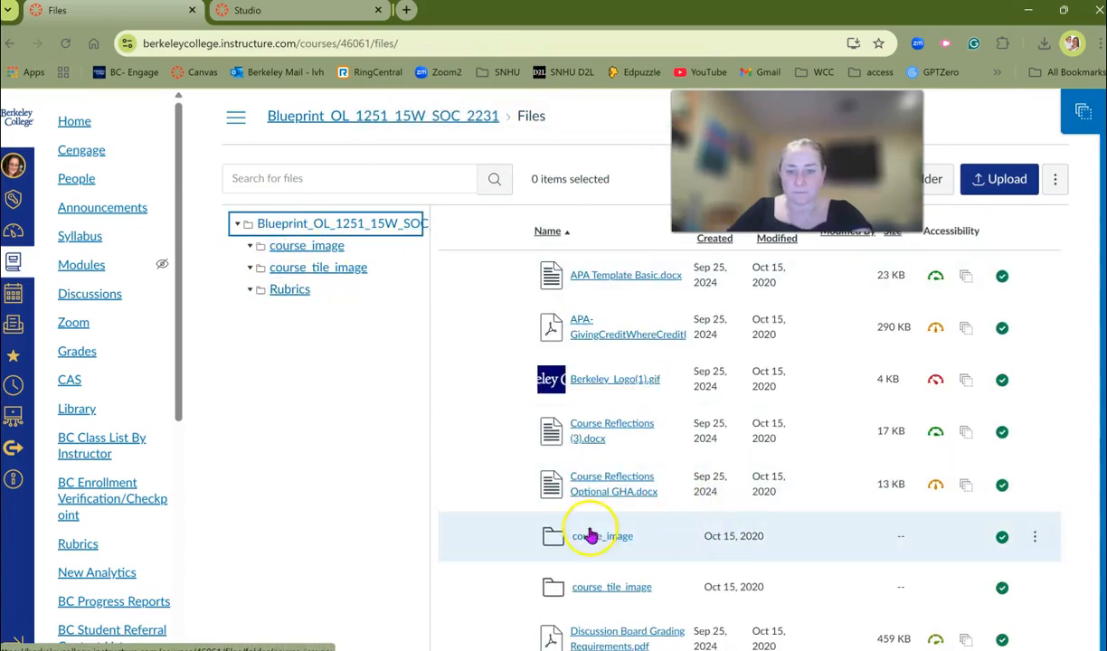
{"action": "scroll", "coordinate": [642, 539], "scroll_direction": "down", "scroll_amount": 3}
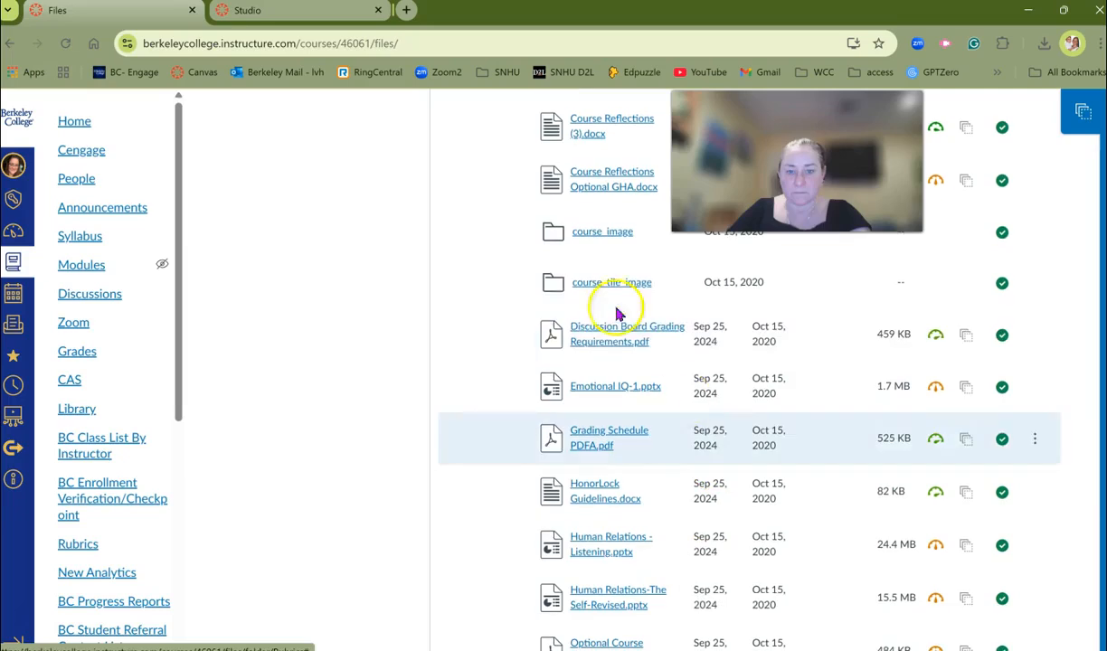
{"action": "left_click", "coordinate": [586, 285]}
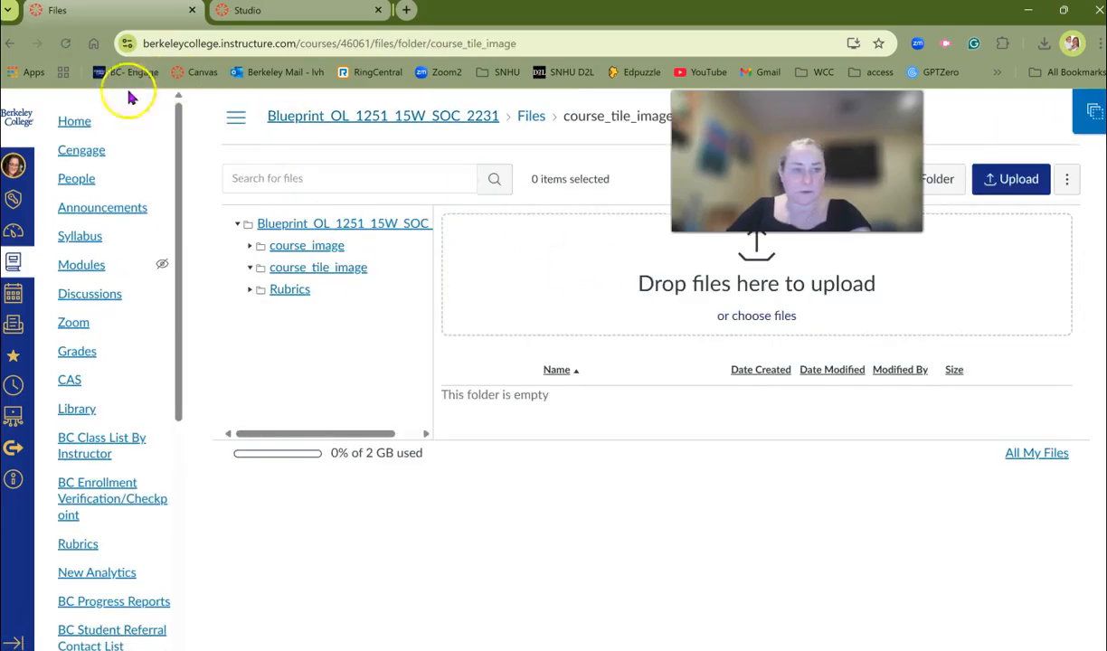
{"action": "left_click", "coordinate": [302, 224]}
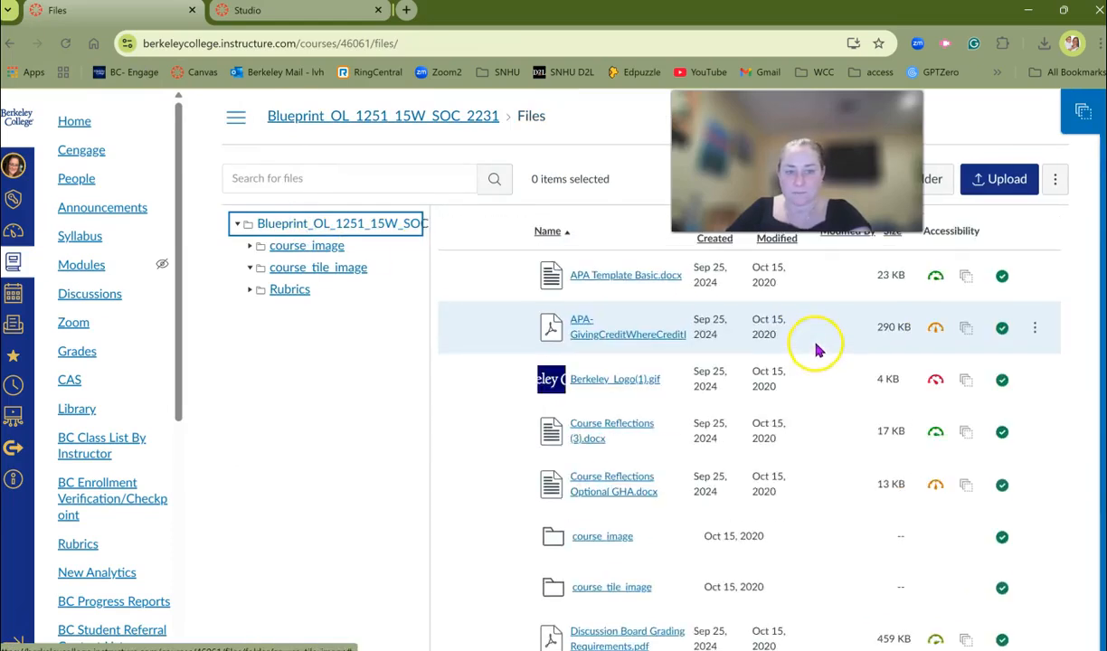
{"action": "scroll", "coordinate": [814, 348], "scroll_direction": "down", "scroll_amount": 3}
{"action": "scroll", "coordinate": [808, 354], "scroll_direction": "down", "scroll_amount": 5}
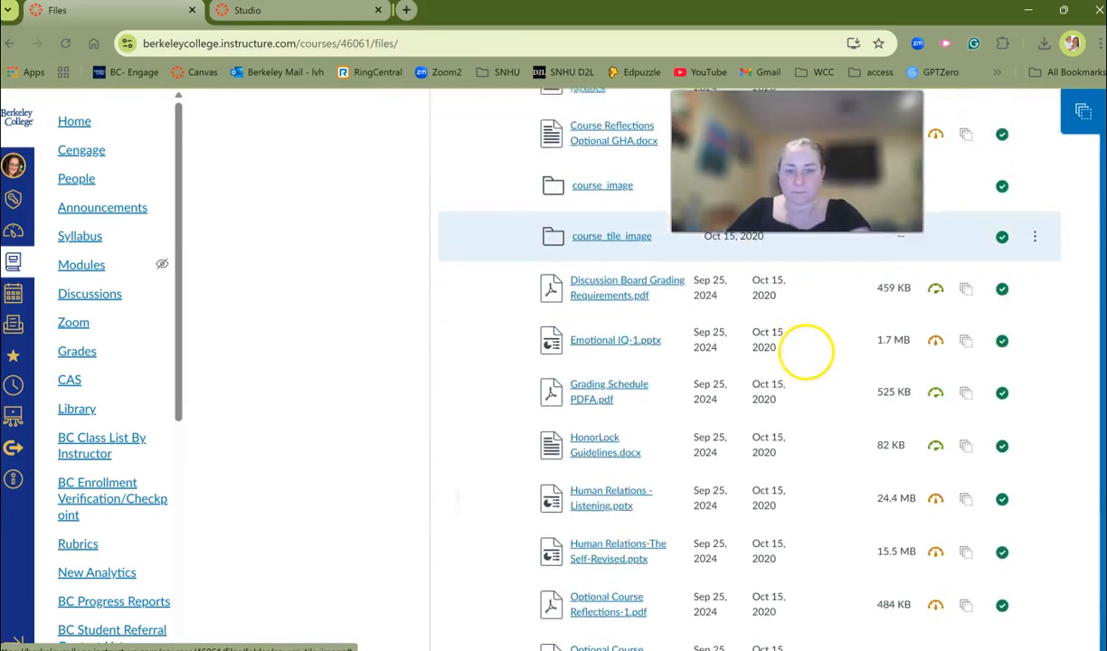
{"action": "scroll", "coordinate": [805, 351], "scroll_direction": "down", "scroll_amount": 2}
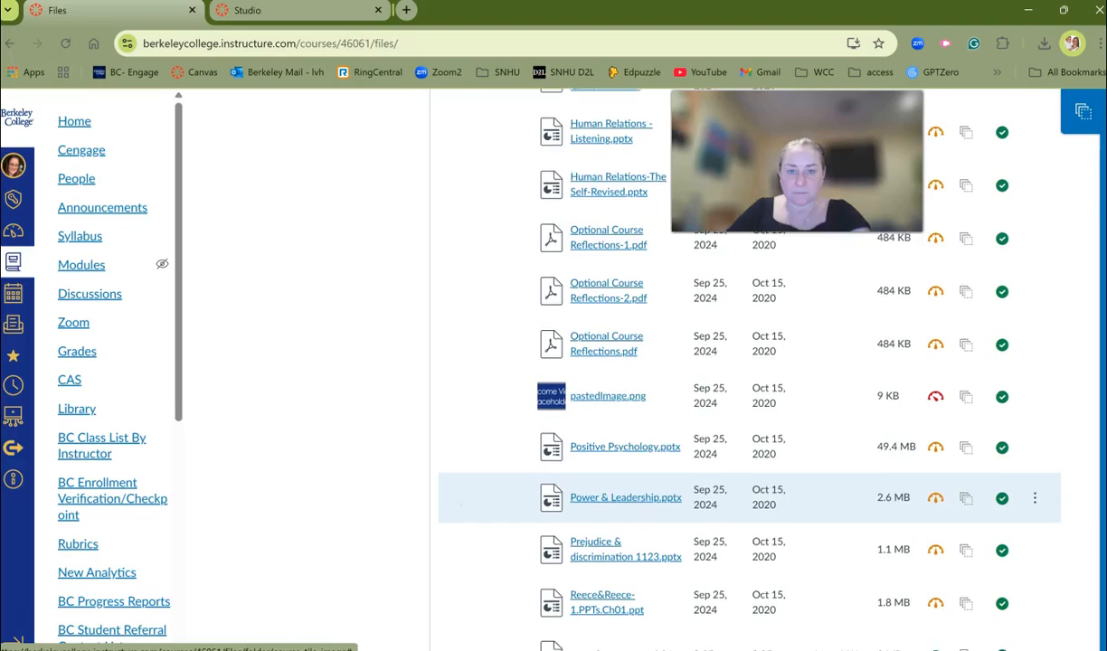
{"action": "scroll", "coordinate": [796, 453], "scroll_direction": "down", "scroll_amount": 1}
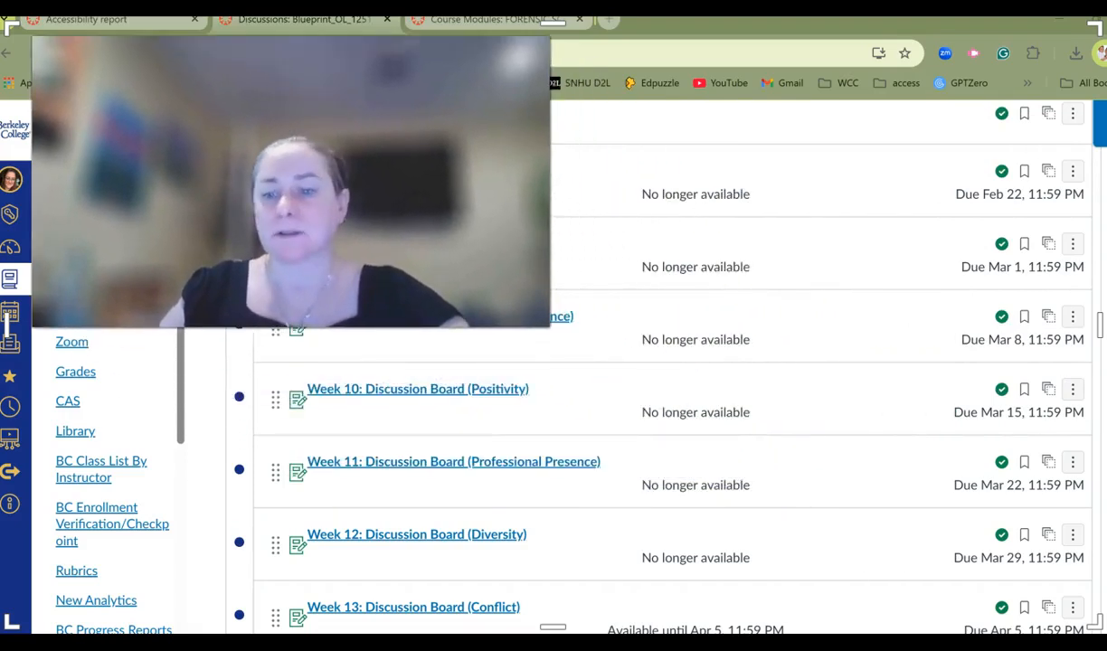
Return to the accessibility report, list the low scoring content, and check the feedback for Week 7: Discussion Board (Motivation), closing it when done
{"action": "left_click_drag", "start_coordinate": [1097, 622], "coordinate": [1094, 631]}
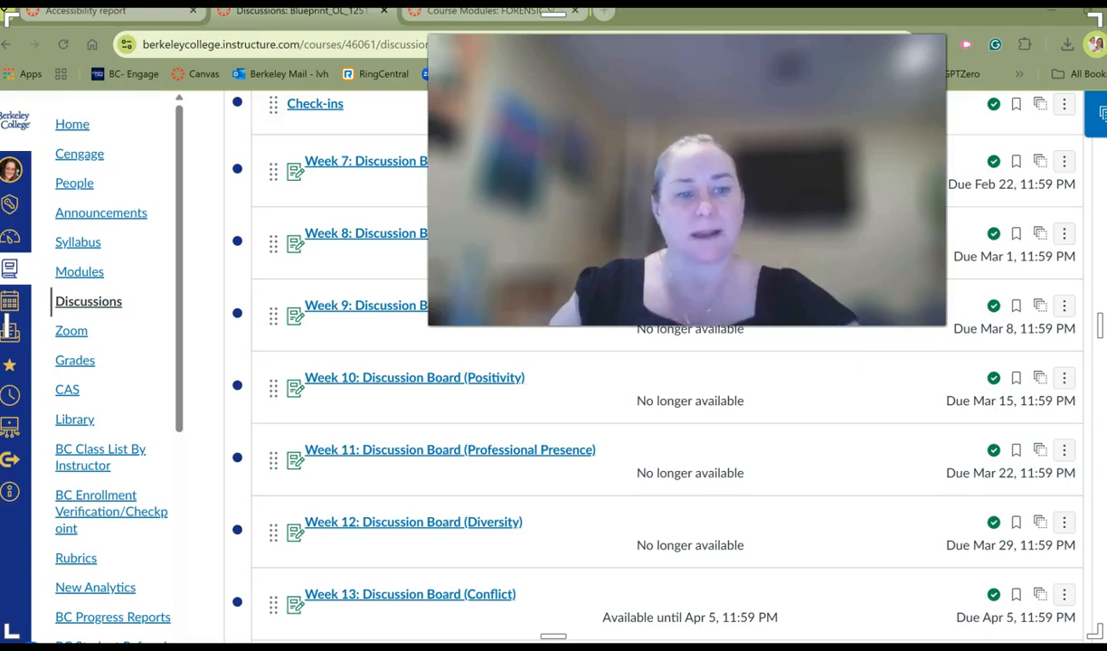
{"action": "left_click", "coordinate": [125, 14]}
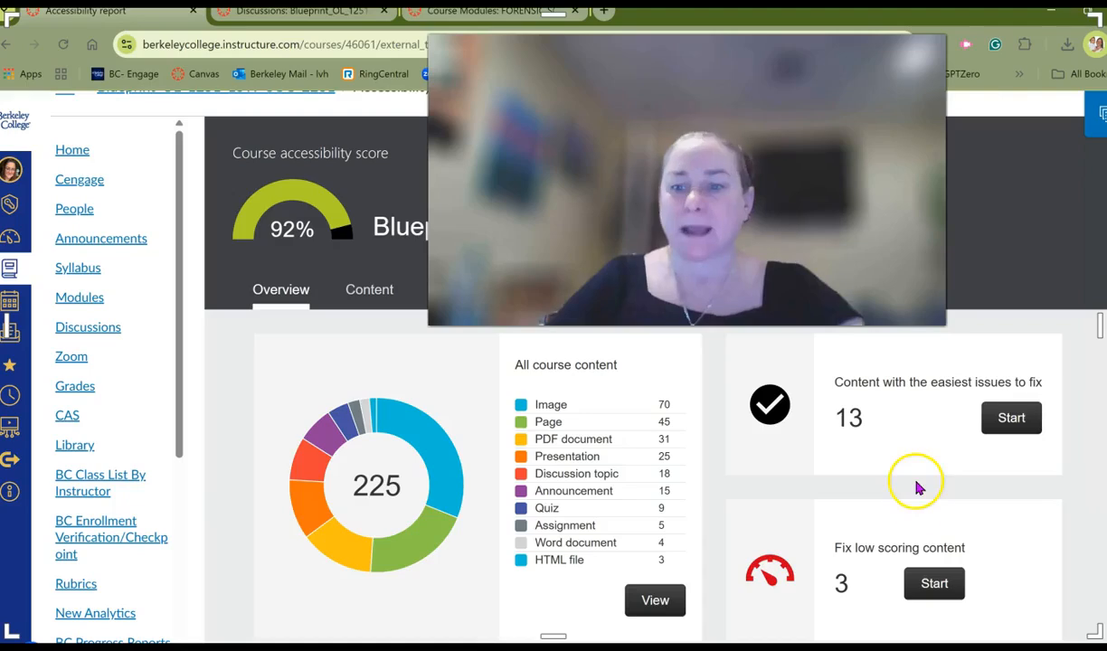
{"action": "left_click", "coordinate": [937, 585]}
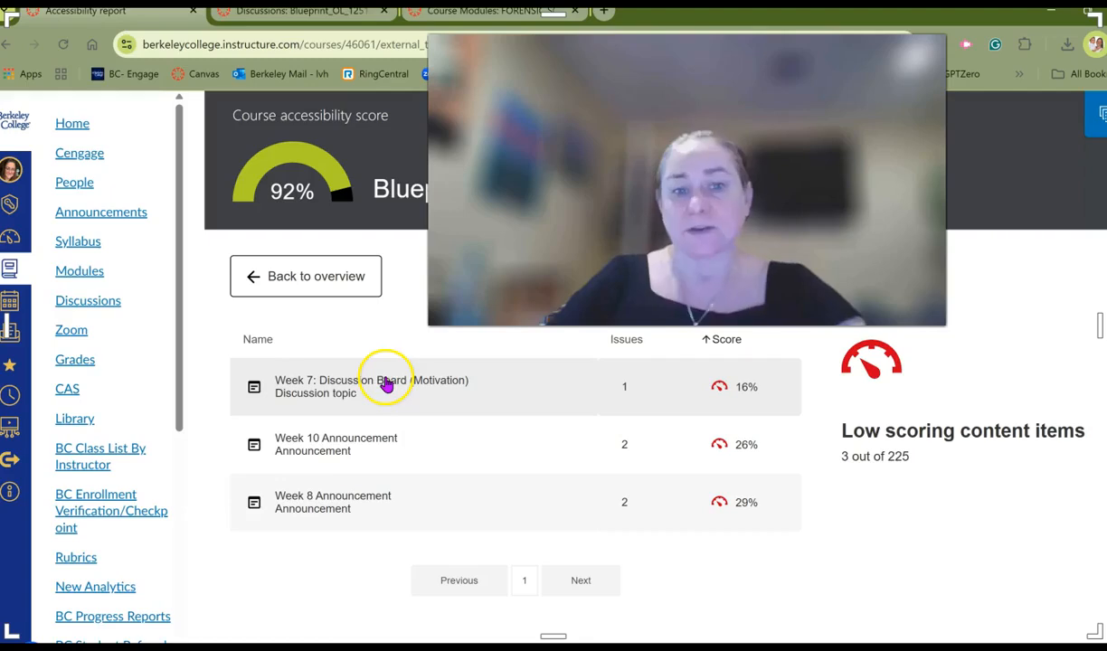
{"action": "left_click", "coordinate": [723, 388]}
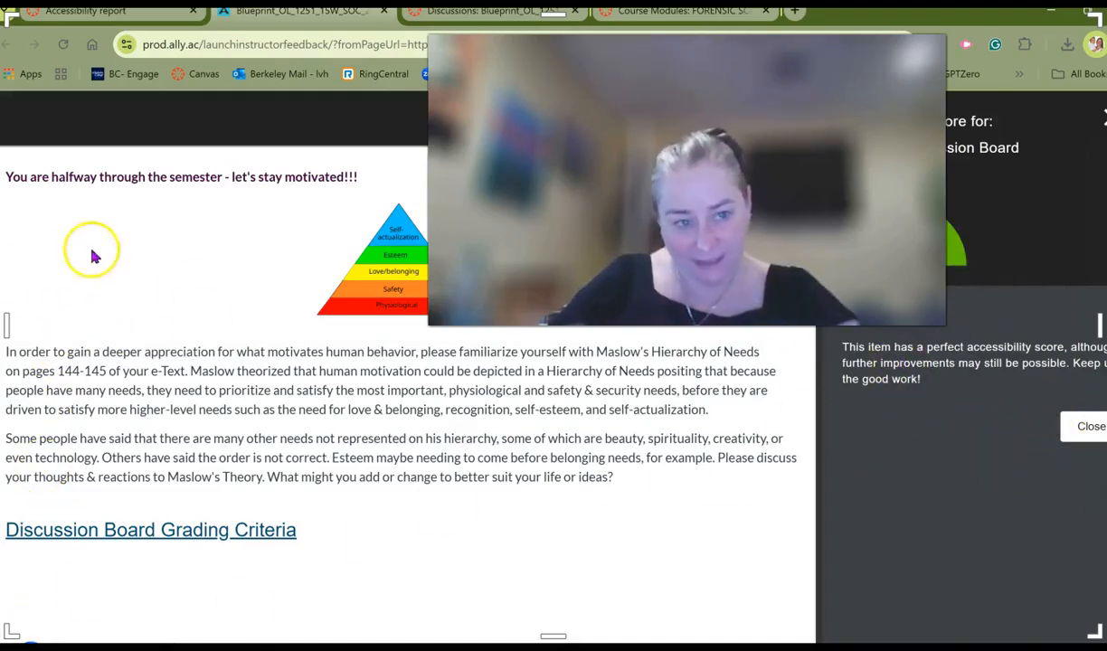
{"action": "left_click", "coordinate": [1083, 427]}
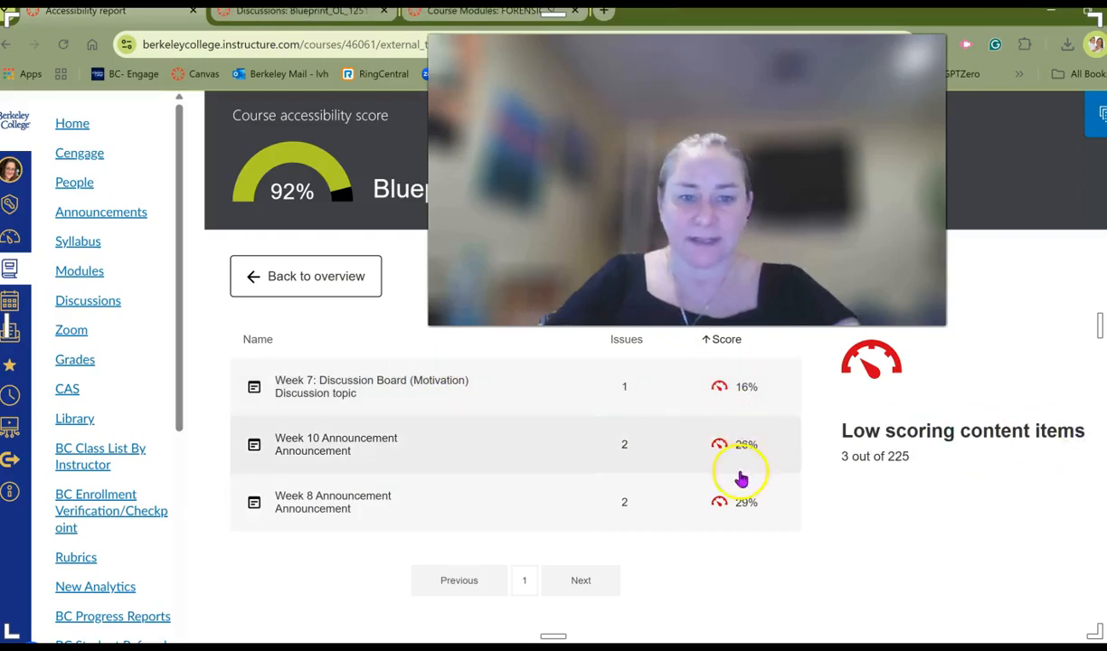
In the Week 10 Announcement, recolor all low-contrast text to #803300 and remove the broken link from SOC 2231 15W Week 10 Announcement.pdf
{"action": "left_click", "coordinate": [721, 448]}
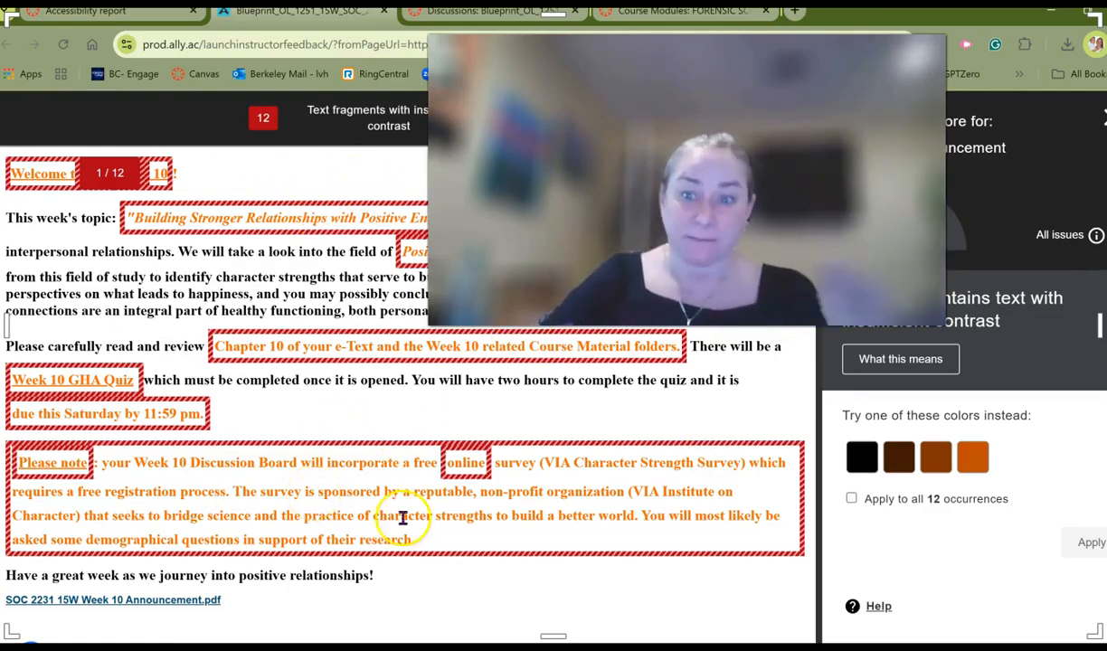
{"action": "left_click", "coordinate": [936, 459]}
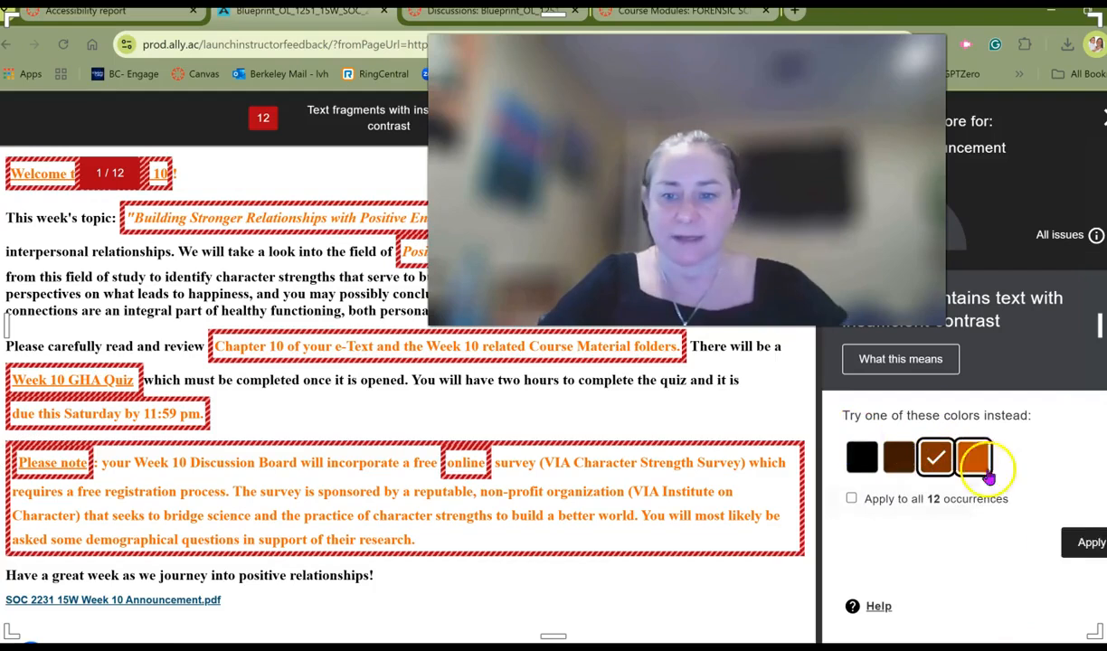
{"action": "left_click", "coordinate": [1078, 545]}
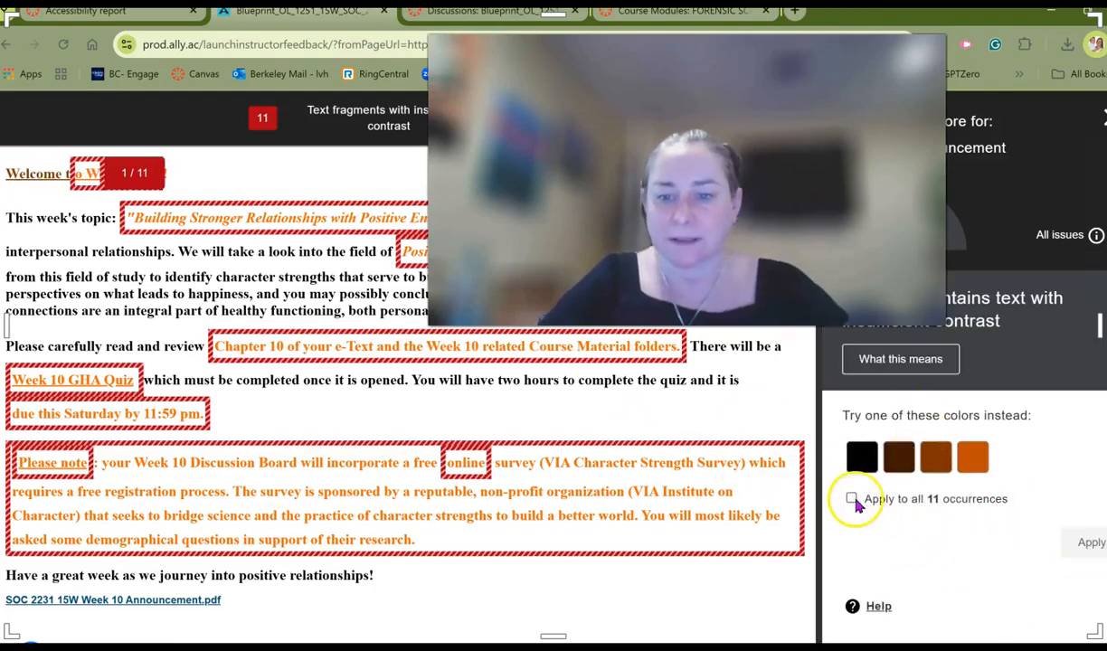
{"action": "left_click", "coordinate": [935, 457]}
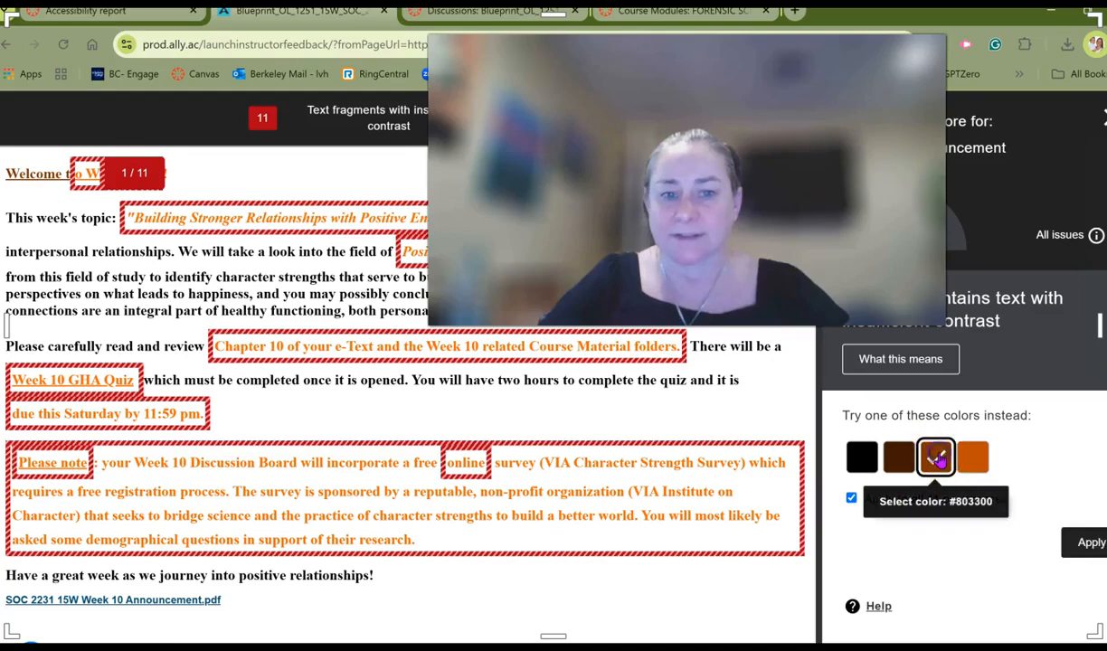
{"action": "left_click", "coordinate": [1078, 543]}
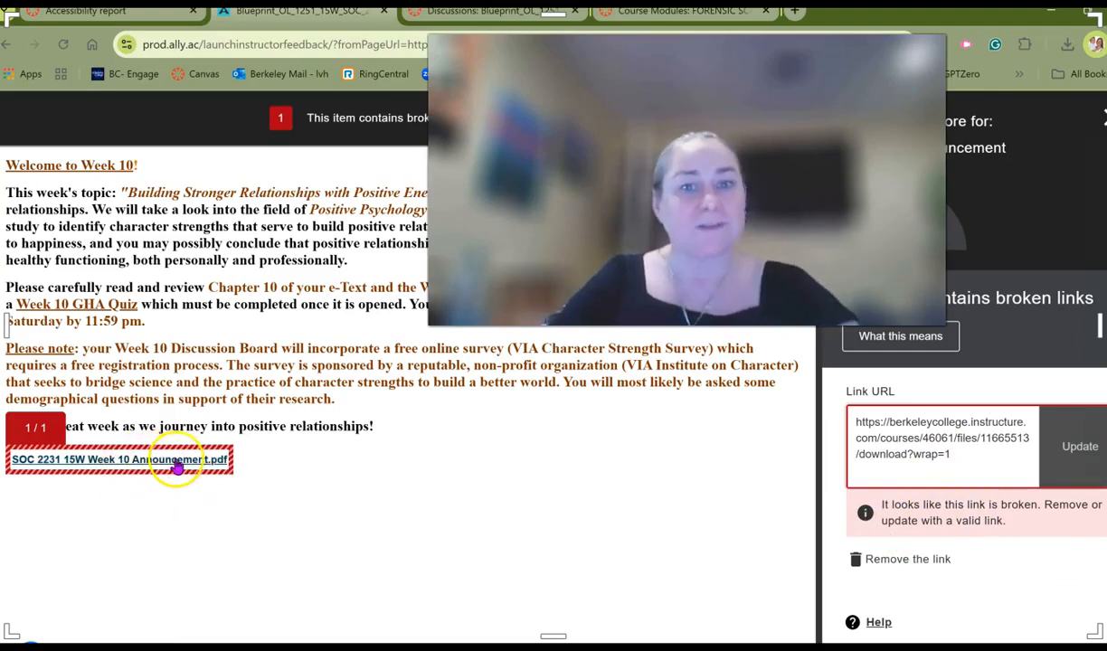
{"action": "left_click", "coordinate": [929, 561]}
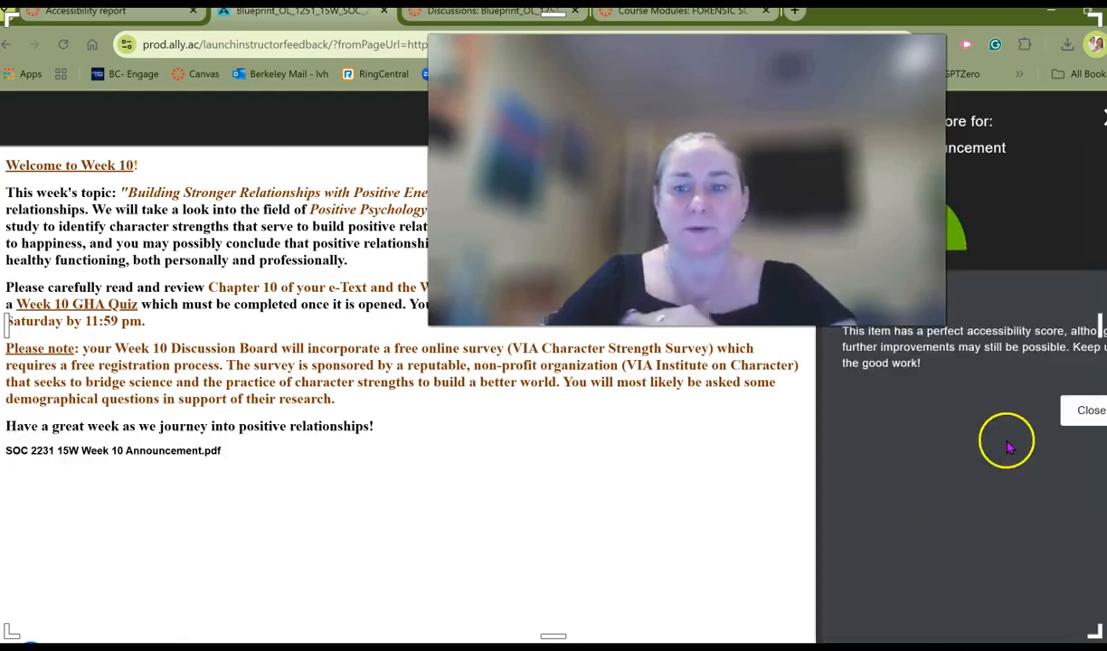
{"action": "left_click", "coordinate": [1080, 411]}
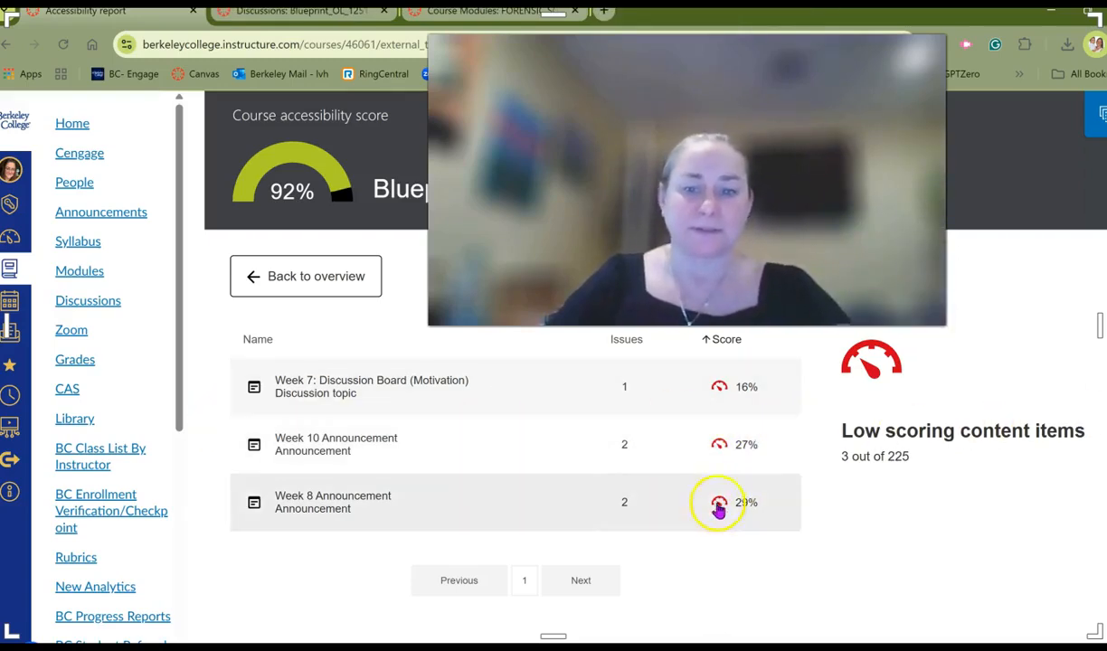
In the Week 8 Announcement, recolor all low-contrast text to #6e2170 and remove the broken link from SOC 2231 15W Week 8 Announcement.pdf
{"action": "left_click", "coordinate": [719, 505]}
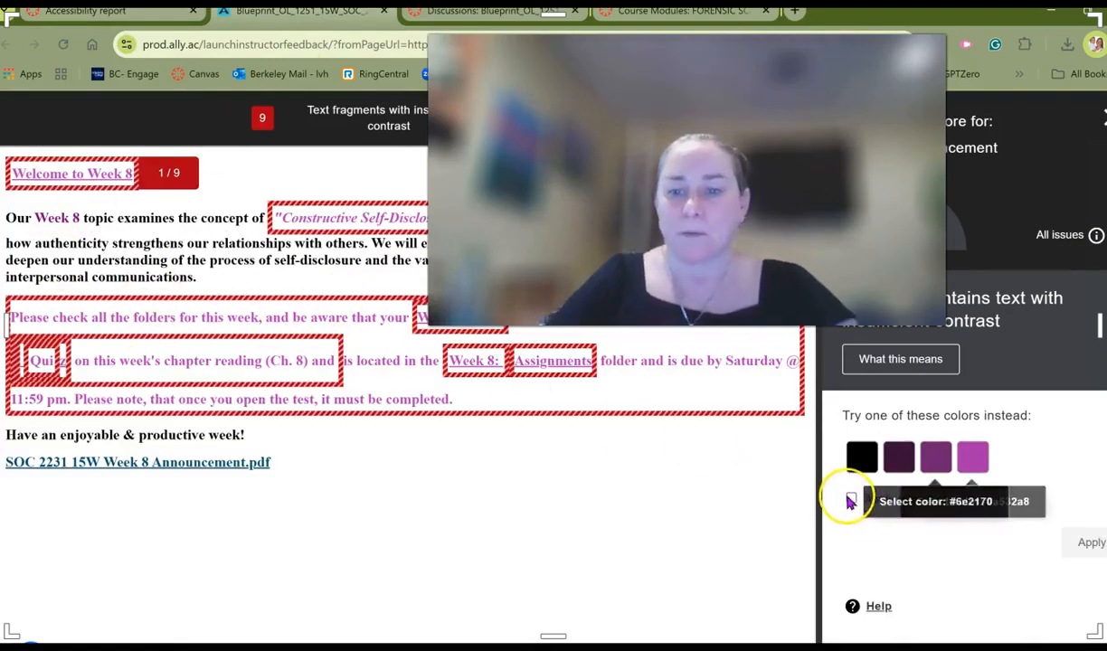
{"action": "left_click", "coordinate": [937, 456]}
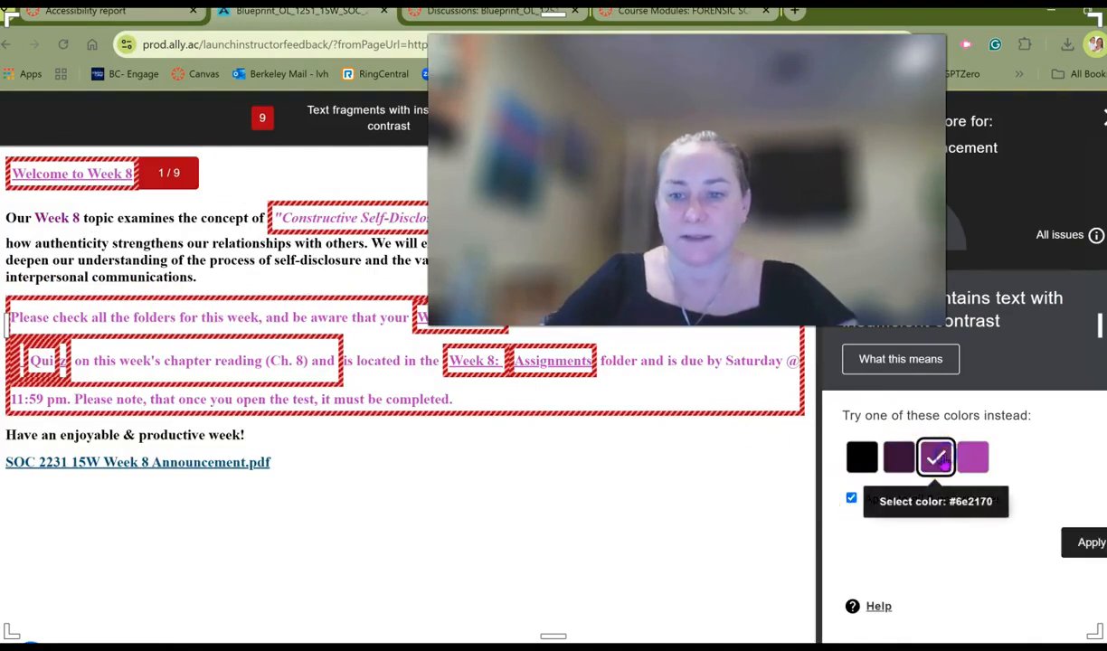
{"action": "left_click", "coordinate": [1084, 546]}
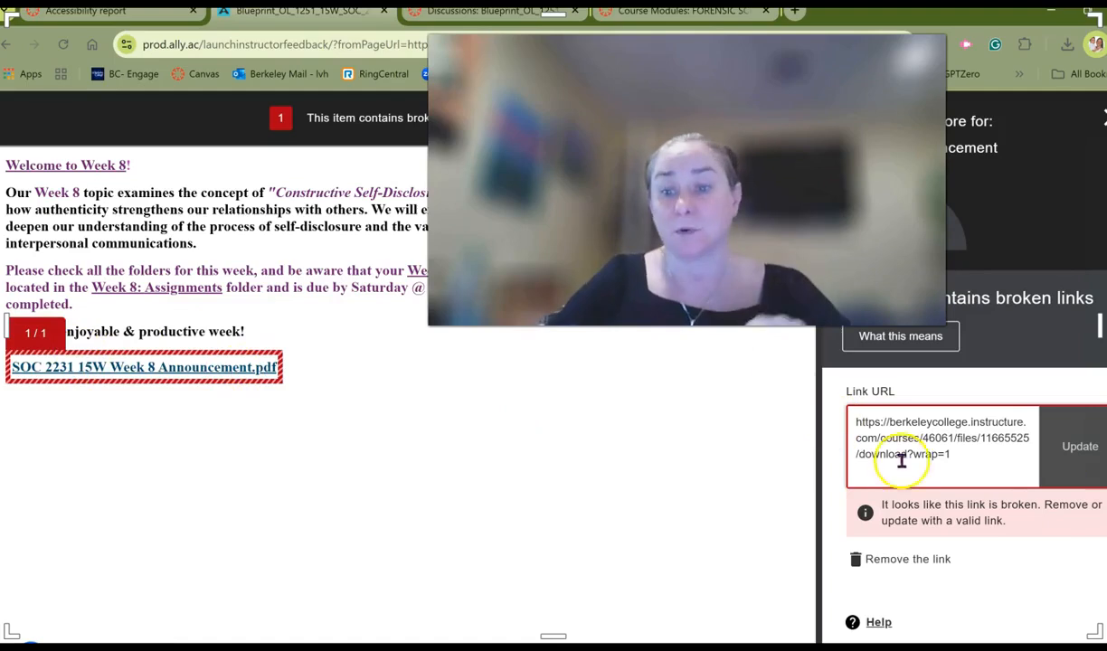
{"action": "left_click", "coordinate": [881, 565]}
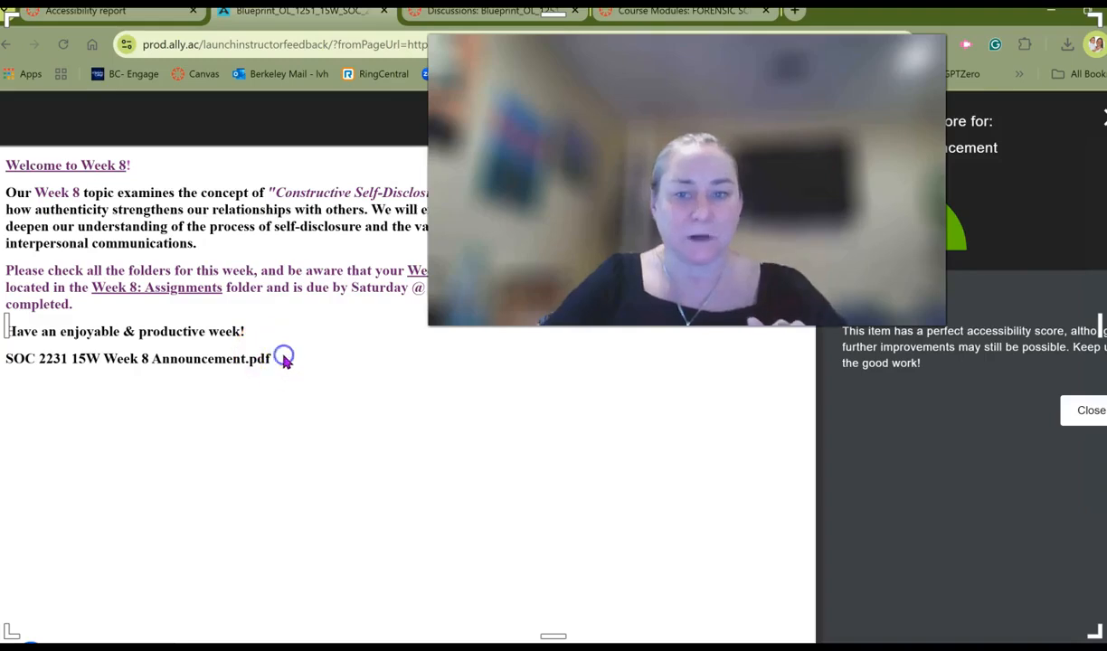
{"action": "left_click", "coordinate": [1076, 412]}
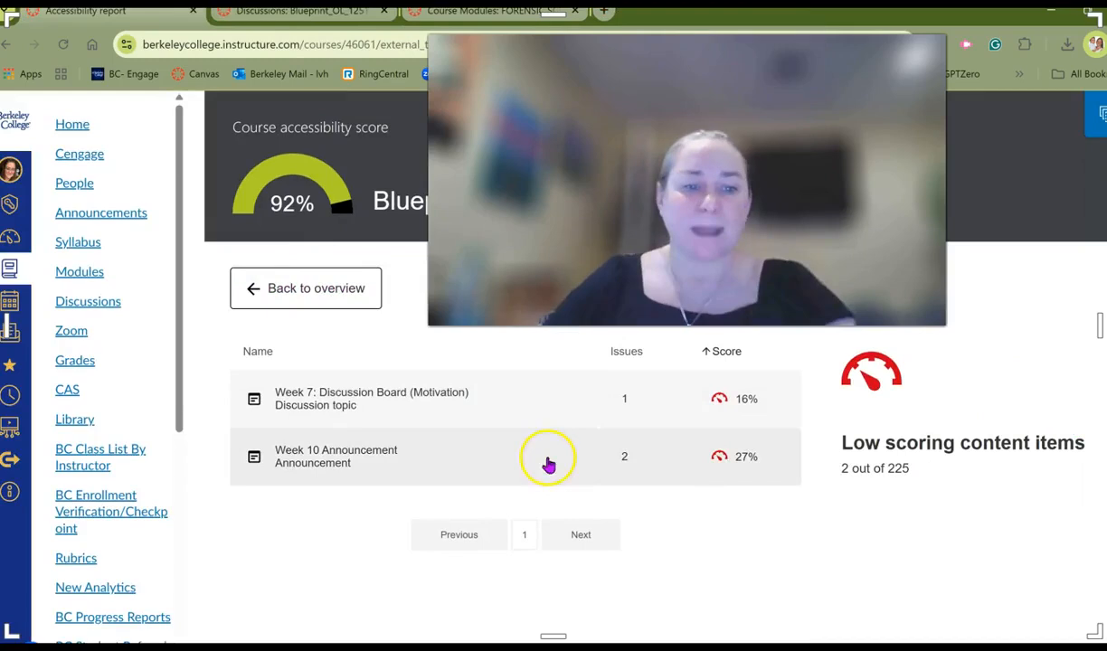
Recheck the accessibility feedback for the Week 10 Announcement, close it, and go back to the report overview's list of issues
{"action": "left_click", "coordinate": [721, 458]}
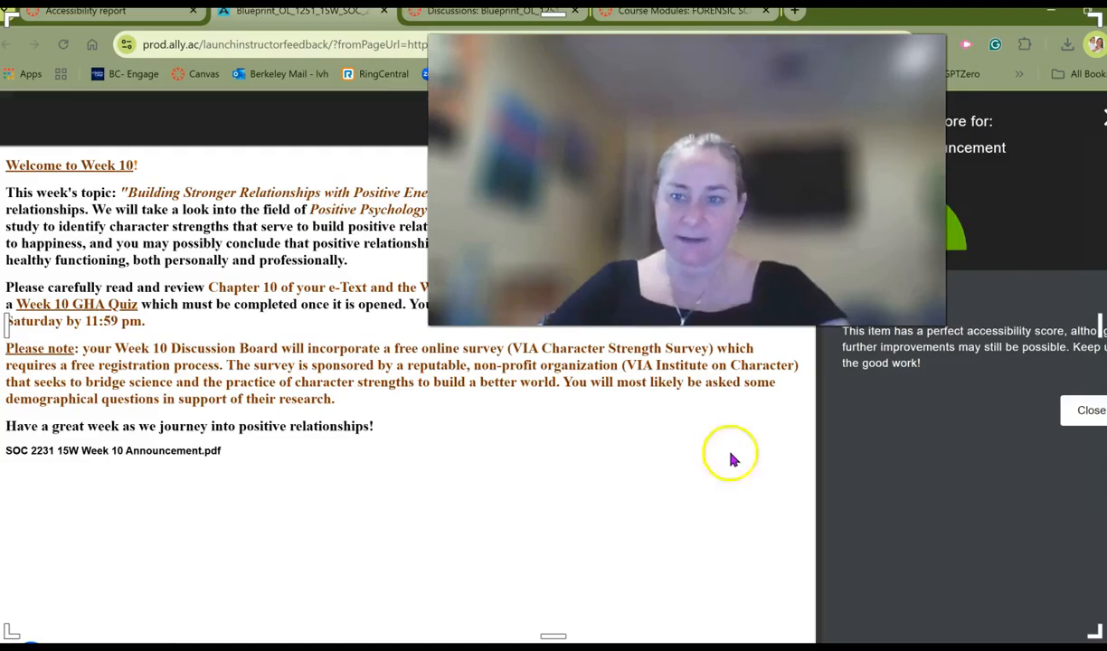
{"action": "left_click", "coordinate": [1072, 412]}
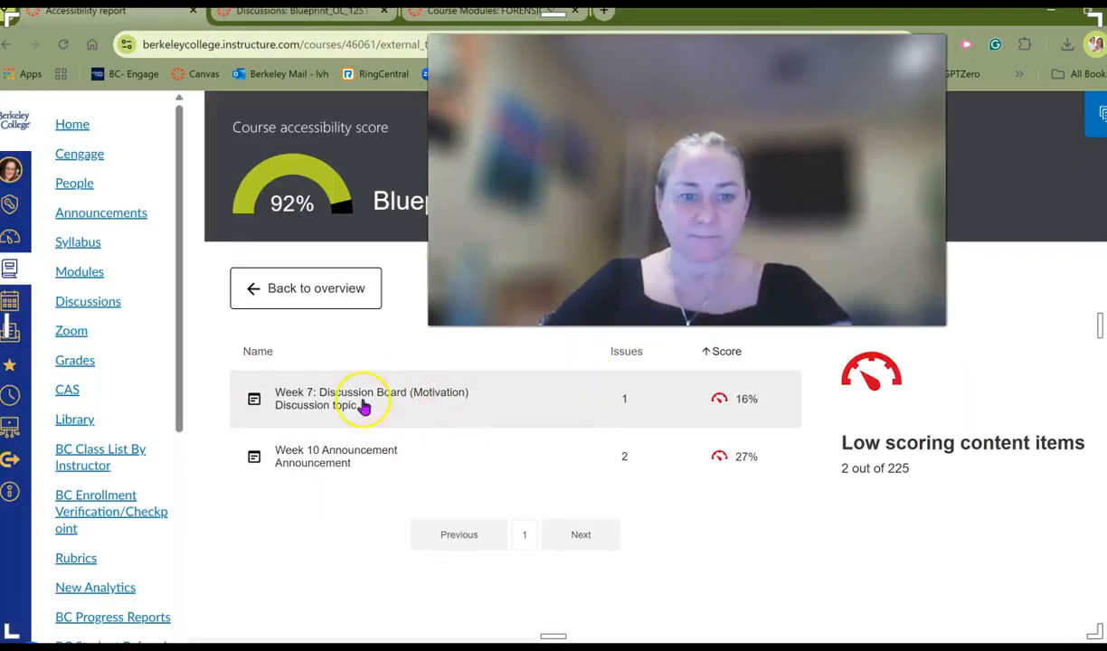
{"action": "left_click", "coordinate": [271, 289]}
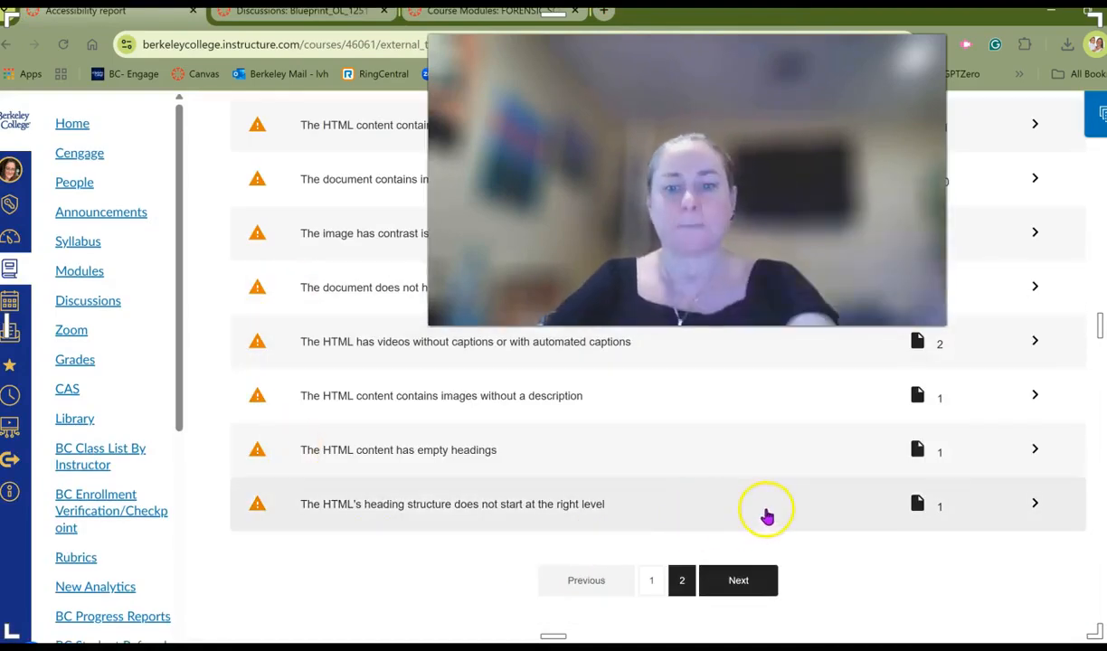
List the content with the easiest issues to fix and check the feedback for Guide to APA Format and Style.doc, closing it when done
{"action": "scroll", "coordinate": [764, 513], "scroll_direction": "up", "scroll_amount": 3}
{"action": "scroll", "coordinate": [764, 513], "scroll_direction": "up", "scroll_amount": 6}
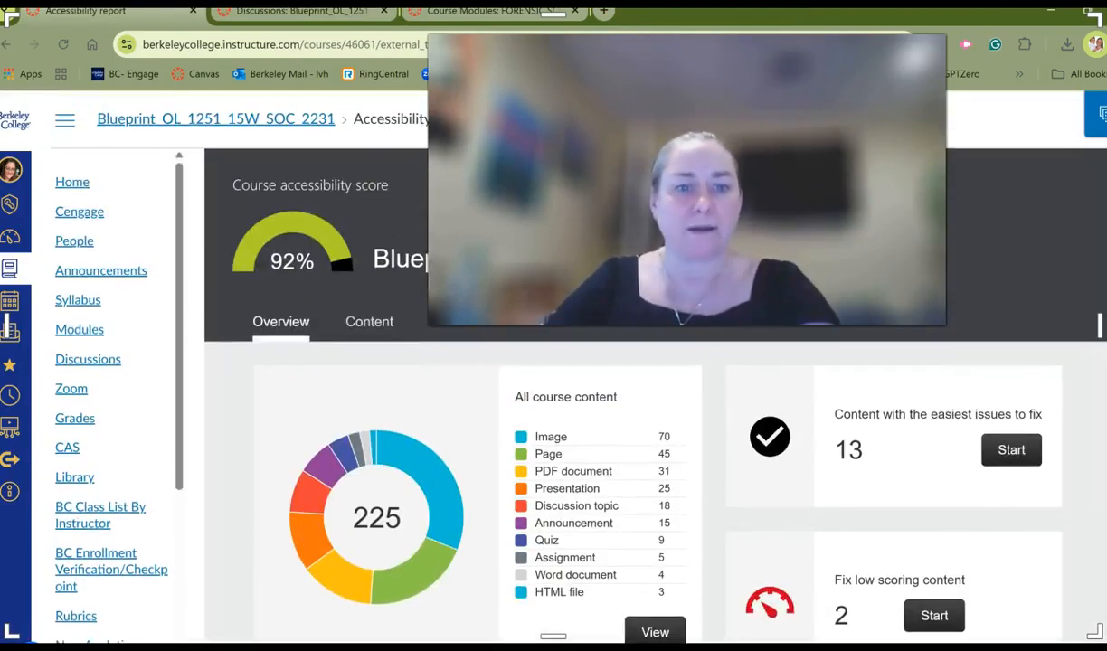
{"action": "scroll", "coordinate": [898, 489], "scroll_direction": "down", "scroll_amount": 1}
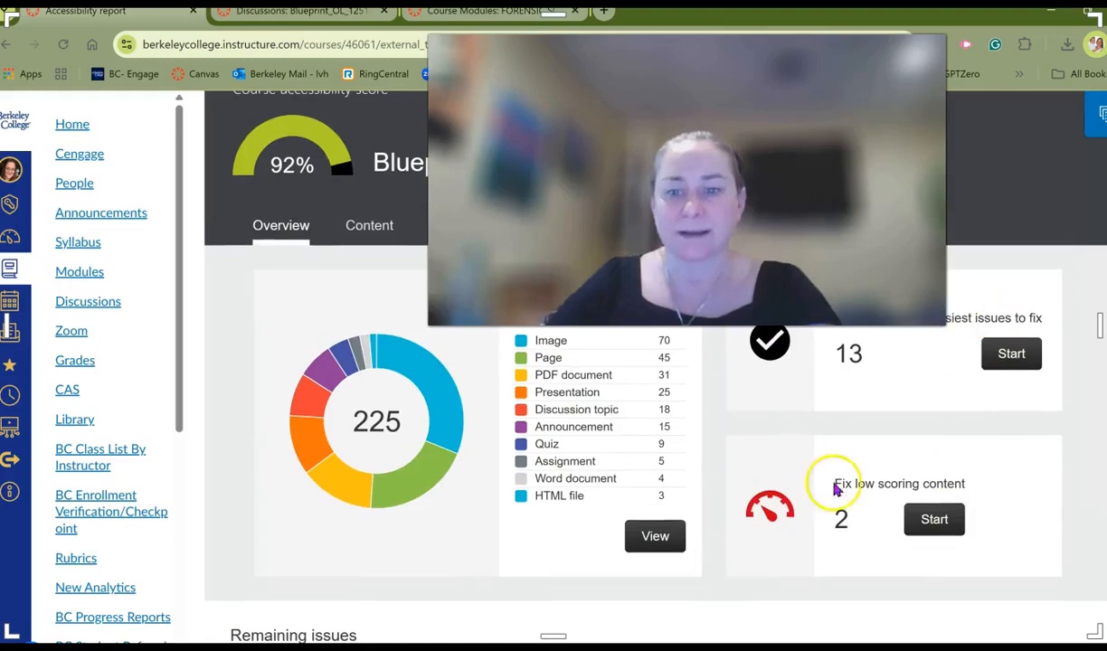
{"action": "left_click", "coordinate": [1002, 354]}
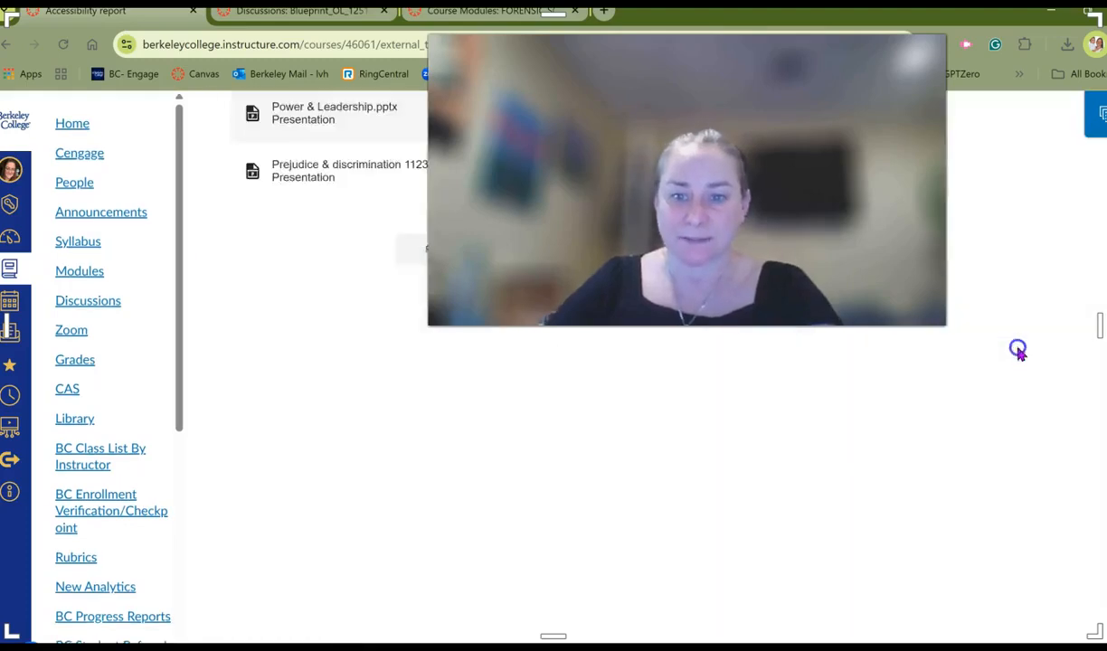
{"action": "scroll", "coordinate": [1022, 355], "scroll_direction": "up", "scroll_amount": 5}
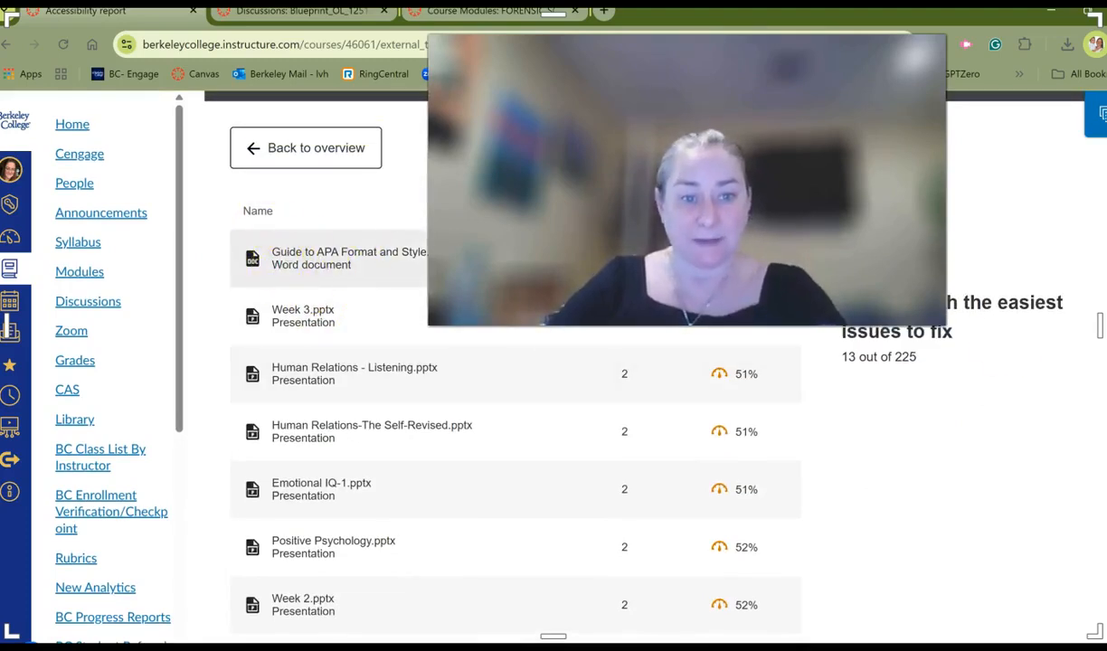
{"action": "left_click", "coordinate": [506, 259]}
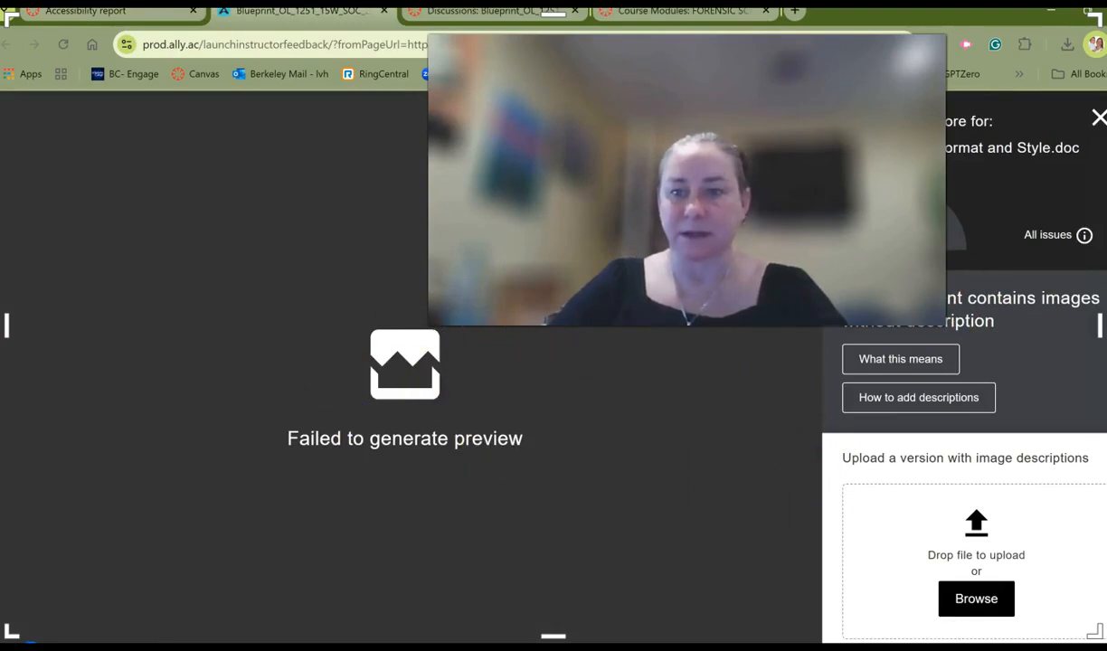
{"action": "left_click", "coordinate": [1095, 115]}
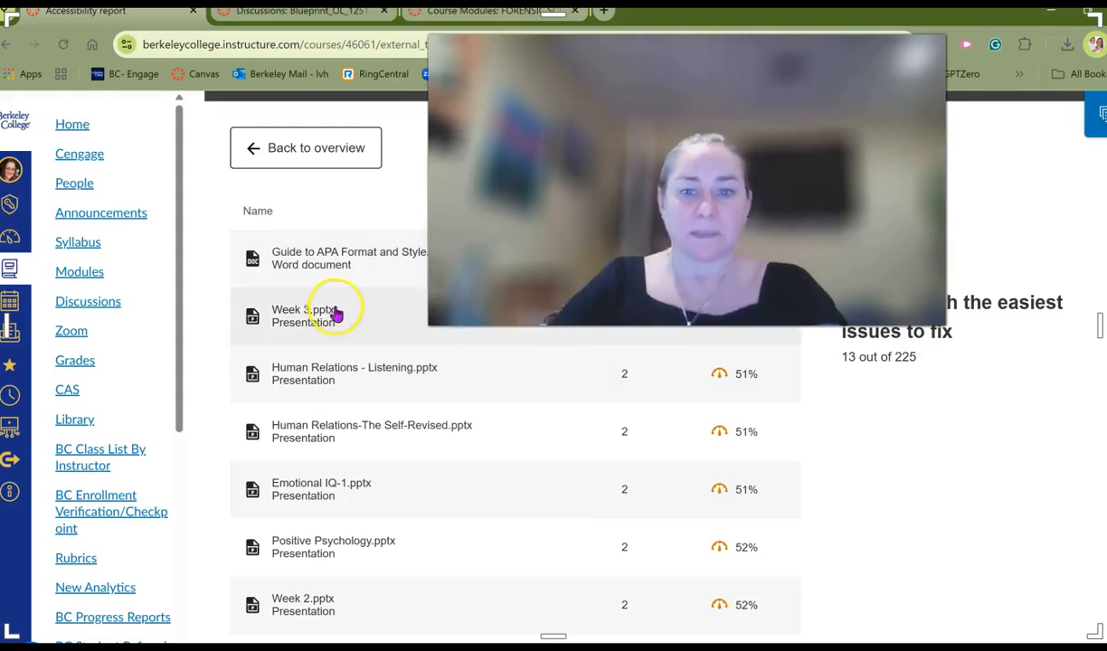
Check the accessibility feedback for Week 3.pptx, close it, and review the remaining files in the easiest-issues list
{"action": "left_click", "coordinate": [723, 326]}
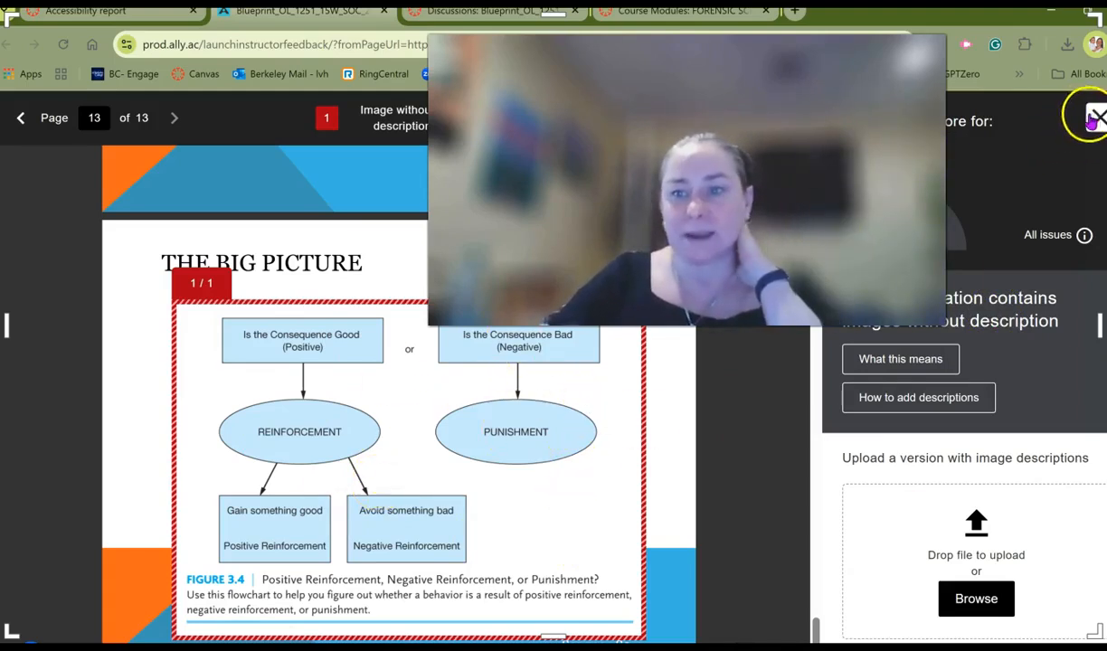
{"action": "left_click", "coordinate": [1094, 116]}
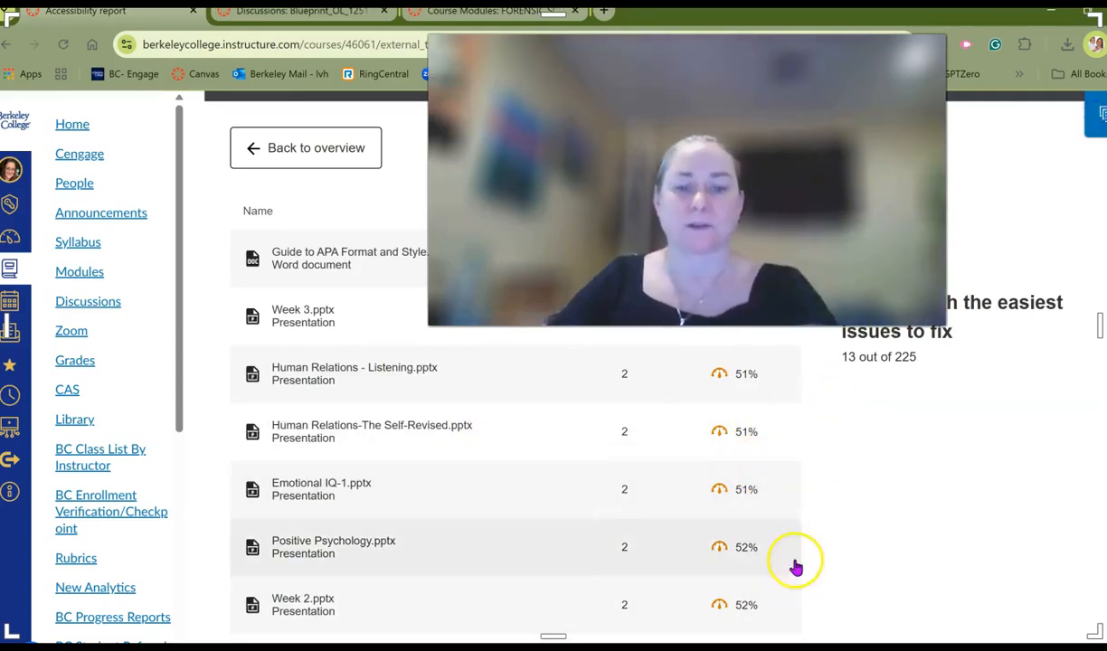
{"action": "scroll", "coordinate": [900, 590], "scroll_direction": "down", "scroll_amount": 4}
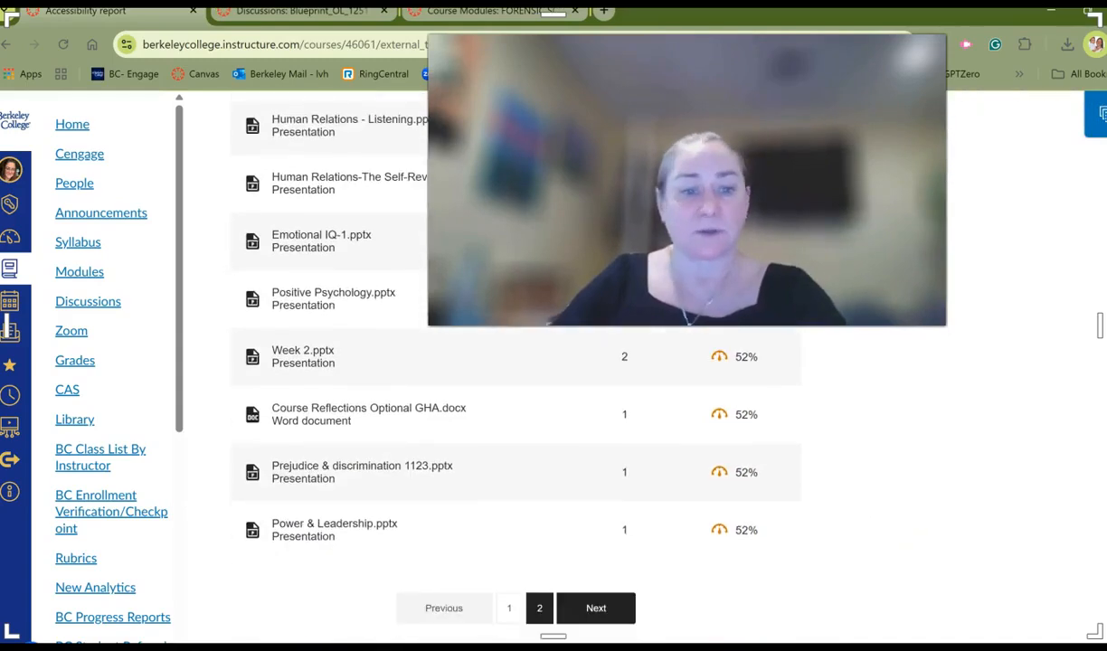
{"action": "scroll", "coordinate": [890, 587], "scroll_direction": "up", "scroll_amount": 7}
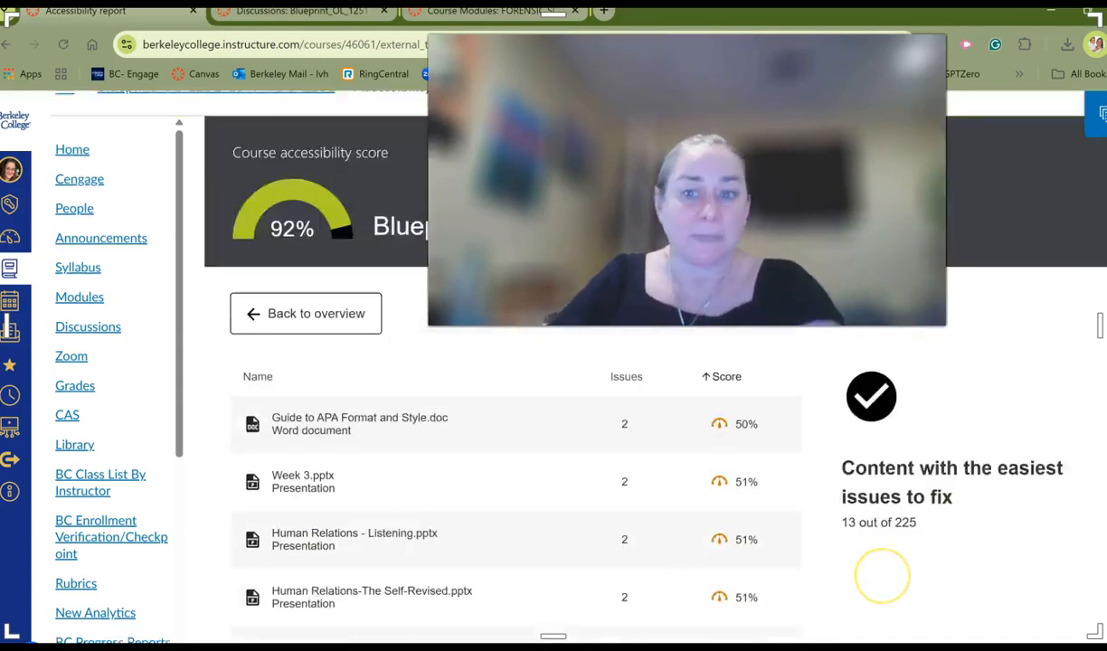